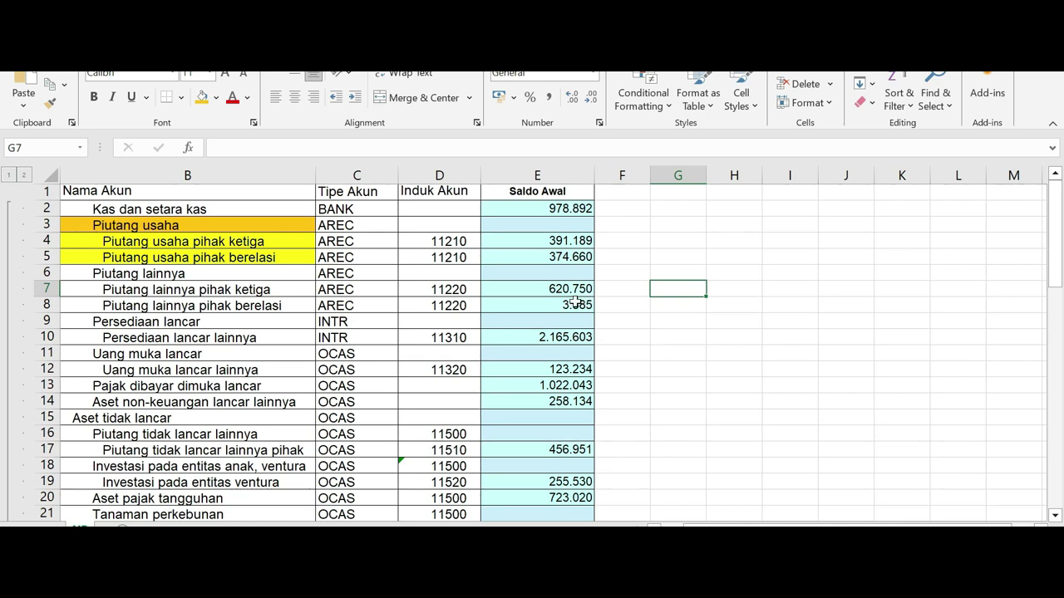
Shade the AREC account-type cells C3:C8 with an orange fill.
click(643, 324)
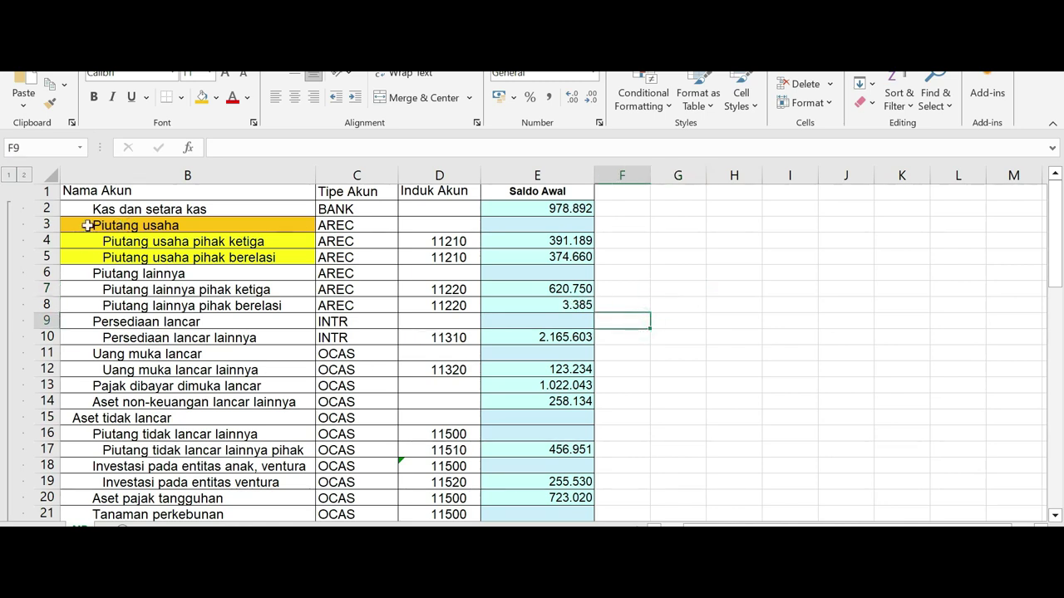
click(216, 309)
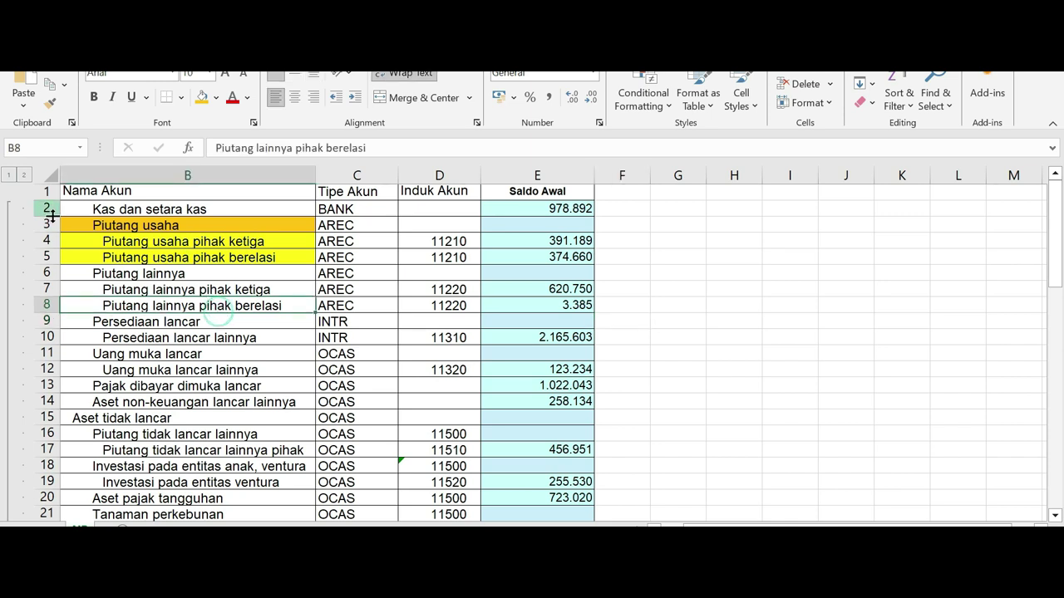
drag(360, 225, 357, 306)
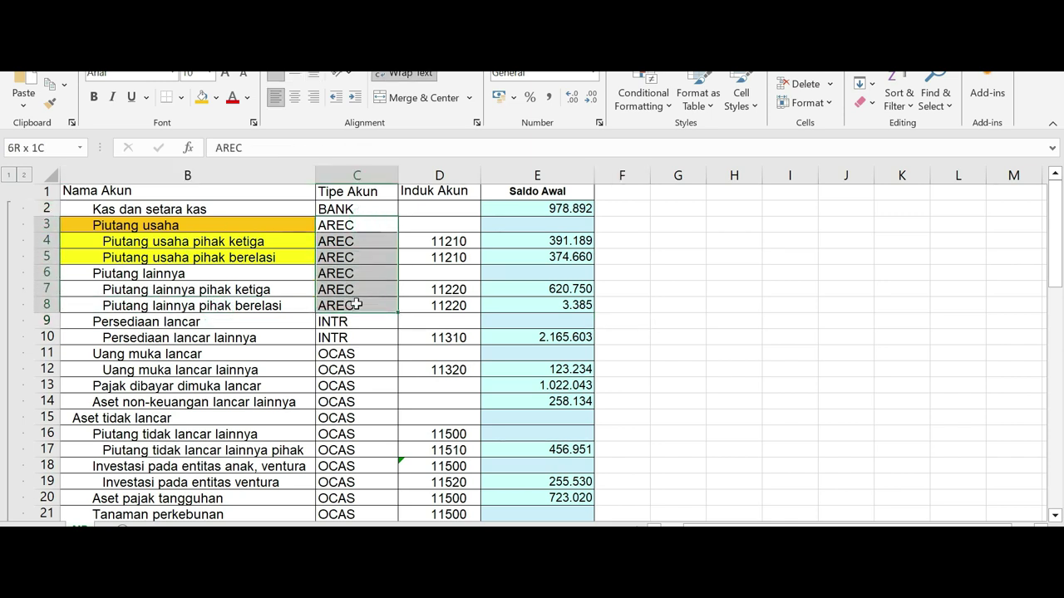
click(205, 96)
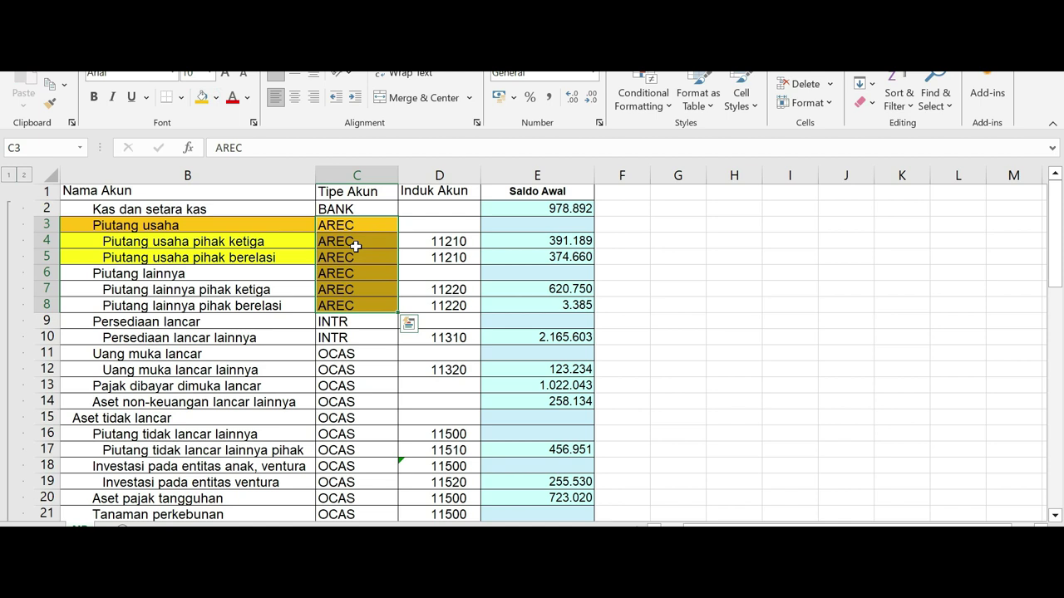
click(457, 240)
Copy the receivable rows 3 through 8 (Piutang usaha and Piutang lainnya).
click(47, 225)
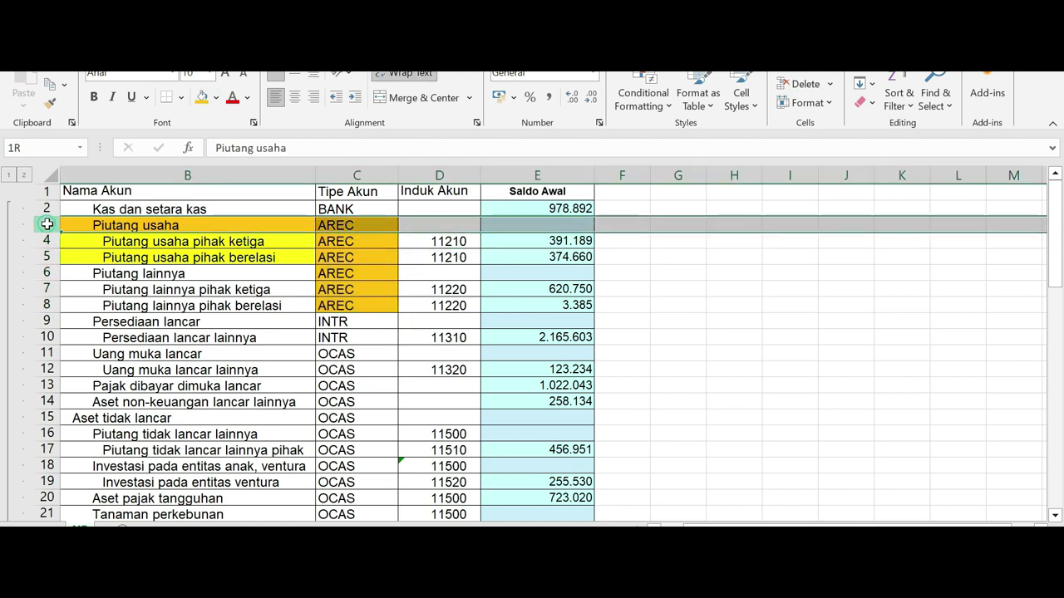
click(218, 243)
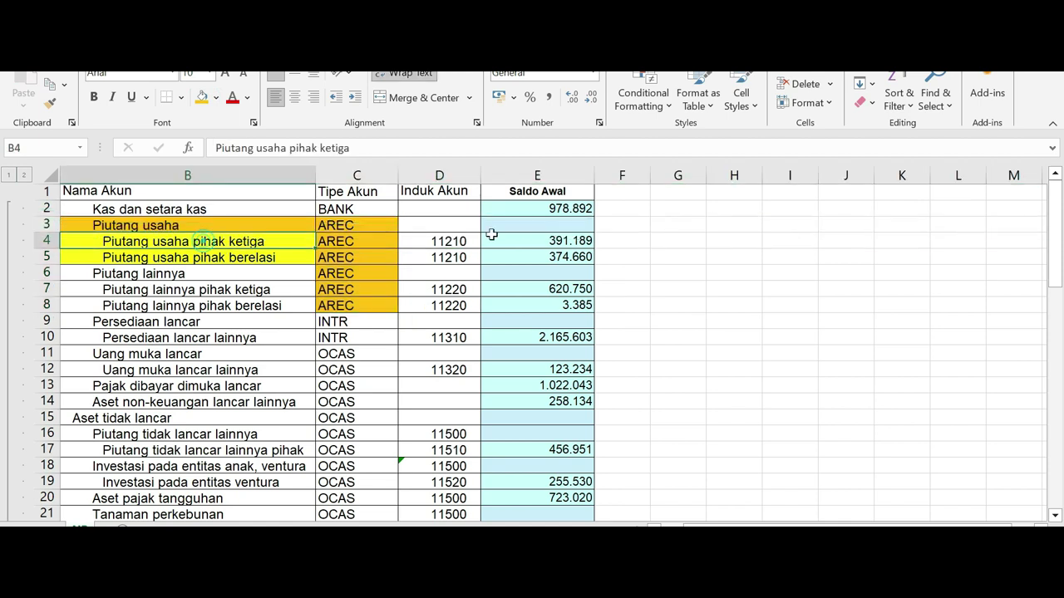
click(456, 239)
click(565, 241)
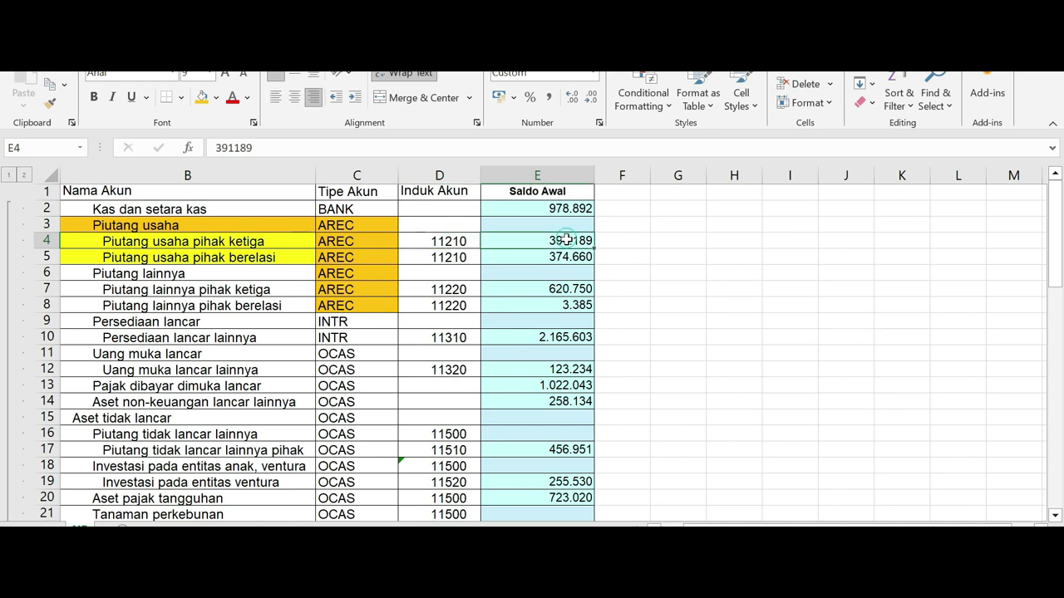
click(182, 242)
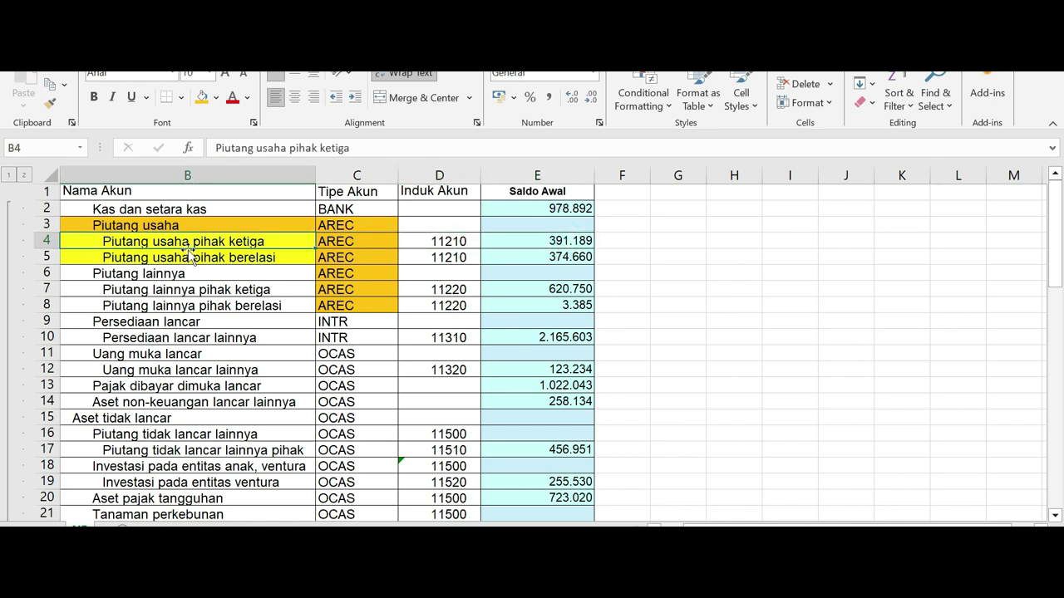
click(41, 225)
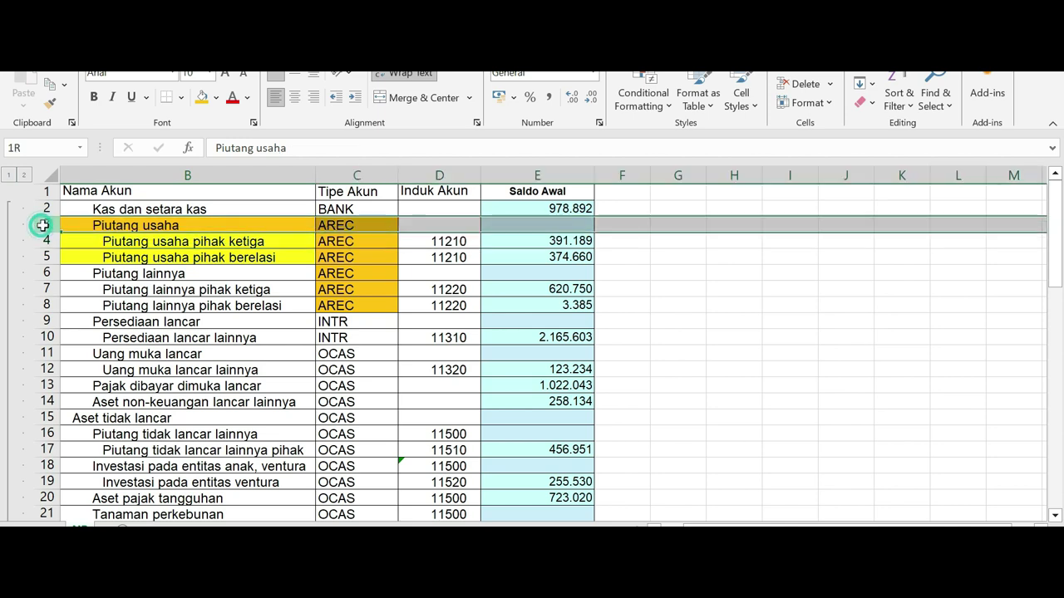
drag(41, 225, 42, 305)
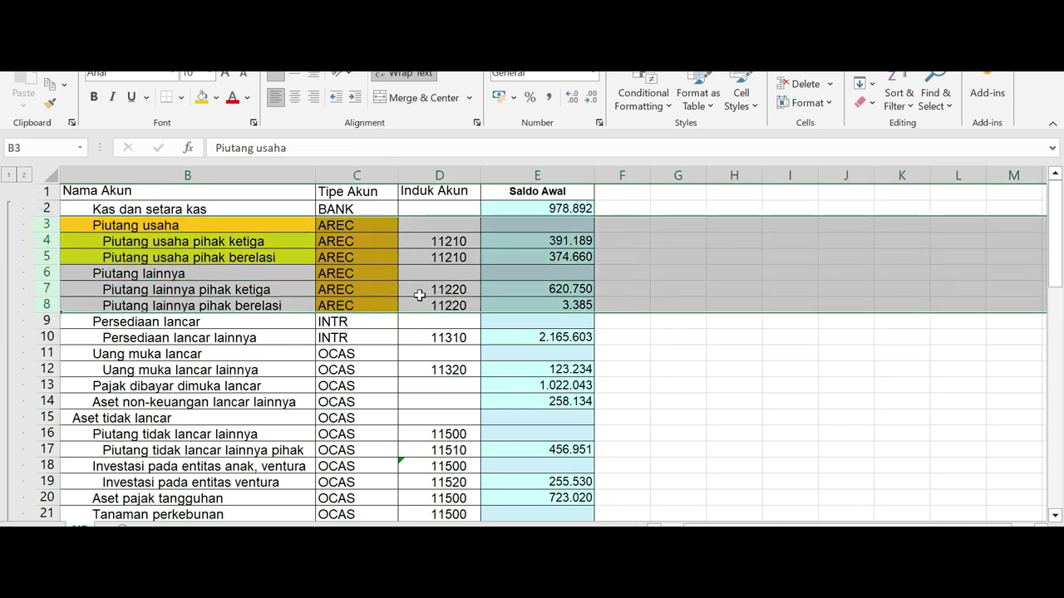
key(ctrl+c)
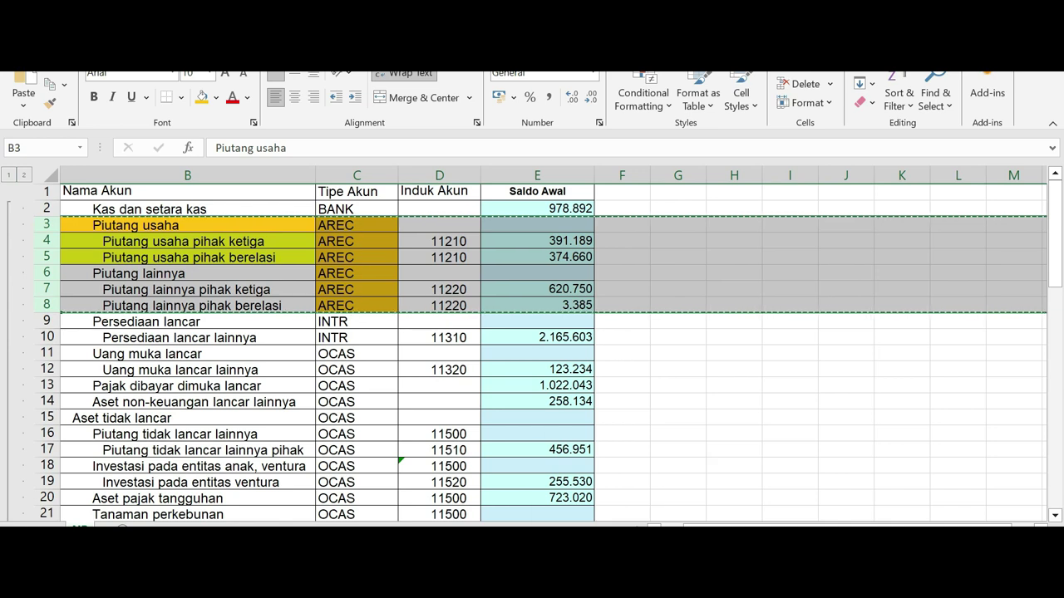
mouse_move(586, 536)
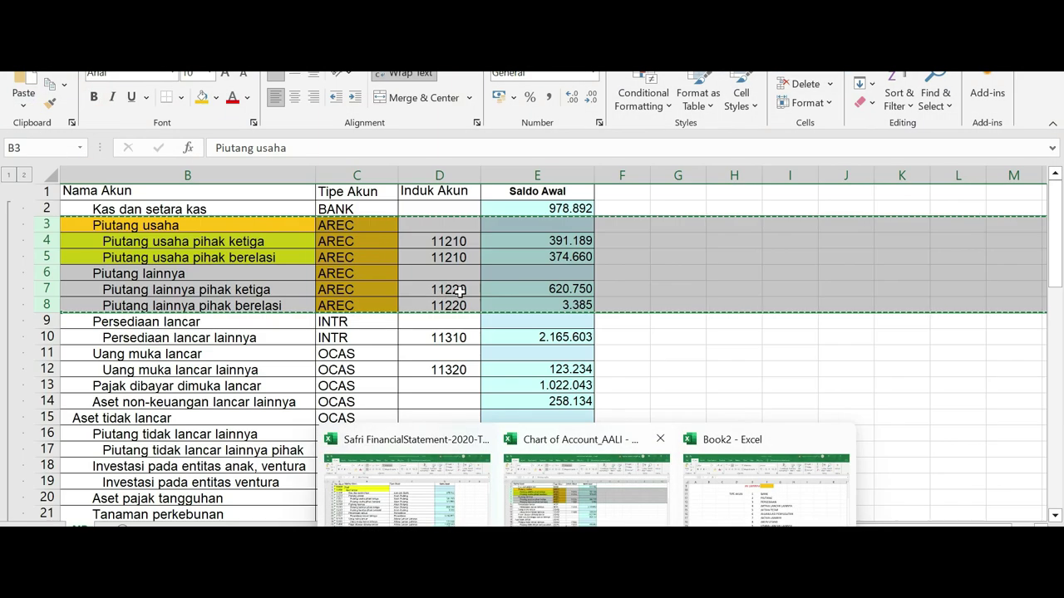
click(841, 349)
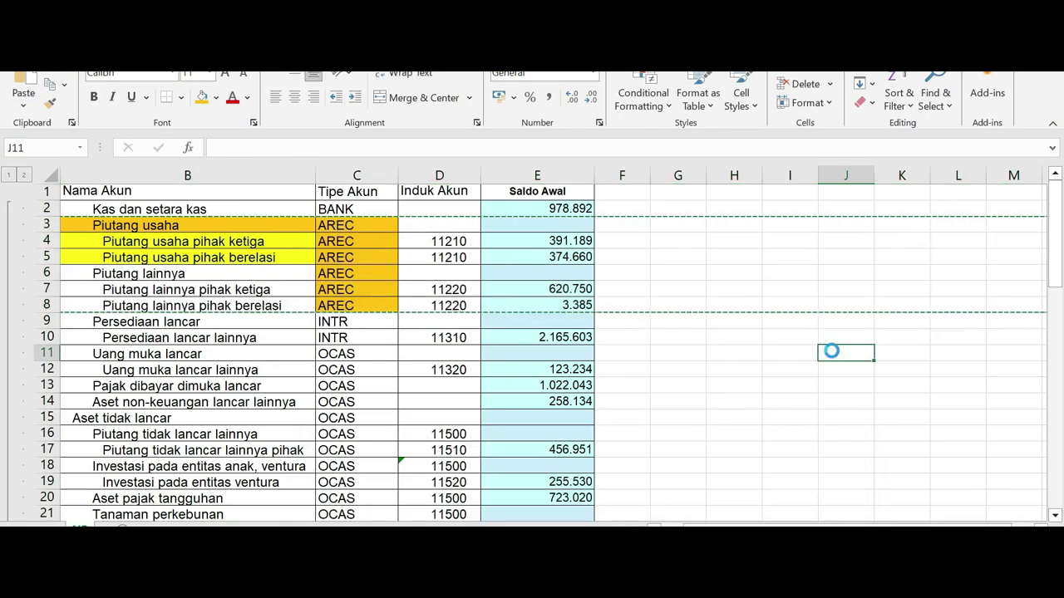
Paste the six copied receivable rows into rows 2–7 of the blank workbook.
key(ctrl+Tab)
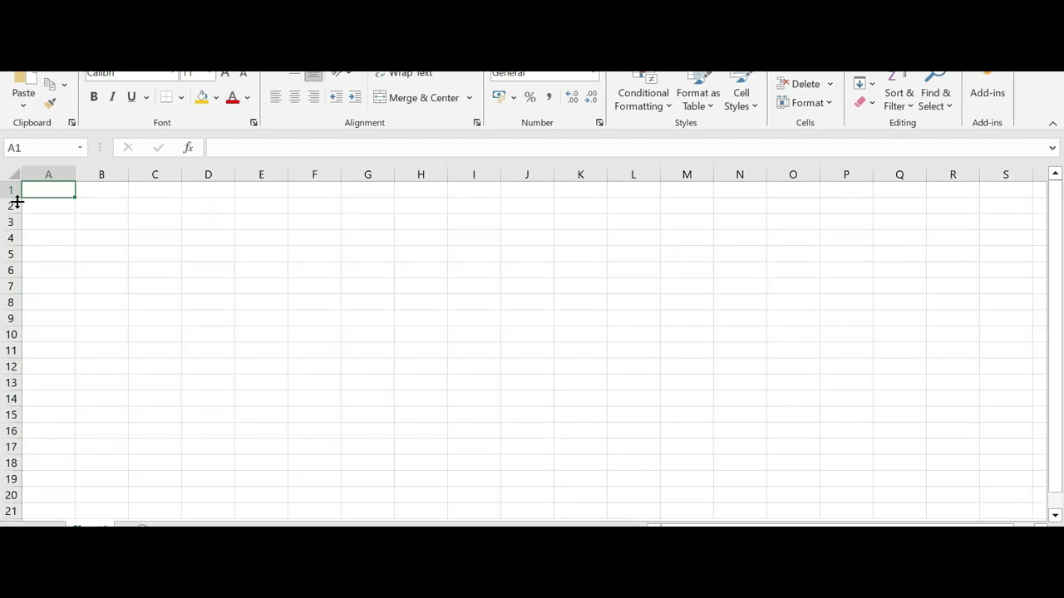
click(10, 202)
drag(10, 202, 10, 286)
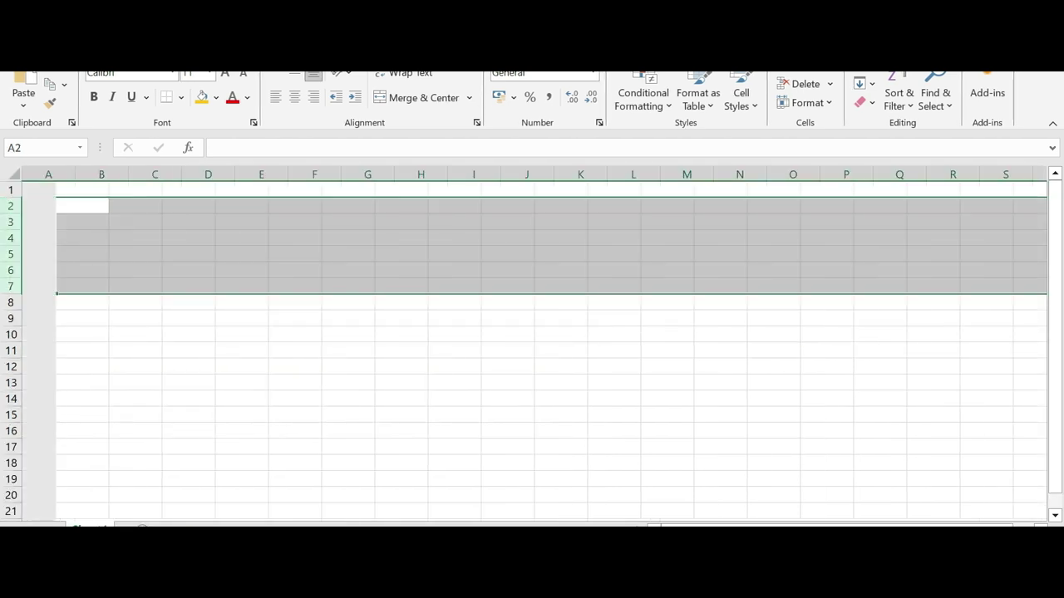
key(ctrl+v)
click(386, 299)
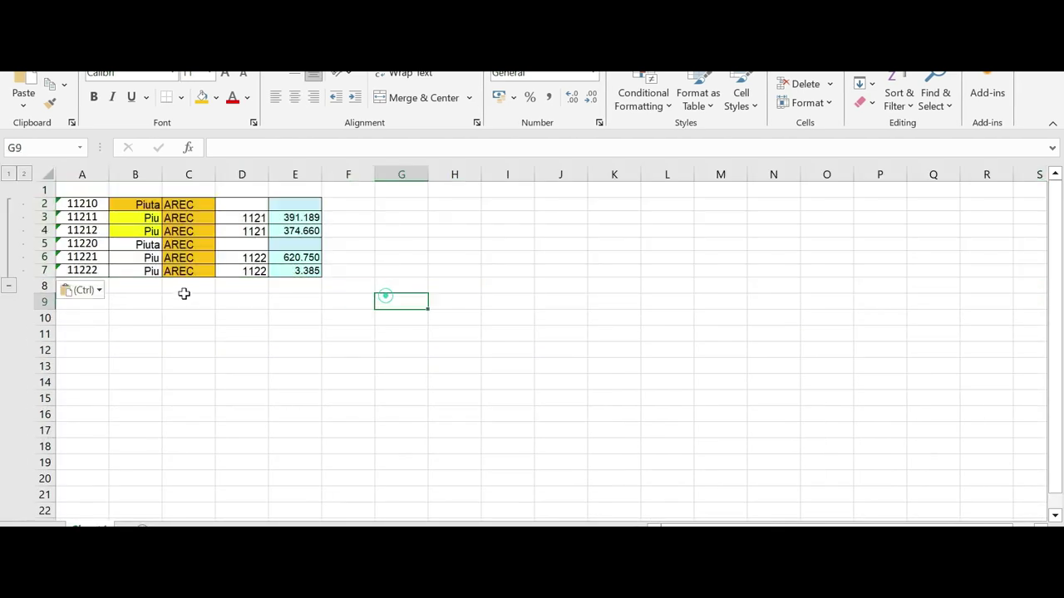
Widen column B so the full account names are visible.
click(162, 174)
drag(163, 175, 274, 176)
click(311, 359)
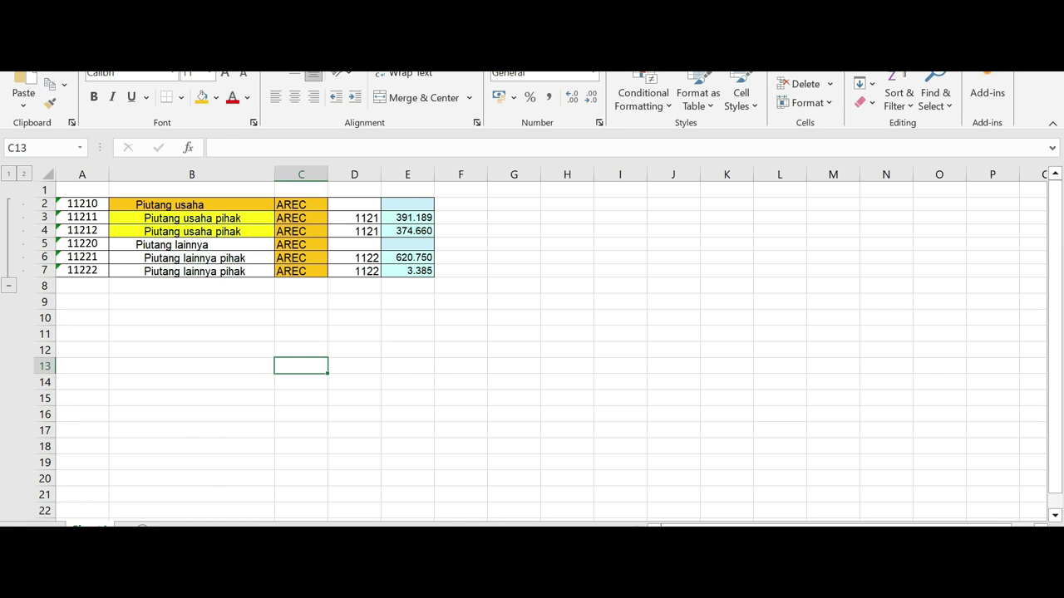
Save the new Book3 workbook in the Downloads folder under the name Piutang-AALI.
click(18, 67)
click(55, 299)
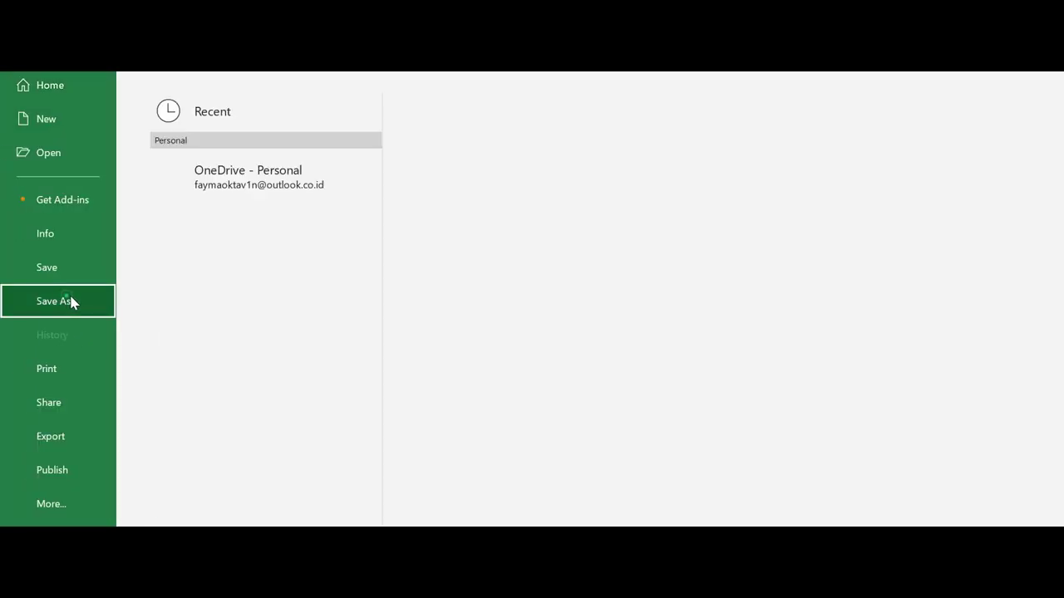
click(232, 322)
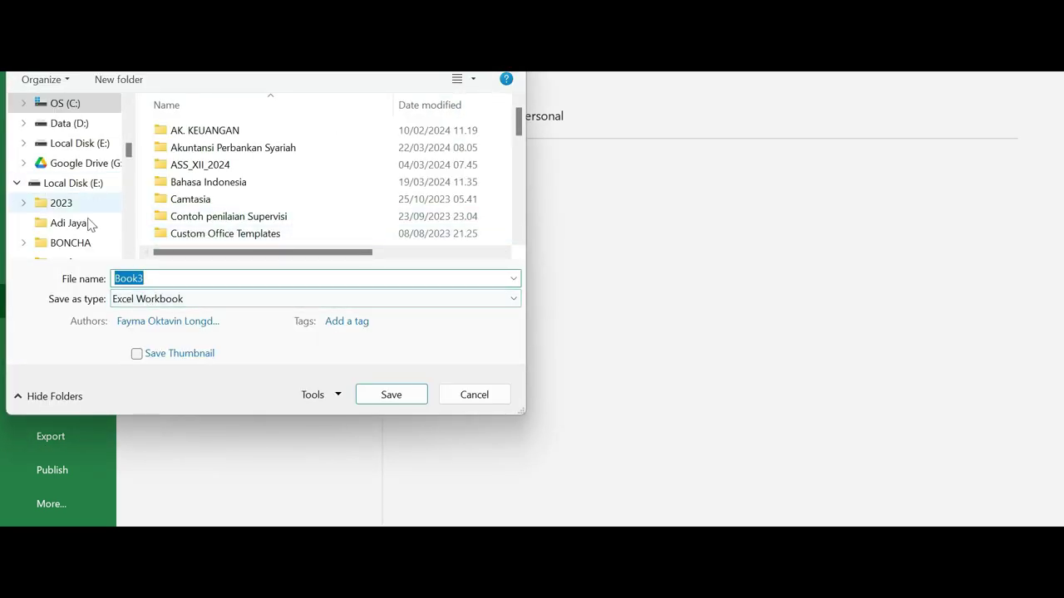
scroll(83, 214, up, 3)
click(80, 106)
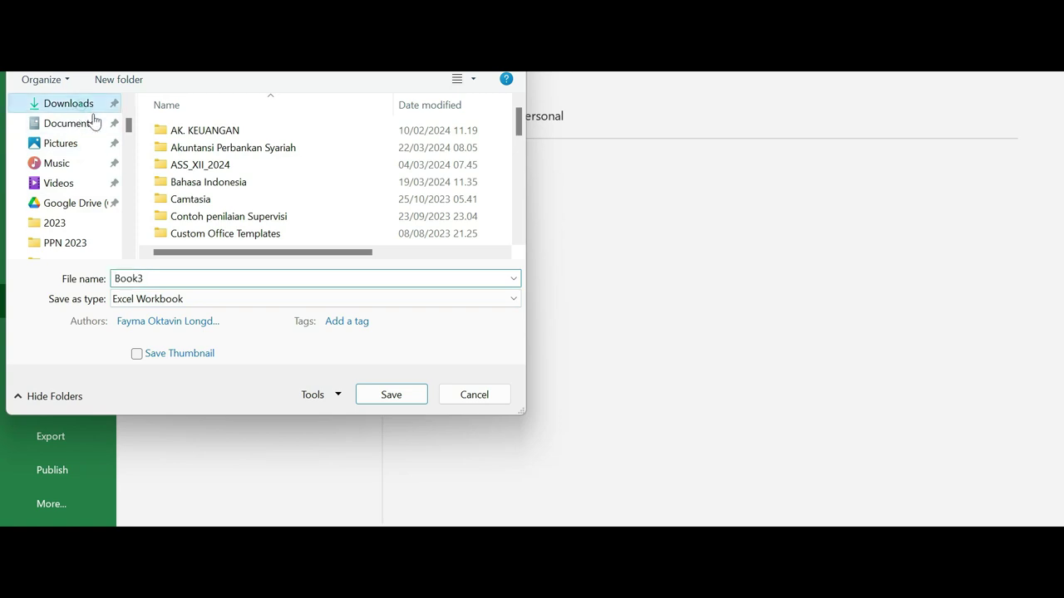
double_click(183, 277)
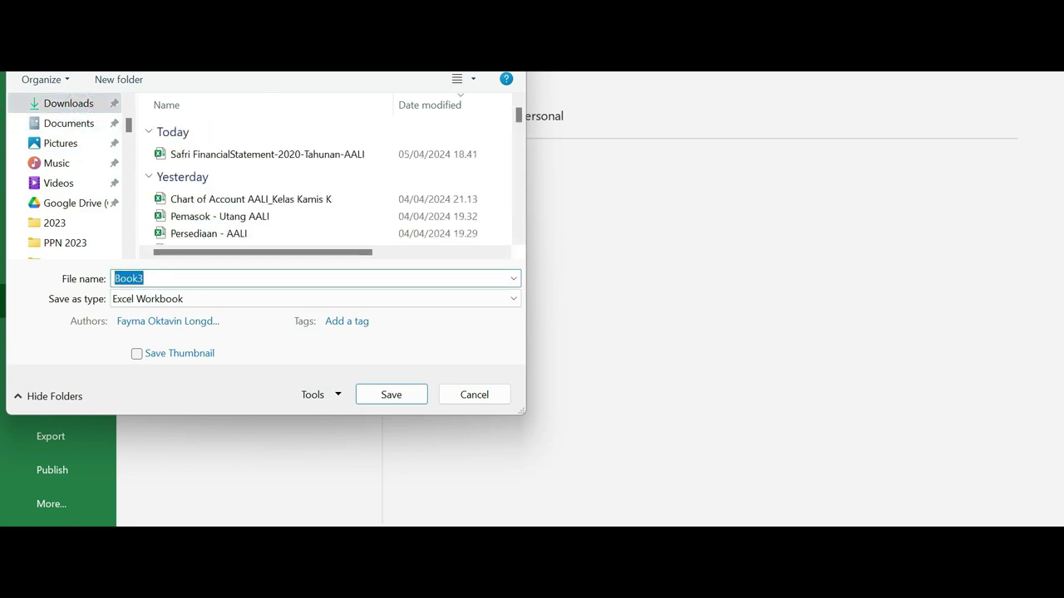
text(Piutang)
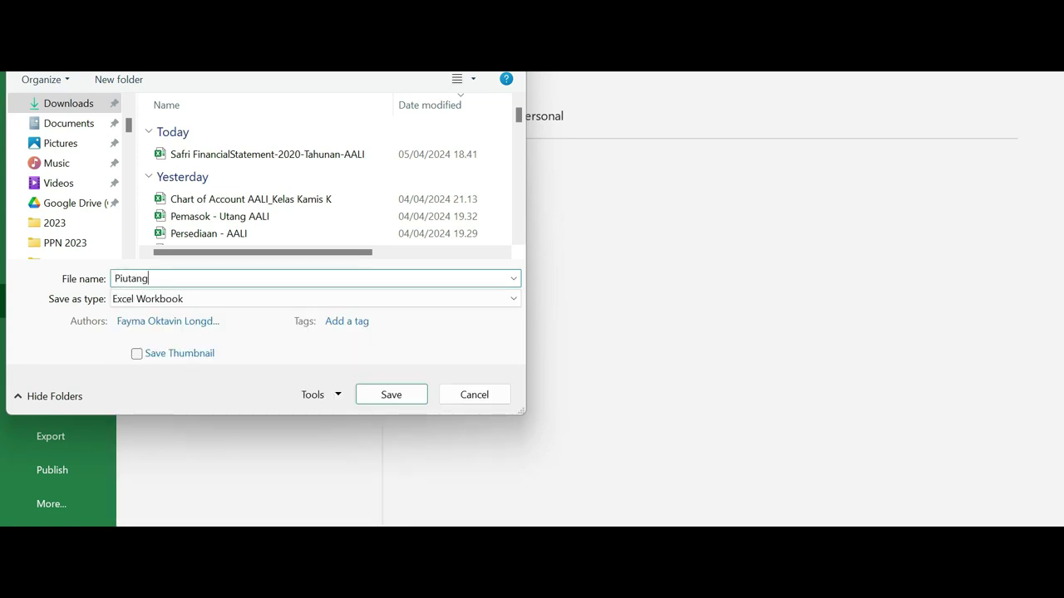
text(ALI)
click(385, 395)
click(351, 347)
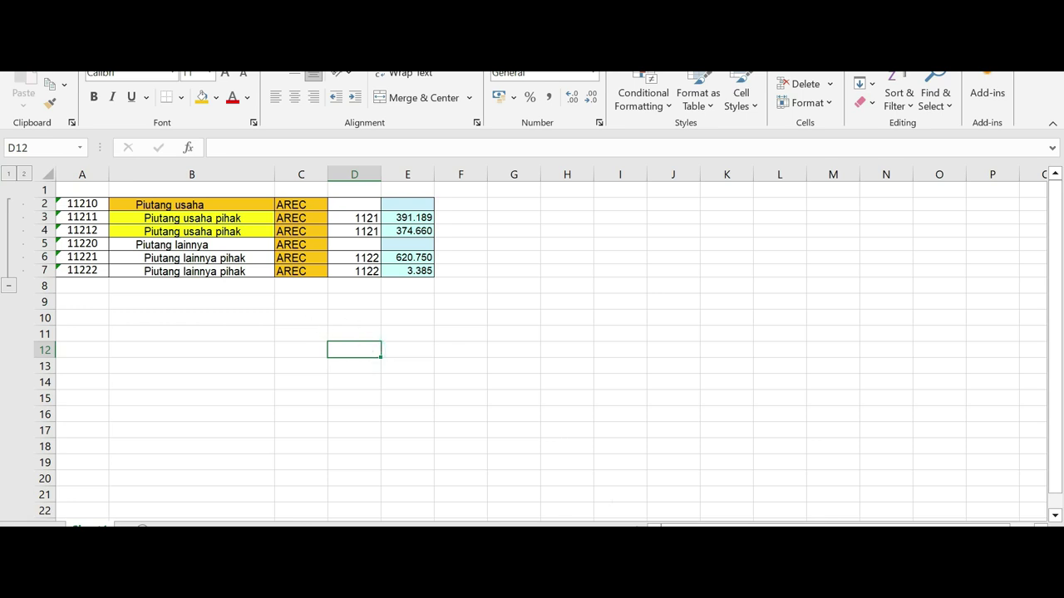
Open the Customer workbook from the SAFRI folder in the Online File Explorer window.
click(404, 536)
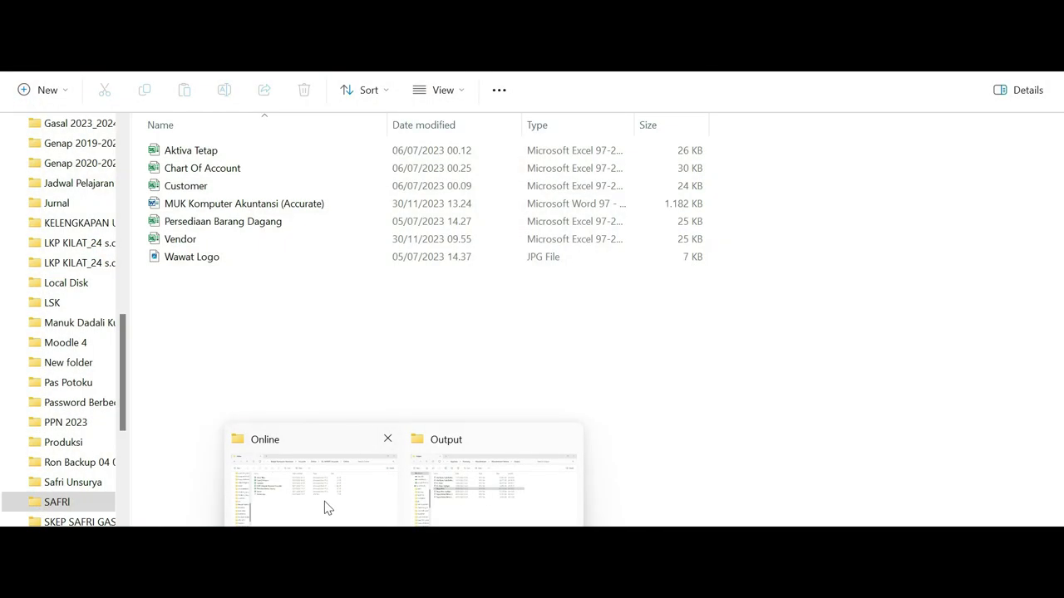
click(324, 501)
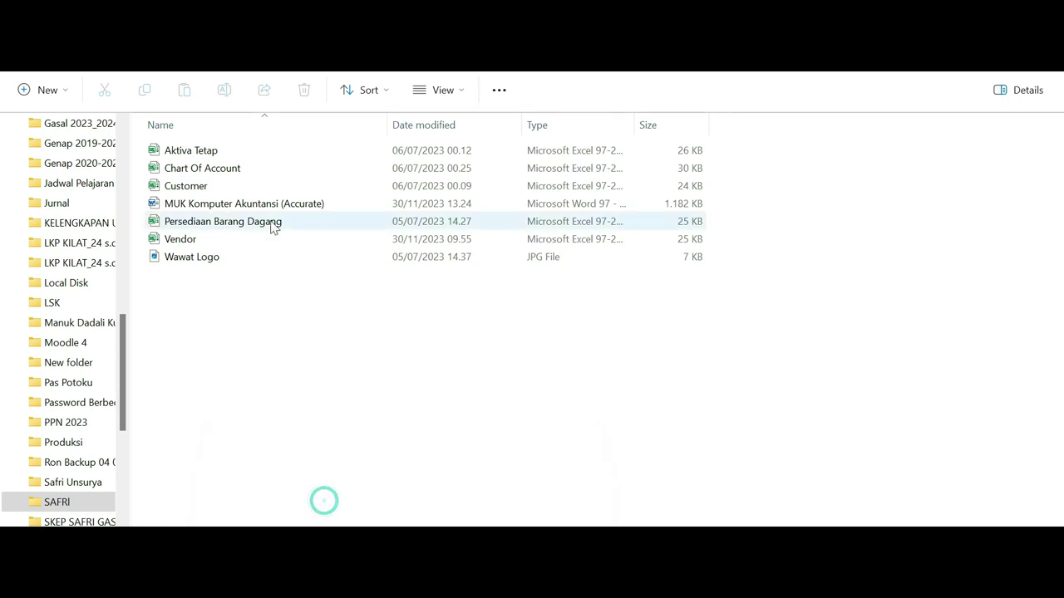
double_click(206, 189)
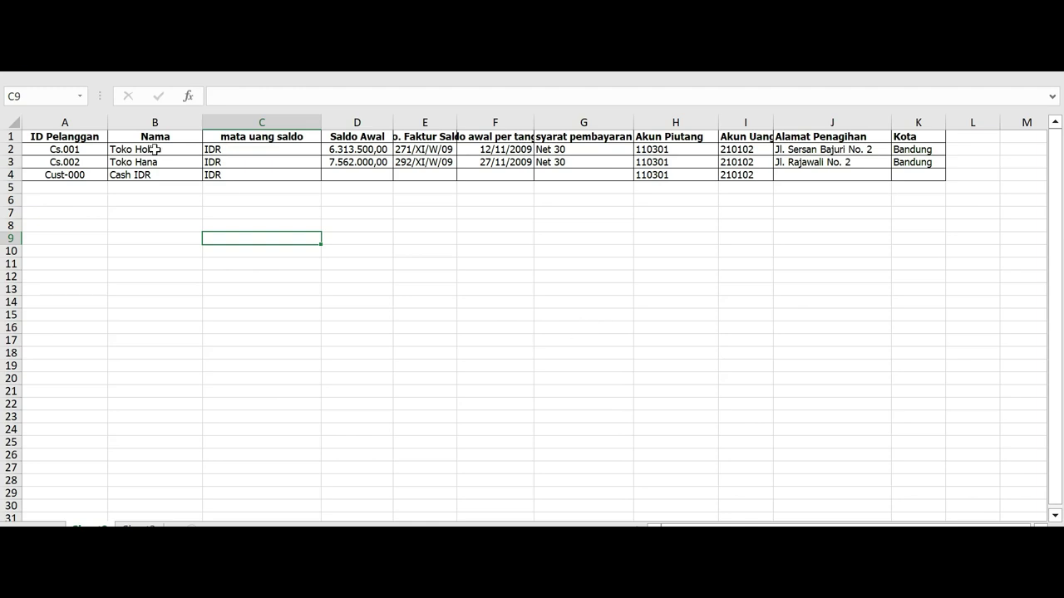
Enable editing in the Customer workbook and copy header row 1, ID Pelanggan through Kota.
click(653, 76)
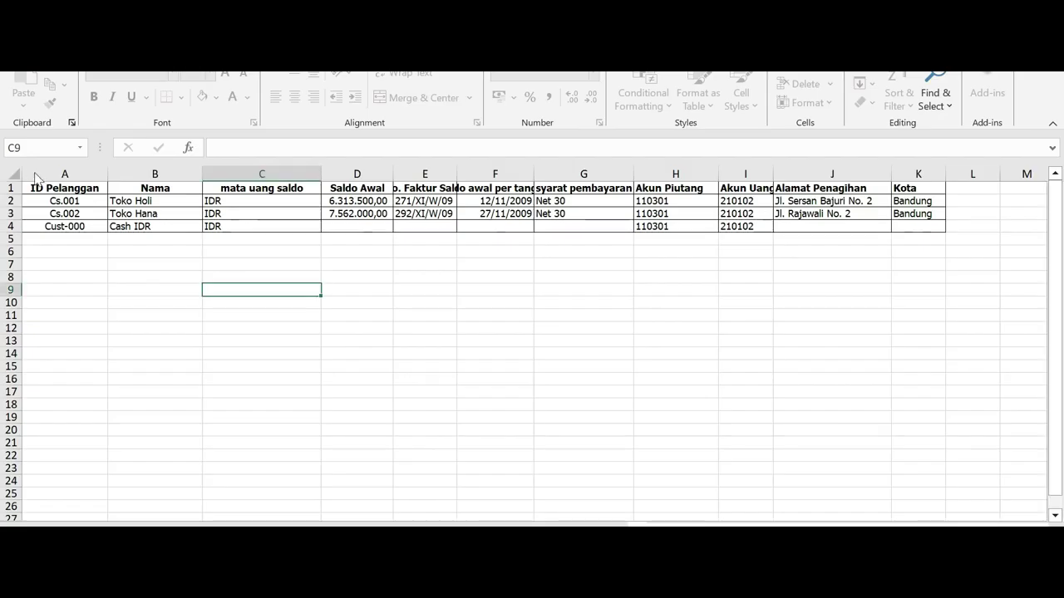
click(692, 262)
click(15, 188)
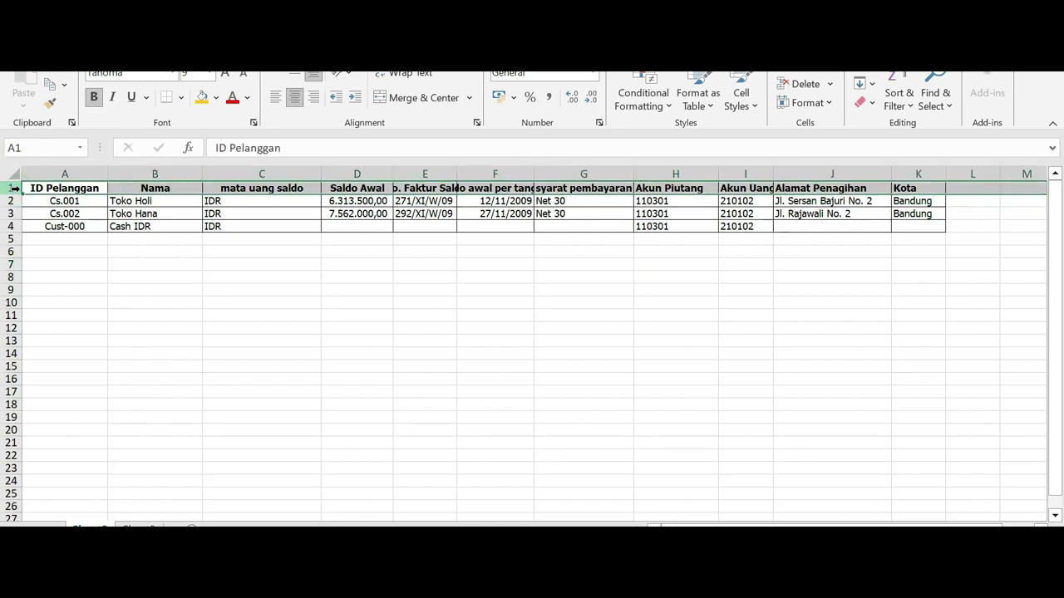
key(ctrl+c)
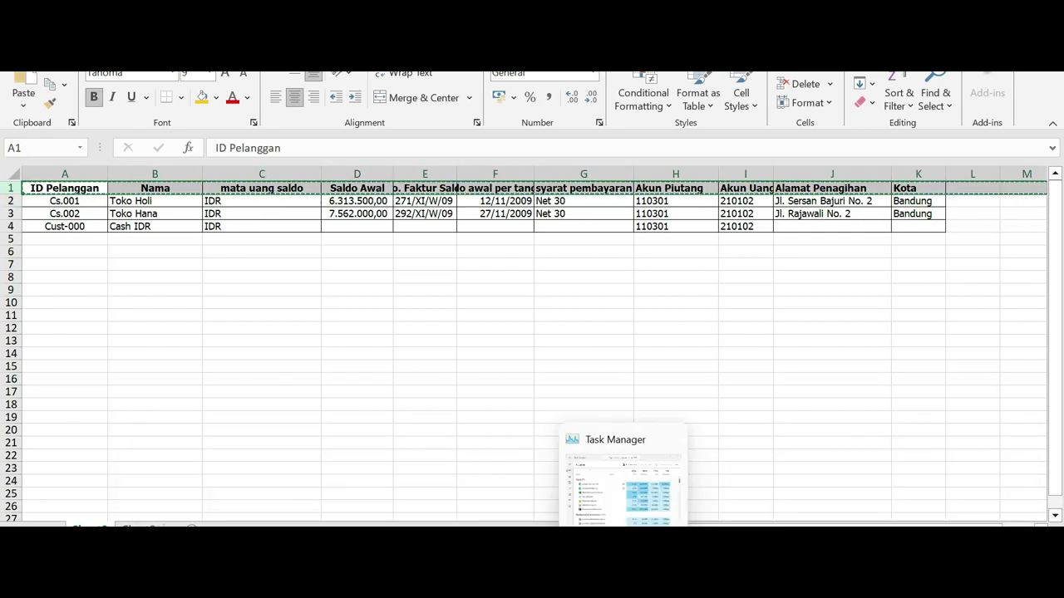
mouse_move(586, 548)
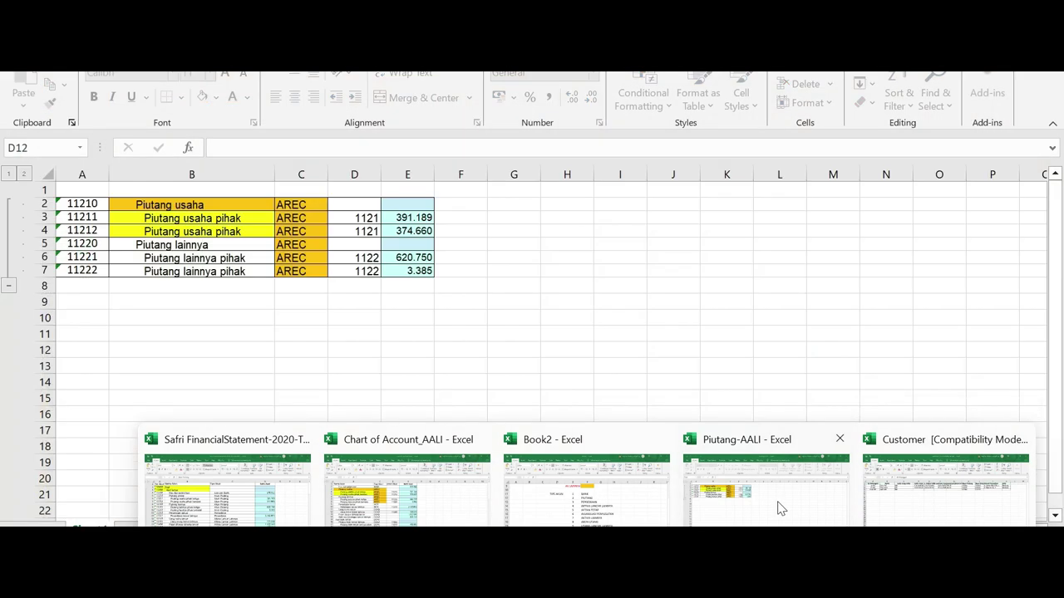
Paste the customer header row into row 10 of Piutang-AALI and autofit column A.
click(779, 508)
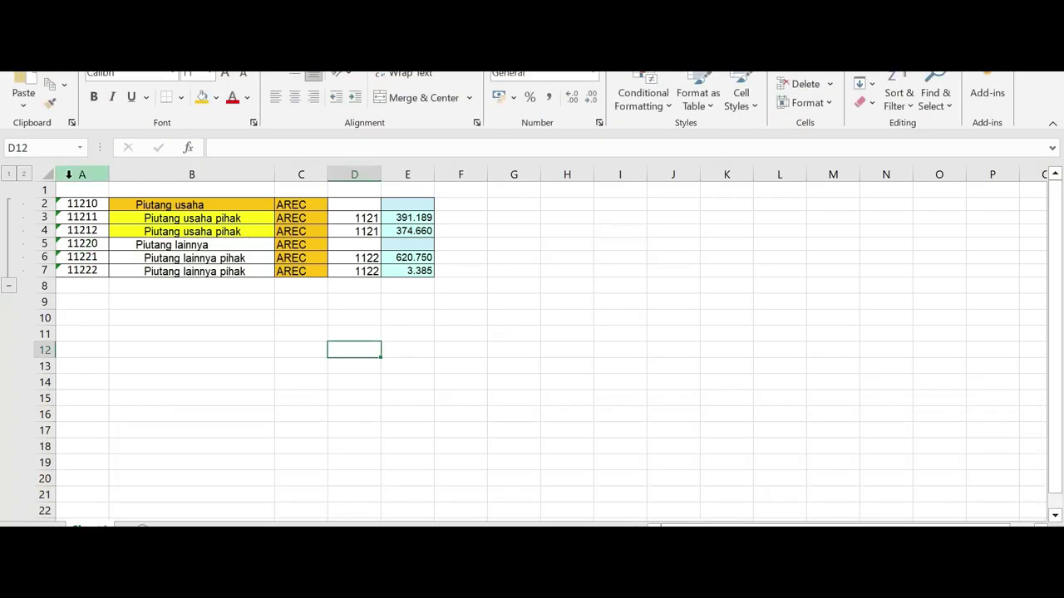
click(49, 318)
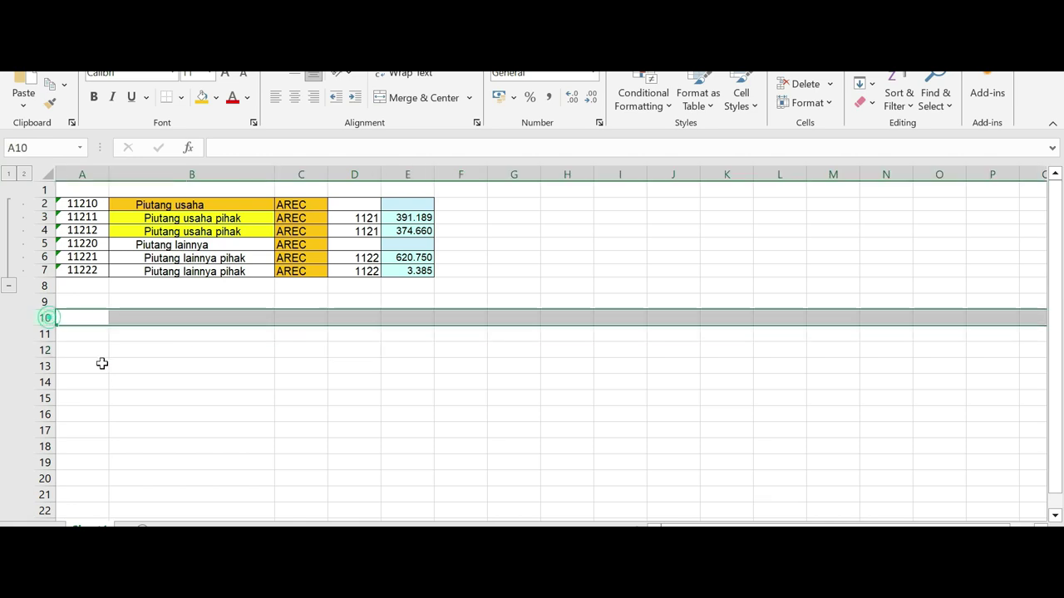
key(ctrl+v)
click(312, 399)
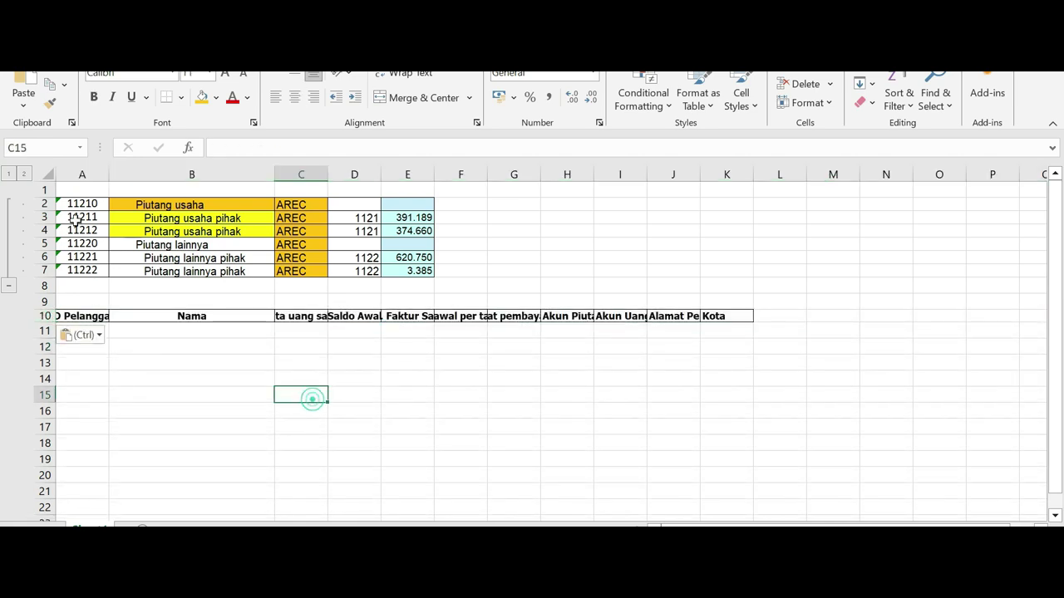
double_click(109, 173)
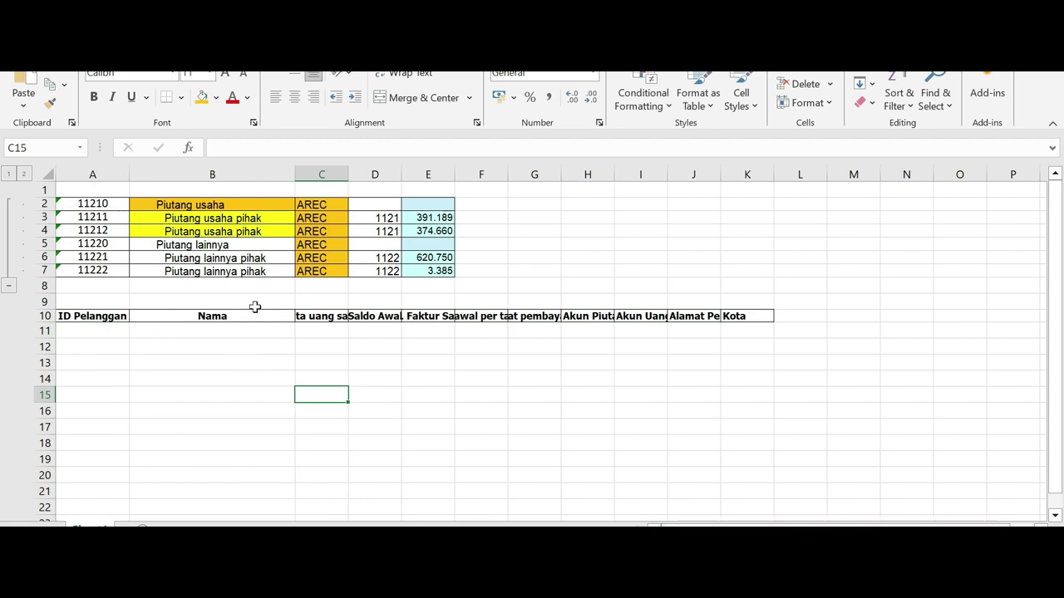
Review the receivable balances in E3, E4 and E6, then select A11 for the first customer.
click(417, 219)
drag(423, 231, 422, 238)
click(425, 257)
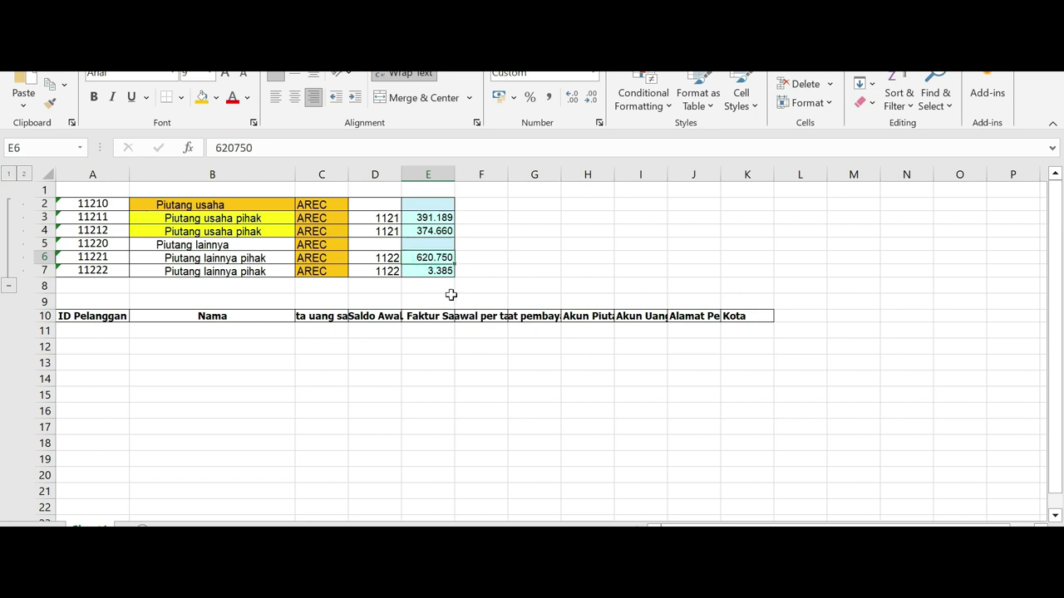
click(82, 328)
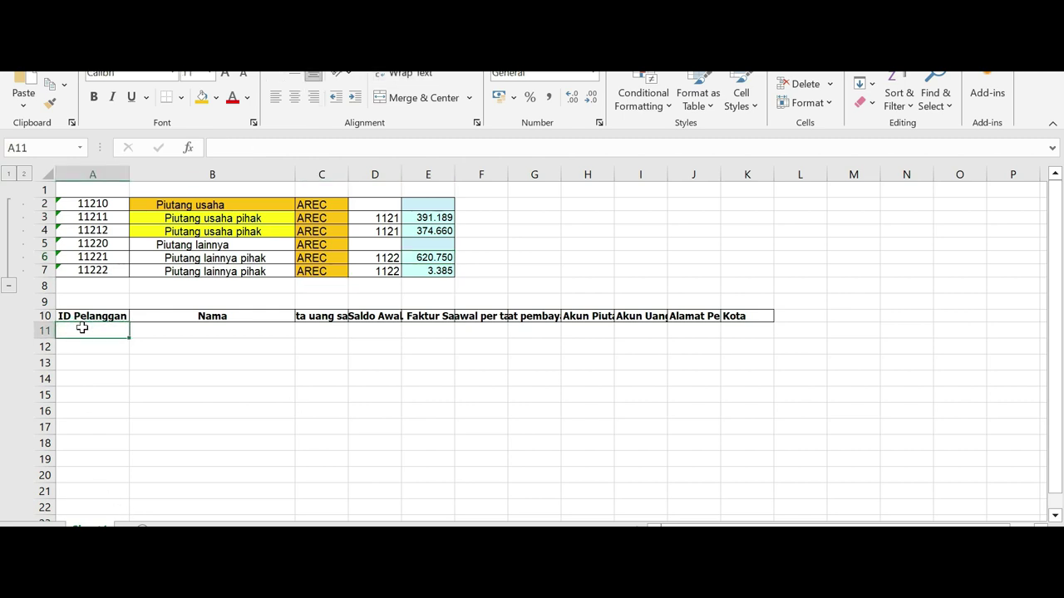
Enter Pelangan-001 in A11 and fill the IDs down to Pelangan-004 in row 14.
text(Pele)
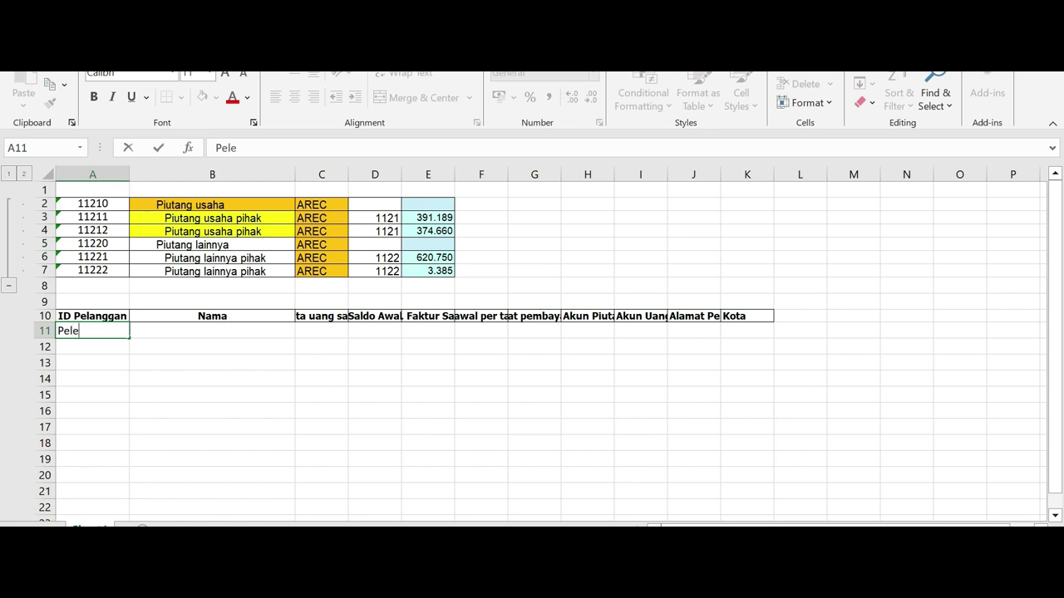
key(BackSpace)
text(angan-001)
key(Return)
click(91, 364)
click(96, 330)
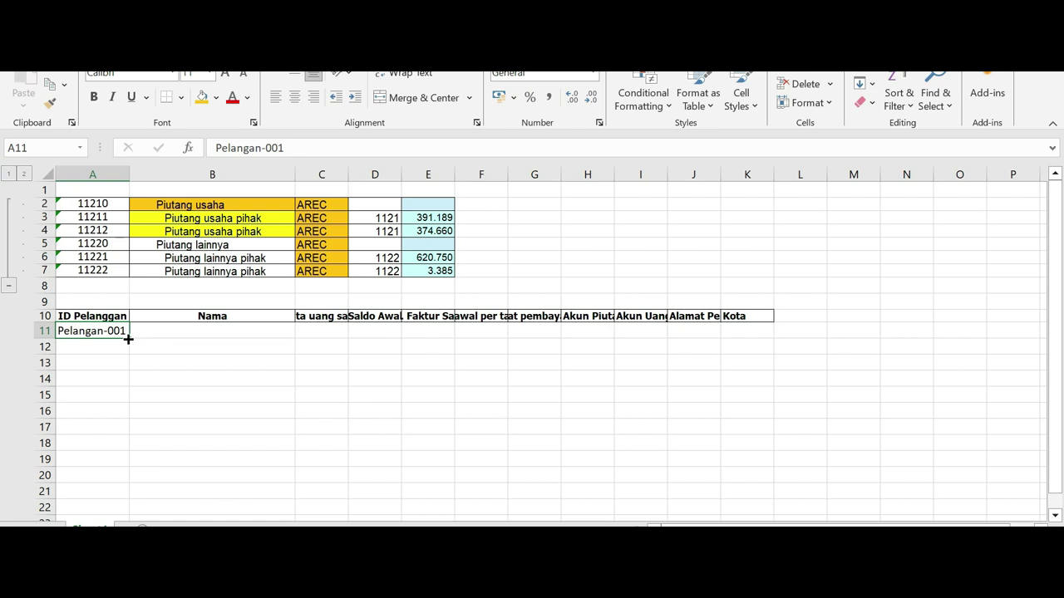
drag(128, 339, 119, 380)
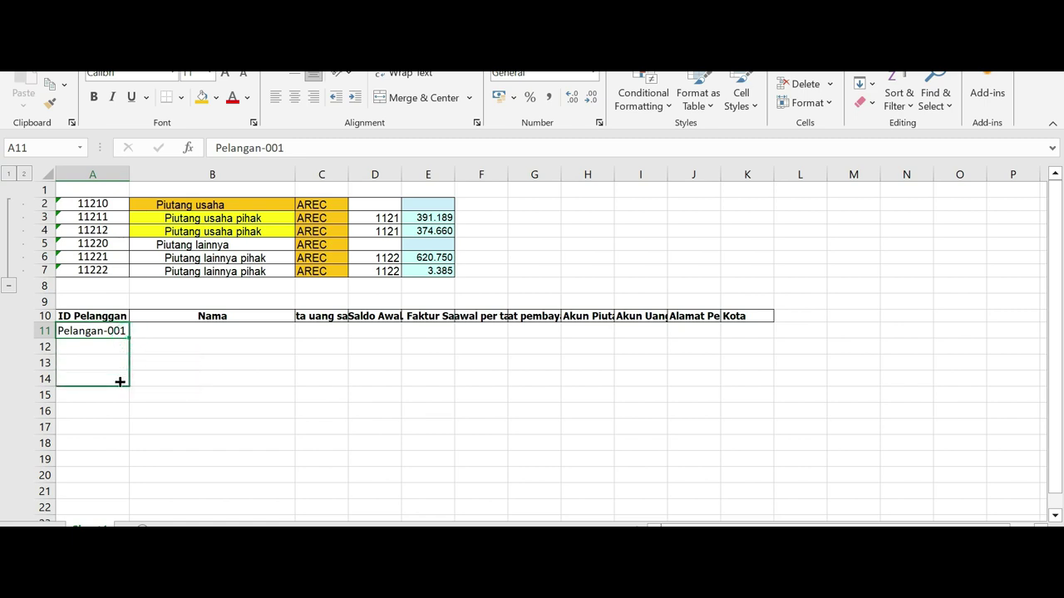
Type the names PT Jaya Lestari, Toko Buana Raya, UD Sejahtera Sentosa and Makmur Sejahtera in B11:B14.
click(208, 333)
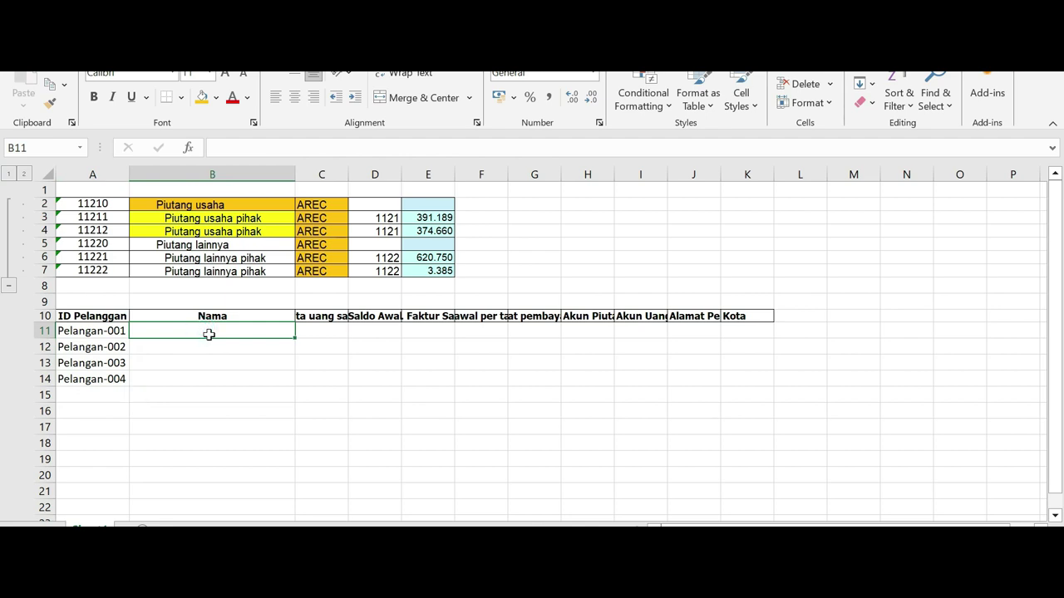
text(PT Jaya Lestari)
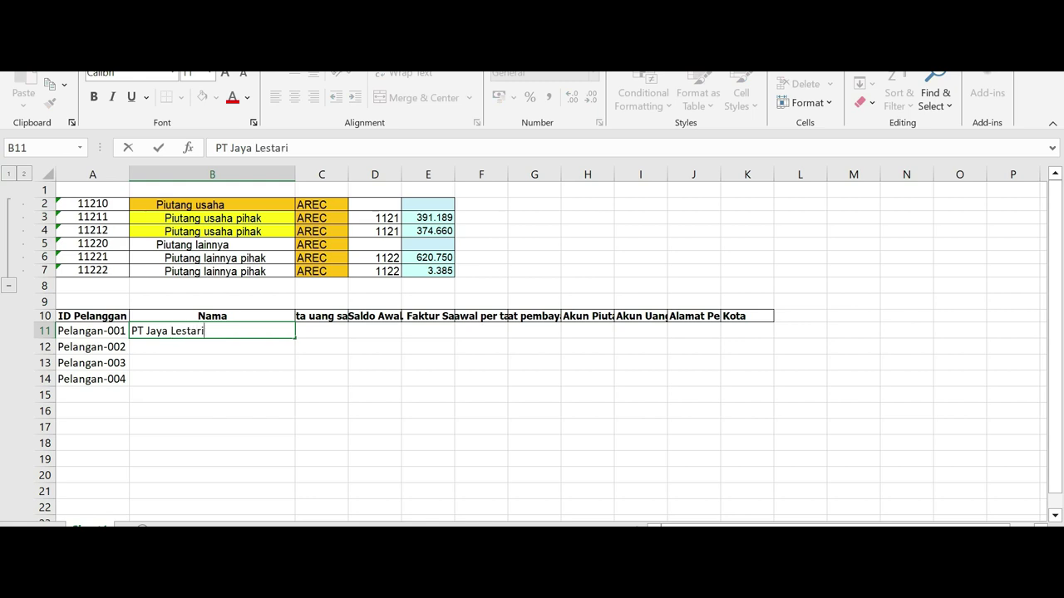
key(Return)
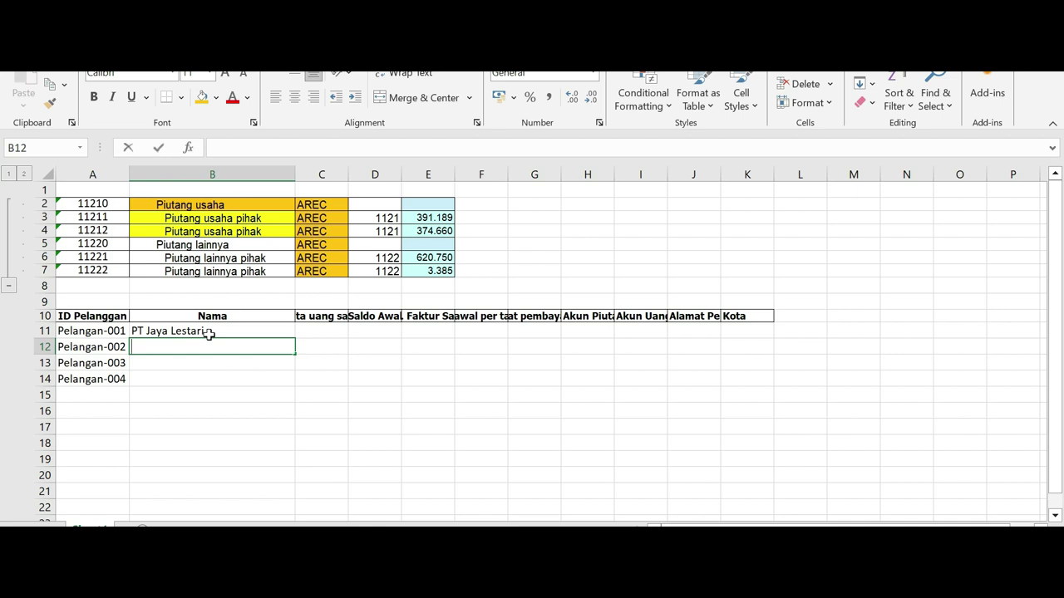
text(Toko Buana Raya)
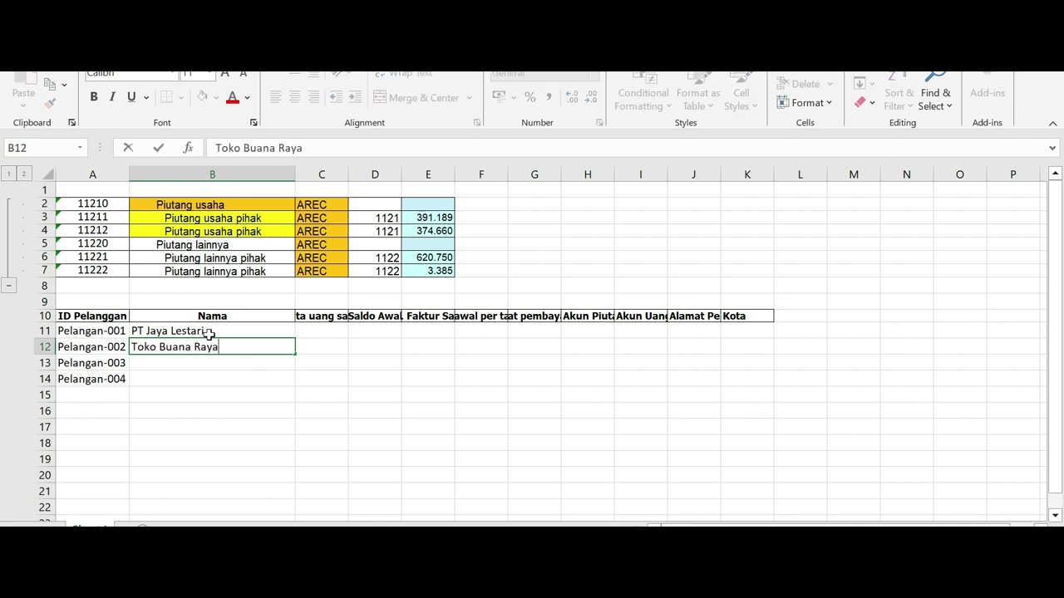
key(Return)
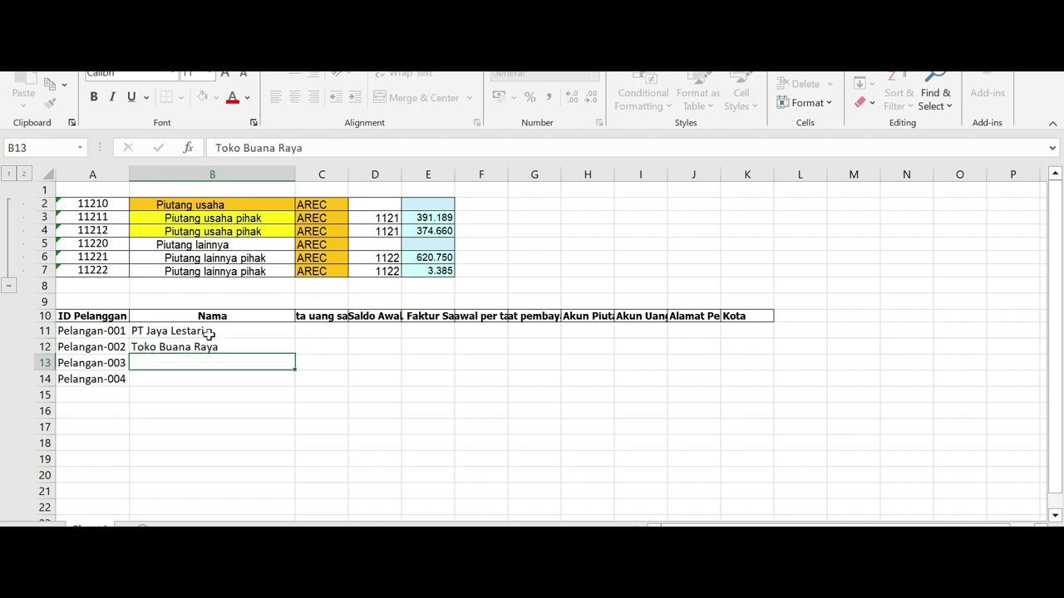
text(UD Sejahtera Sentosa)
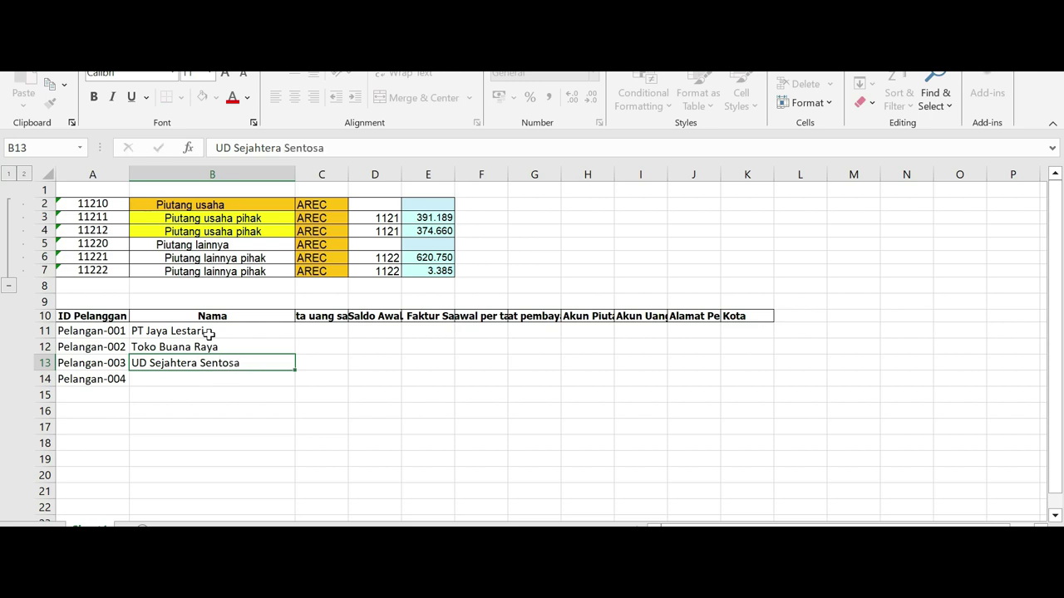
key(Return)
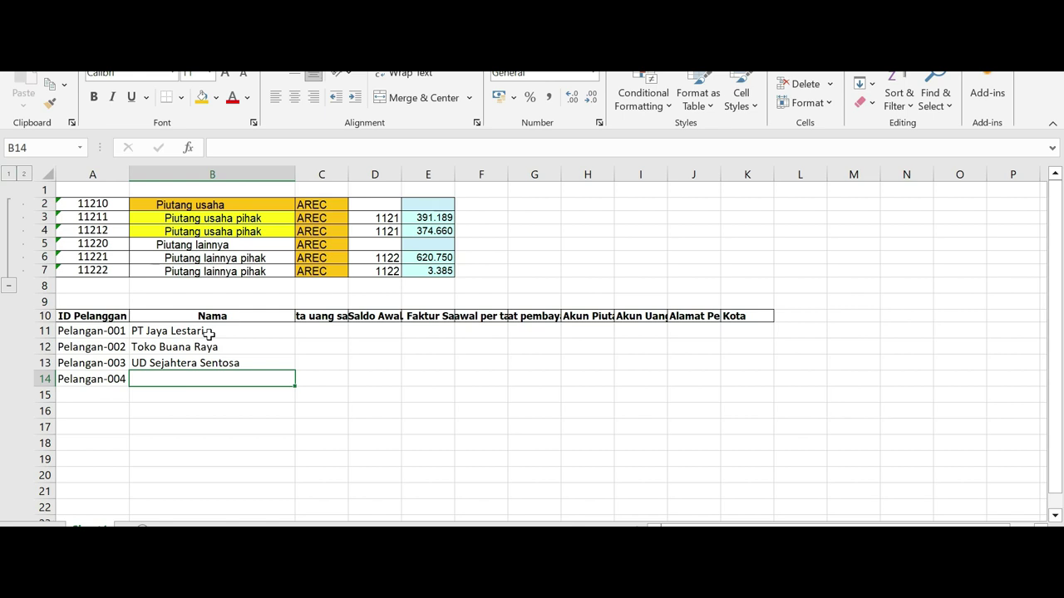
text(Makmur Sejahtera)
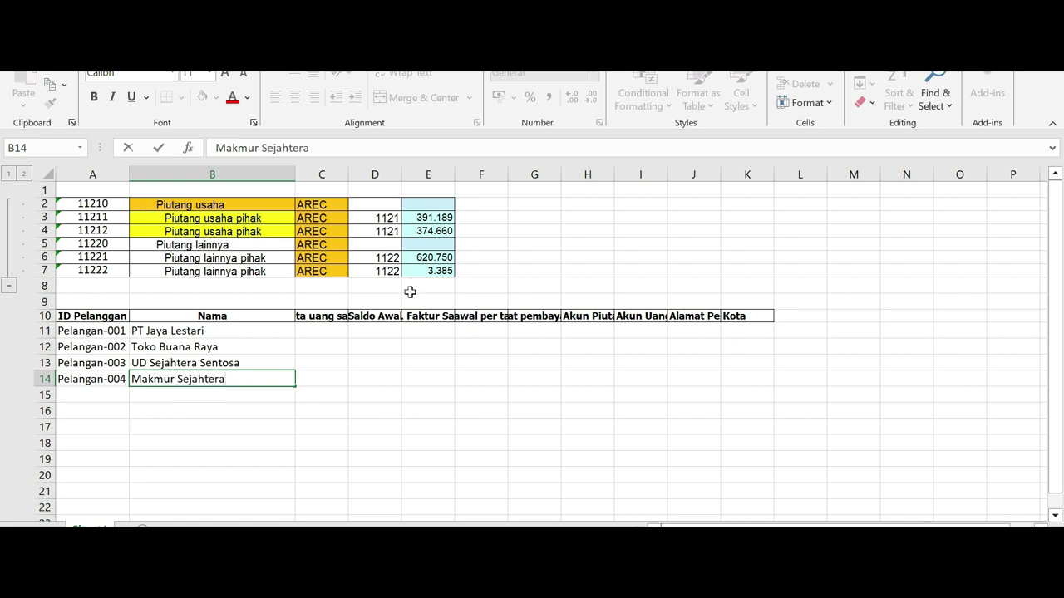
Finish entering Makmur Sejahtera and widen column C to show the mata uang saldo header.
click(376, 316)
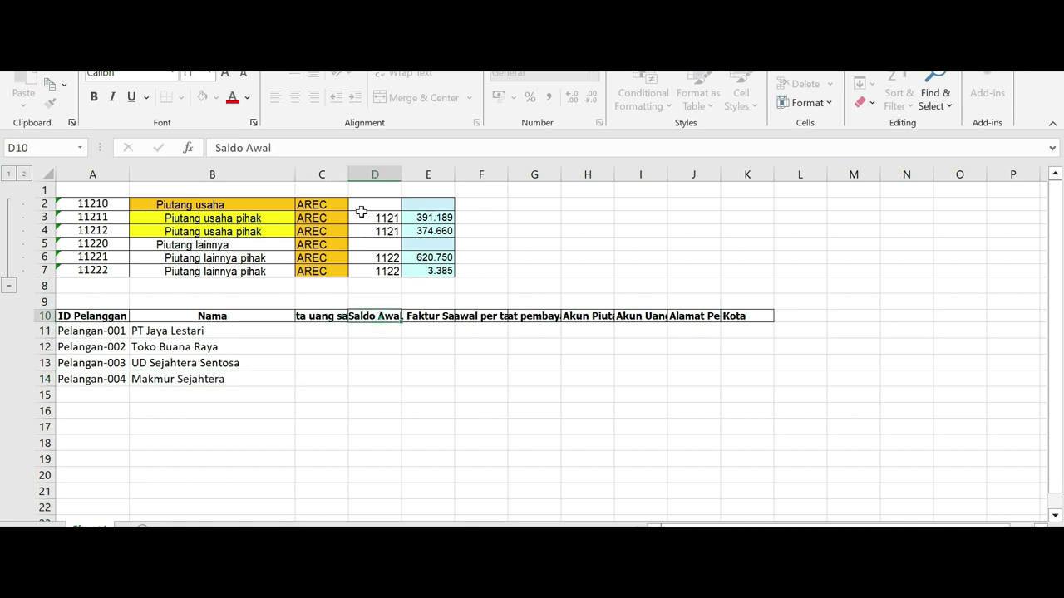
drag(349, 175, 384, 175)
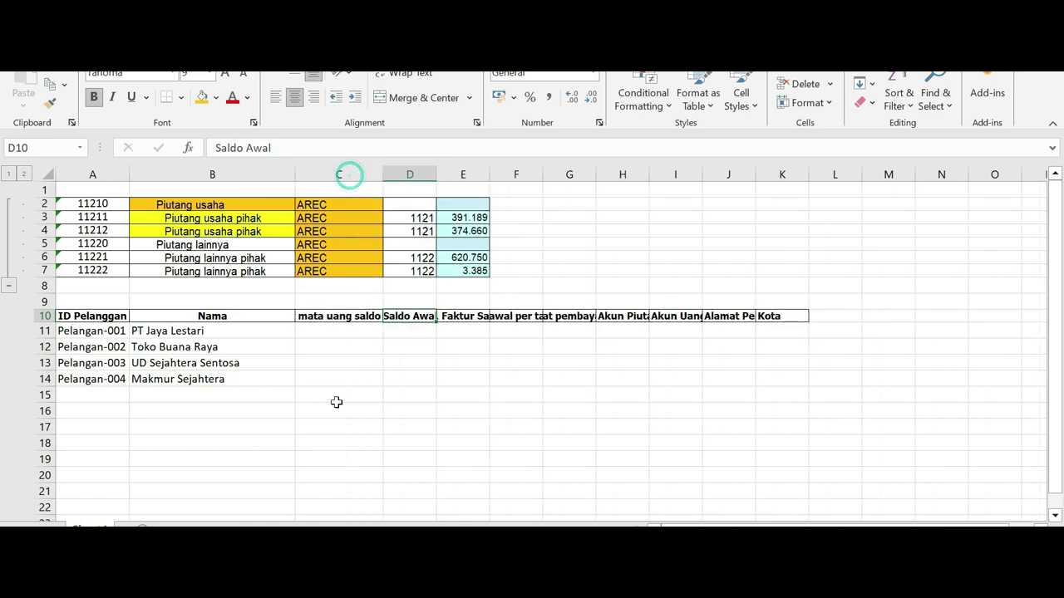
click(322, 317)
Check the Rupiah / IDR reporting currency in Safri FinancialStatement, then return to Piutang-AALI.
mouse_move(586, 548)
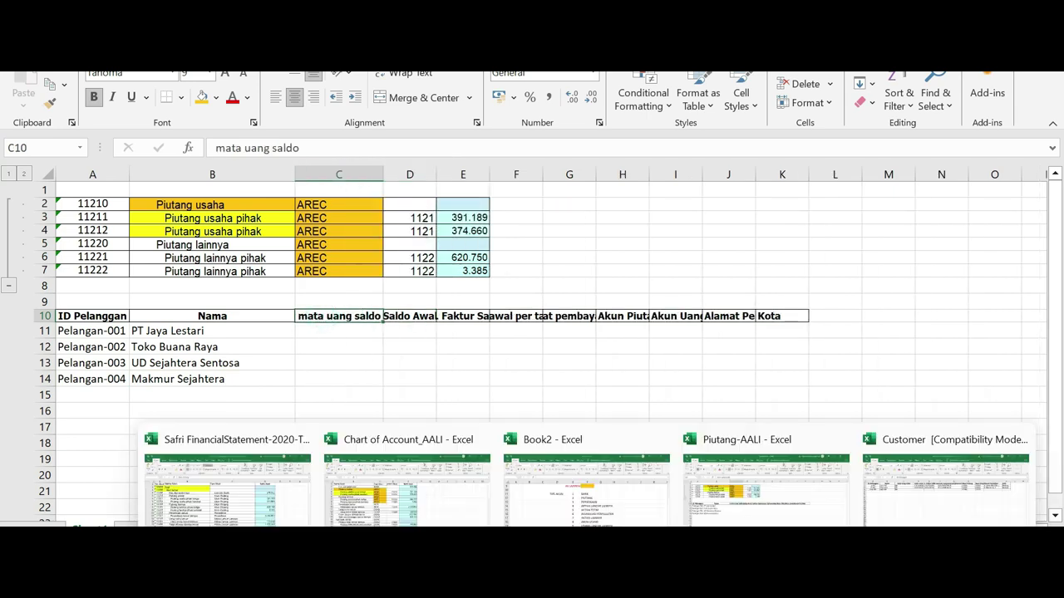
click(255, 520)
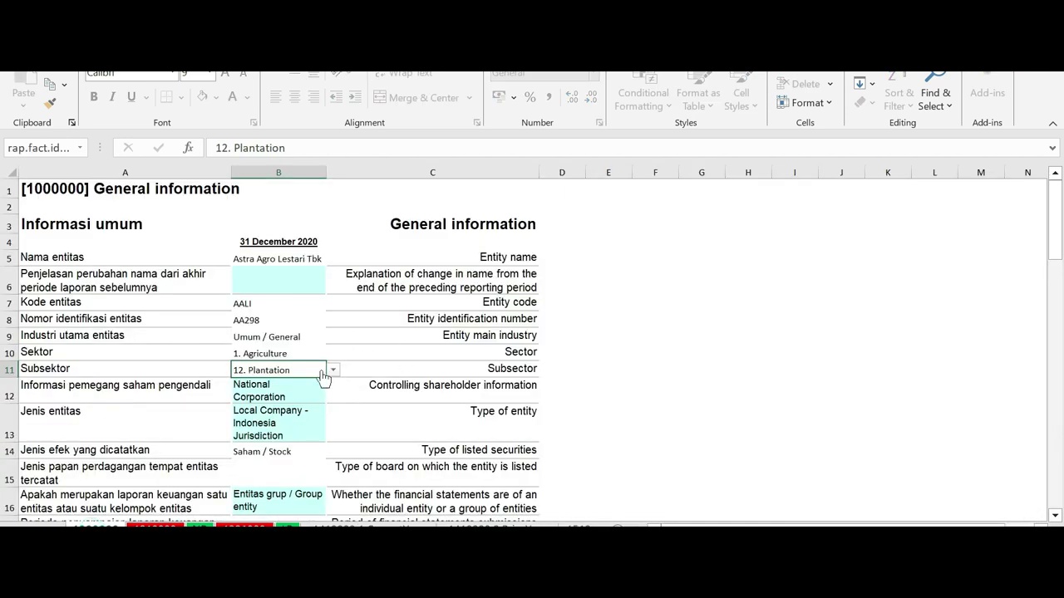
scroll(269, 293, down, 1)
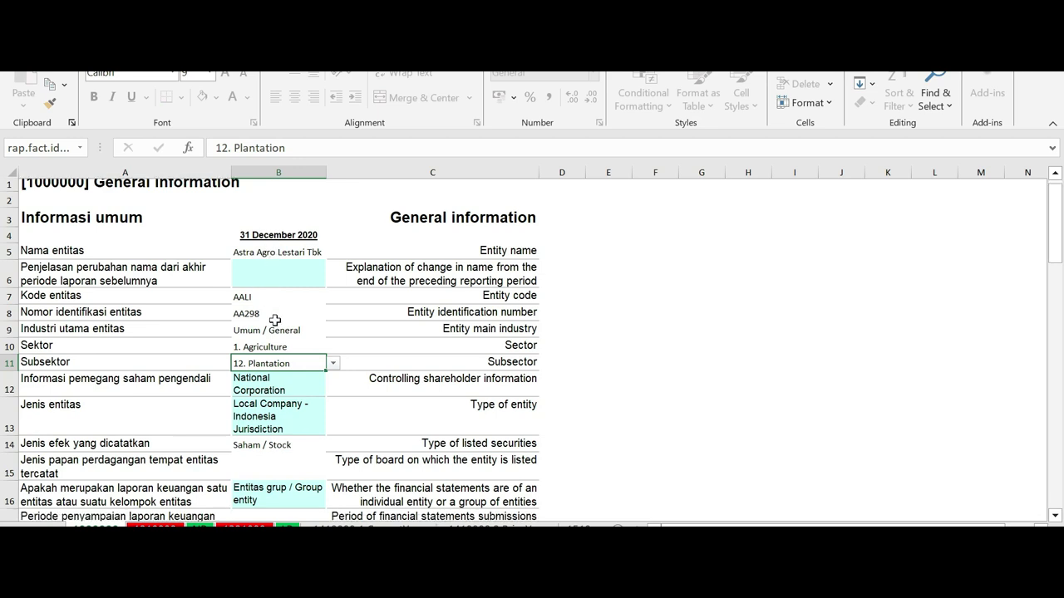
scroll(295, 379, down, 1)
scroll(290, 359, down, 2)
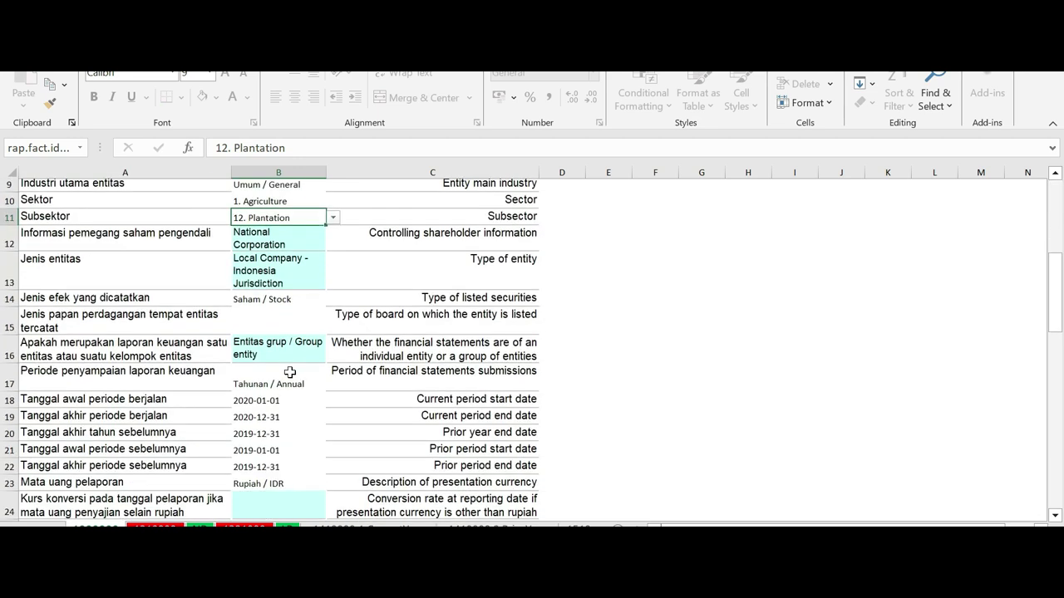
click(281, 413)
click(281, 420)
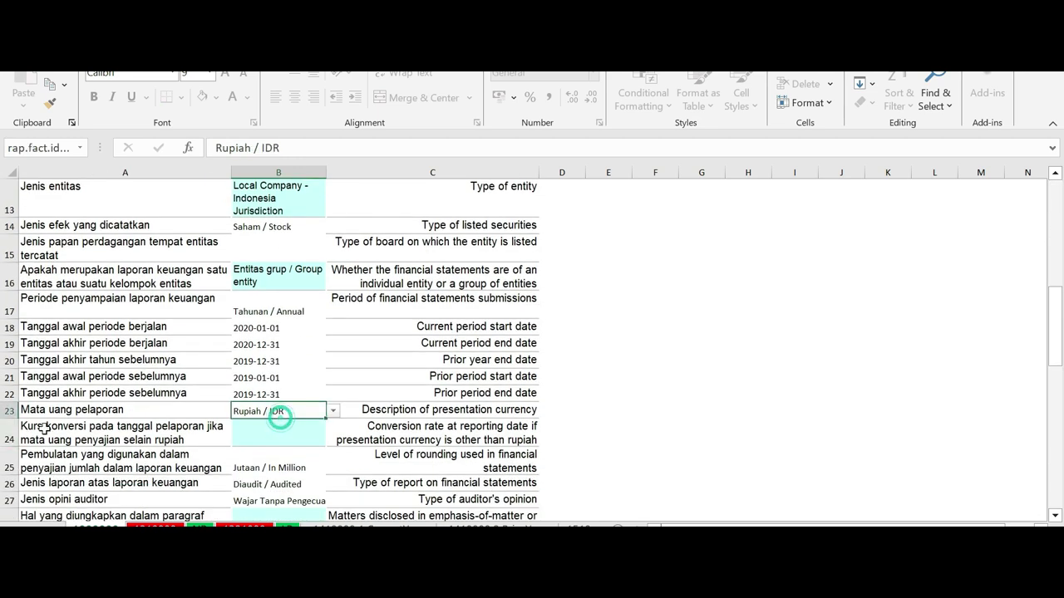
click(55, 410)
click(262, 416)
mouse_move(947, 508)
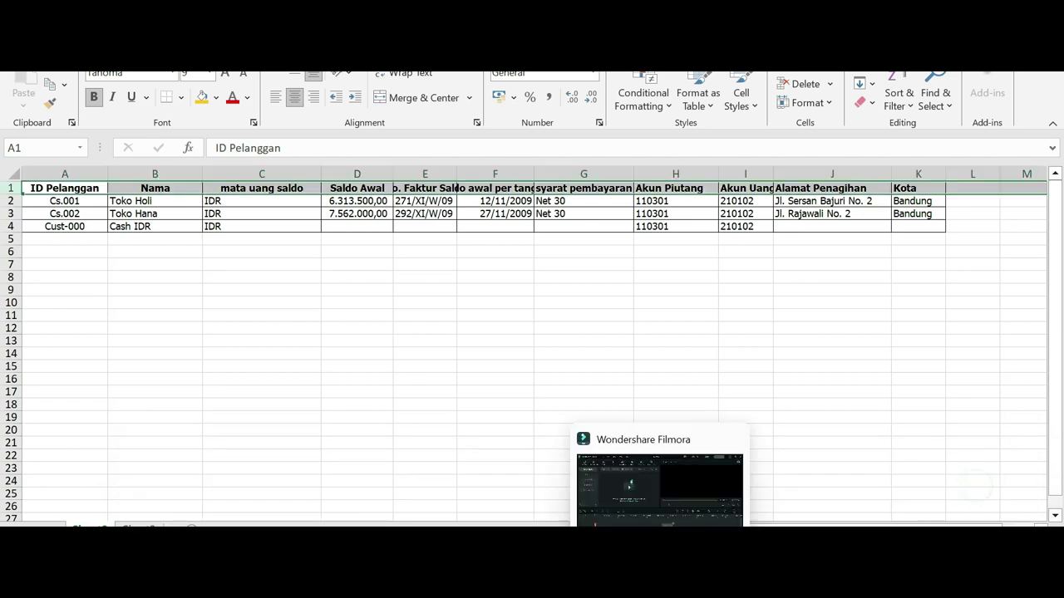
mouse_move(586, 536)
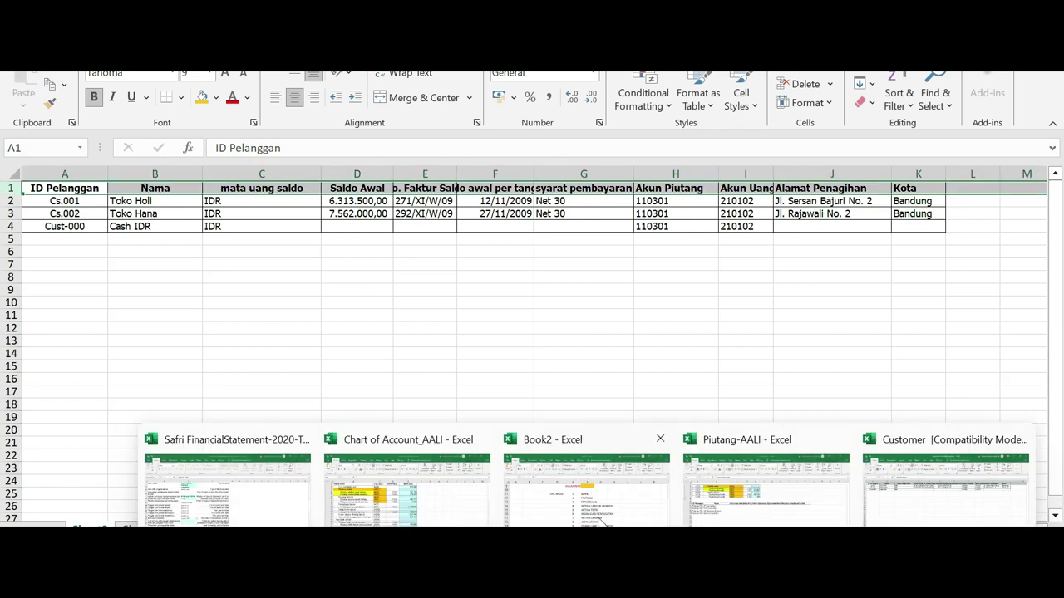
click(781, 497)
Enter IDR as the currency for all four customers in C11:C14.
click(335, 326)
drag(335, 325, 332, 373)
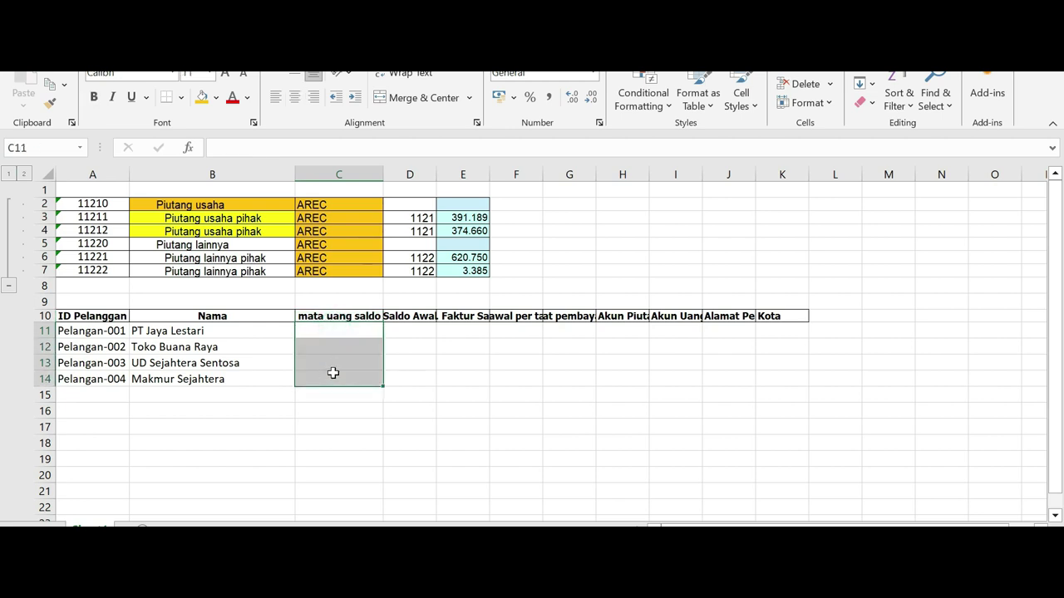
text(IDR)
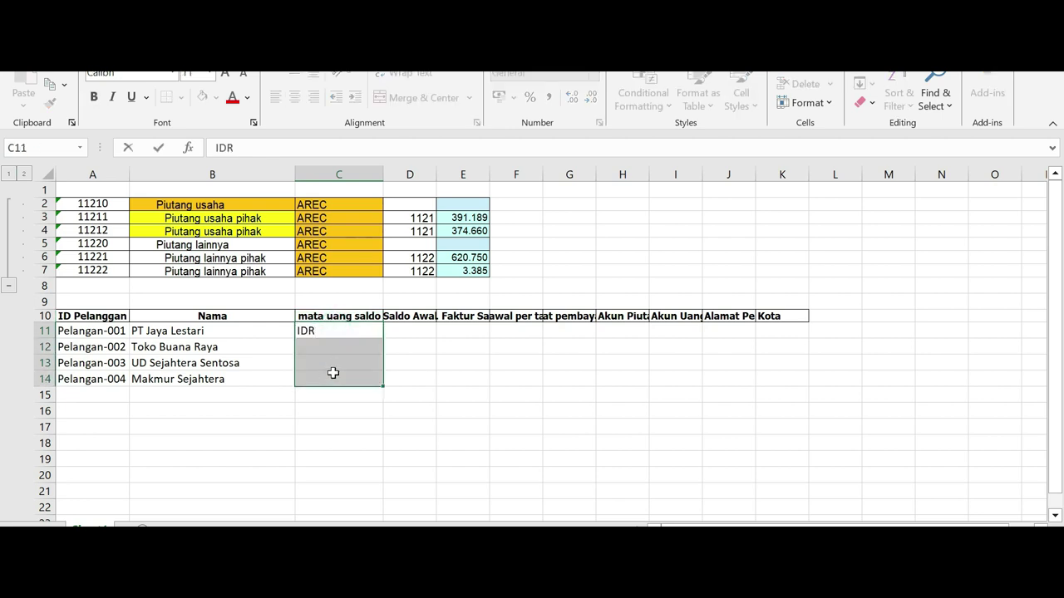
click(341, 366)
click(329, 332)
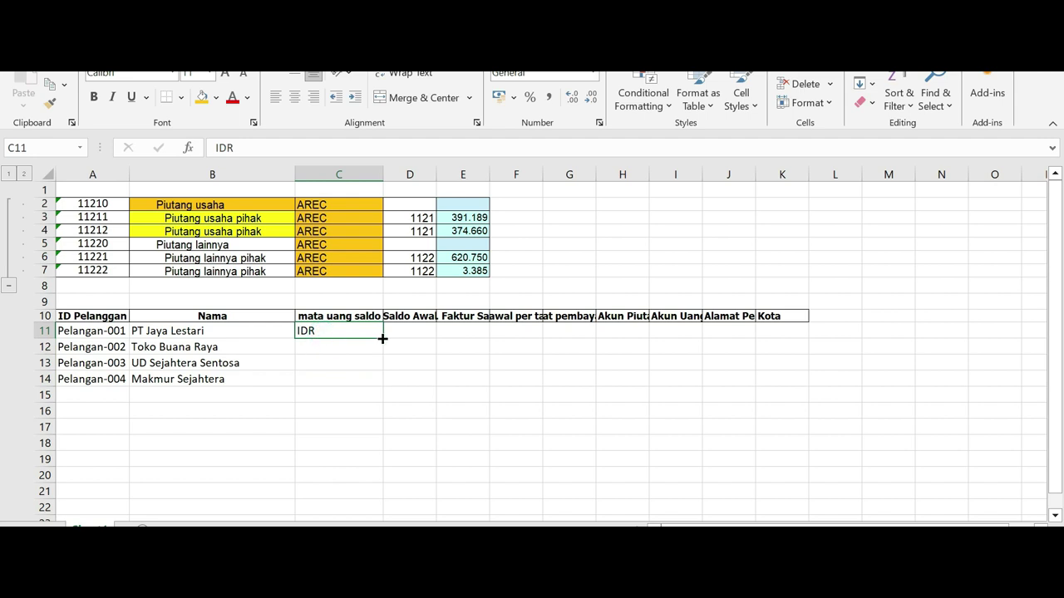
double_click(382, 338)
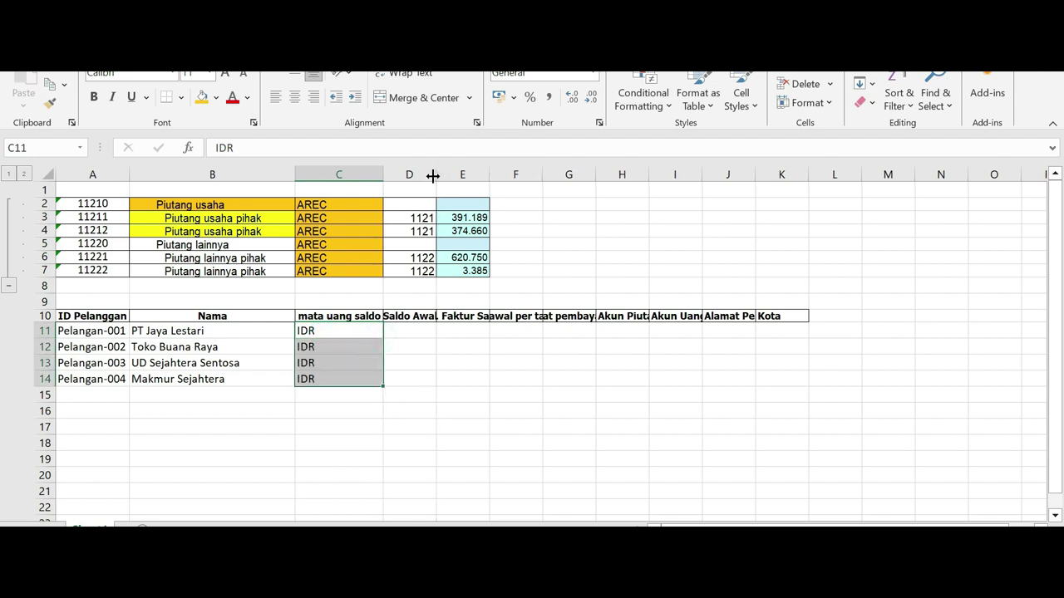
Widen column D and link Saldo Awal in D11:D14 to =E3, =E4, =E6 and =E7.
drag(434, 175, 440, 175)
click(414, 331)
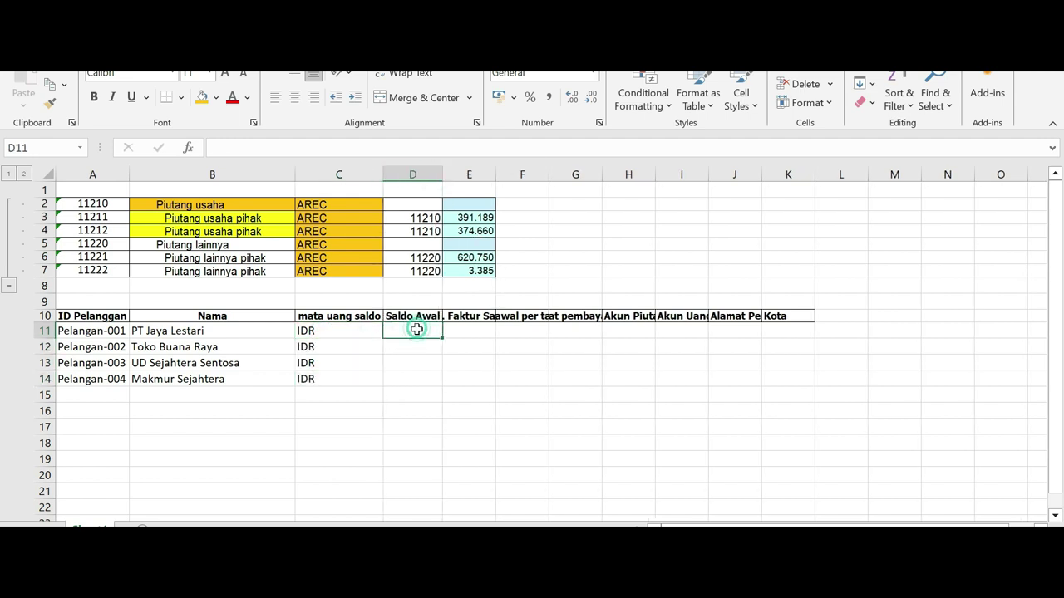
text(=)
click(471, 218)
key(Return)
text(=)
click(472, 231)
key(Return)
text(=)
click(472, 257)
key(Return)
text(=)
click(471, 271)
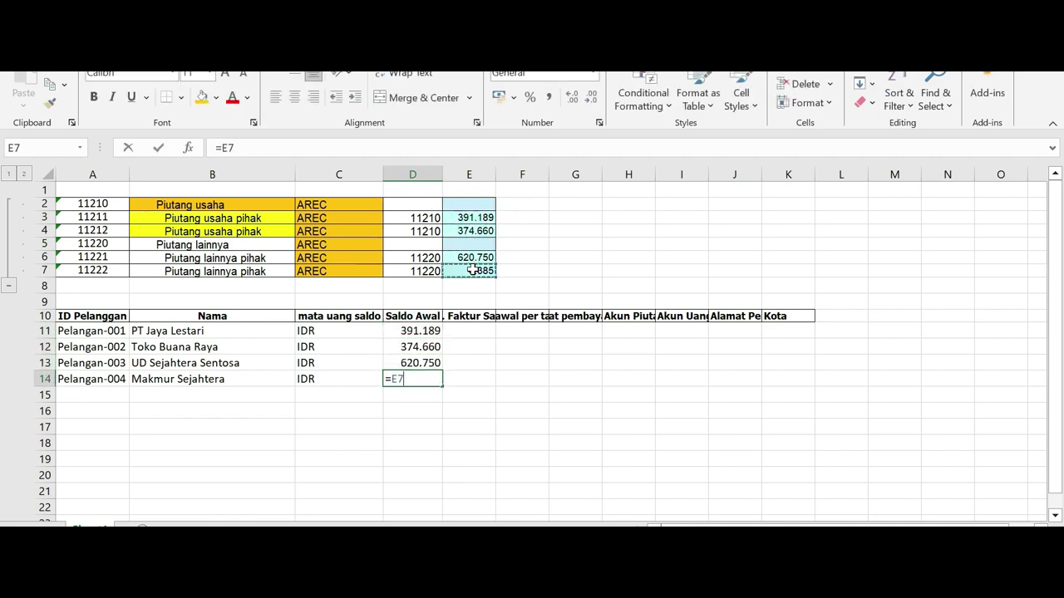
Autofit column E to fit the No. Faktur Saldo header.
double_click(496, 174)
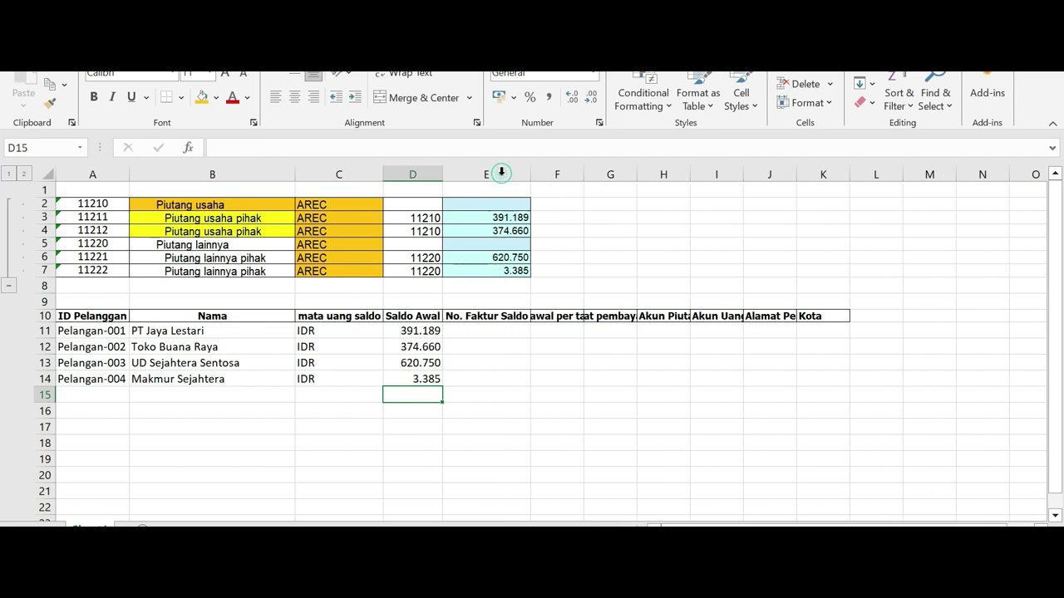
click(479, 317)
click(491, 329)
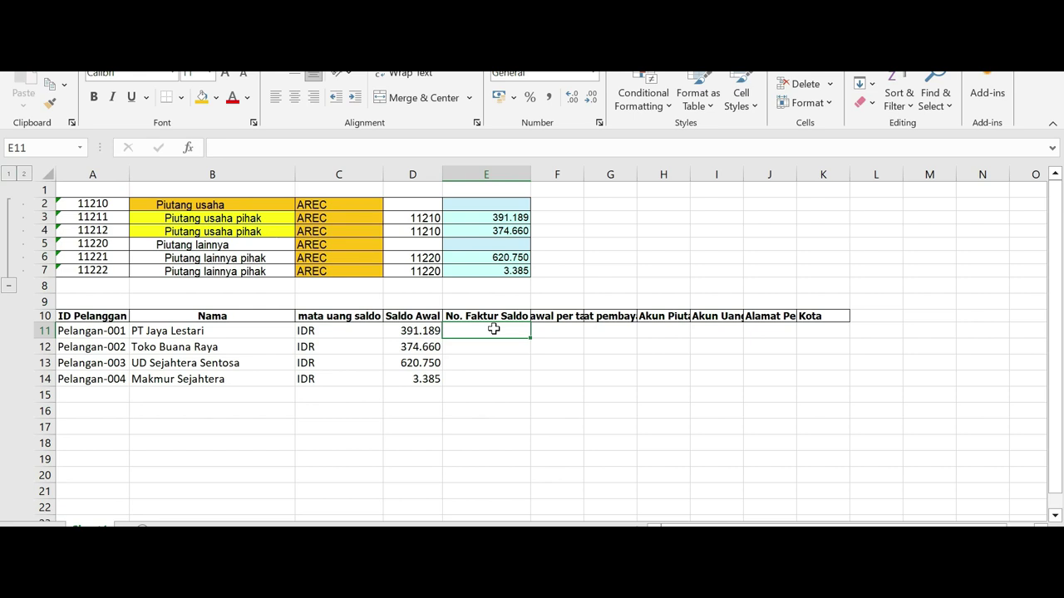
Enter Inv-005 in E11 and fill the invoice numbers down to Inv-008 in E14.
text(Inv-00)
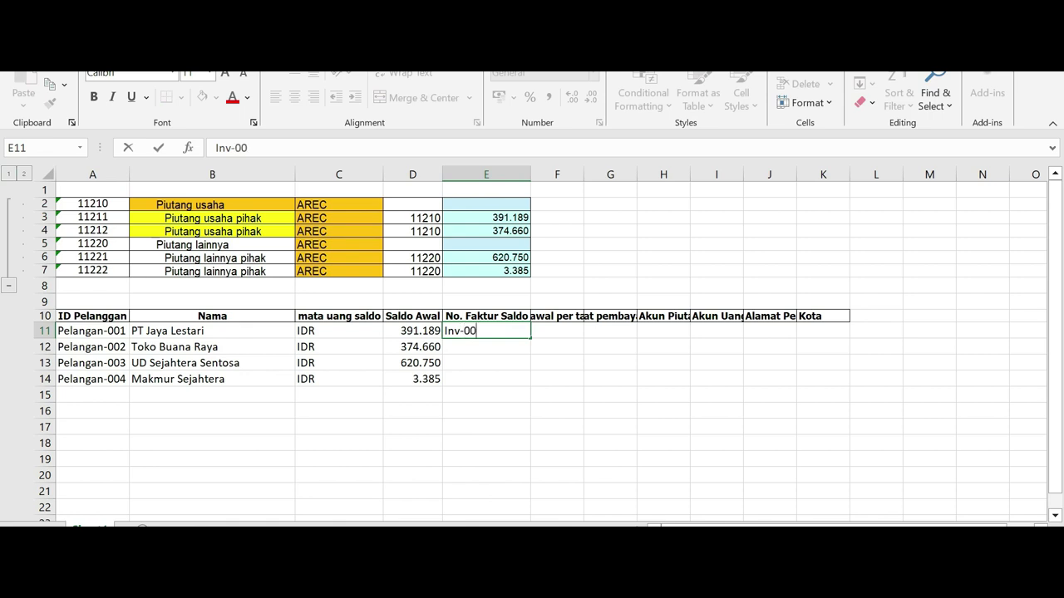
mouse_move(523, 349)
mouse_down()
mouse_move(530, 340)
mouse_move(523, 385)
mouse_up()
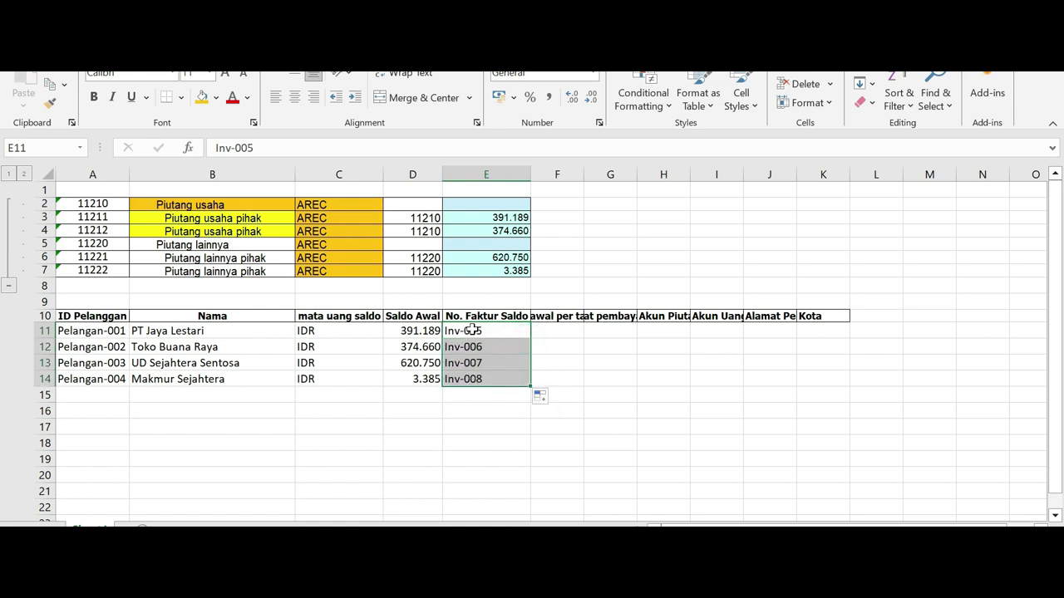
click(496, 317)
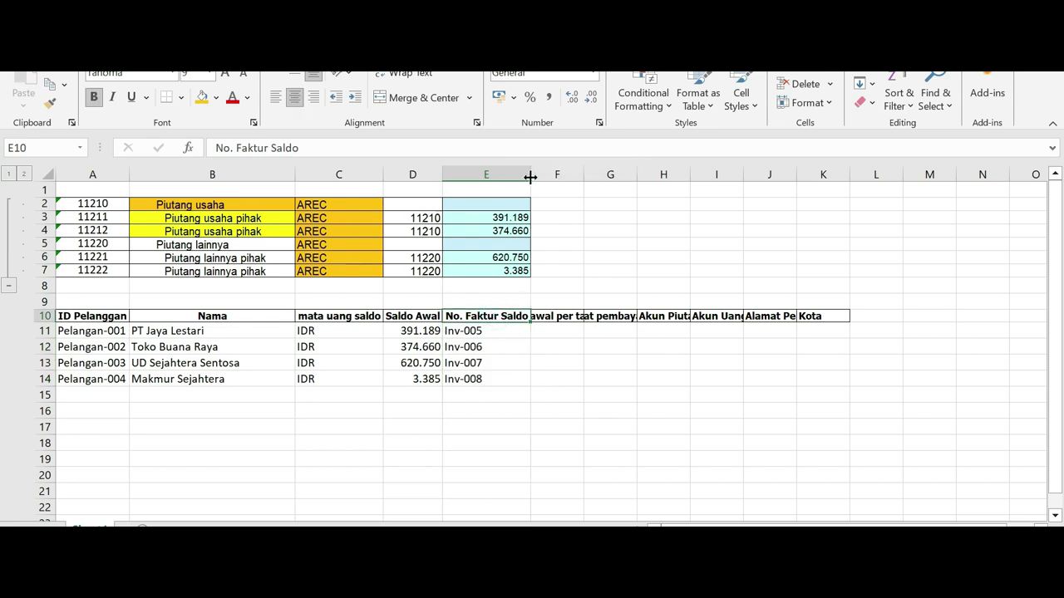
drag(404, 331, 402, 376)
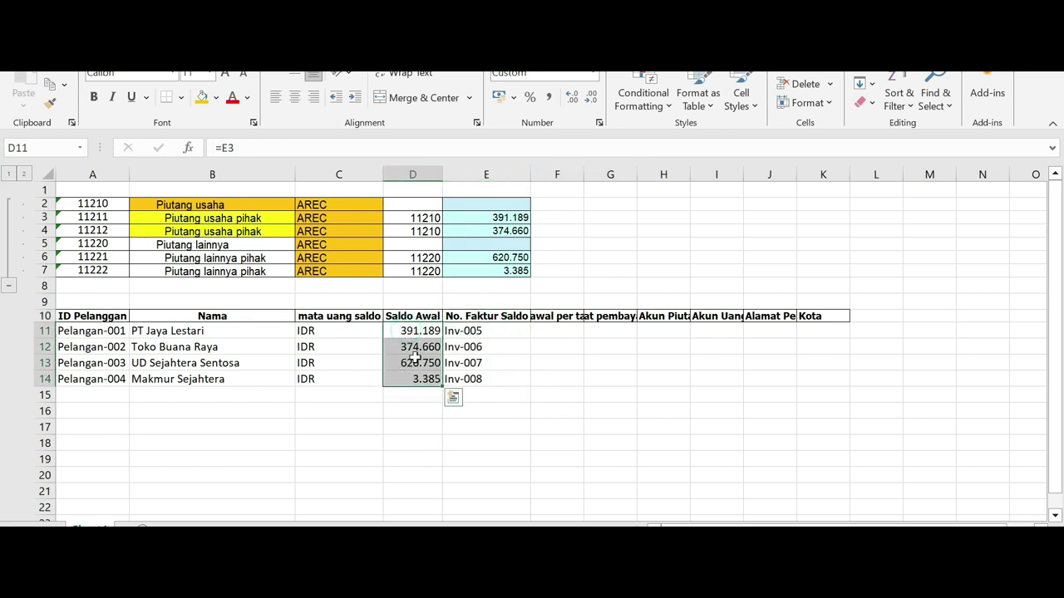
click(563, 317)
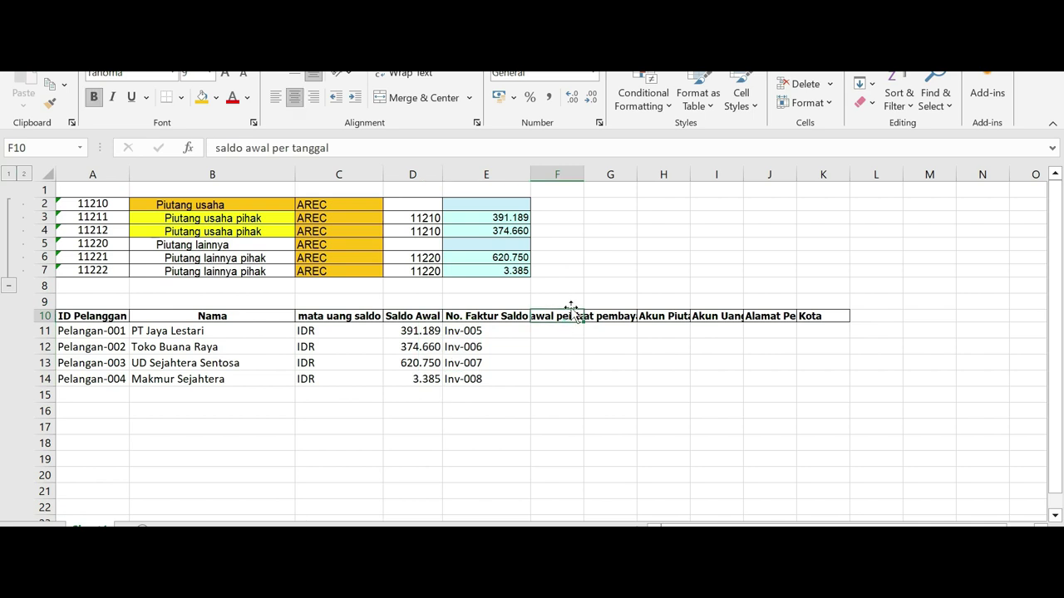
Autofit column F to its saldo awal per tanggal header, then check the FinancialStatement-2020 workbook and return to Piutang-AALI.
double_click(585, 175)
click(572, 329)
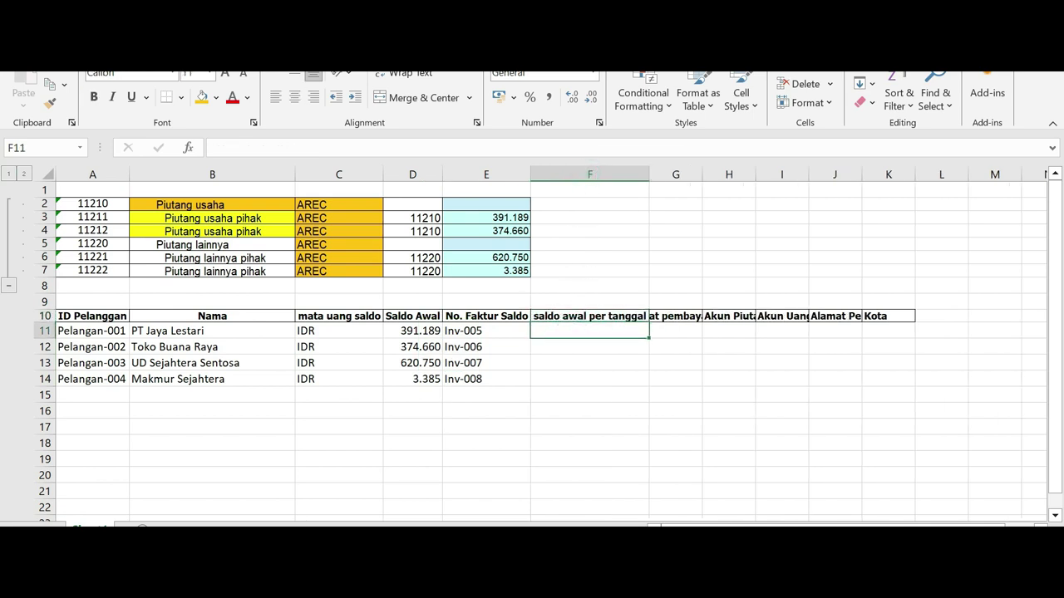
mouse_move(585, 536)
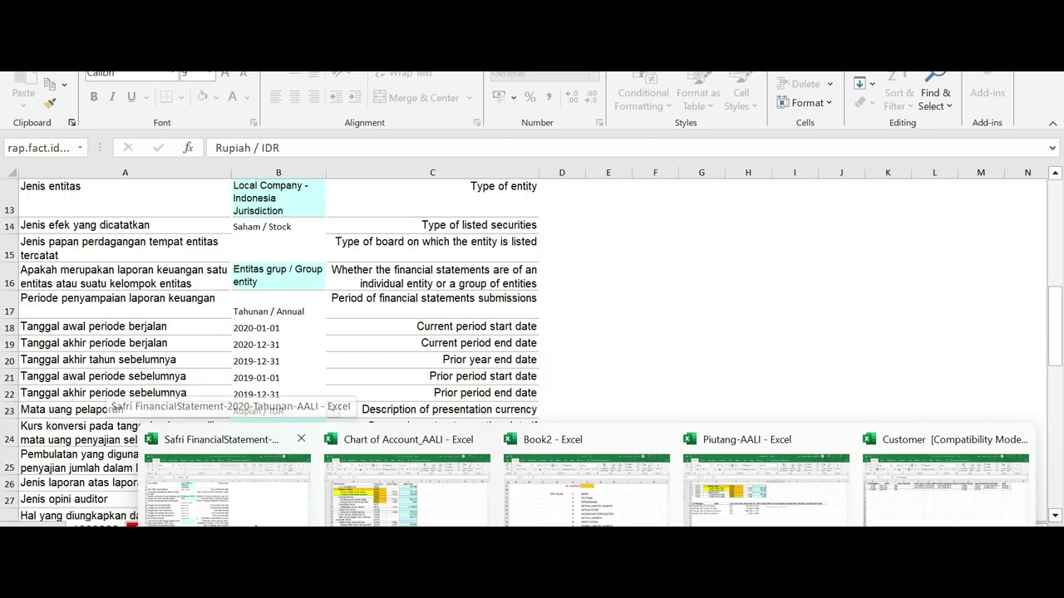
click(226, 486)
scroll(280, 319, up, 4)
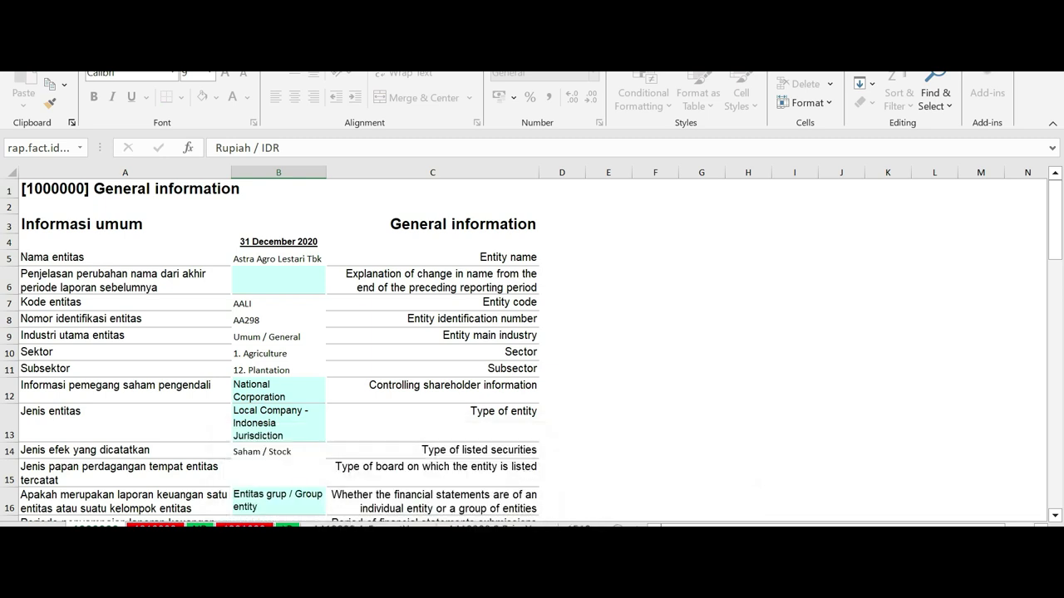
mouse_move(586, 527)
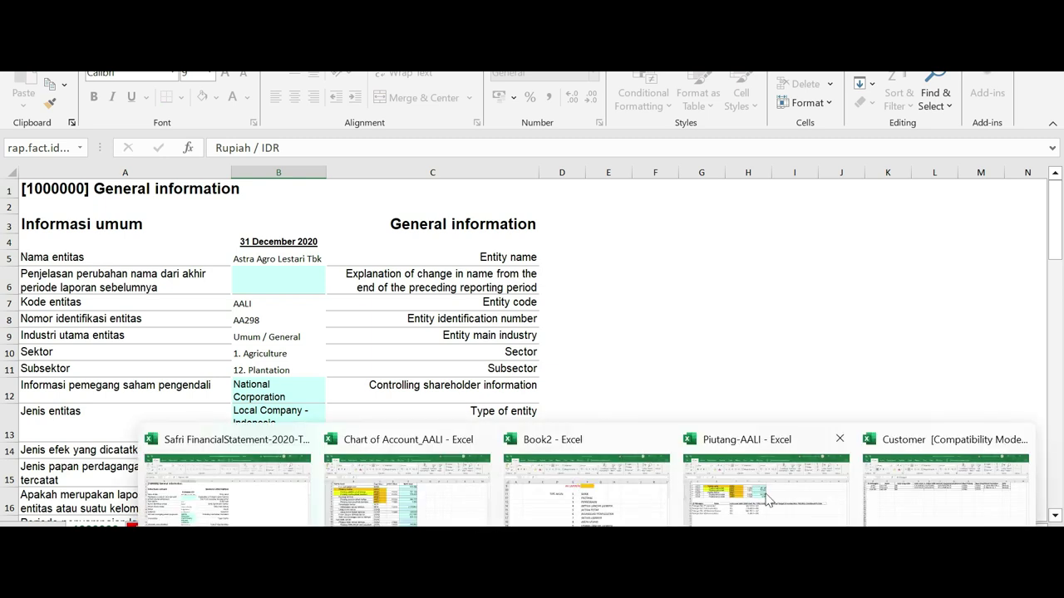
click(766, 494)
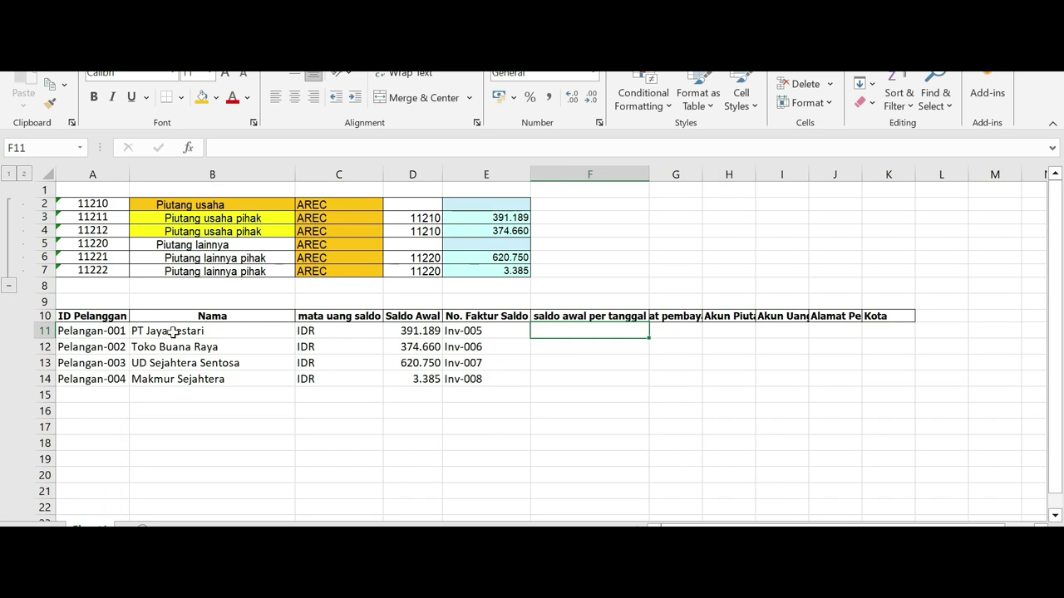
Enter dates 30/11/2020, 05/12/2020, 10/12/2020 and 10/12/2020 in F11:F14.
text(30/11/2020)
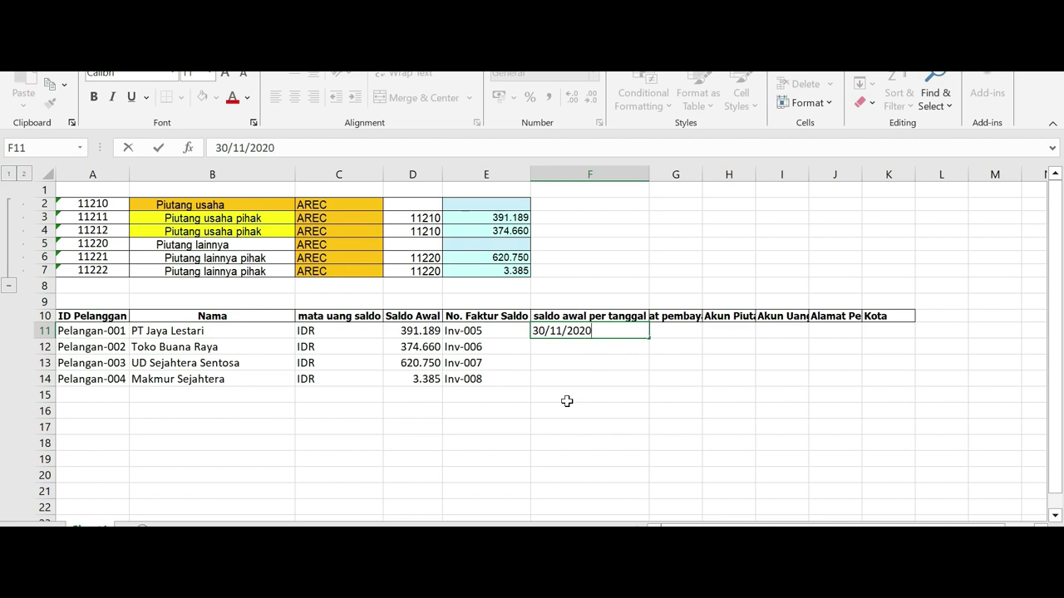
key(Return)
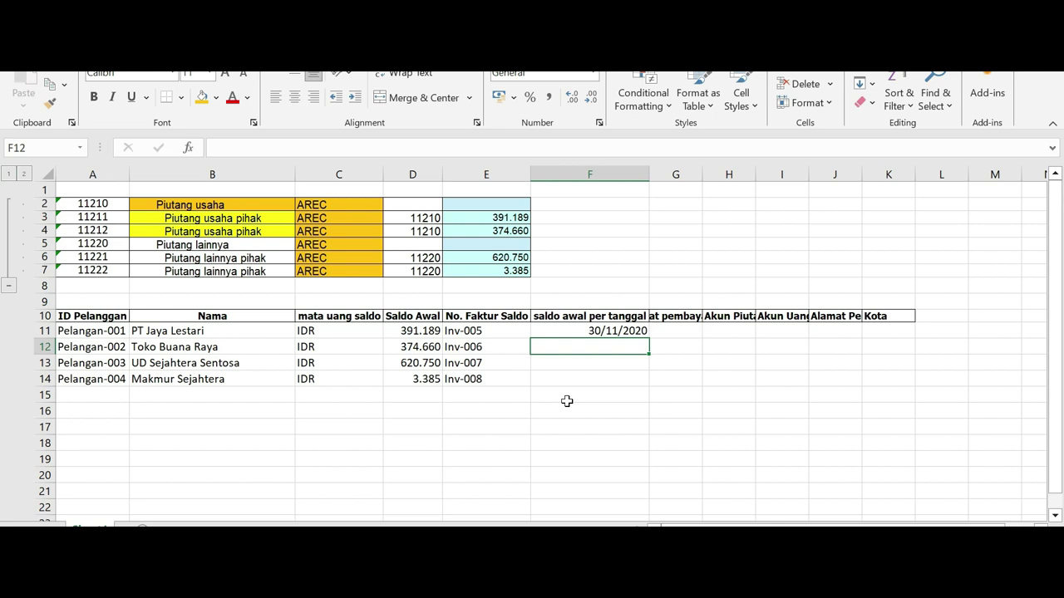
text(05/0)
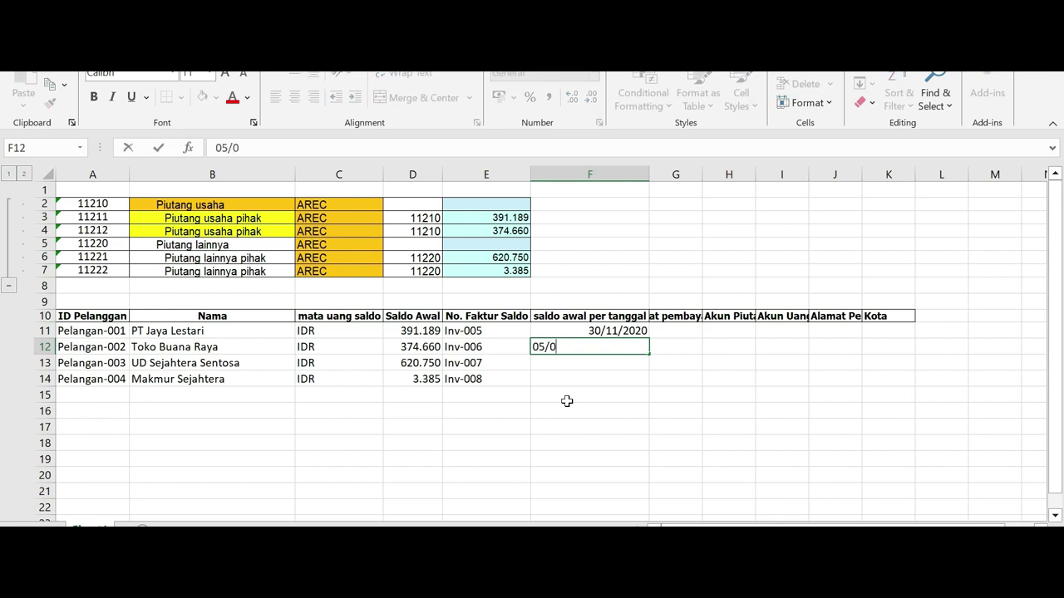
key(BackSpace)
text(12/2020)
key(Return)
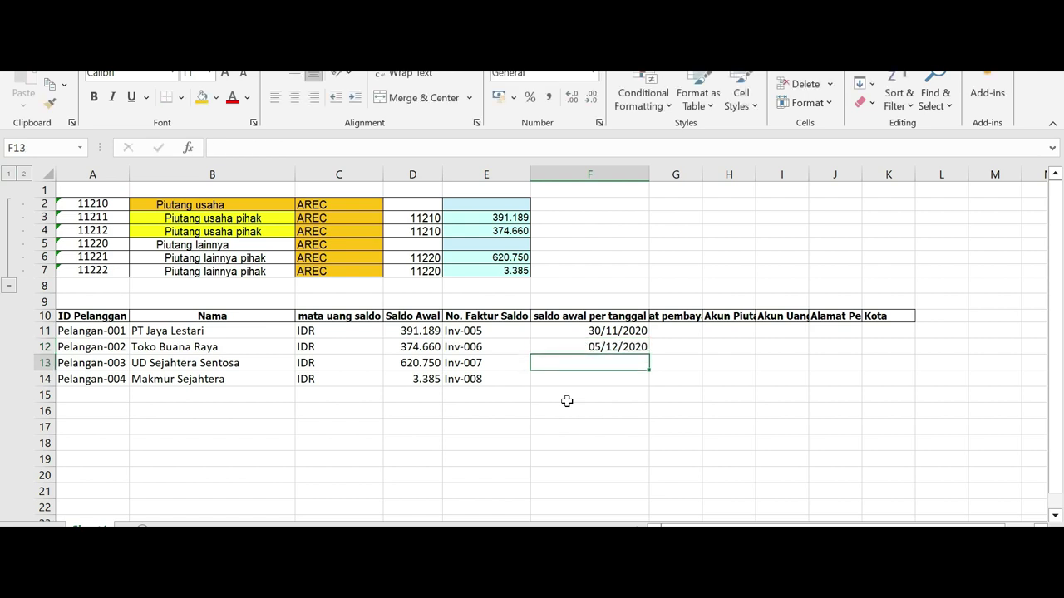
text(10/12/2020)
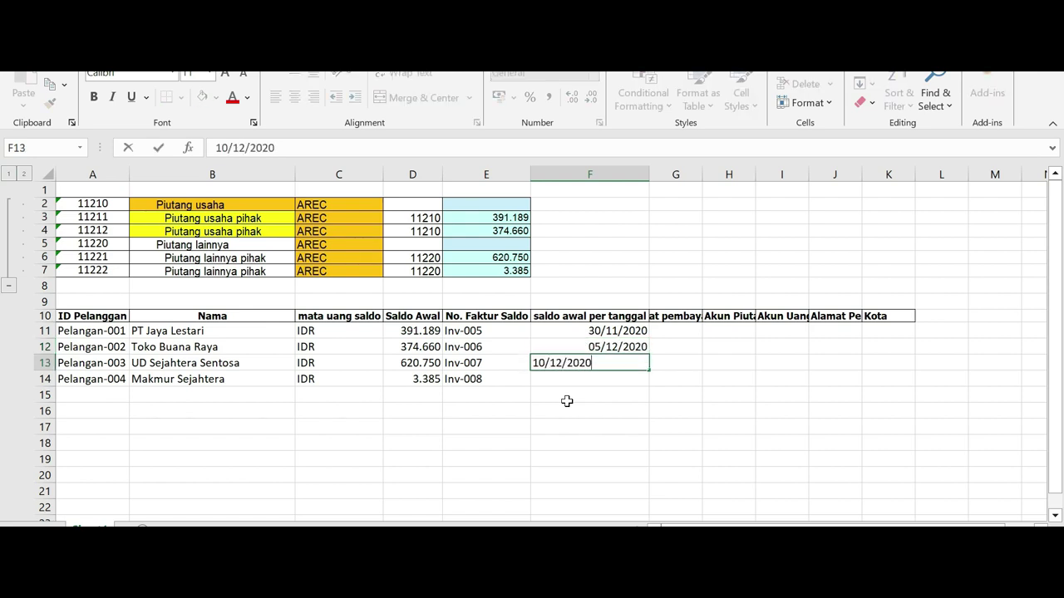
key(Return)
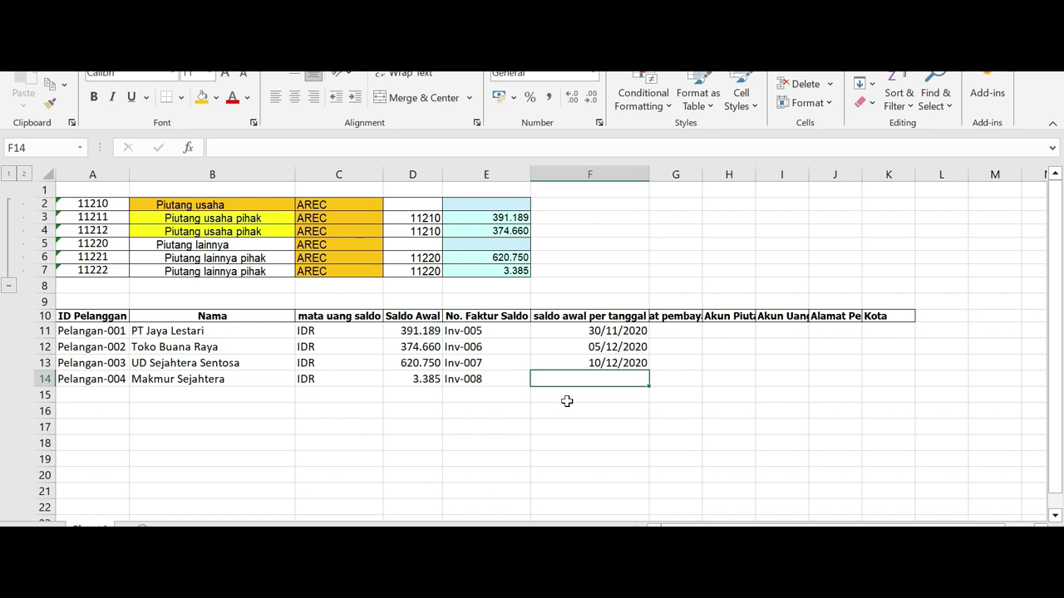
text(12/2)
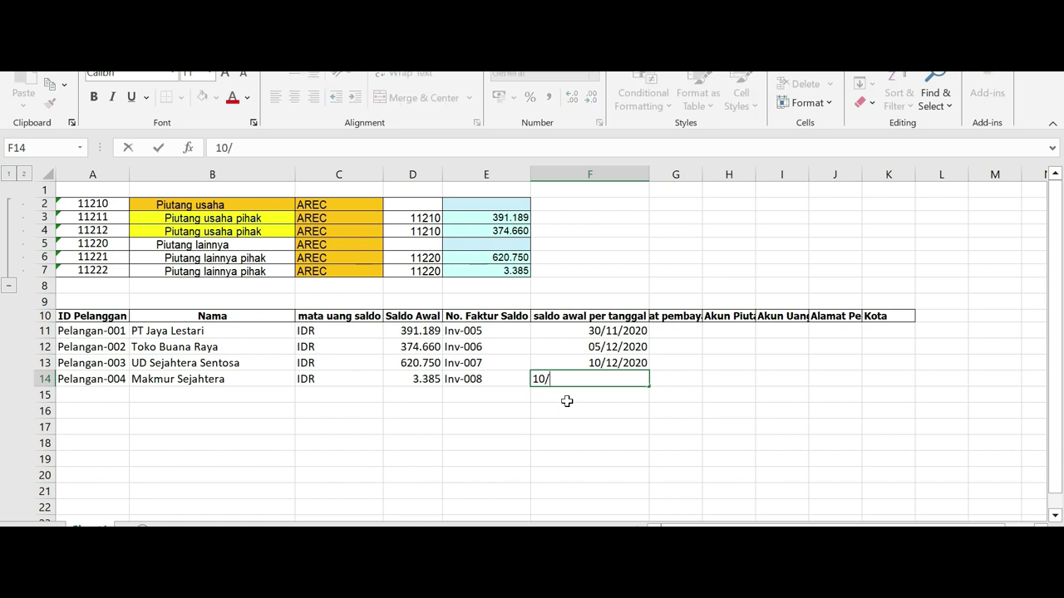
text(020)
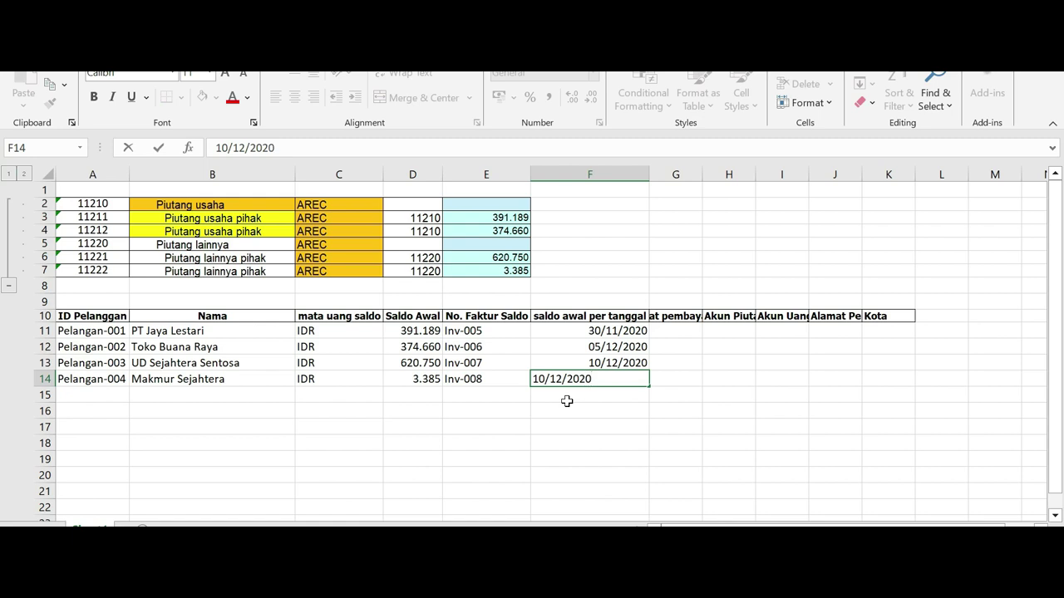
click(672, 371)
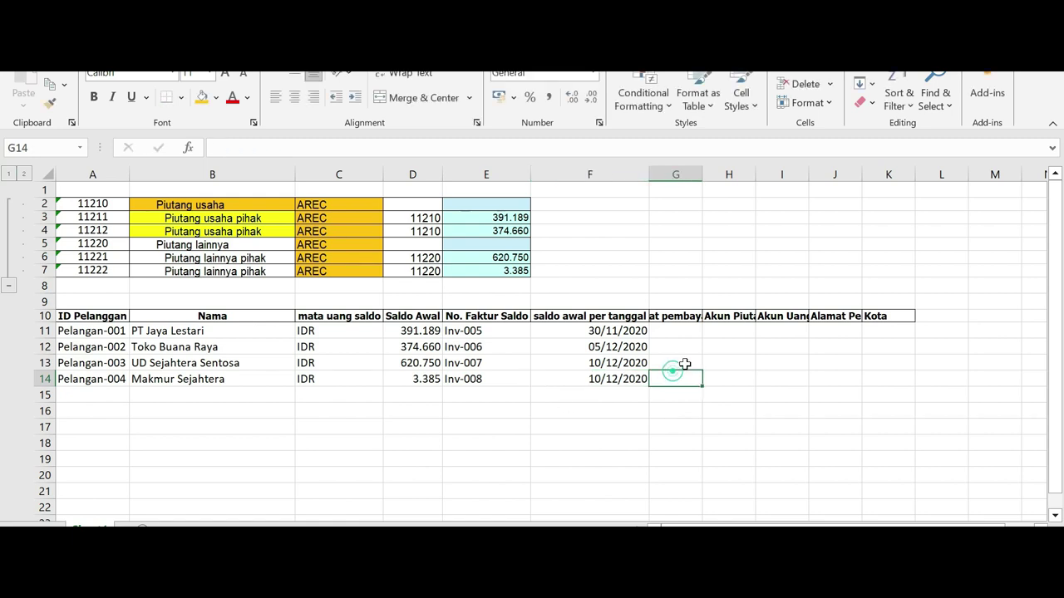
Autofit column G to the syarat pembayaran header and select payment-term cells G11:G14.
double_click(703, 174)
click(699, 317)
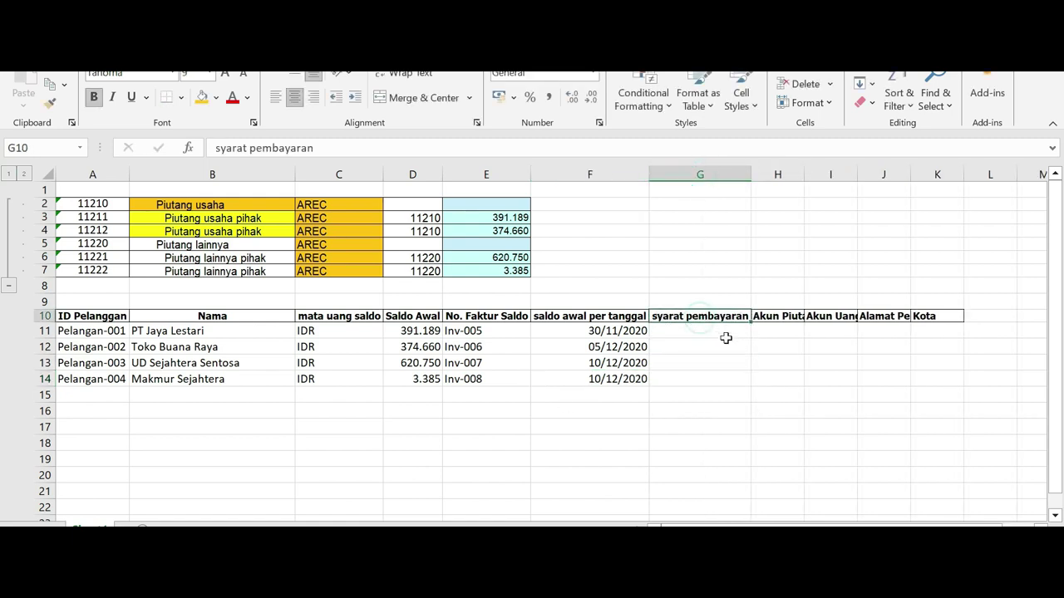
drag(698, 329, 695, 374)
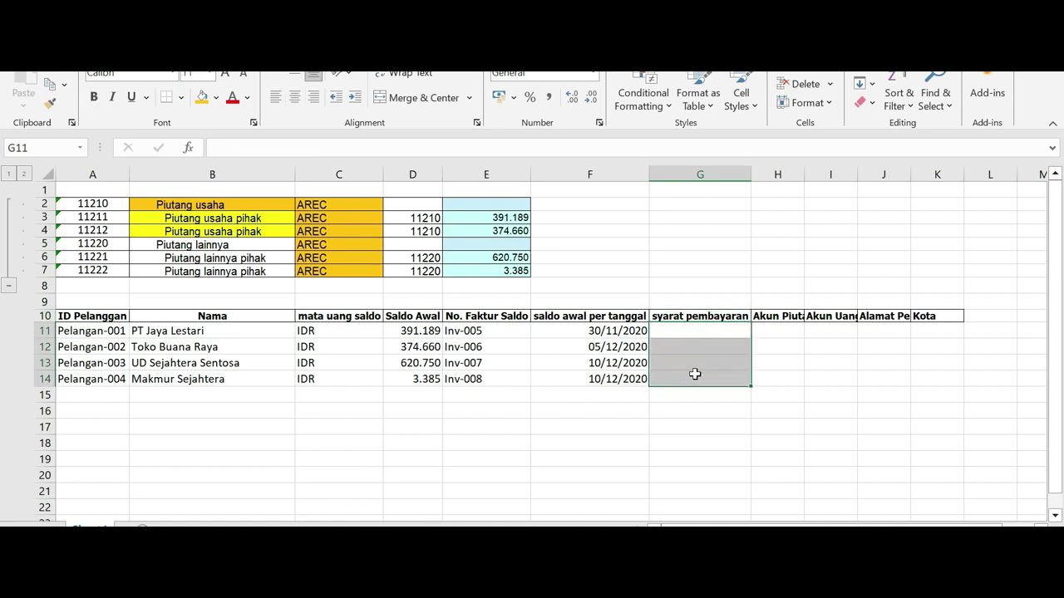
Fill G11:G14 with Net 30 and autofit column H to the Akun Piutang header.
text(Net 30)
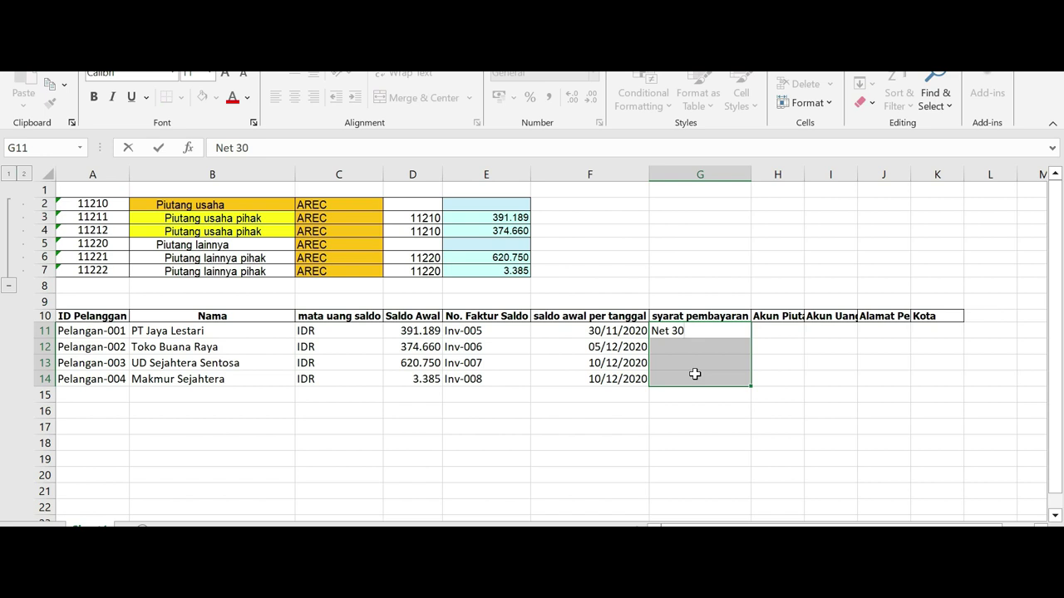
key(ctrl+Return)
double_click(803, 174)
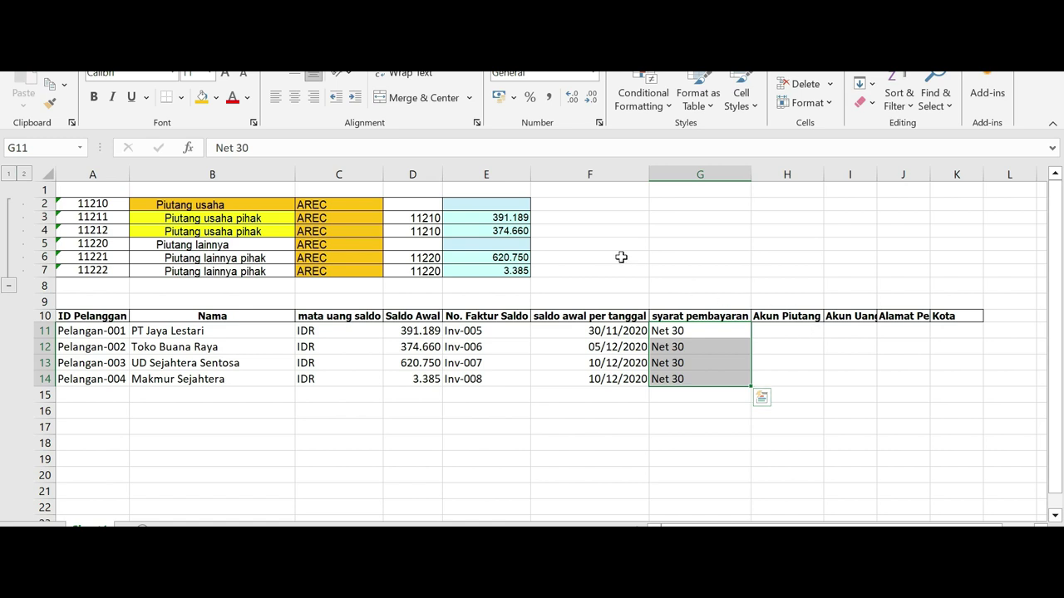
Link H11 and H12 to the account codes with formulas =A3 and =A4.
click(85, 218)
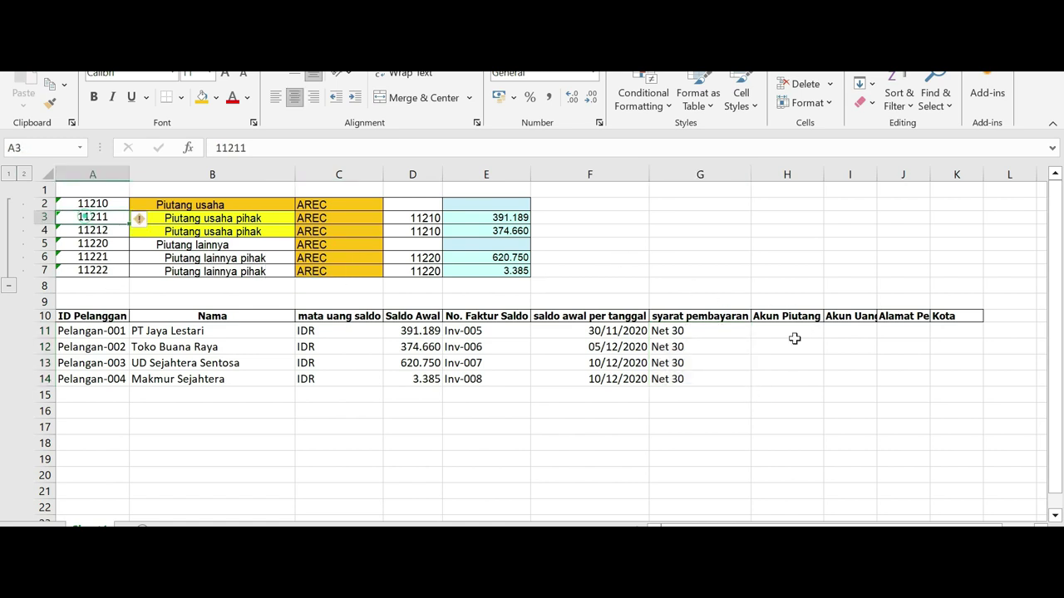
click(776, 328)
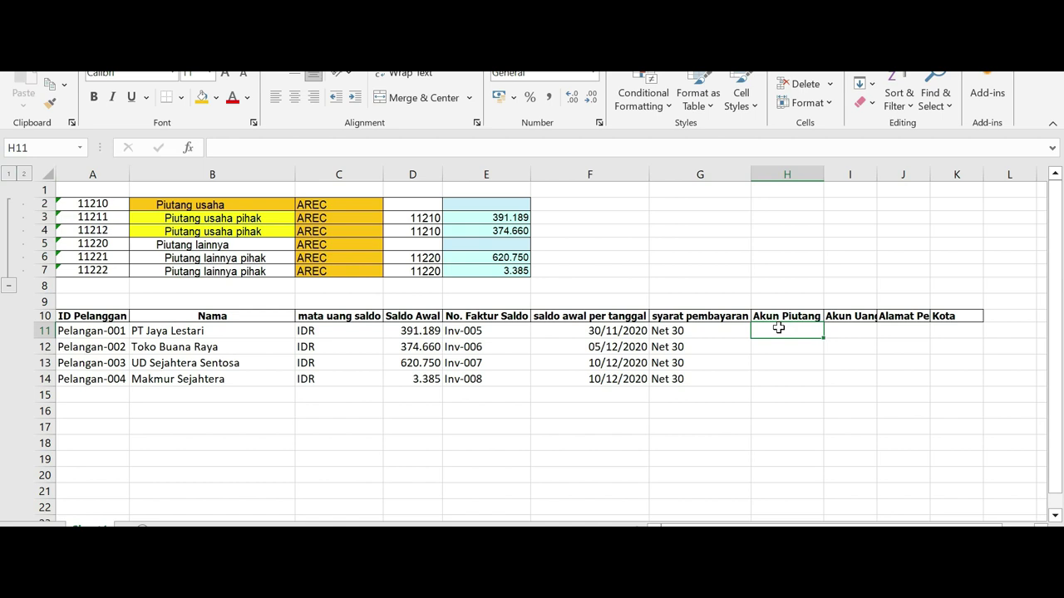
text(=)
click(98, 218)
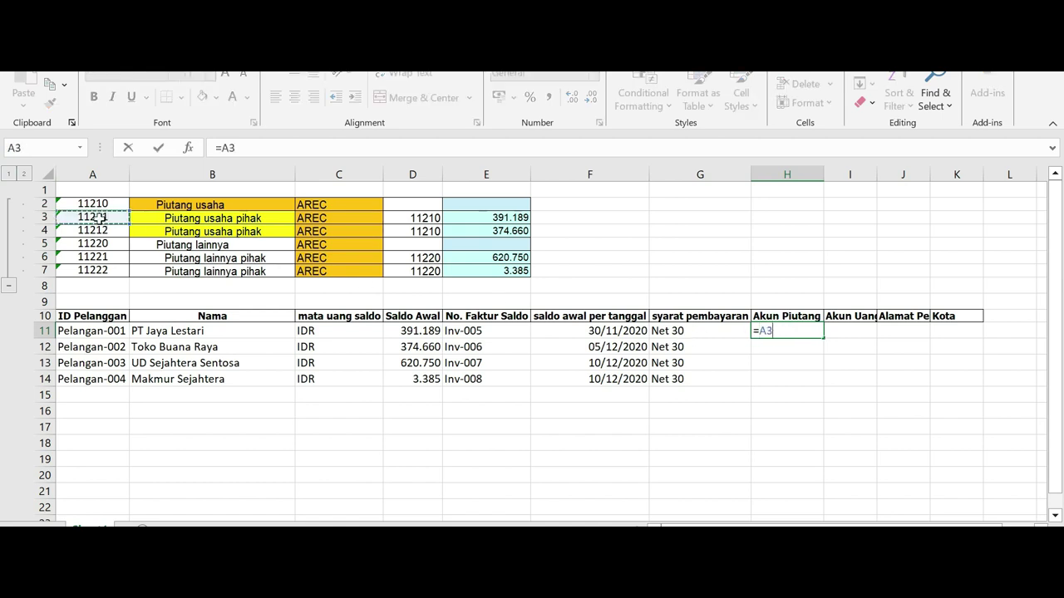
key(Return)
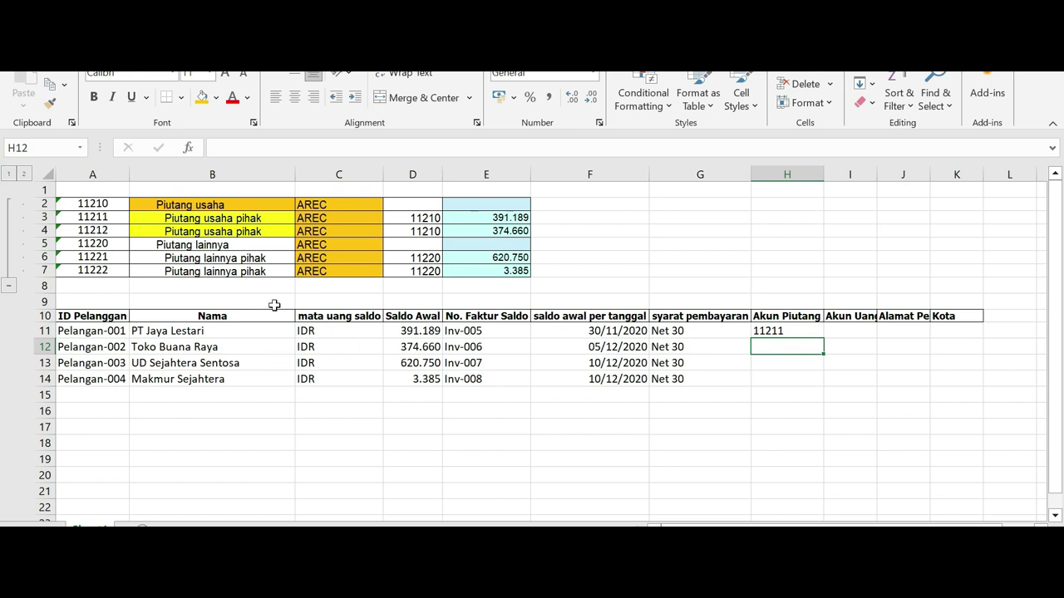
text(=)
click(96, 231)
key(Return)
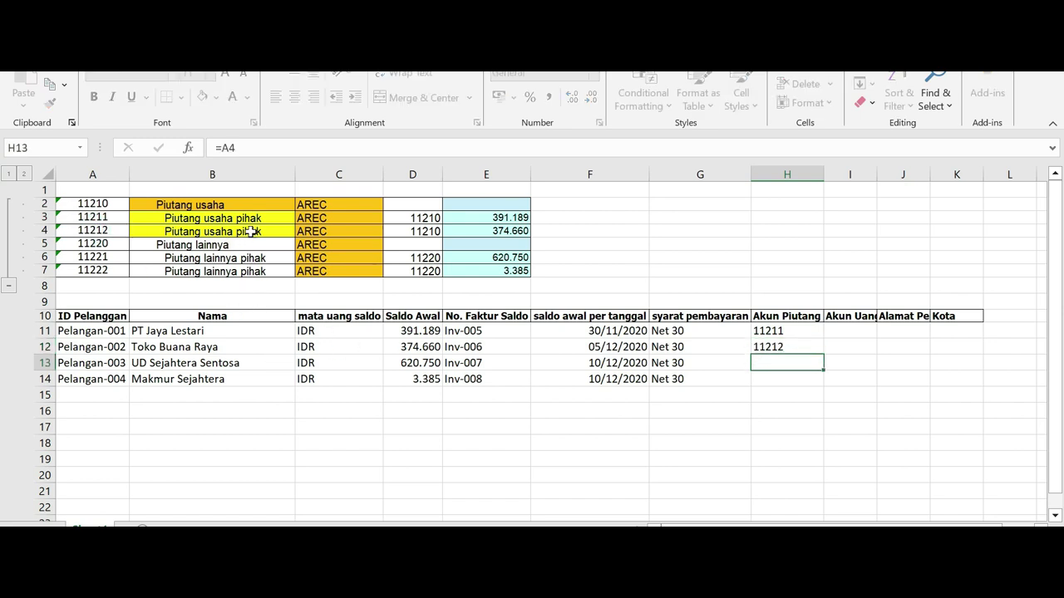
Link H13 and H14 to the account codes with formulas =A6 and =A7.
click(251, 232)
click(769, 360)
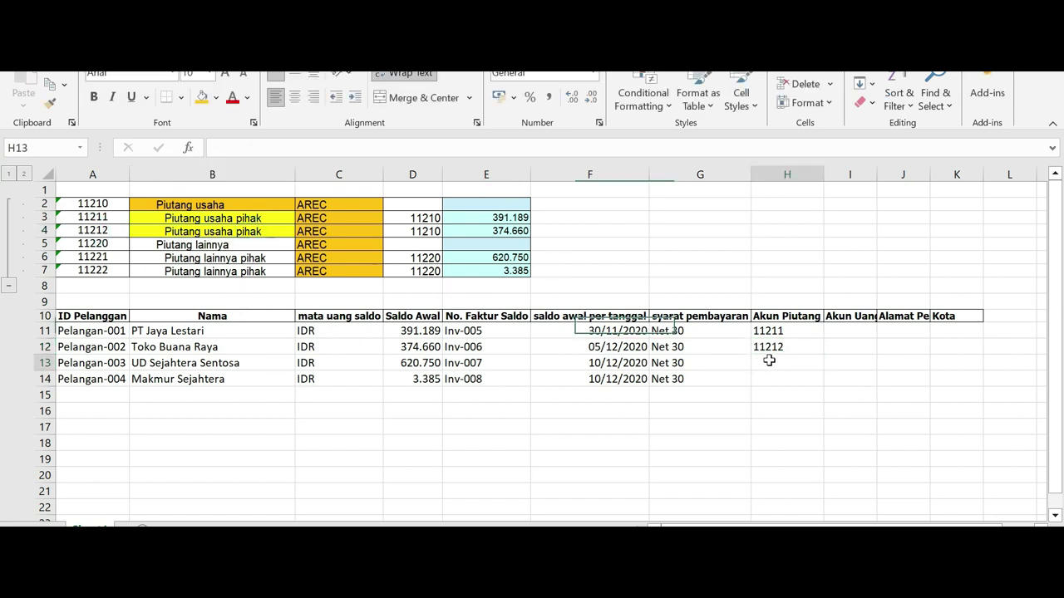
text(=)
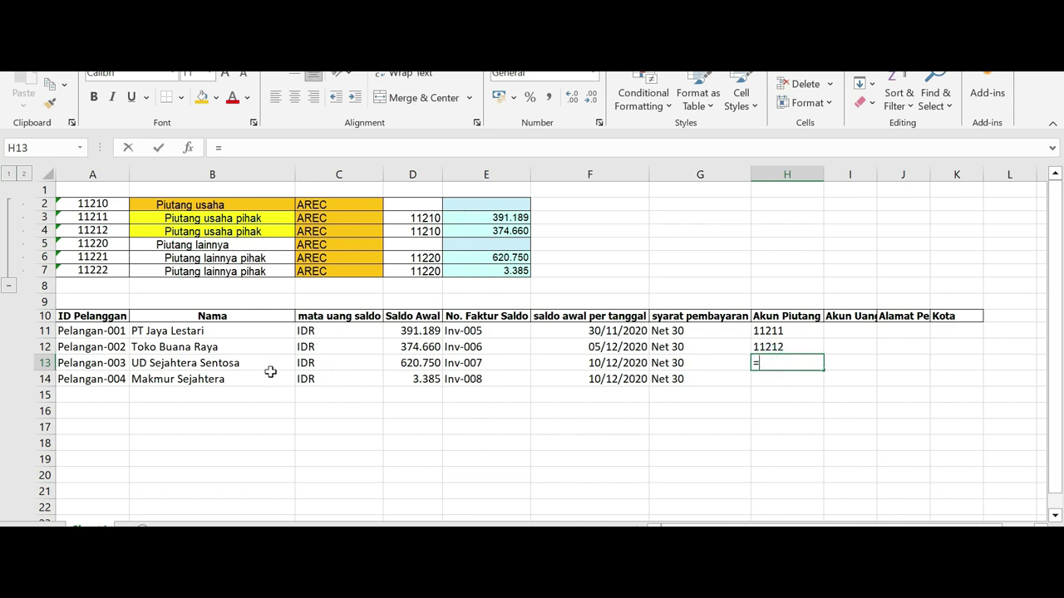
click(87, 255)
key(Return)
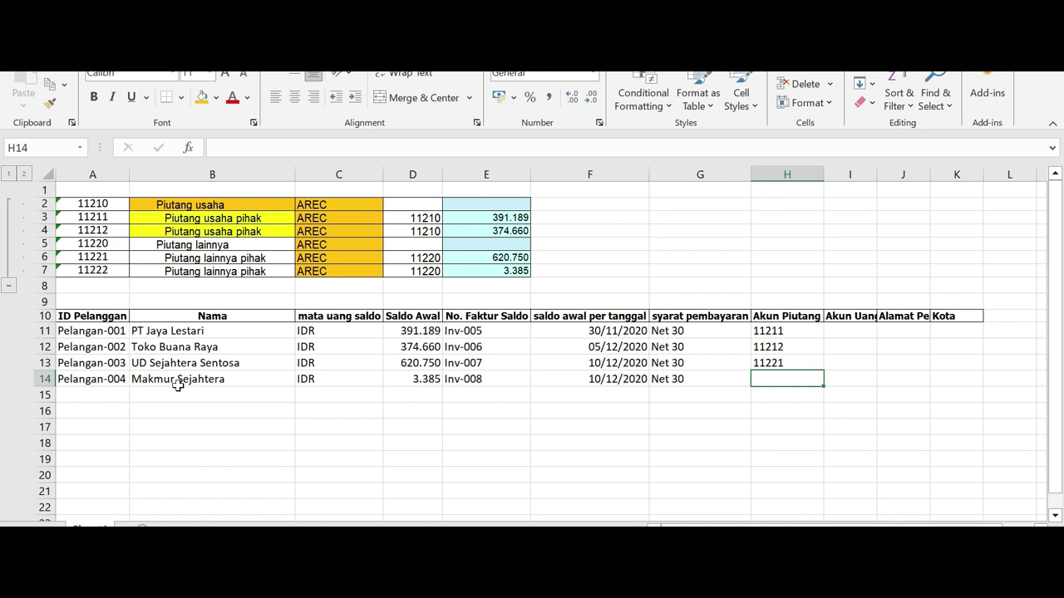
text(=)
click(99, 267)
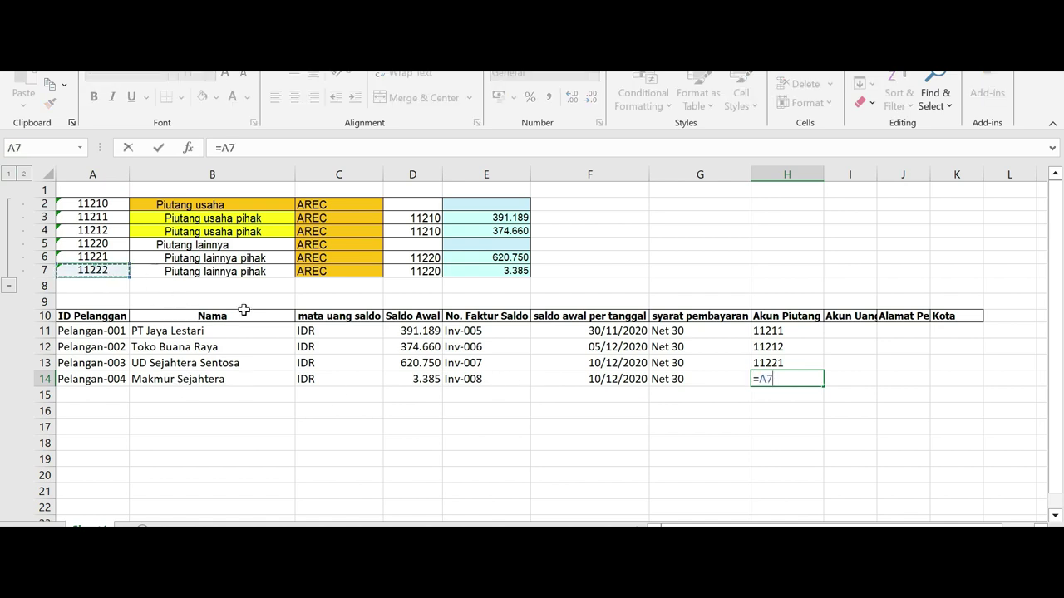
key(Return)
Autofit column I to the Akun Uang Muka header.
click(850, 315)
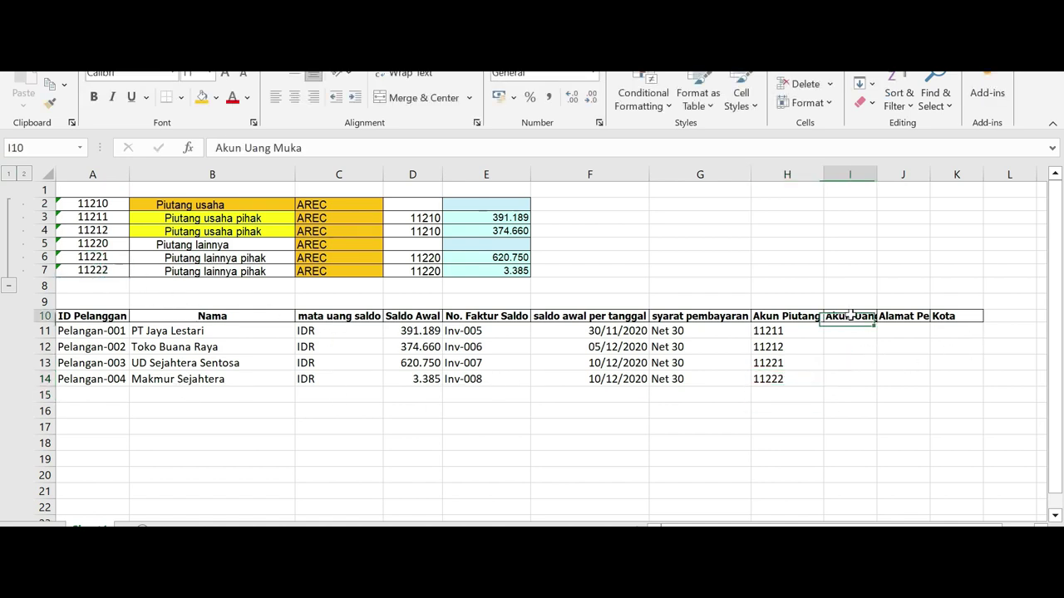
double_click(877, 175)
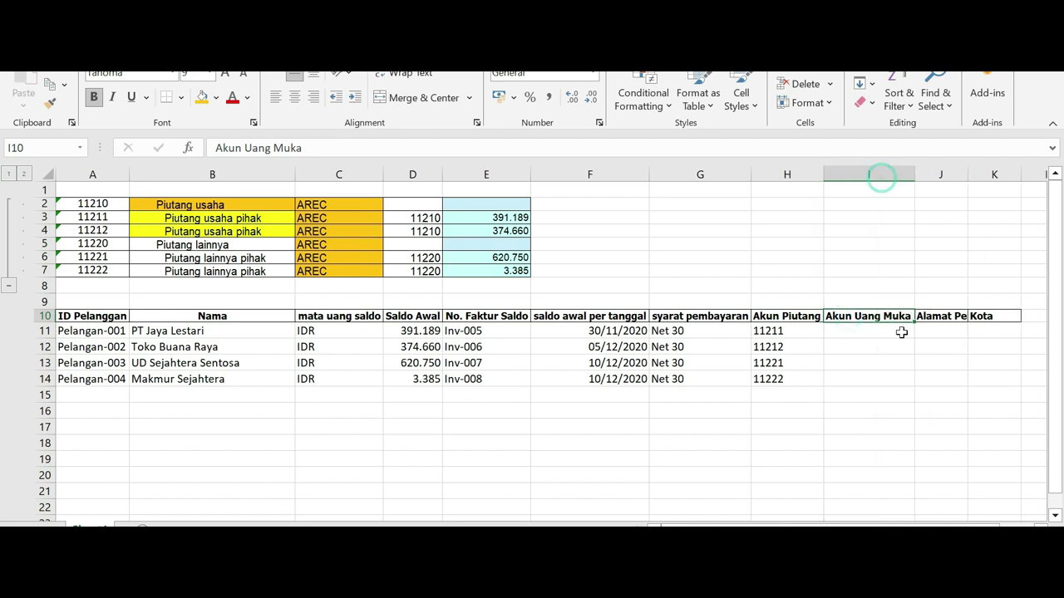
click(902, 328)
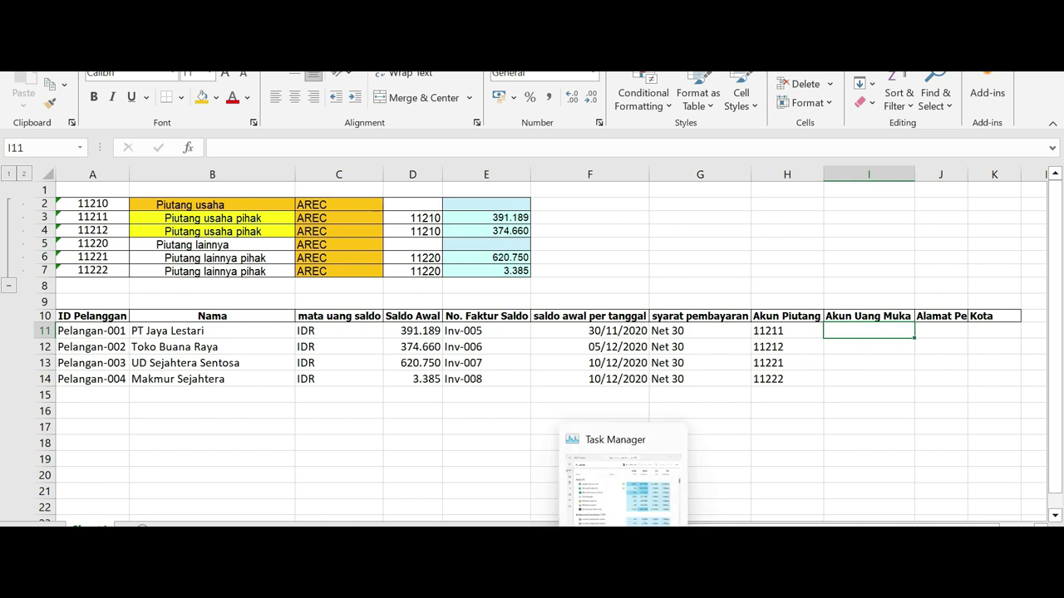
Look up the Uang muka account names in rows 11–13 of the account-list workbook.
mouse_move(586, 548)
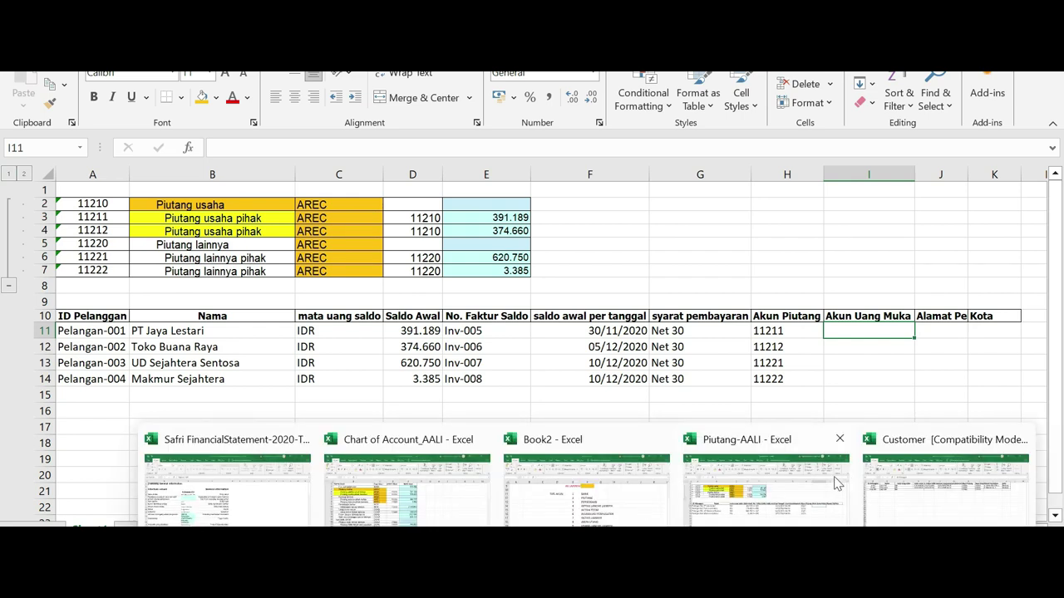
click(429, 502)
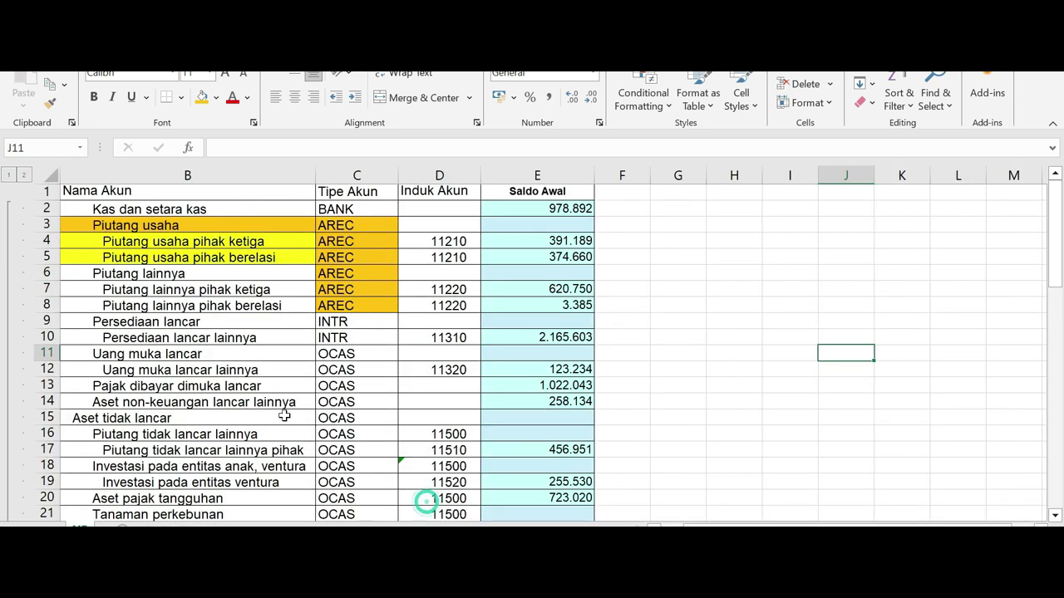
scroll(207, 370, down, 1)
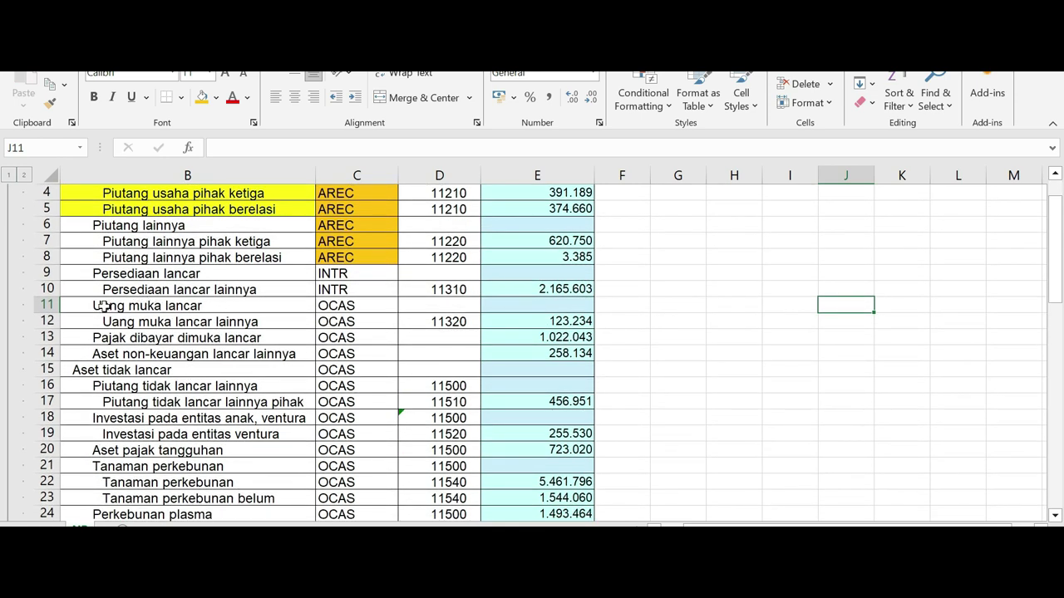
drag(102, 305, 235, 338)
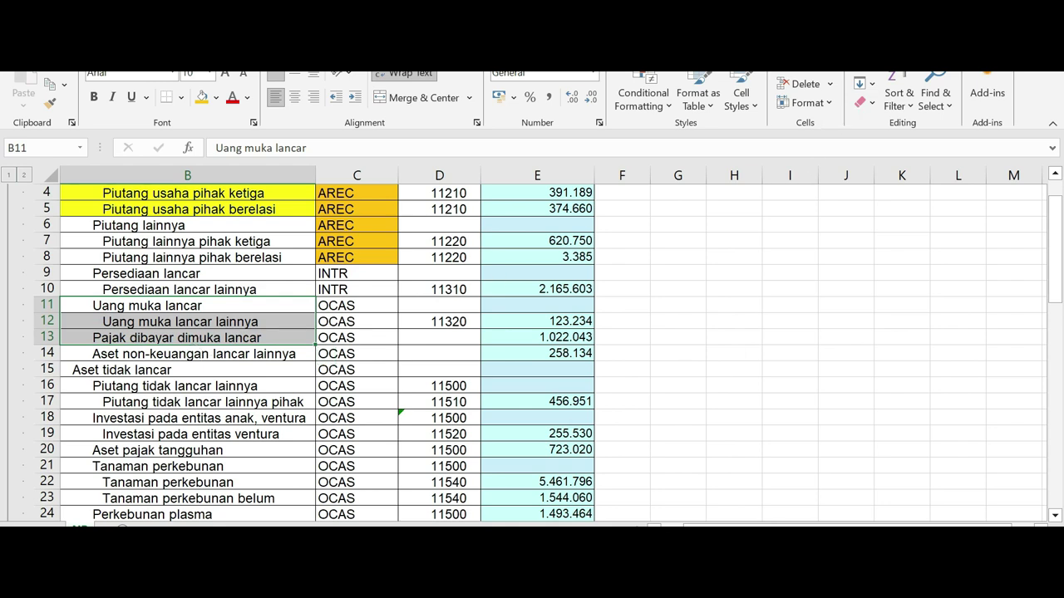
mouse_move(587, 549)
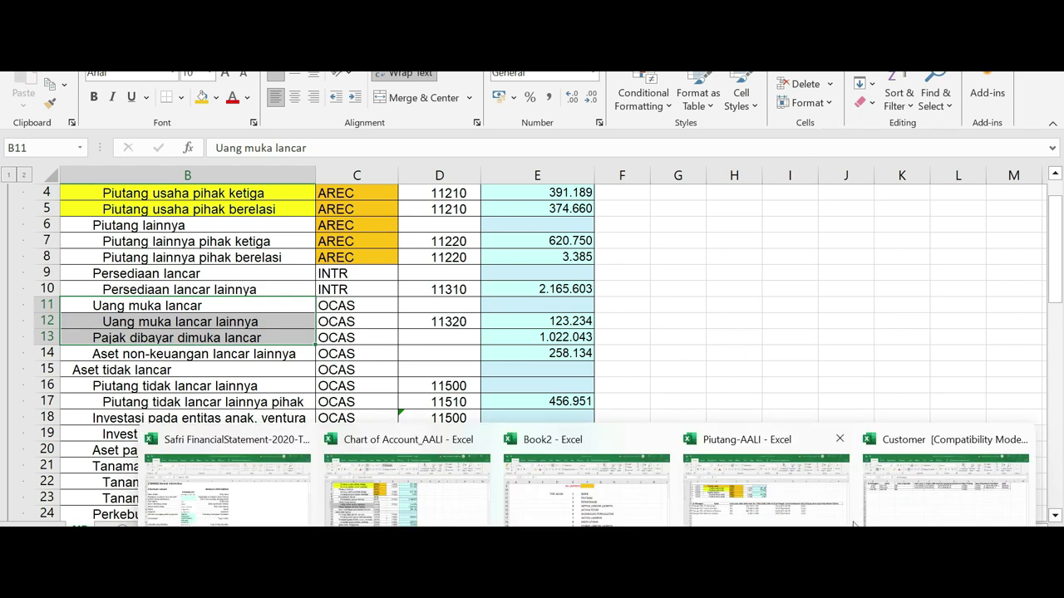
Back in Piutang-AALI, copy the Akun Piutang codes H11:H14.
click(744, 519)
drag(773, 331, 779, 383)
key(ctrl+c)
click(869, 328)
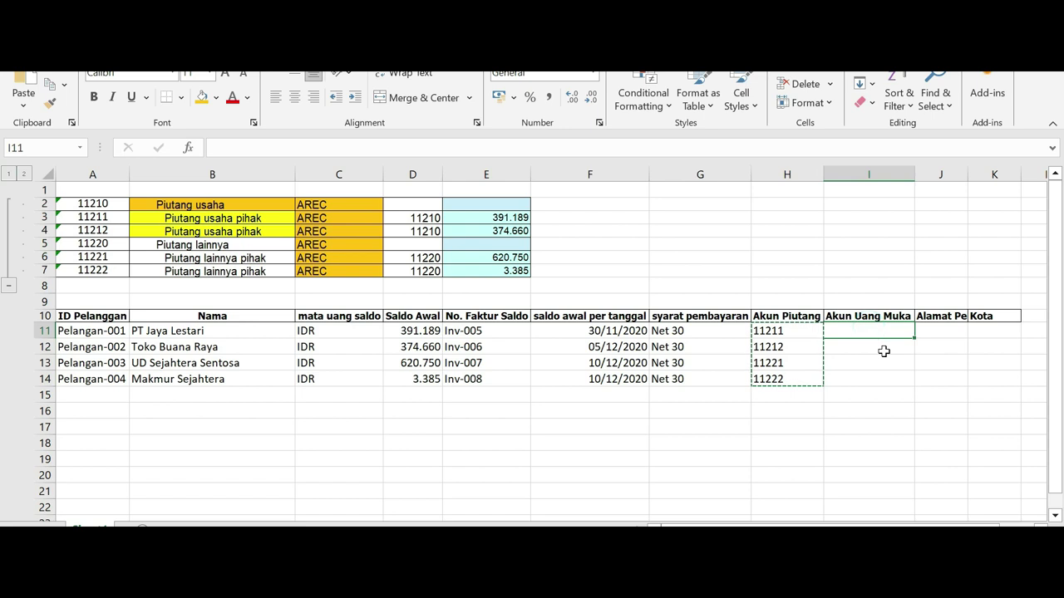
Copy the account codes H11:H14 and paste them into I11:I14.
key(ctrl+c)
click(782, 314)
key(ctrl+shift+Down)
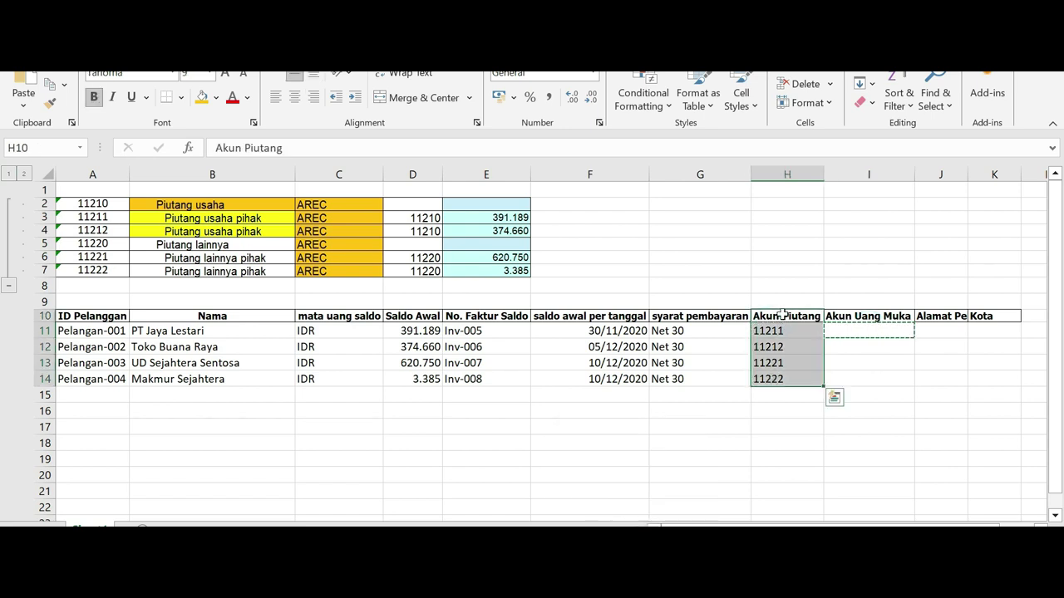
drag(782, 331, 781, 373)
key(ctrl+c)
click(844, 331)
key(ctrl+v)
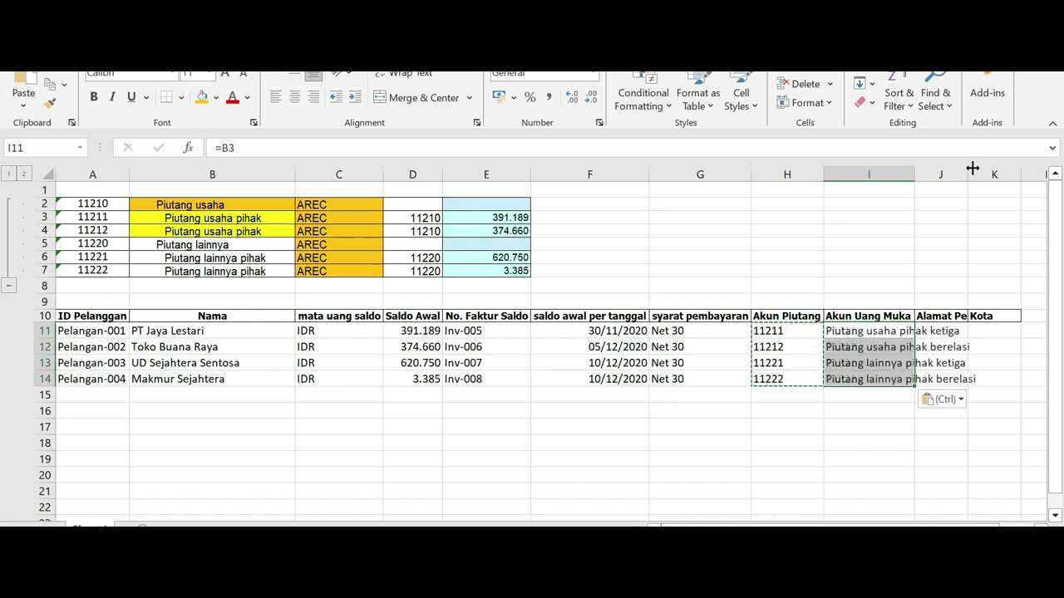
Widen column J to fit Alamat Penagihan and select J11:J14.
drag(971, 169, 1012, 168)
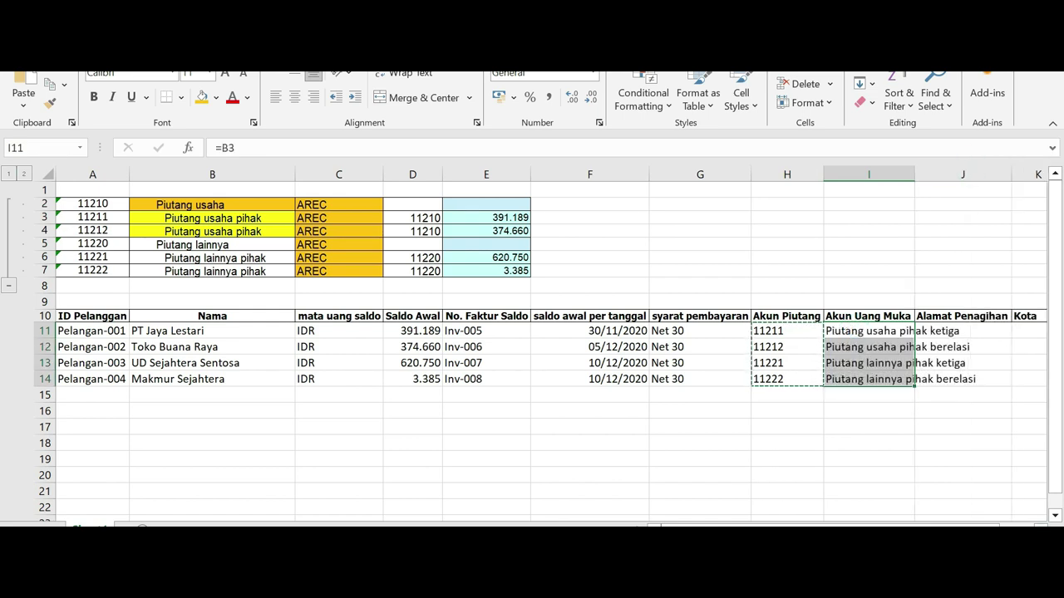
scroll(548, 349, right, 3)
click(721, 331)
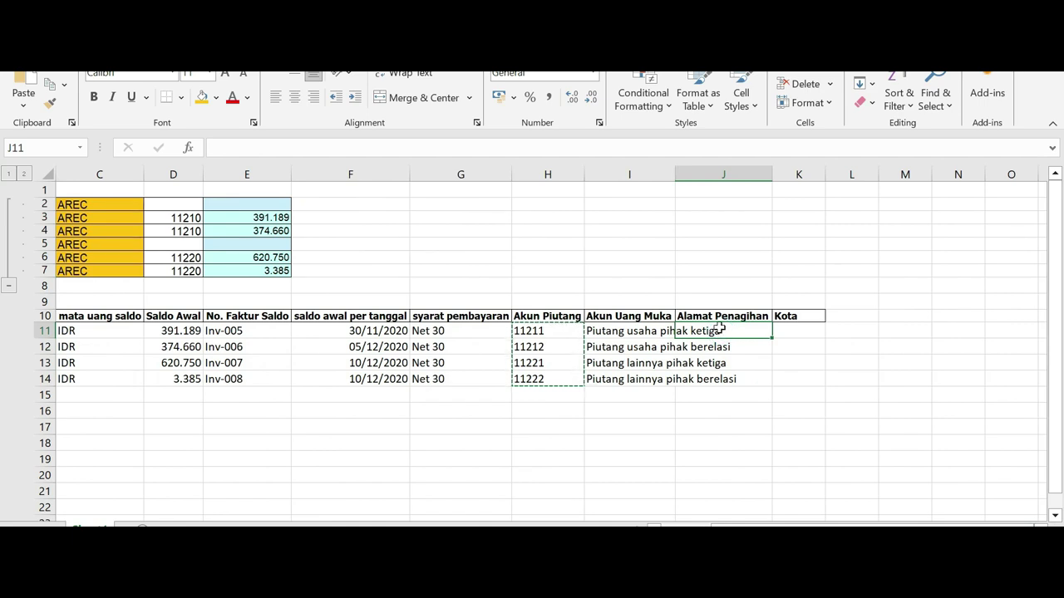
drag(719, 331, 720, 379)
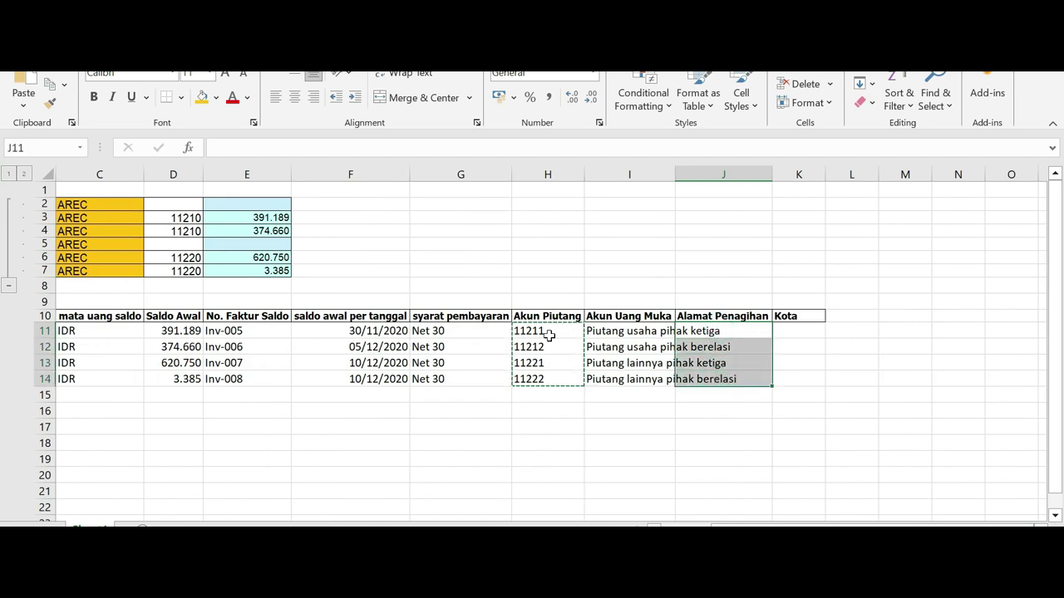
Paste the account codes into I11:I14 as plain values.
drag(548, 335, 545, 379)
key(ctrl+v)
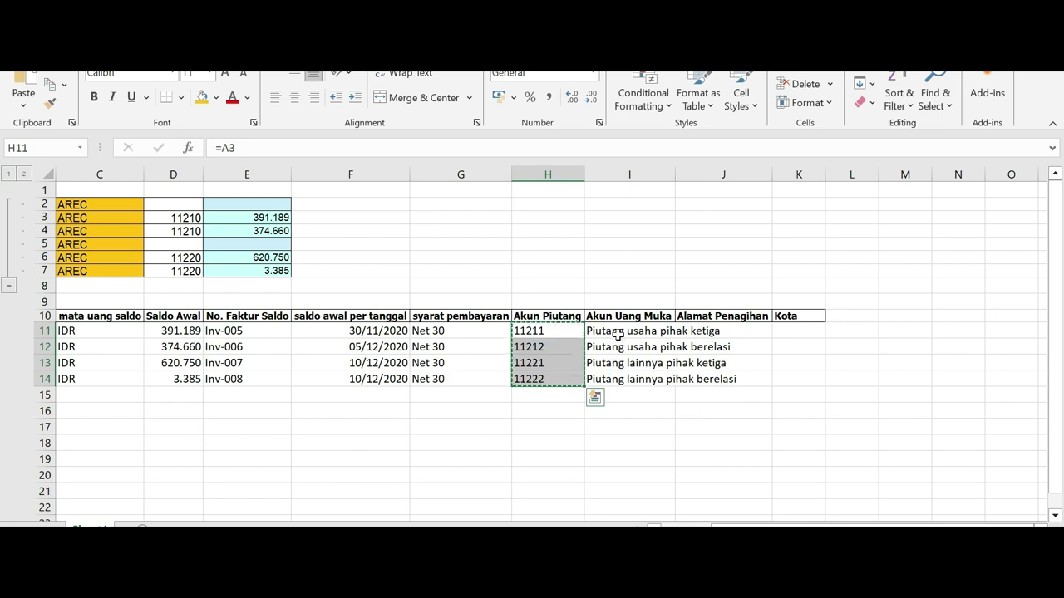
drag(617, 334, 618, 379)
right_click(617, 335)
click(681, 226)
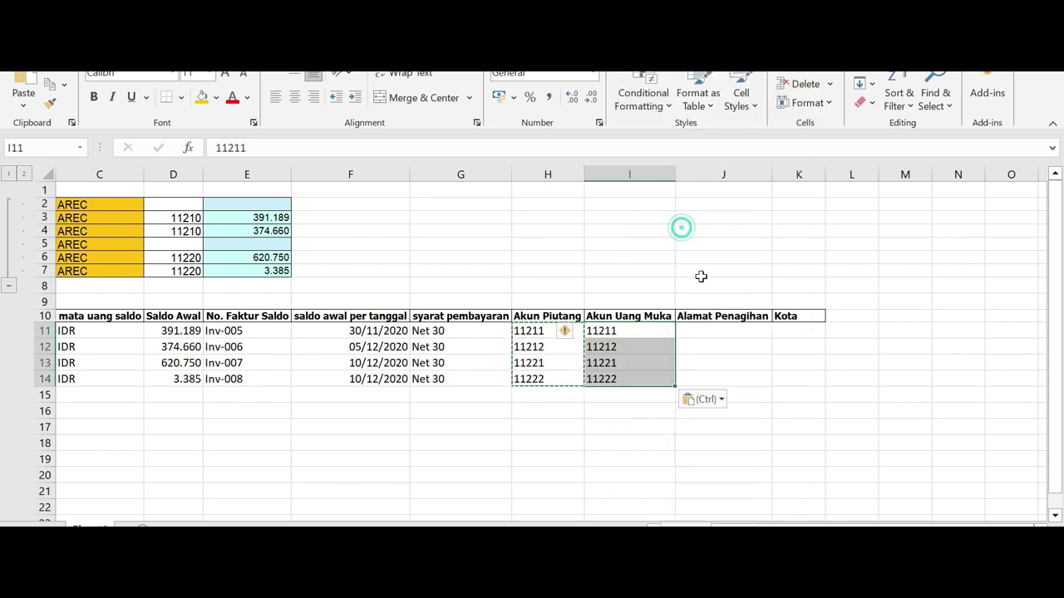
click(718, 335)
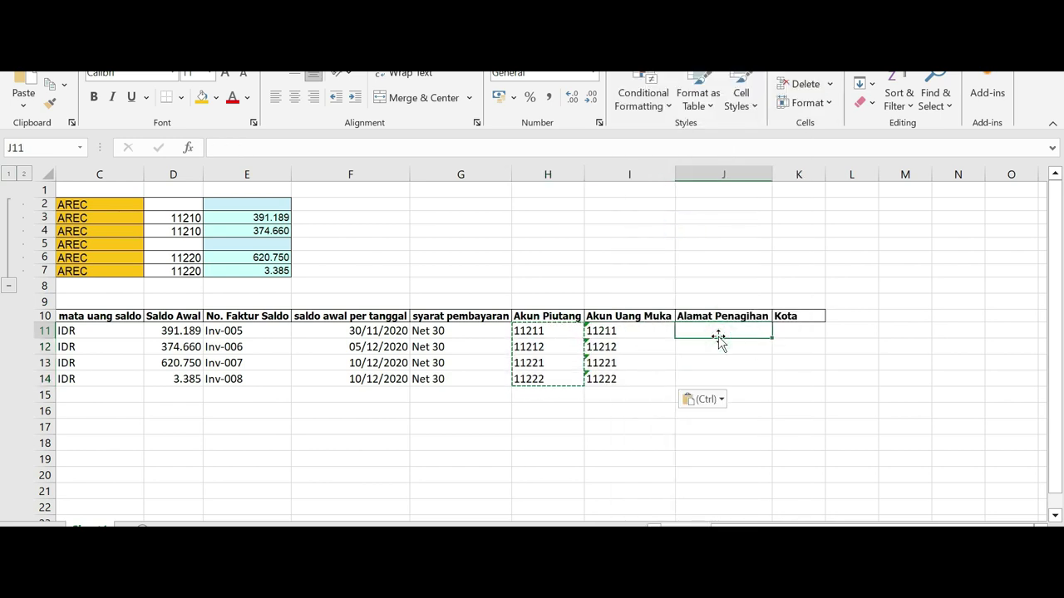
Fill Jakarta into Alamat Penagihan cells J11:J14 and widen the Kota column.
drag(718, 337, 707, 380)
text(Jakart)
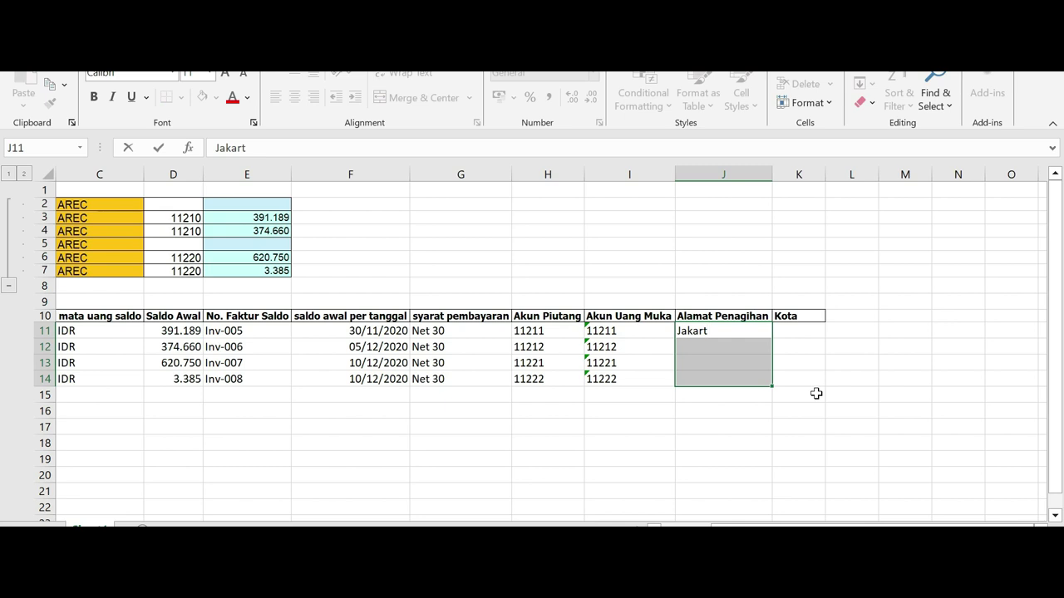
key(ctrl+Return)
drag(825, 175, 859, 174)
Copy the Jakarta entries from J11:J14 into Kota cells K11:K14.
drag(747, 332, 738, 376)
key(ctrl+c)
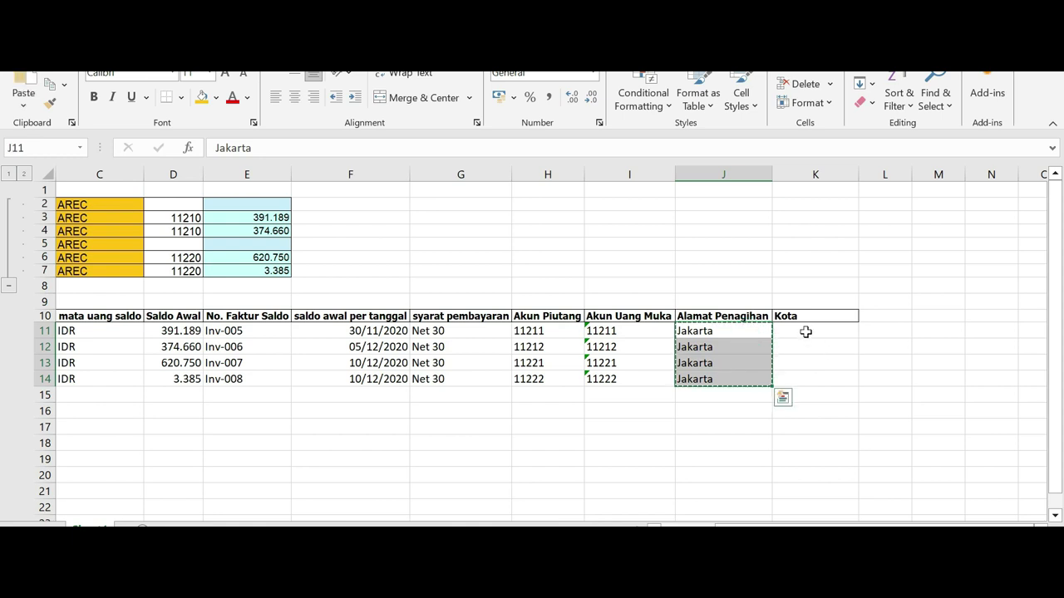
click(805, 331)
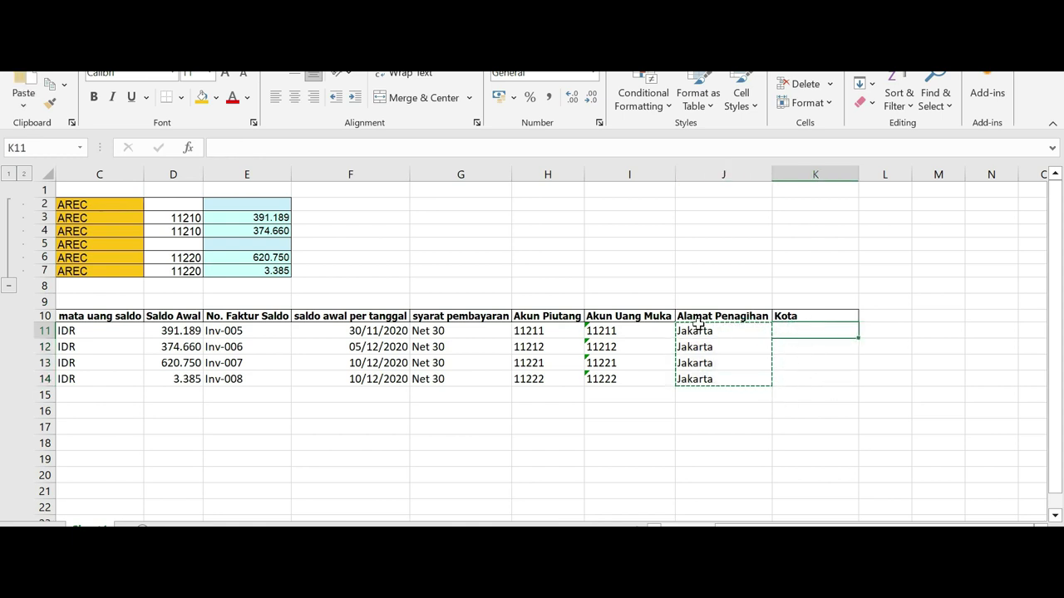
drag(696, 330, 683, 376)
click(808, 331)
click(808, 331)
key(ctrl+v)
click(700, 427)
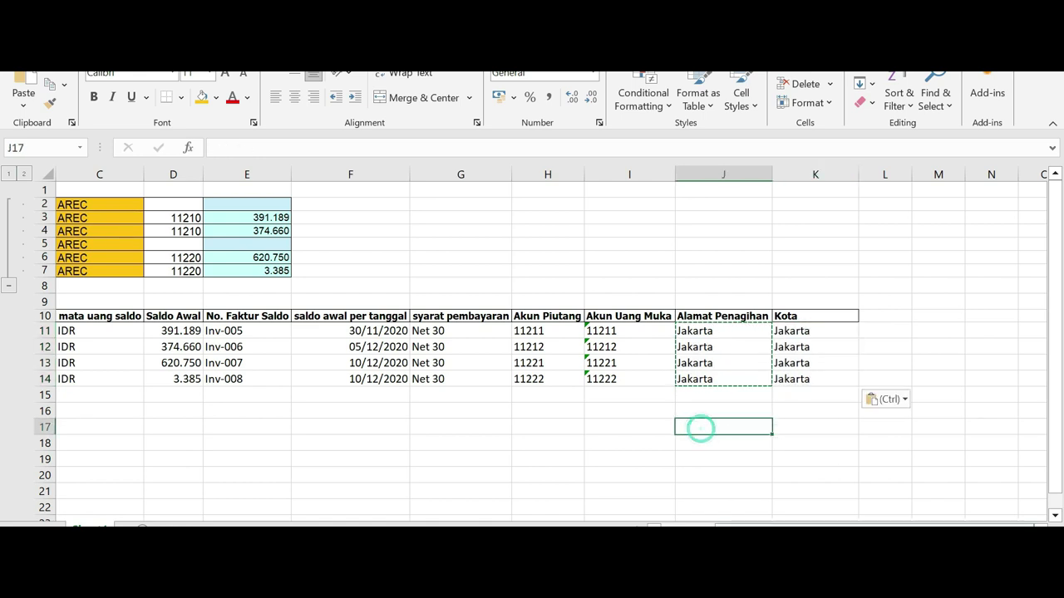
drag(748, 524, 694, 524)
Apply All Borders to the customer table A10:K14.
mouse_move(100, 317)
mouse_down()
mouse_move(671, 351)
mouse_move(770, 367)
mouse_up()
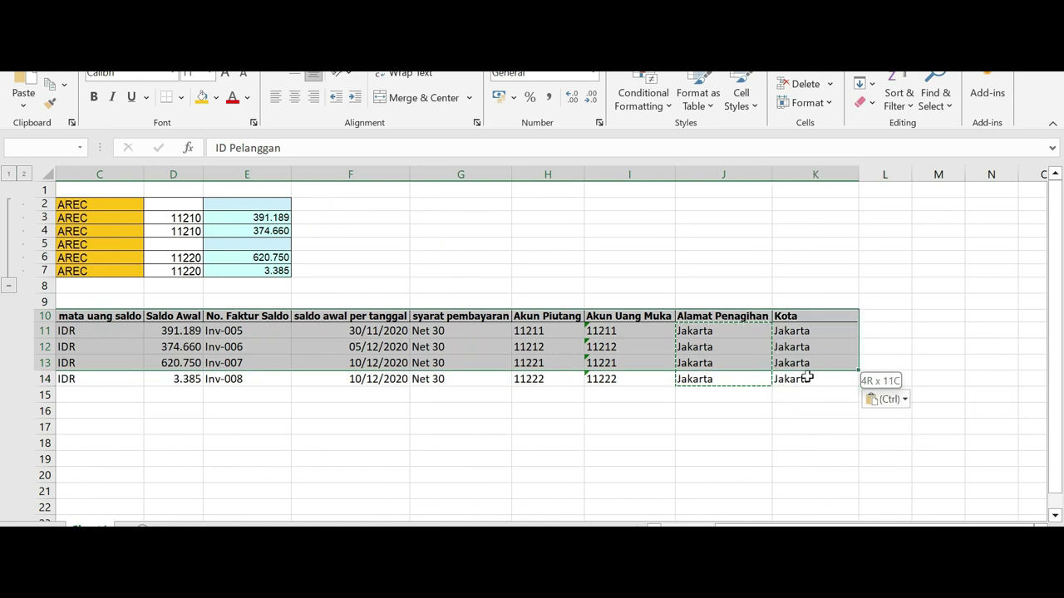
drag(802, 366, 806, 379)
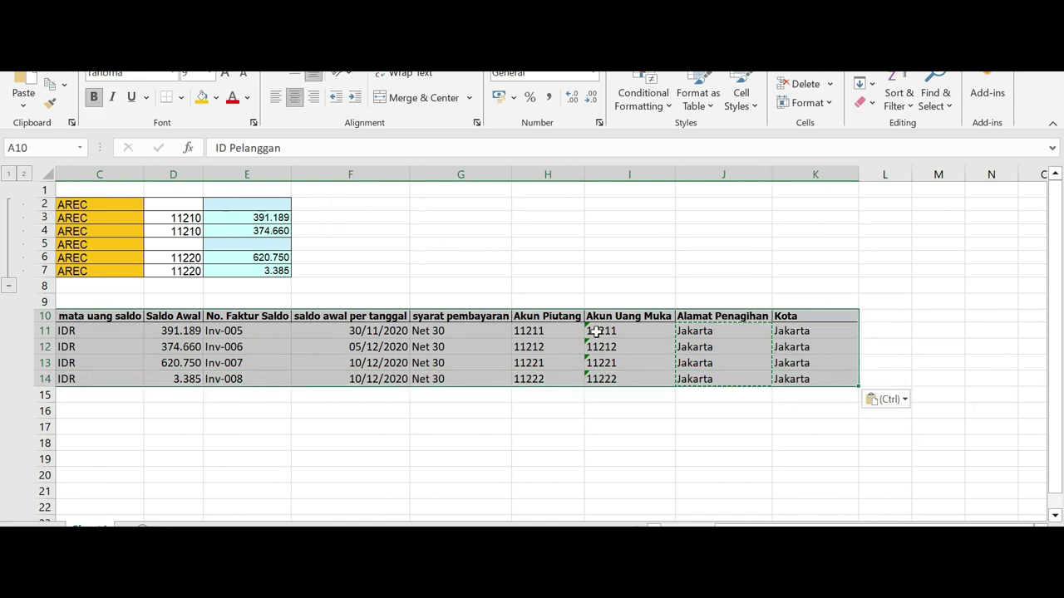
click(181, 97)
click(173, 245)
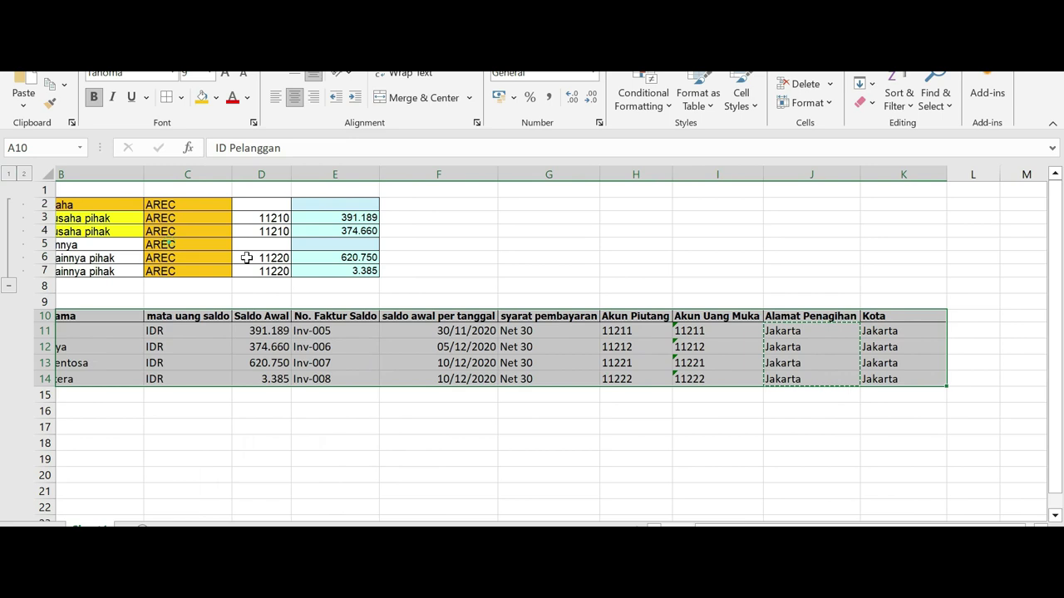
scroll(249, 255, left, 2)
click(307, 271)
Delete rows 1–9, then undo because the Saldo Awal values broke.
drag(46, 192, 45, 301)
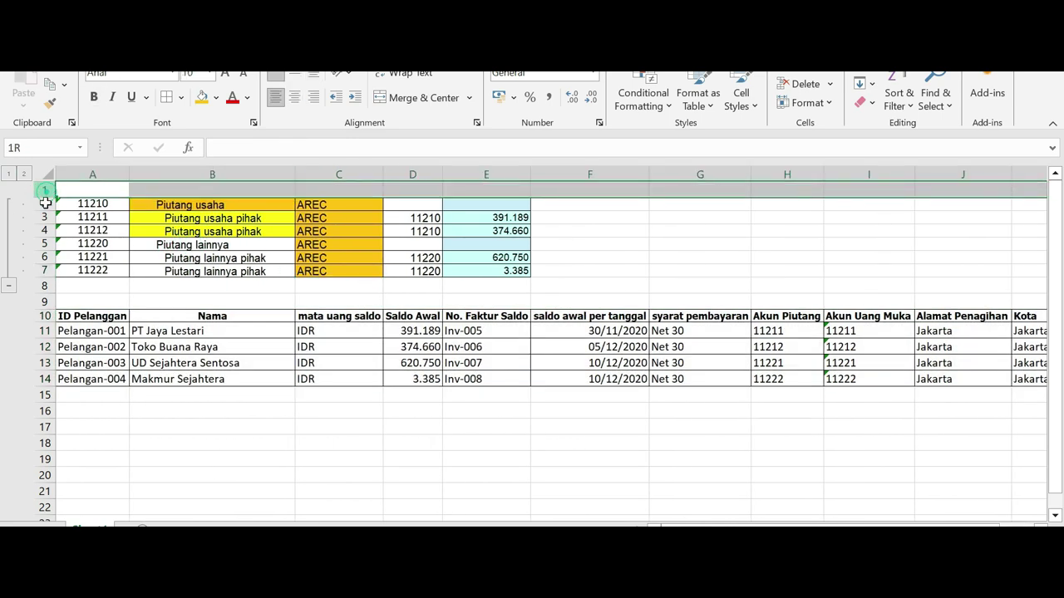
right_click(48, 268)
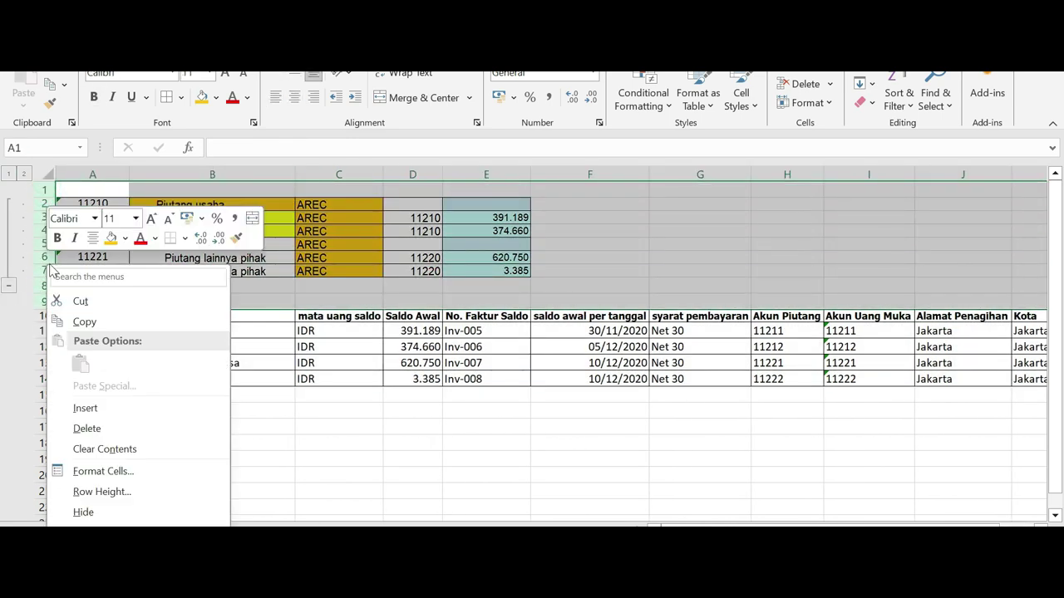
click(102, 425)
click(454, 350)
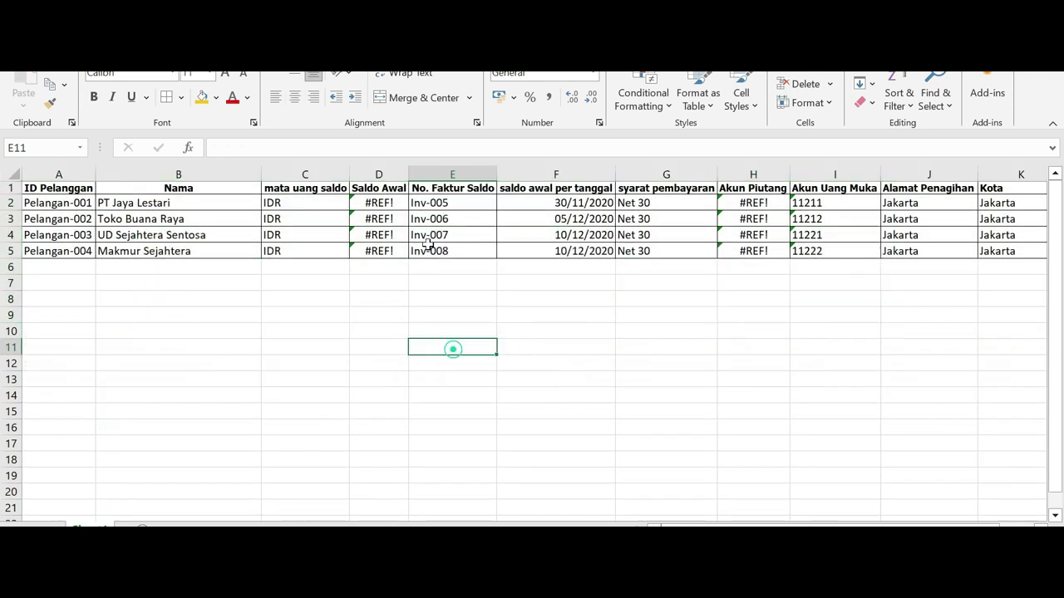
key(ctrl+z)
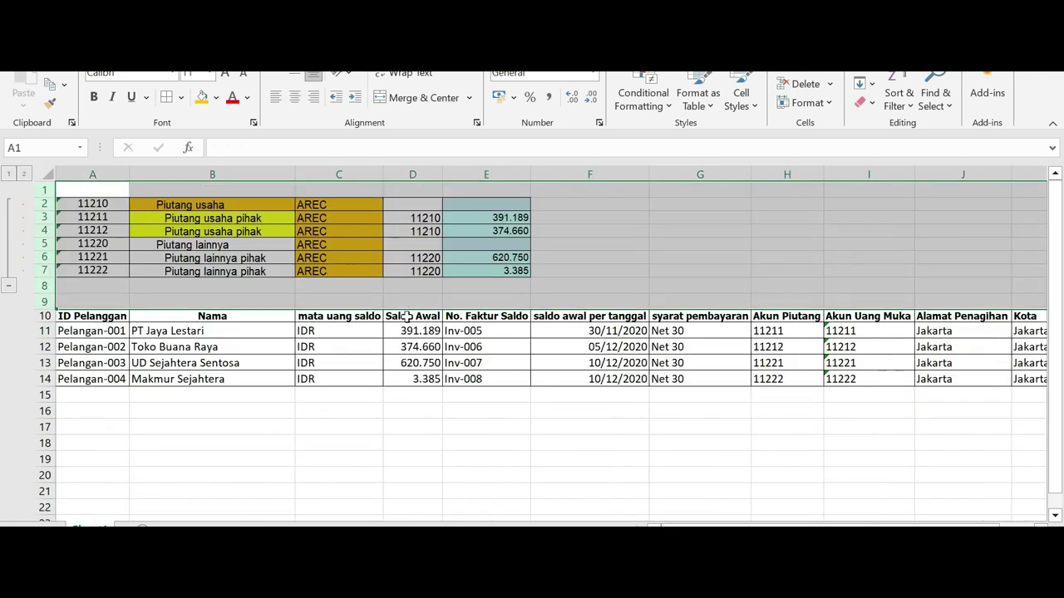
click(412, 331)
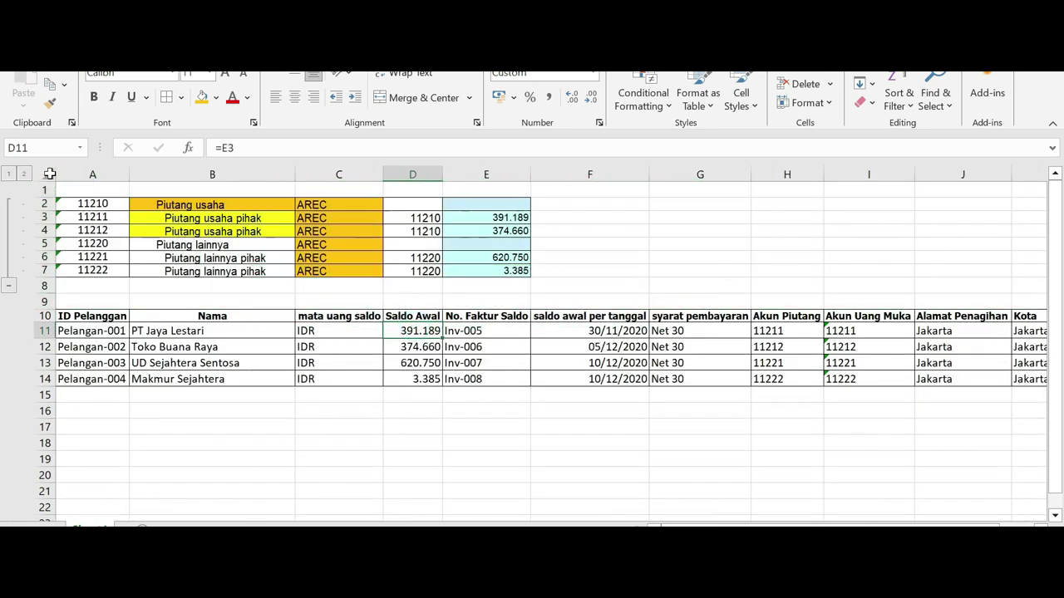
Copy the entire sheet and paste it back as plain values.
click(49, 175)
key(ctrl+c)
right_click(48, 174)
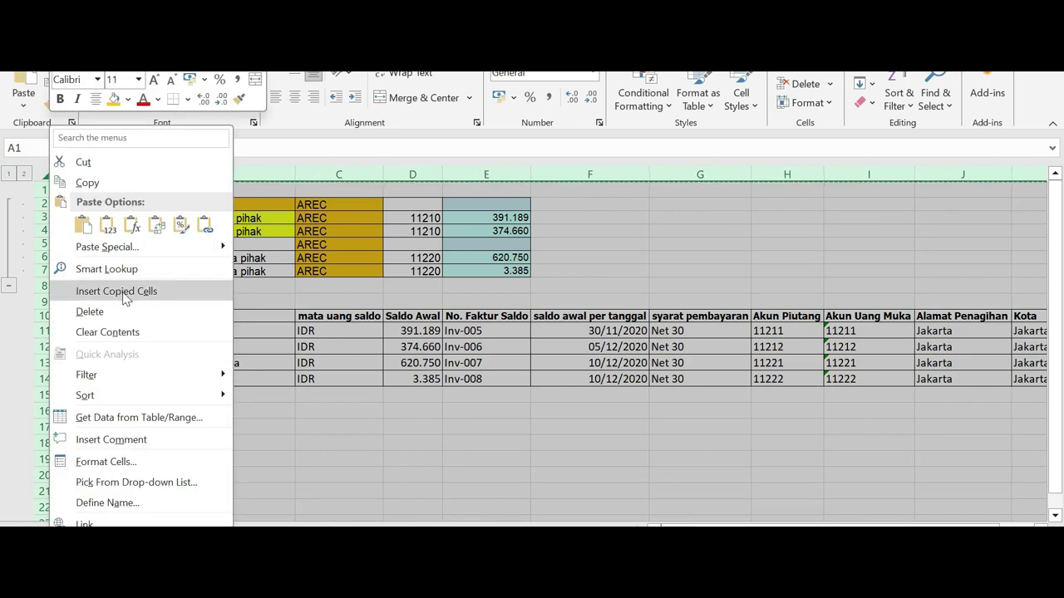
click(108, 226)
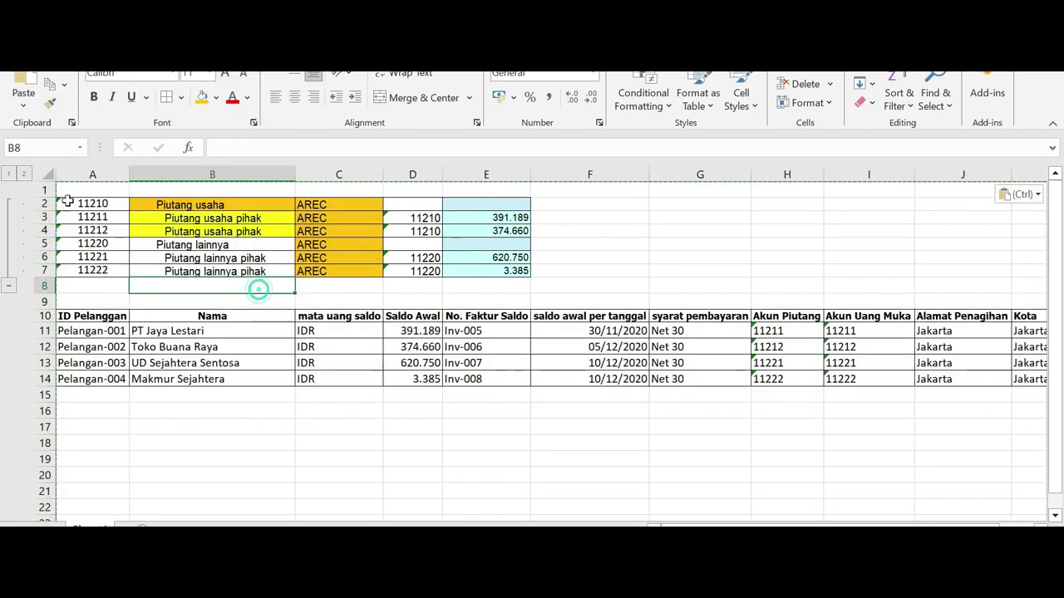
Delete rows 1–9 so the customer table starts at row 1.
drag(46, 190, 47, 300)
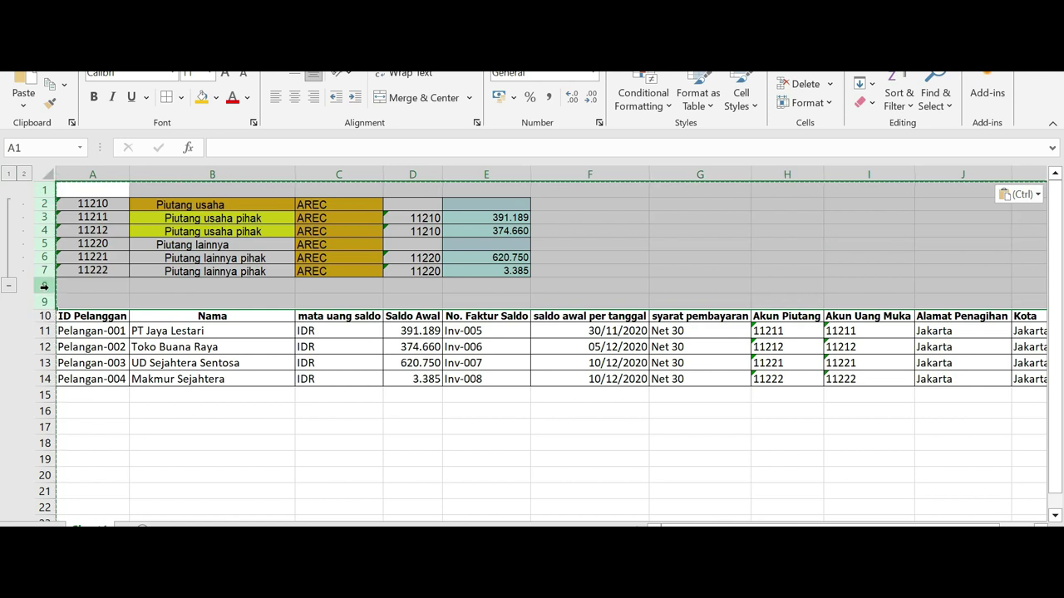
right_click(48, 299)
click(91, 173)
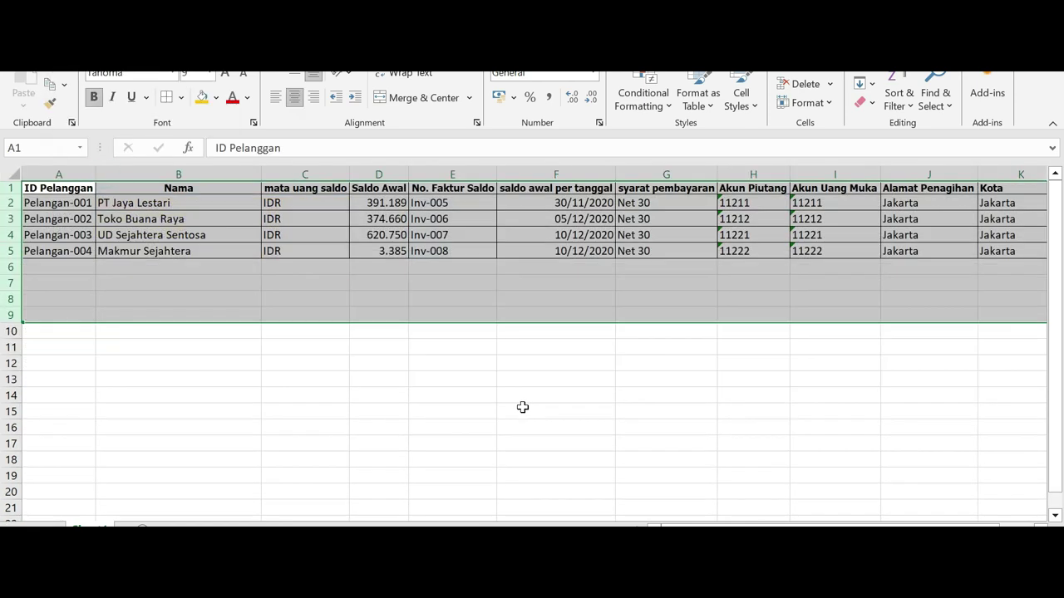
Autofit column B so the Nama column just fits the longest customer name.
click(520, 409)
double_click(261, 175)
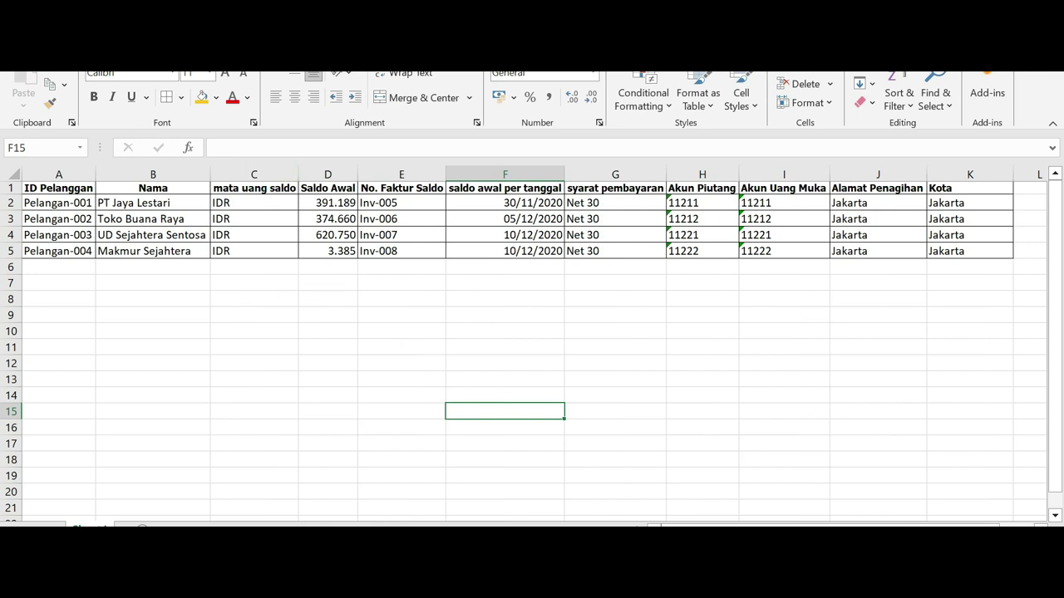
click(499, 346)
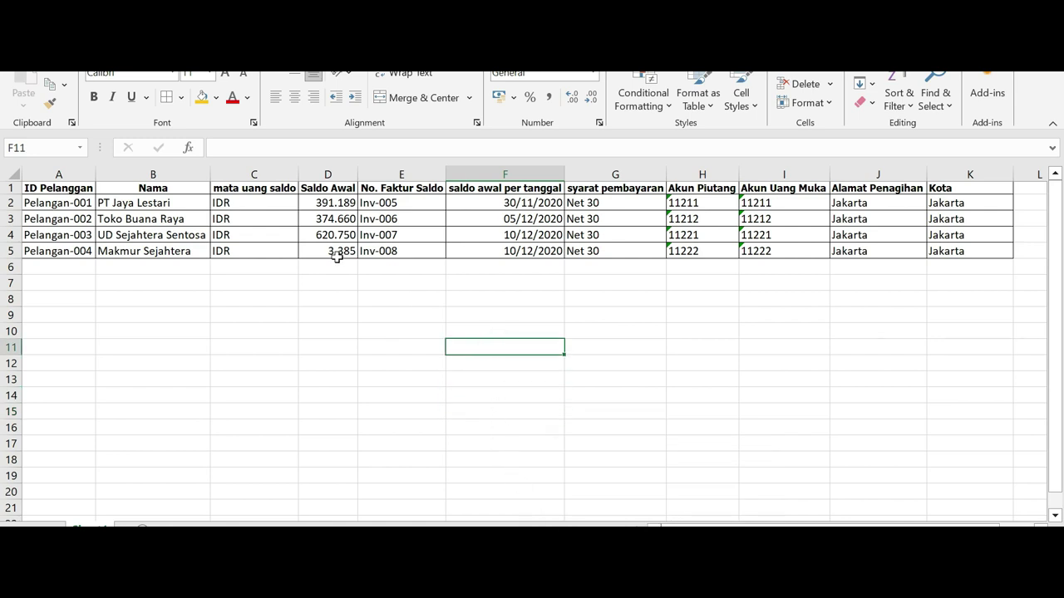
mouse_move(586, 548)
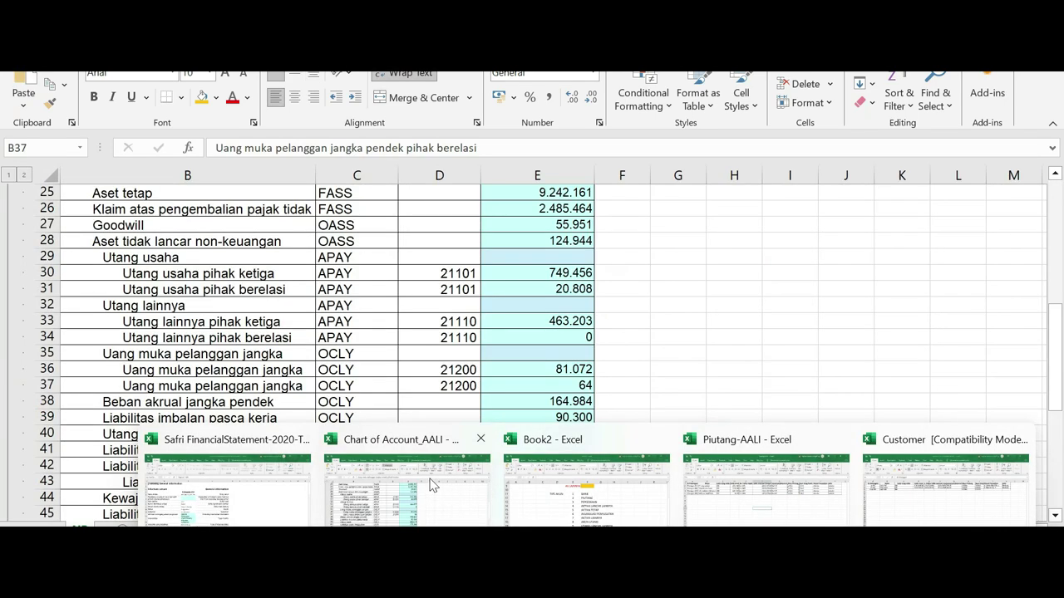
Copy rows 29–34 (APAY payables 21101–21112) from Chart of Account_AALI into a new workbook.
click(434, 498)
click(257, 350)
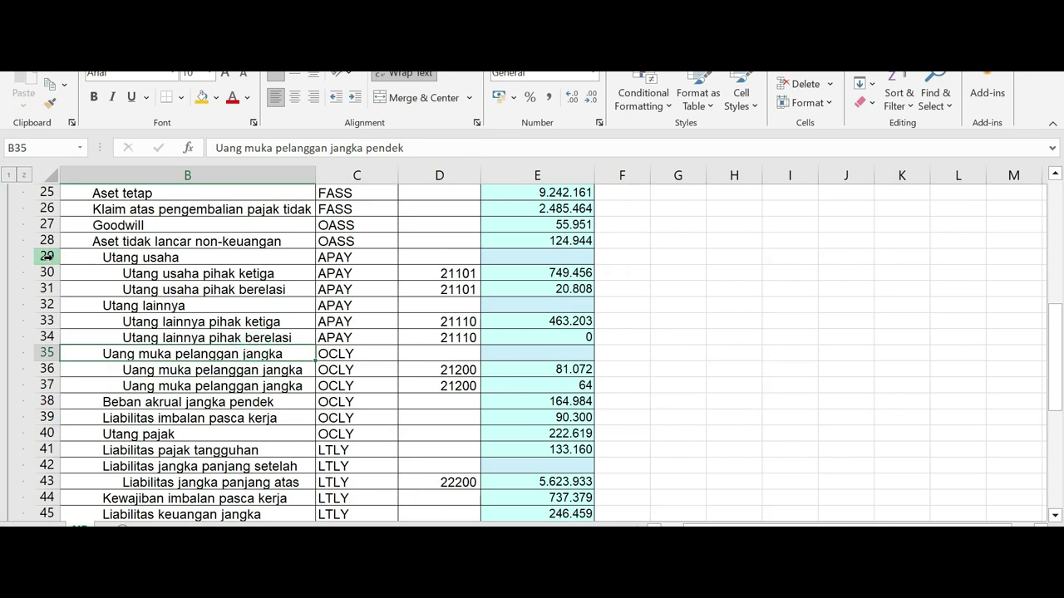
drag(47, 257, 42, 336)
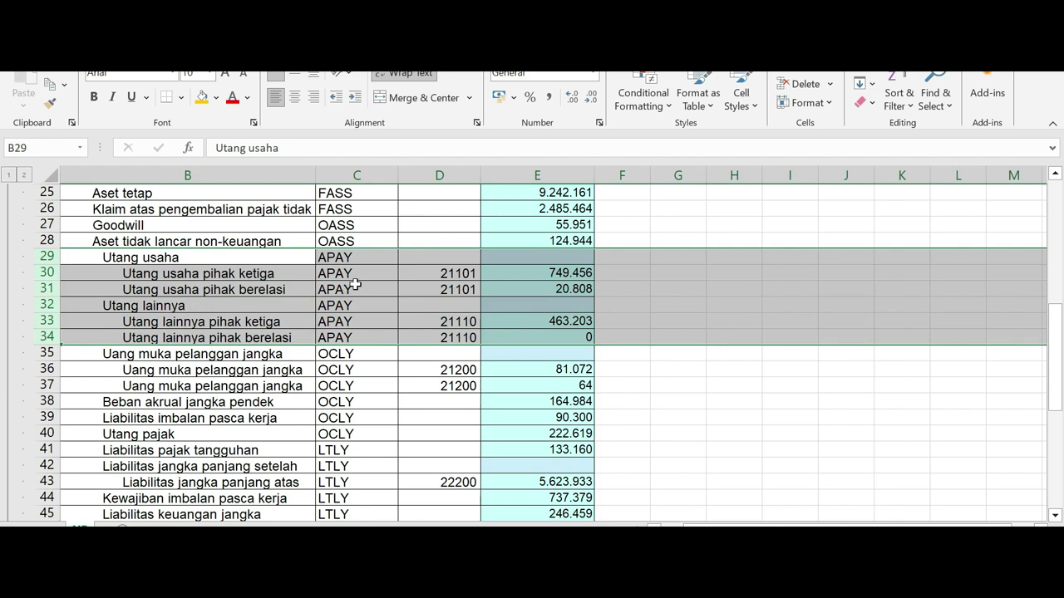
key(ctrl+c)
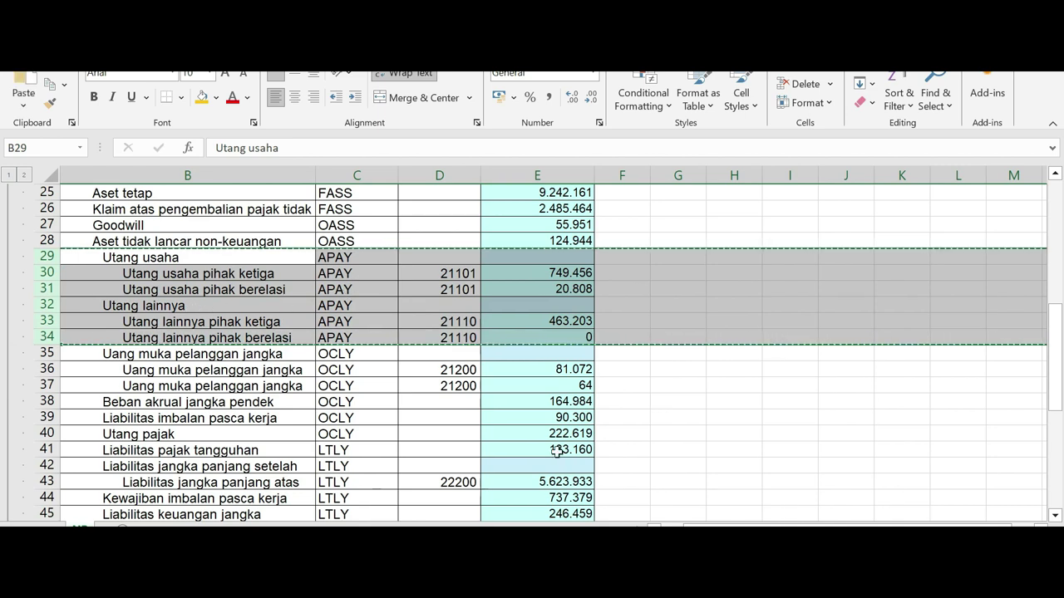
key(ctrl+n)
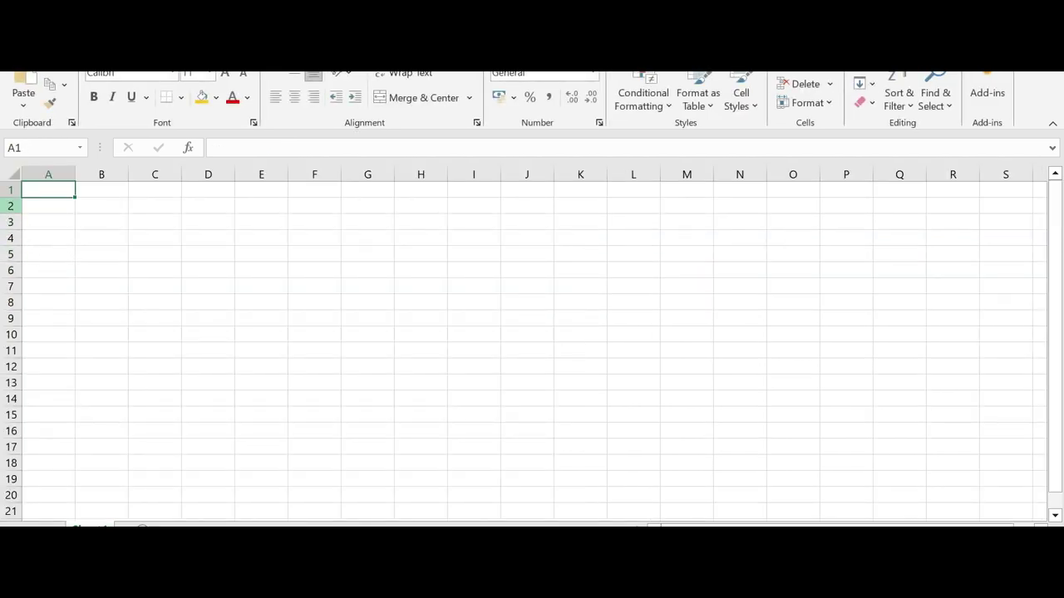
key(ctrl+v)
drag(208, 306, 241, 304)
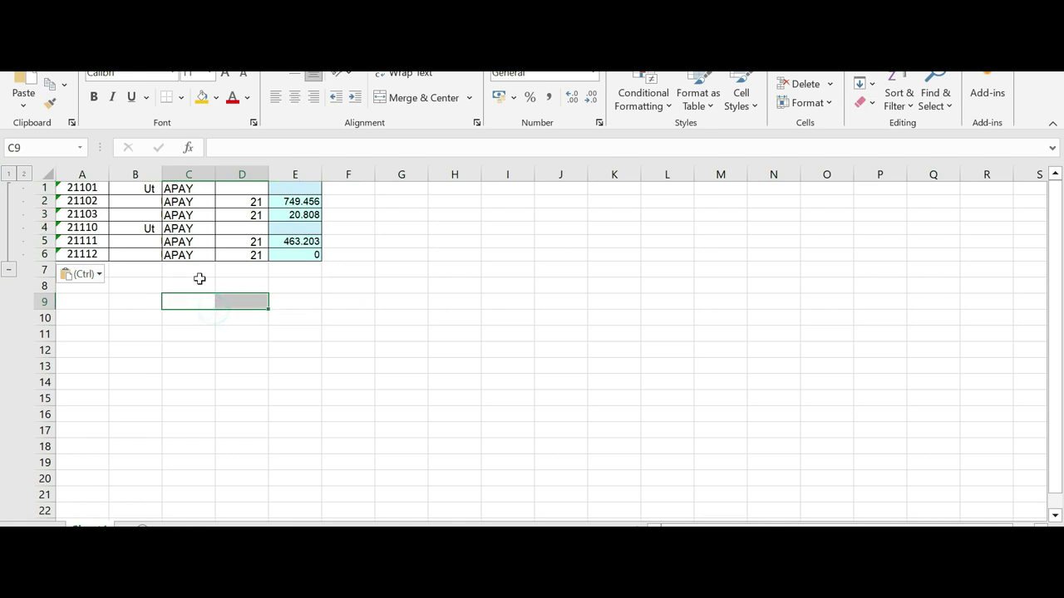
From File Explorer, open the Vendor file in the SAFRI folder.
mouse_move(403, 544)
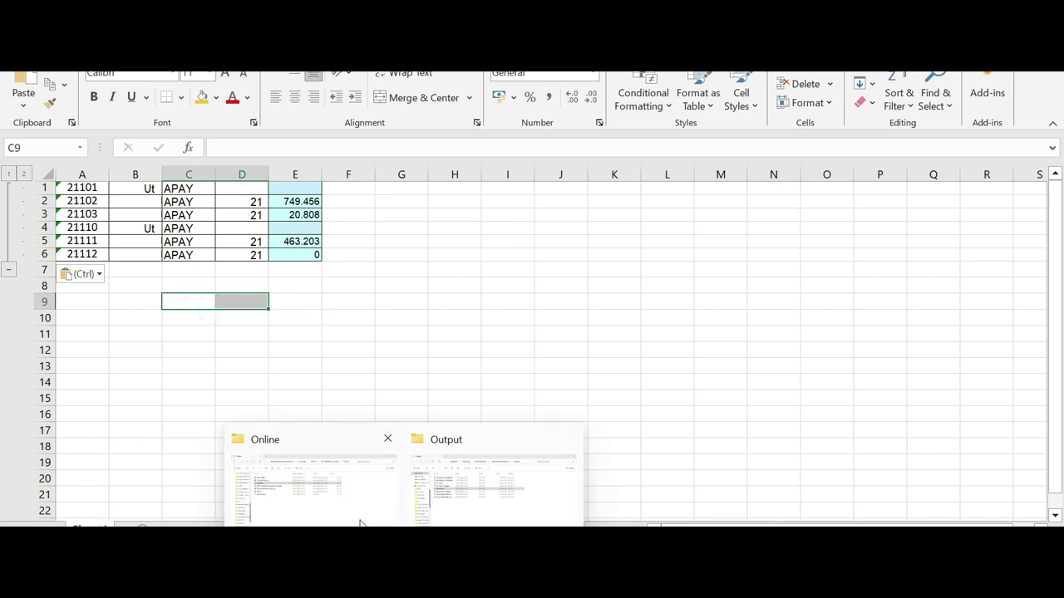
click(360, 523)
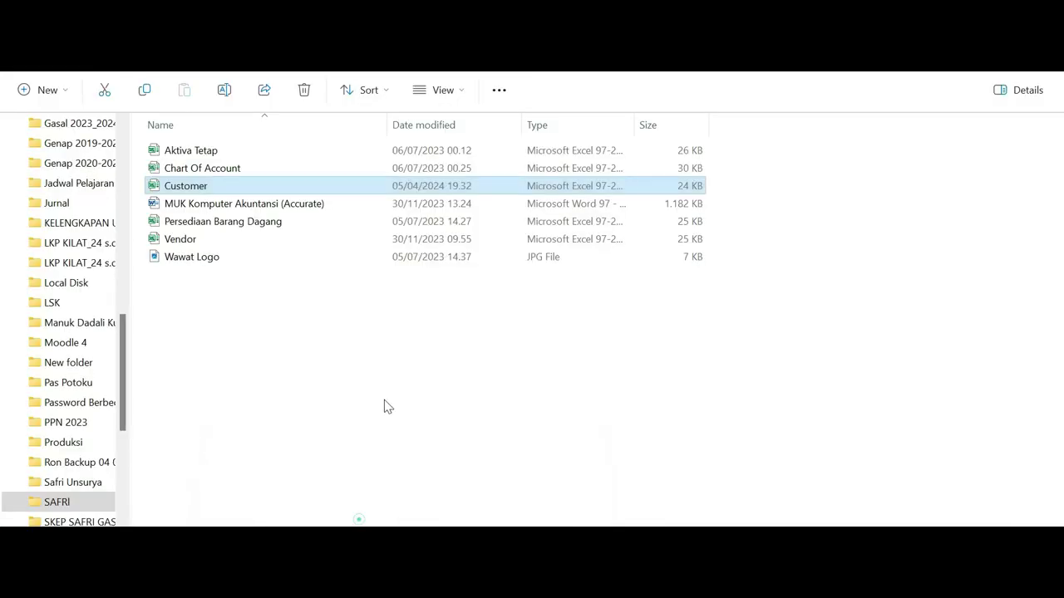
click(203, 239)
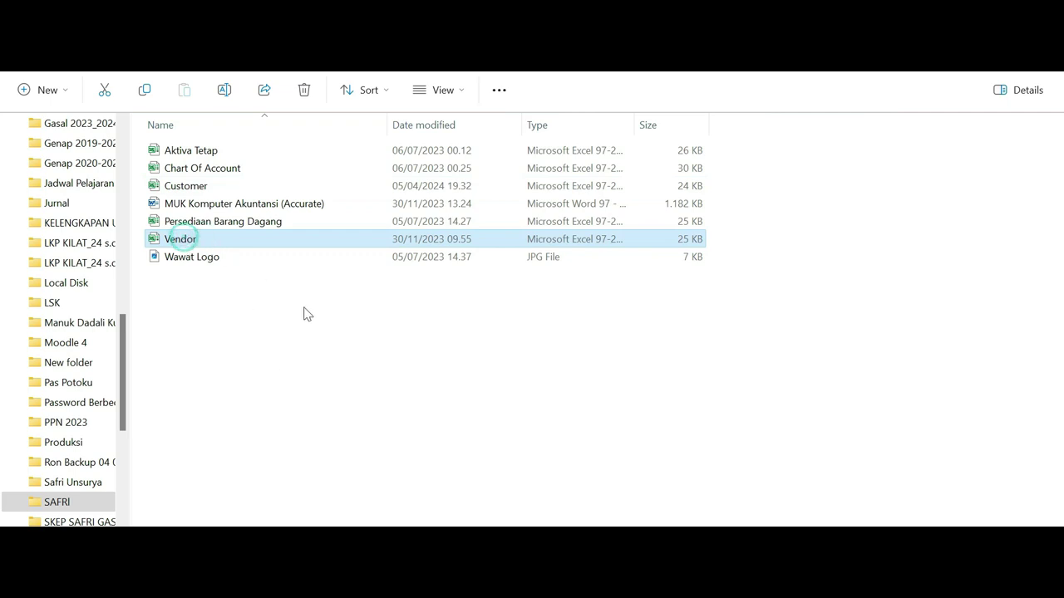
double_click(409, 258)
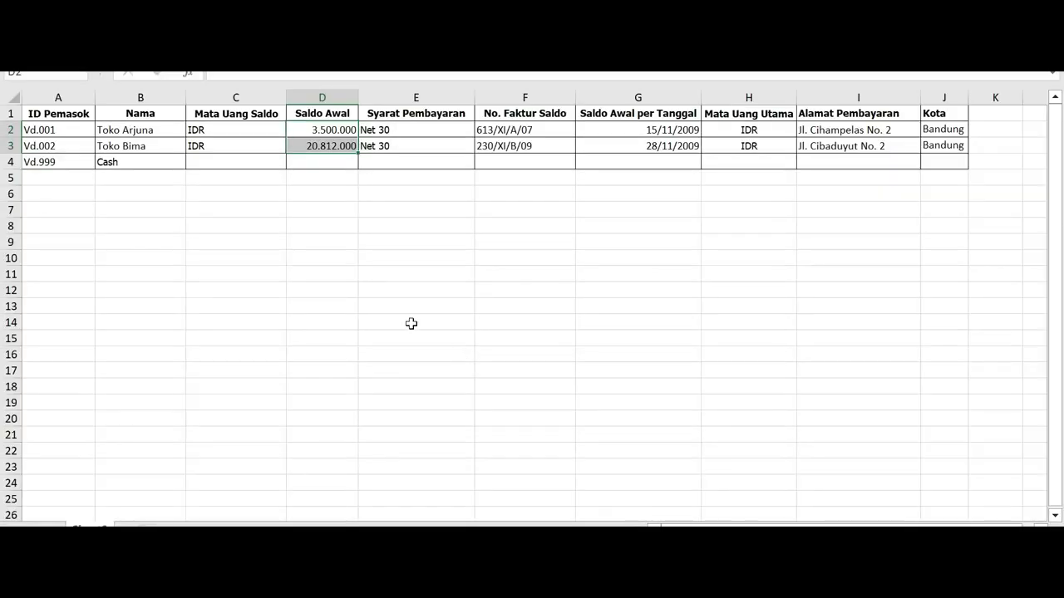
Copy the vendor header row (ID Pemasok through Kota) into row 9 of Book4.
click(10, 139)
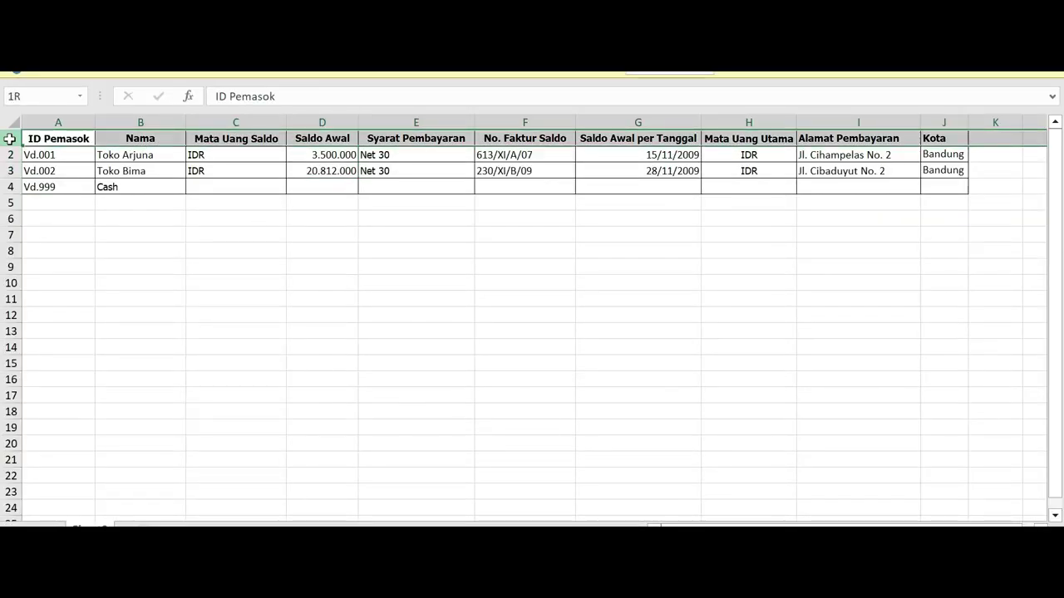
key(ctrl+c)
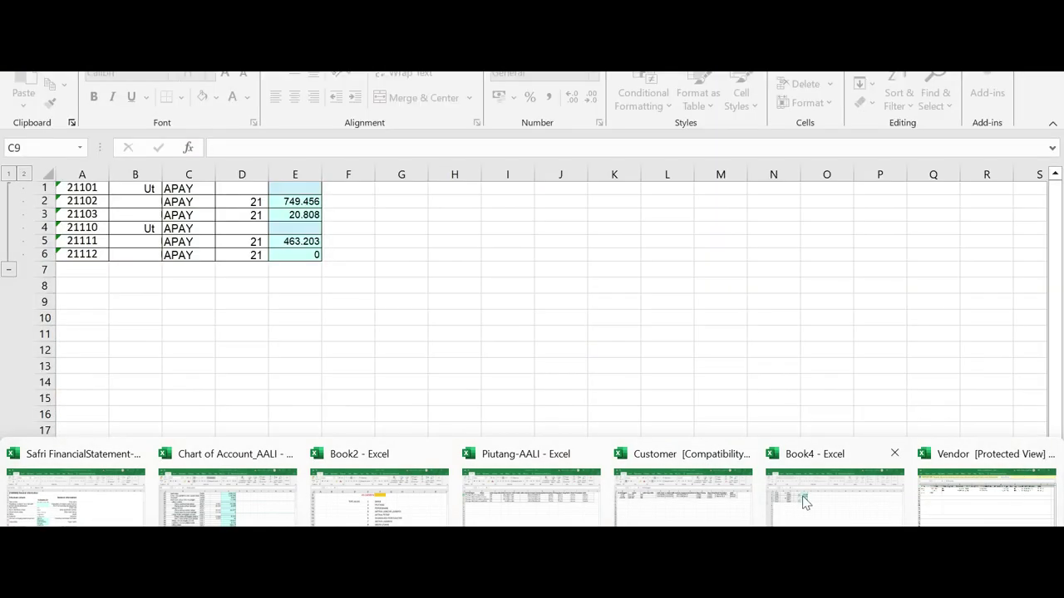
click(804, 502)
click(46, 302)
key(ctrl+v)
click(45, 302)
key(ctrl+v)
drag(416, 398, 433, 400)
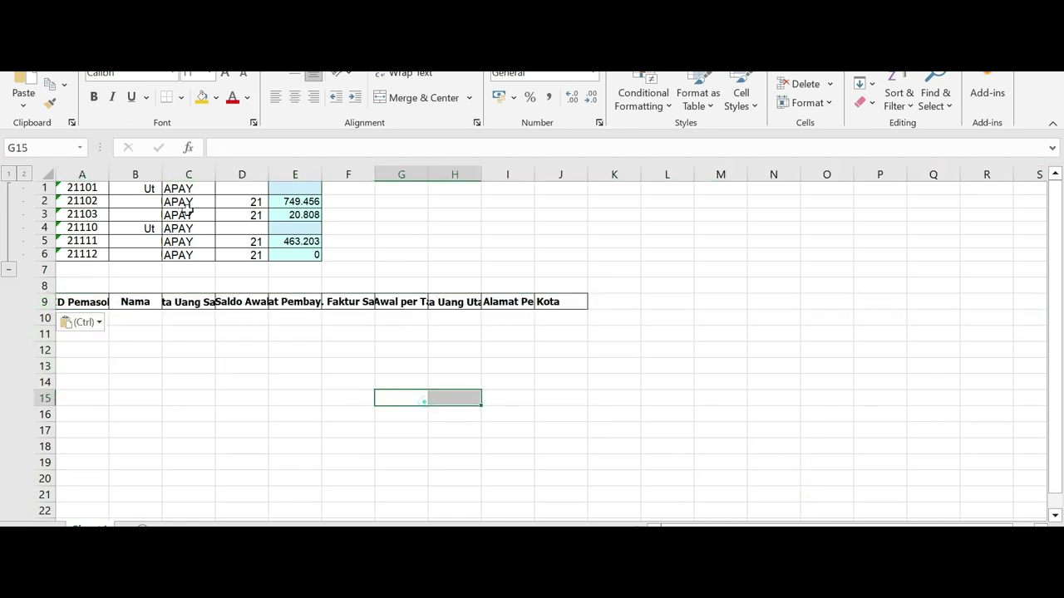
AutoFit every column of the sheet to its contents.
click(50, 174)
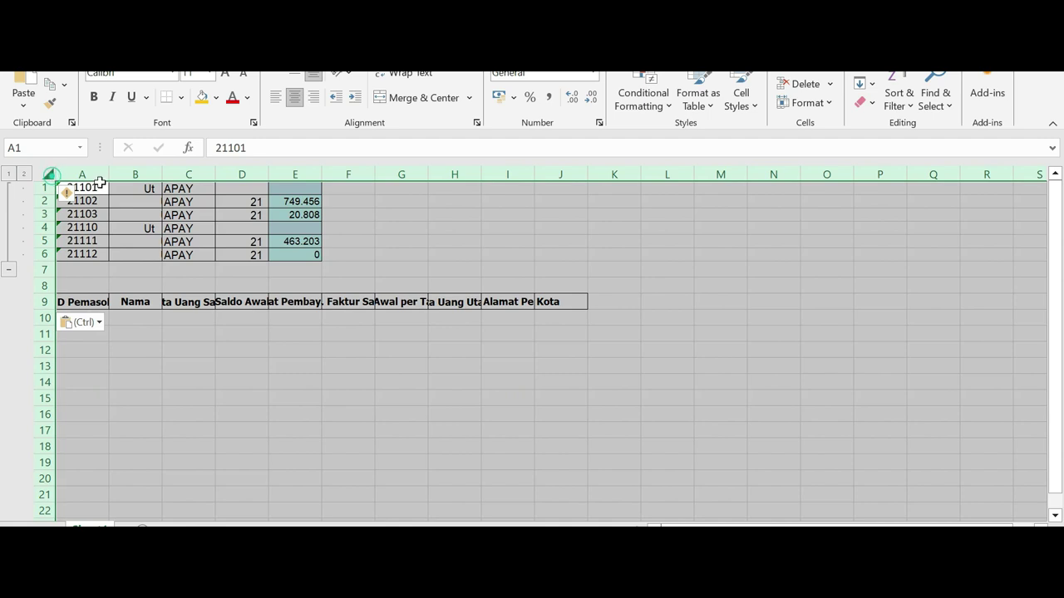
double_click(108, 174)
click(320, 411)
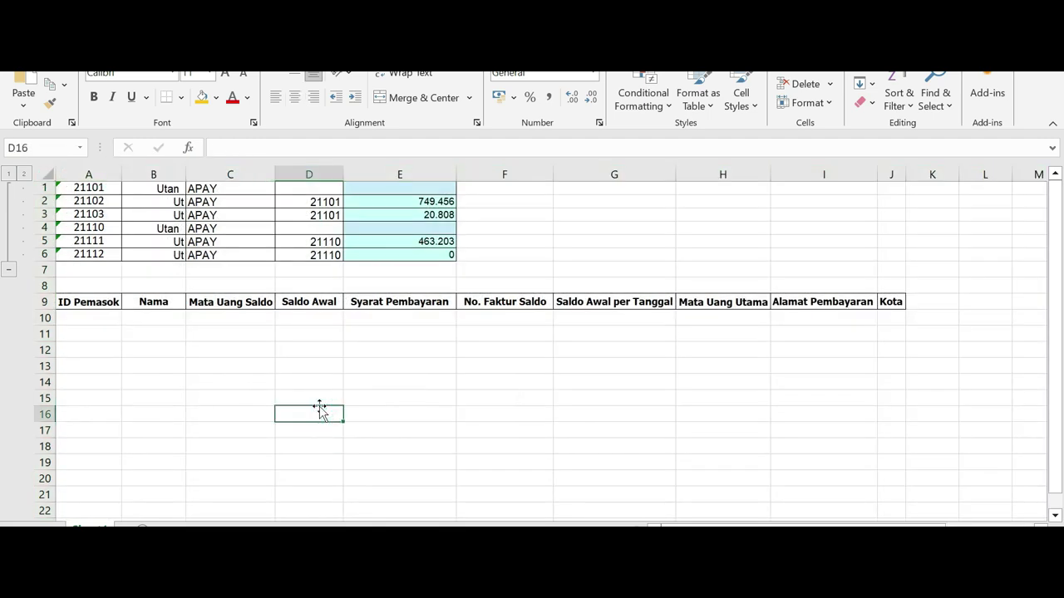
Enter Supp-001 in A10 and fill Supp-002 to Supp-004 down to A13.
click(75, 318)
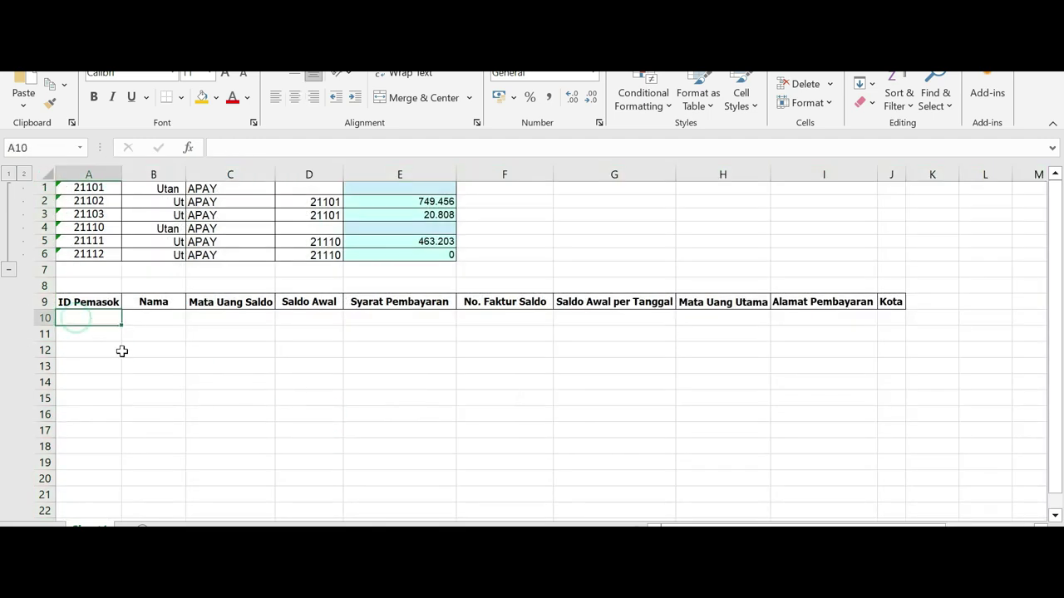
text(Supp-)
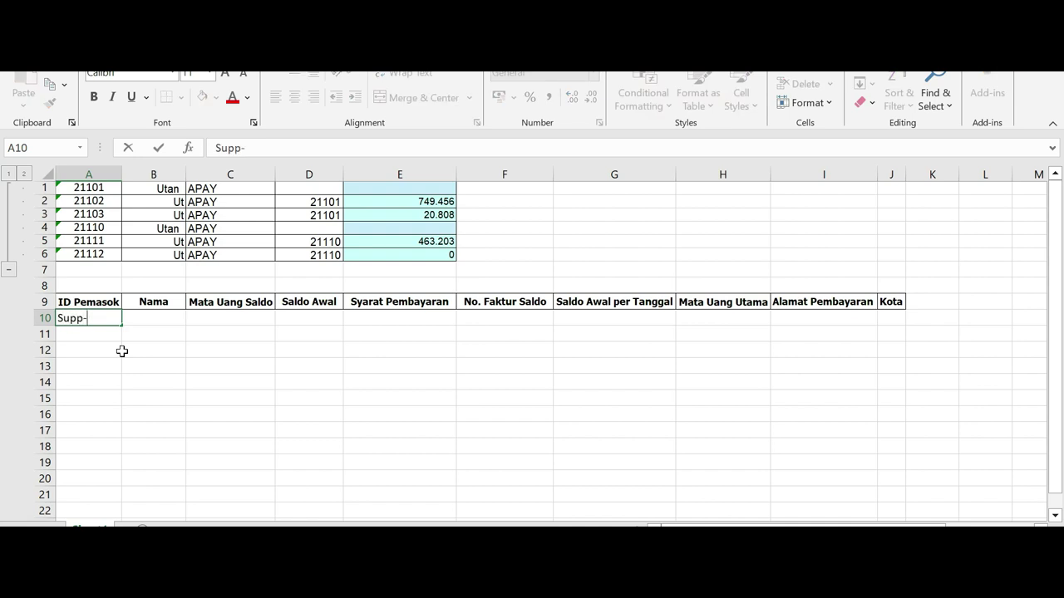
text(001)
click(149, 365)
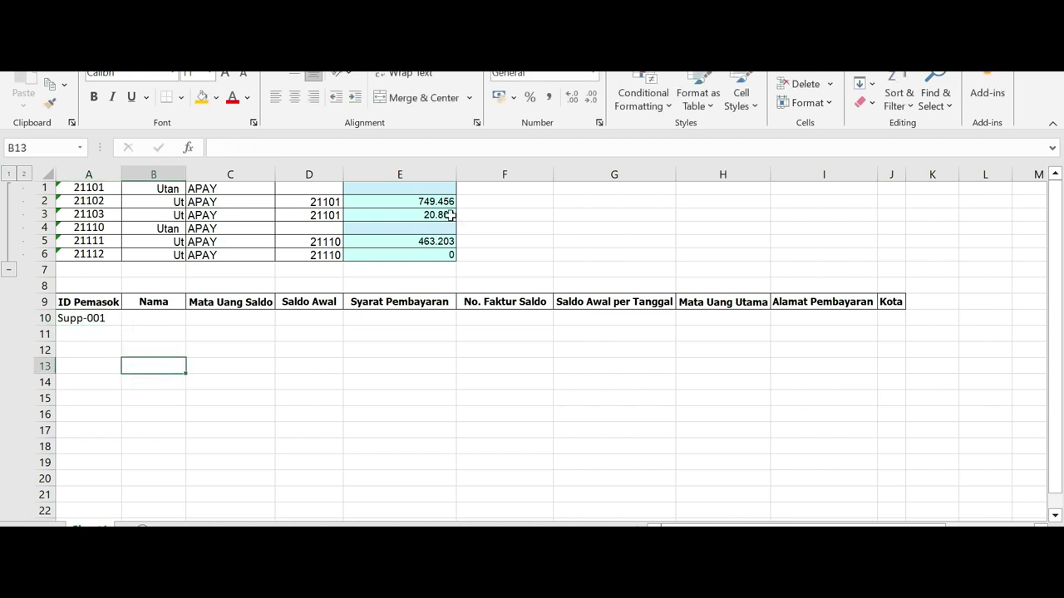
click(426, 199)
click(102, 320)
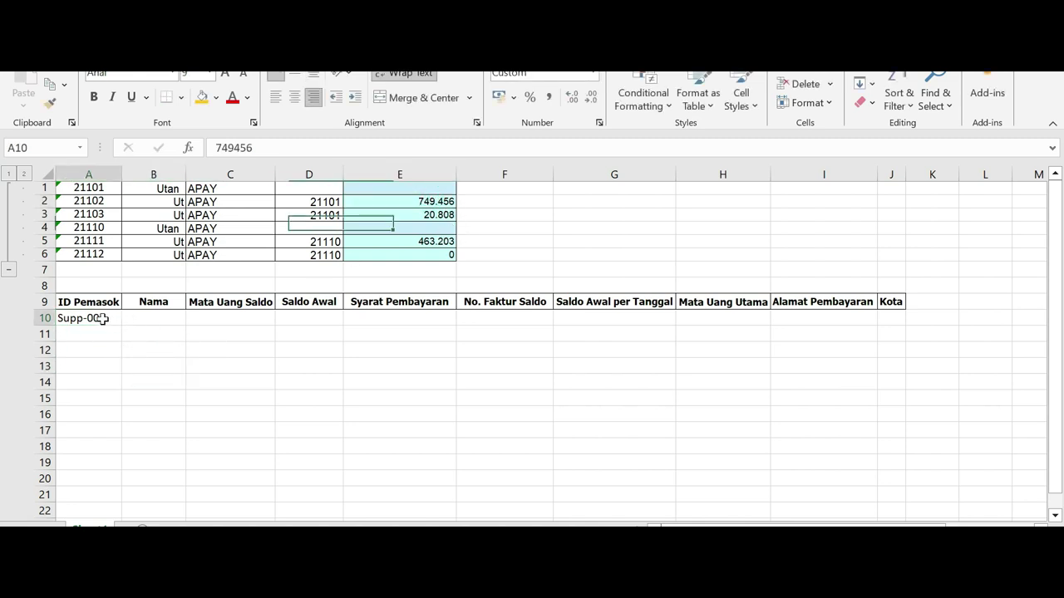
drag(124, 326, 125, 370)
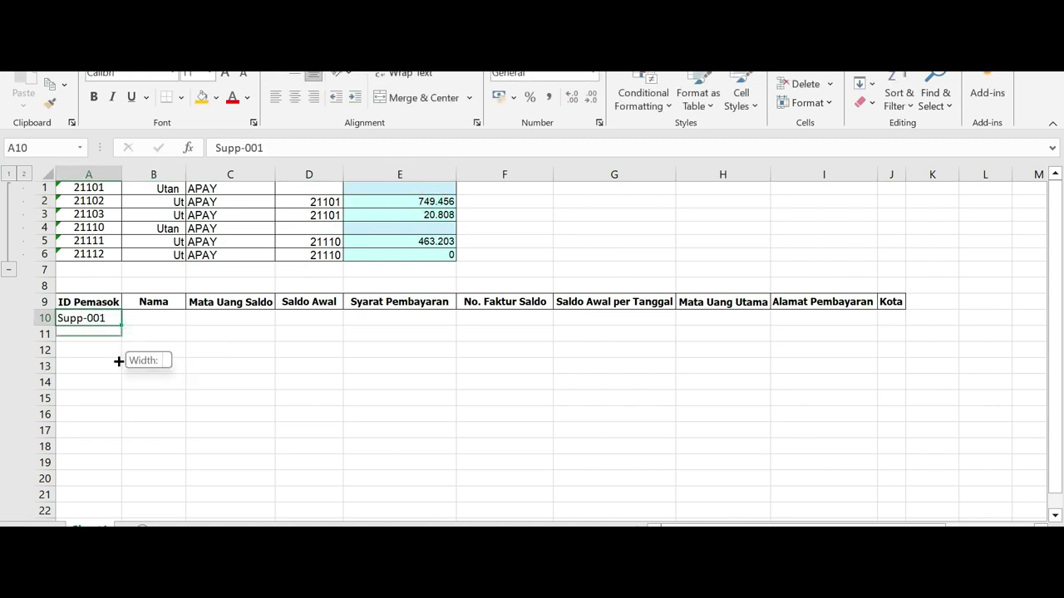
Enter Firma Dunia Buana in B10 and PT Selamat Sejatera in B11.
click(160, 323)
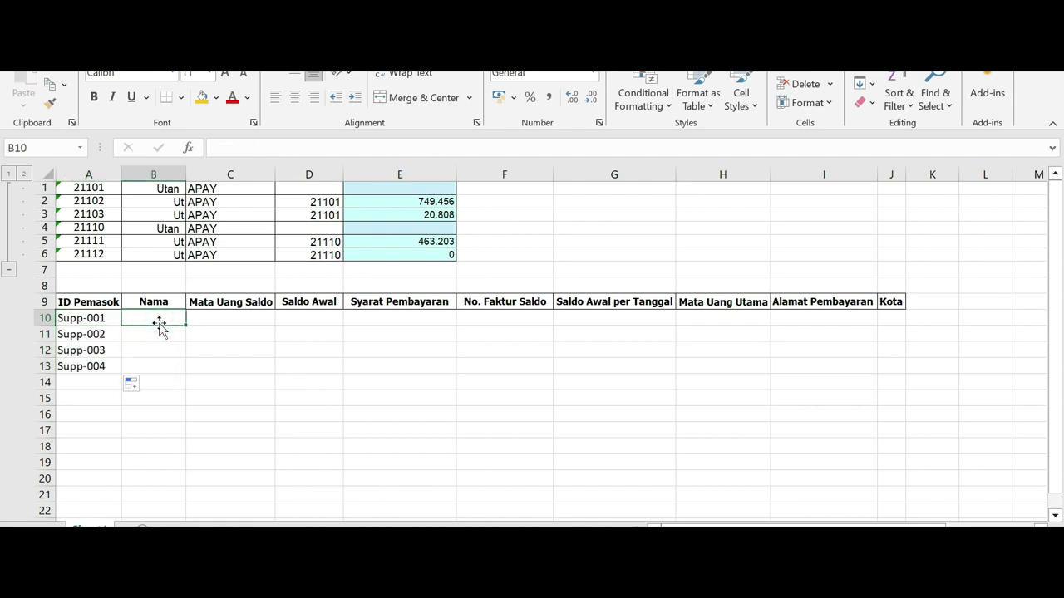
text(Frima)
key(BackSpace)
key(BackSpace)
text(rma)
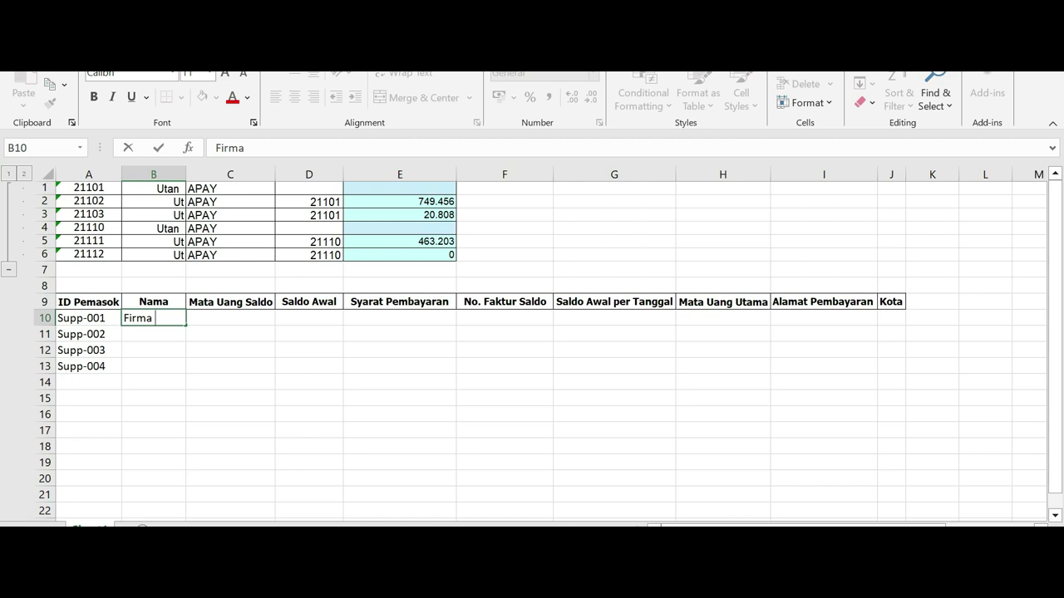
text(unia)
text( Buana)
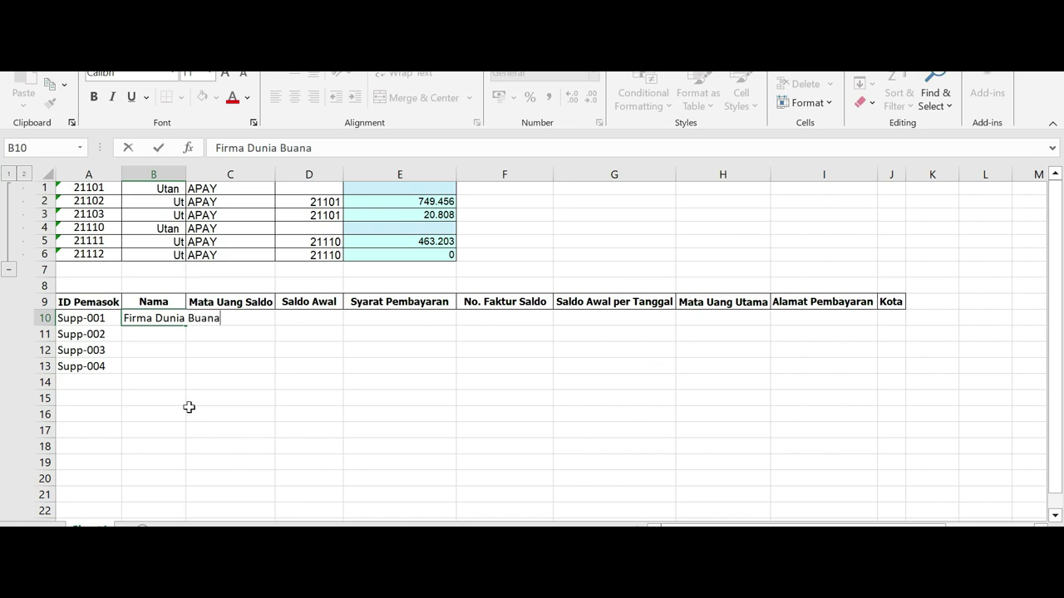
click(188, 398)
click(157, 335)
text(PT)
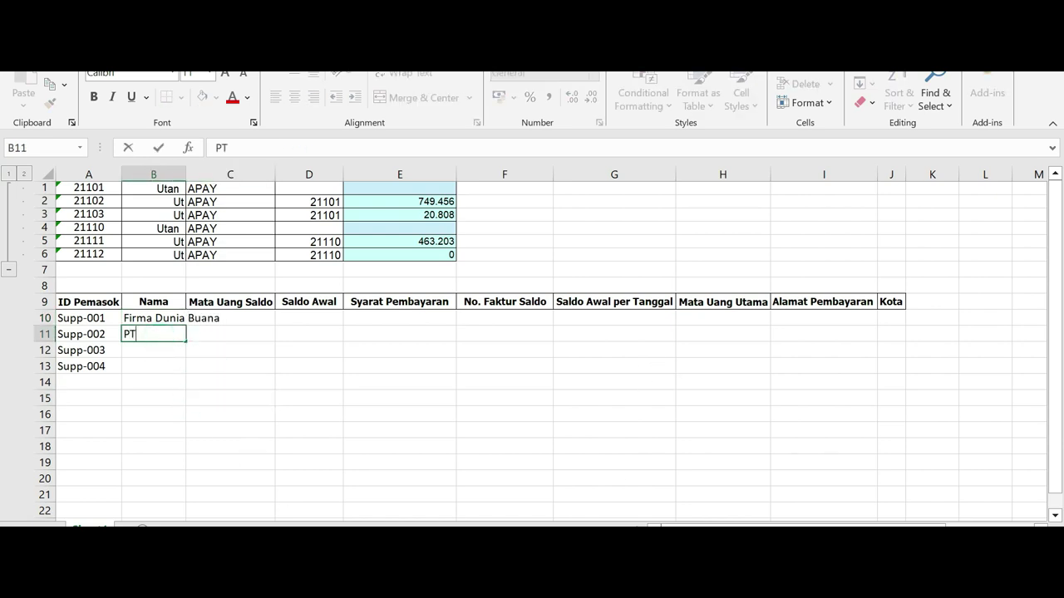
text( Selamat Se)
text(jatera)
key(Return)
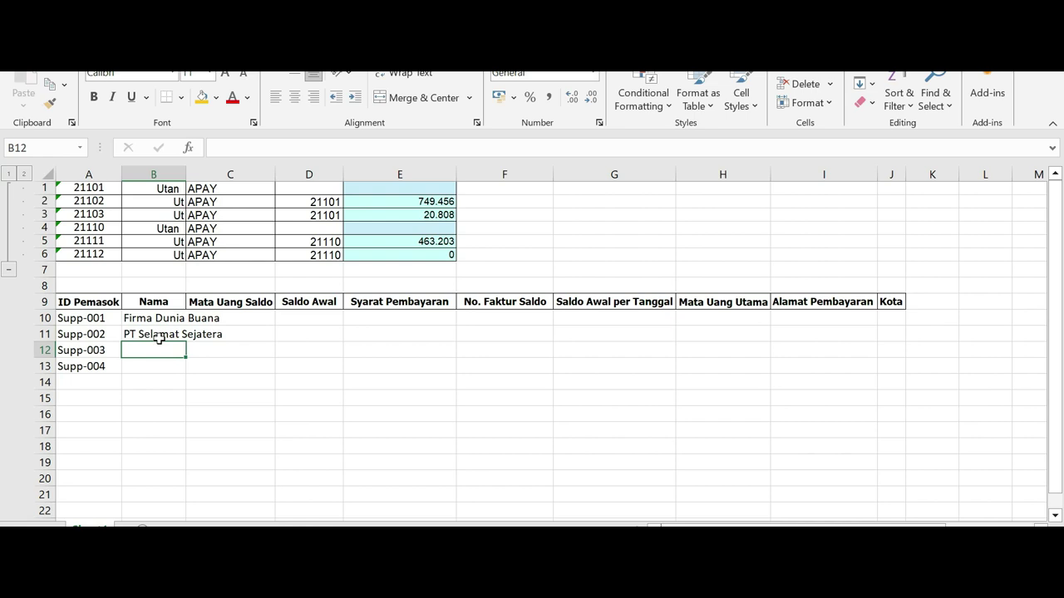
Enter PT Bintang Abadi in B12 and Toko Prima Jaya in B13.
text(PT Selamat Sejatera)
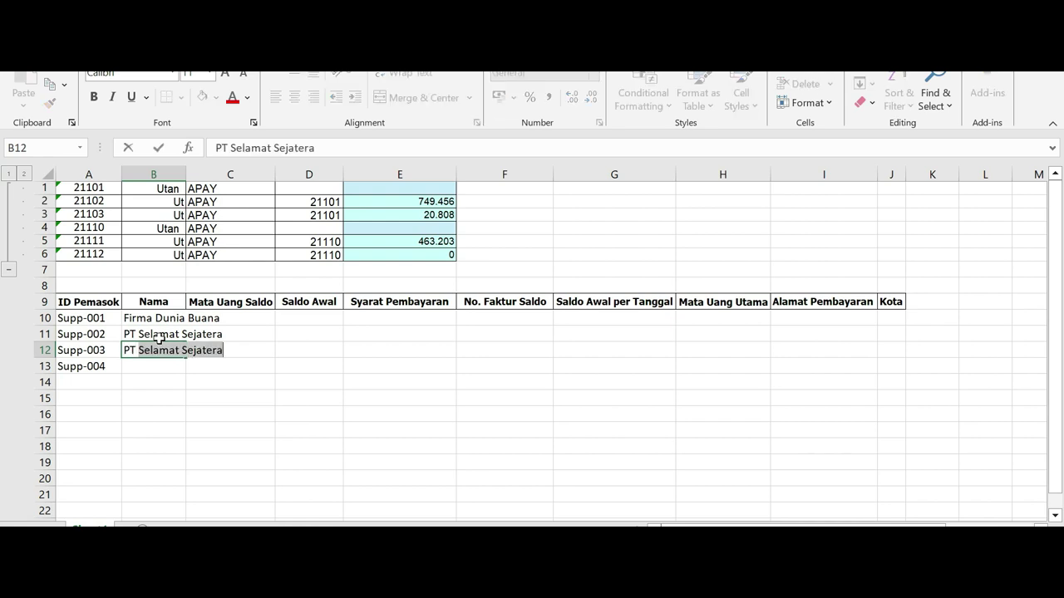
text(Bintang Abadi)
key(Return)
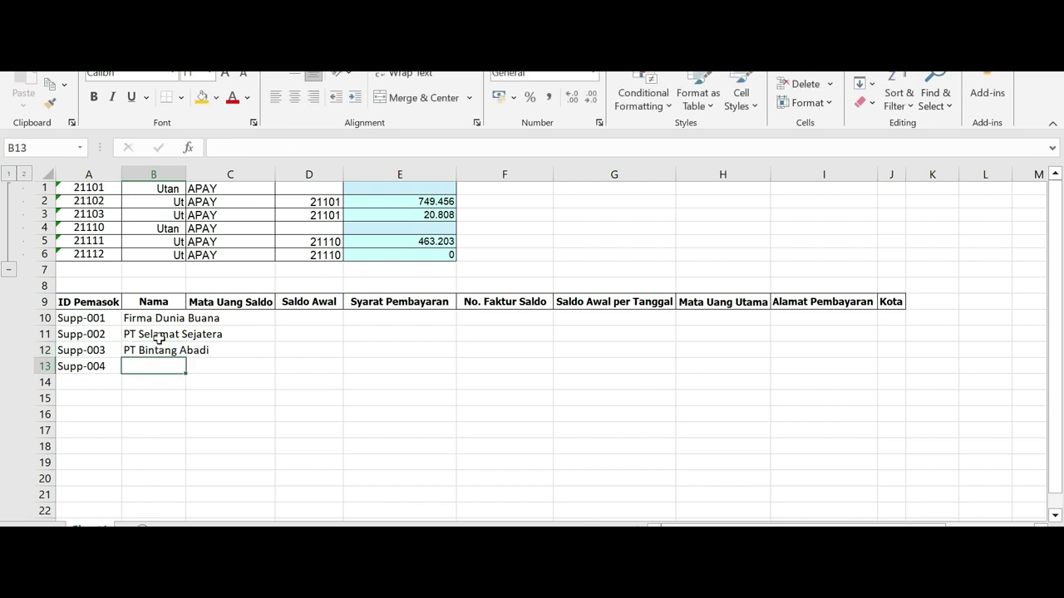
text(Toko Prima J)
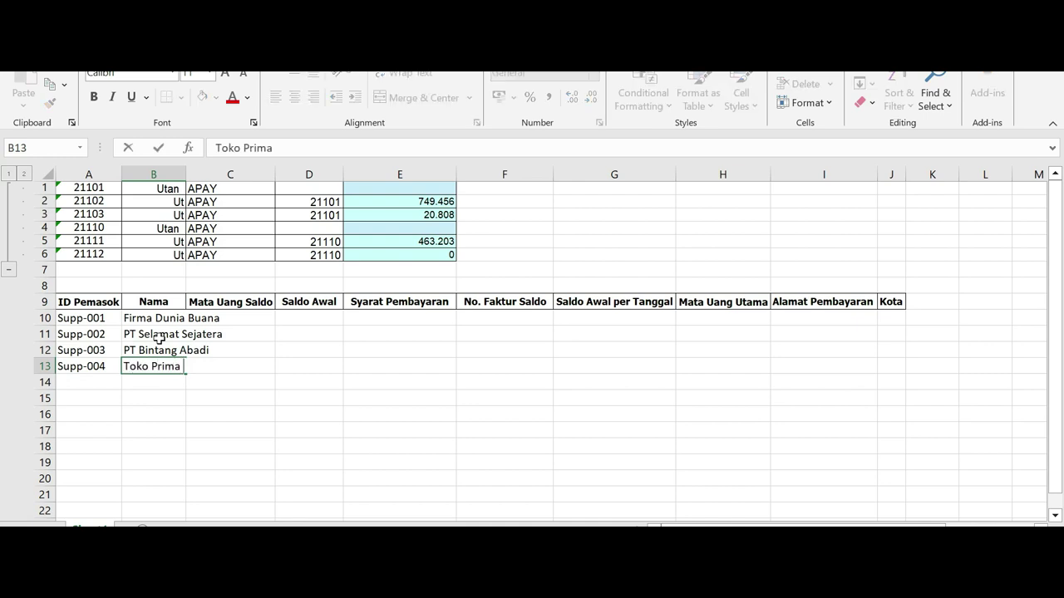
text(aya)
click(487, 381)
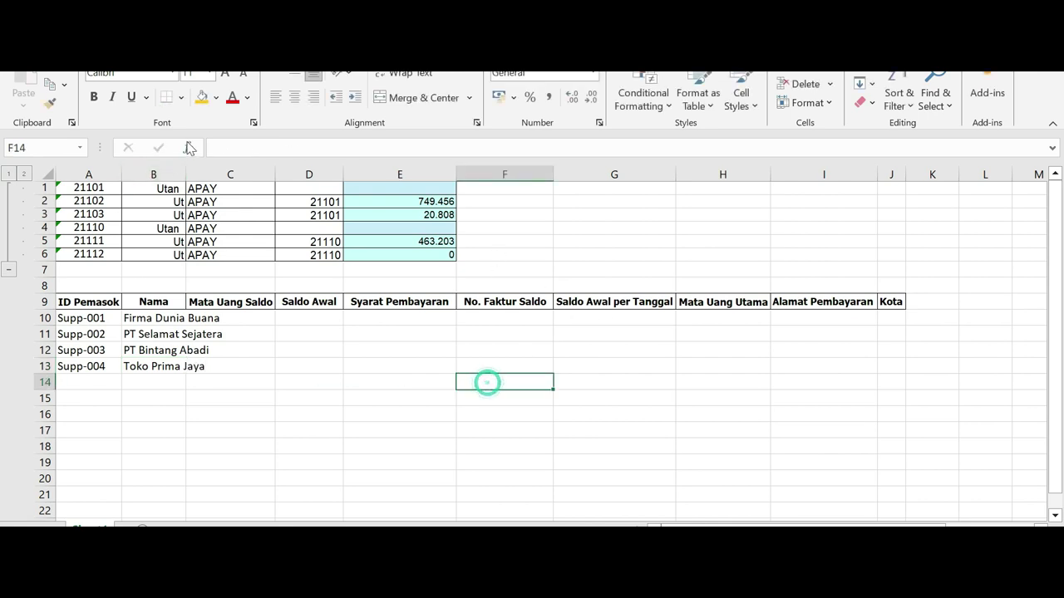
AutoFit column B and fill C10:C13 with the currency IDR.
double_click(185, 174)
click(273, 319)
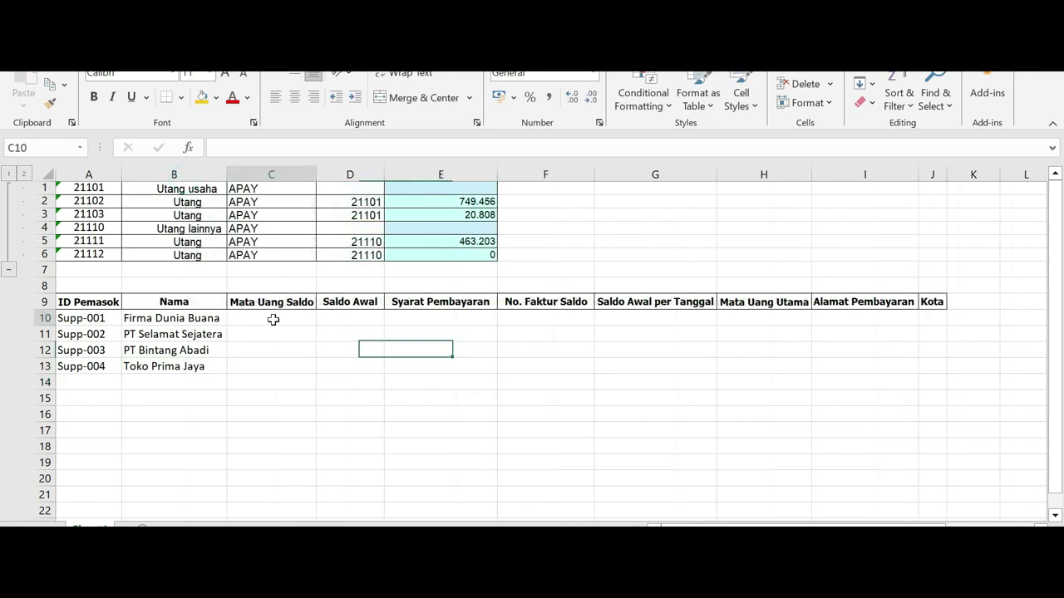
drag(272, 319, 274, 365)
text(id)
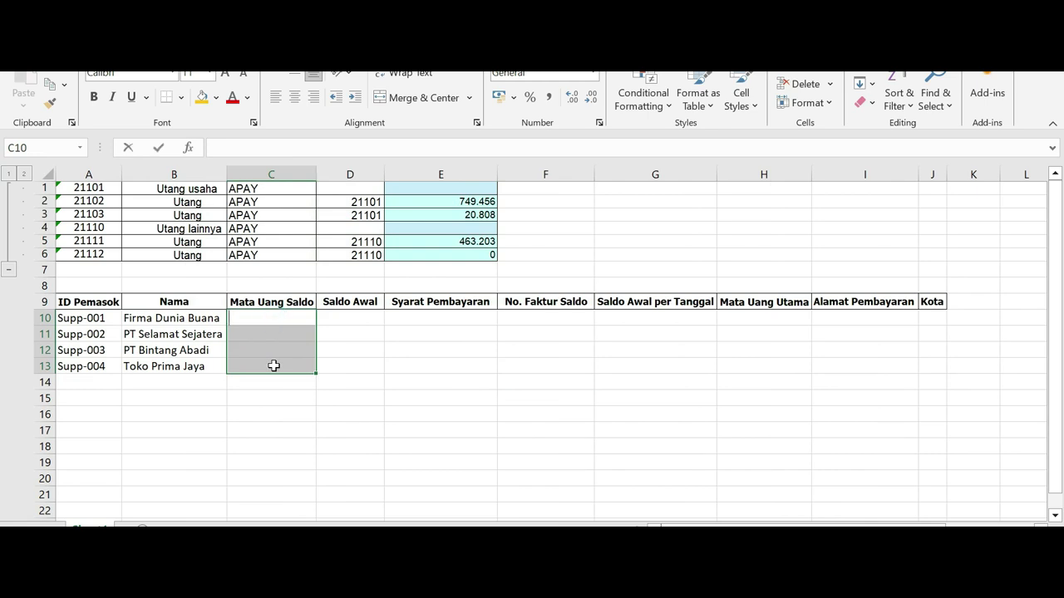
key(BackSpace)
key(BackSpace)
key(BackSpace)
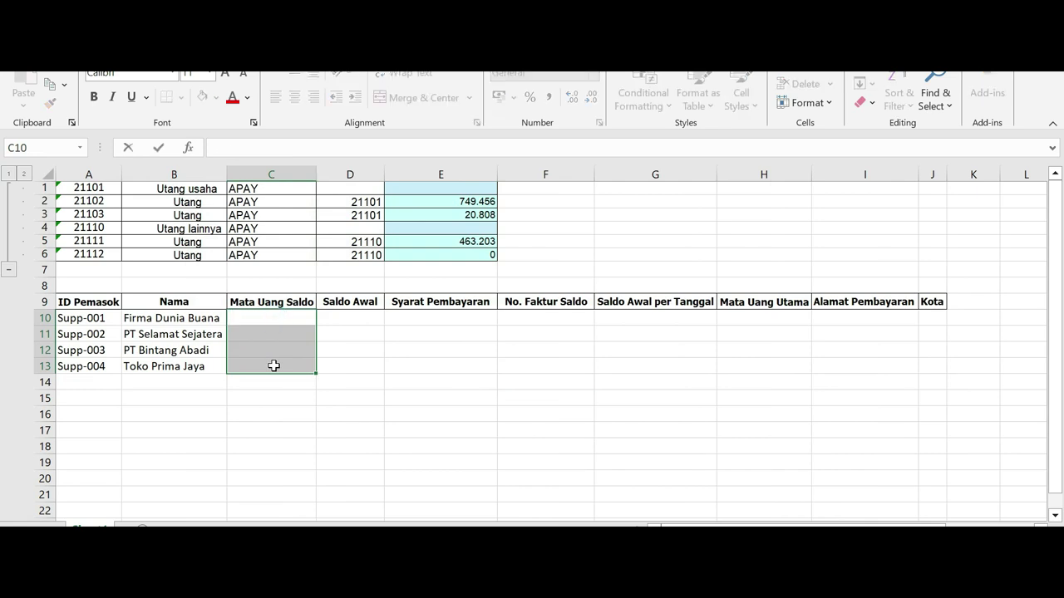
key(ctrl+Return)
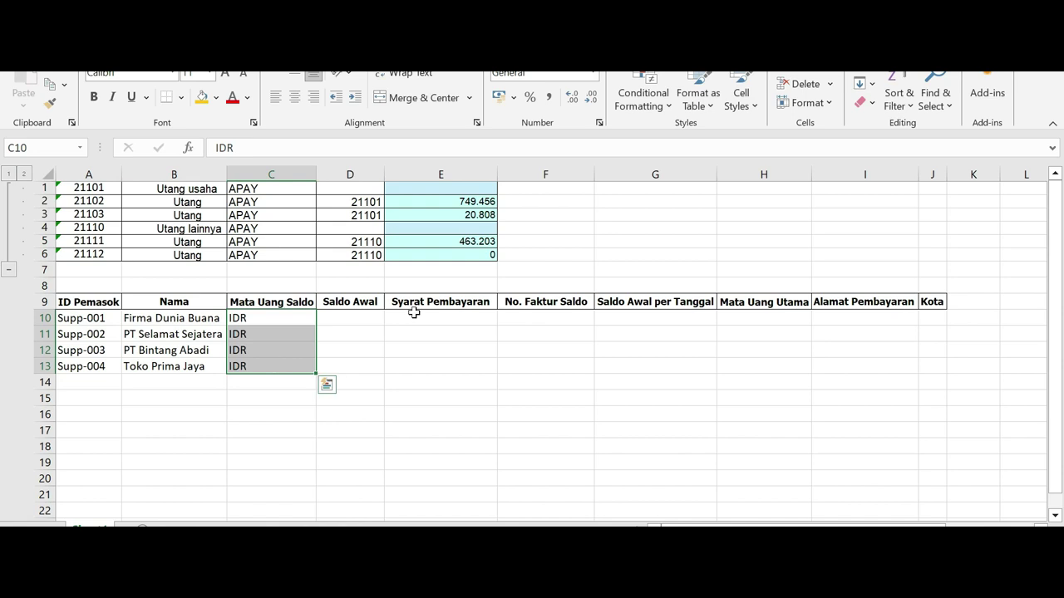
Link opening balances D10:D13 to =E2, =E3, =E5 and =E6.
click(342, 320)
text(=)
click(462, 203)
key(Return)
text(=)
click(467, 214)
key(Return)
text(=)
click(473, 241)
key(Return)
text(=)
click(470, 254)
key(Return)
Fill E10:E13 with the payment terms Net 30.
click(435, 316)
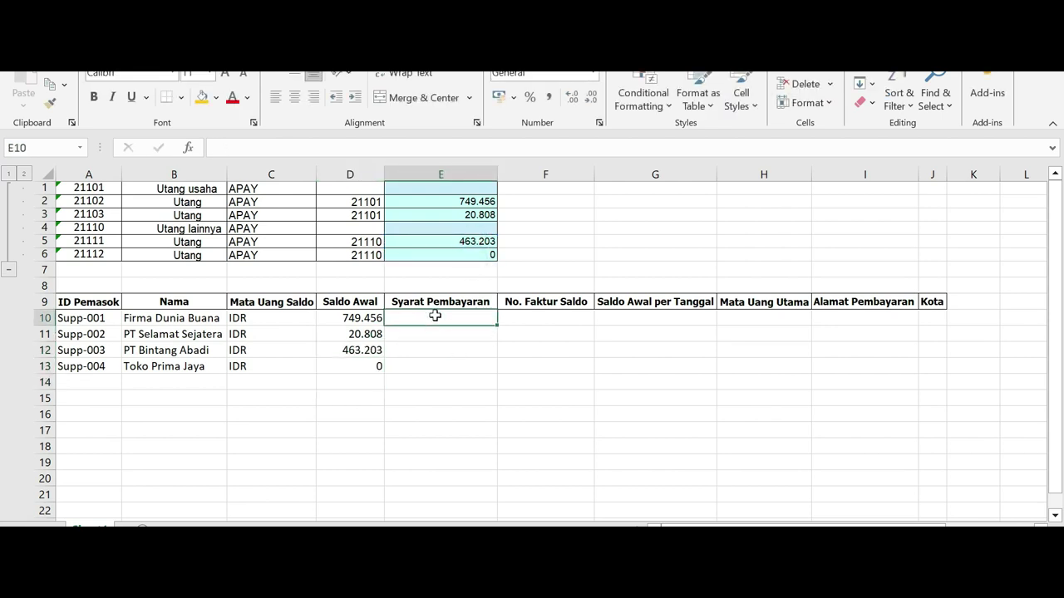
drag(435, 317, 437, 364)
text(ne)
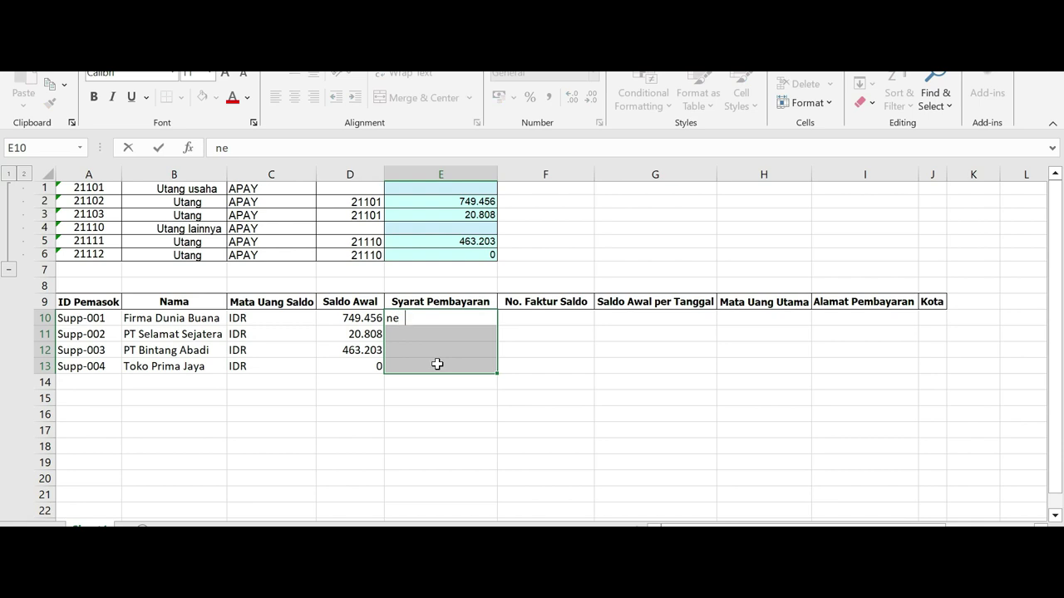
key(BackSpace)
key(BackSpace)
text(Ne)
key(ctrl+Return)
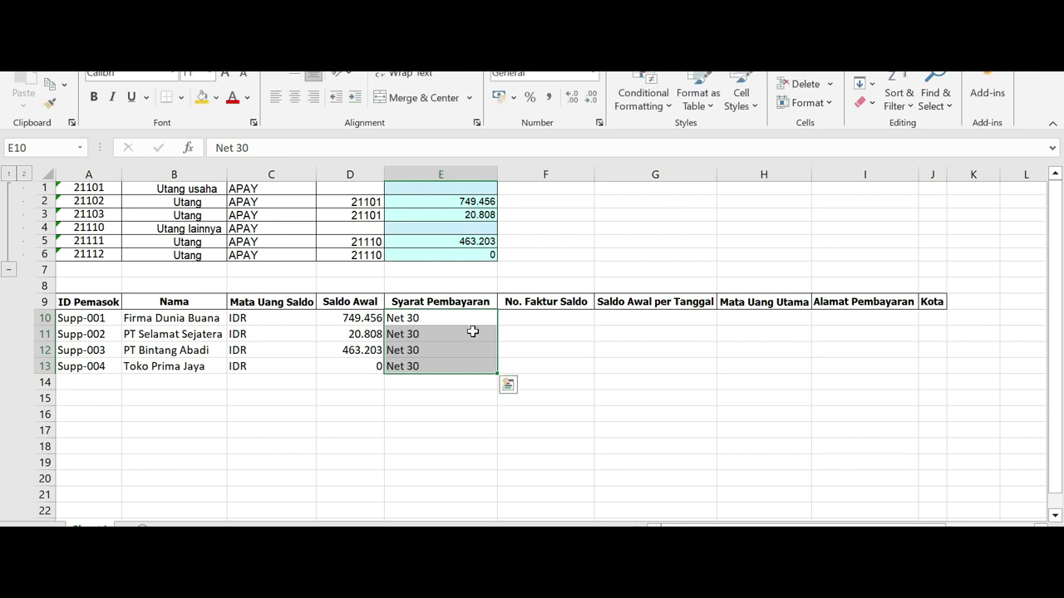
click(516, 318)
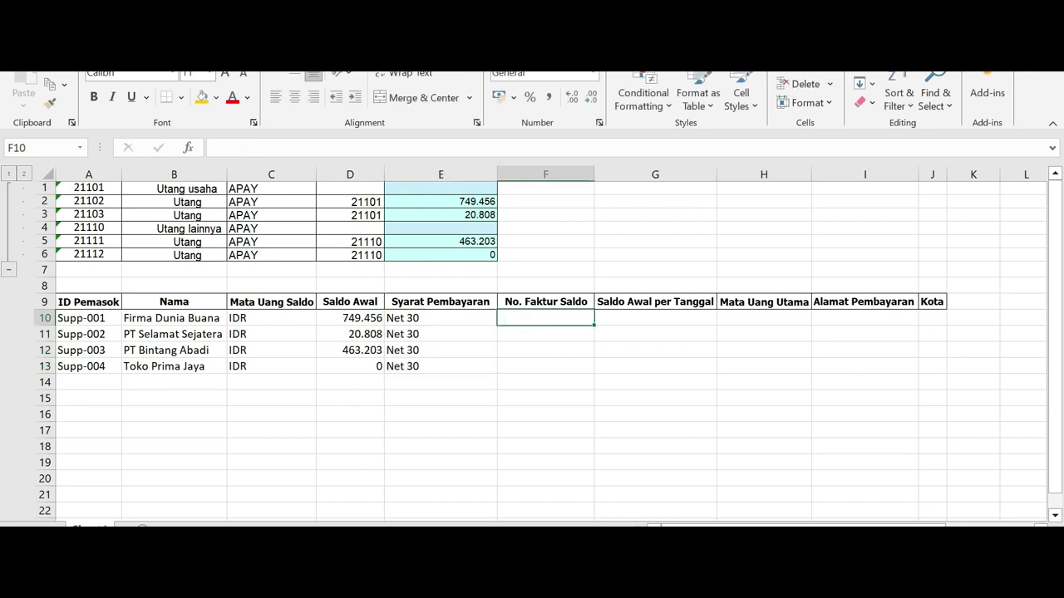
Enter invoice numbers Sup-0012345, FA/20/12/09123489, BTNA-012124 and SI-PRm-00124 in F10:F13.
text(Supp)
text(001)
text(2345)
key(Return)
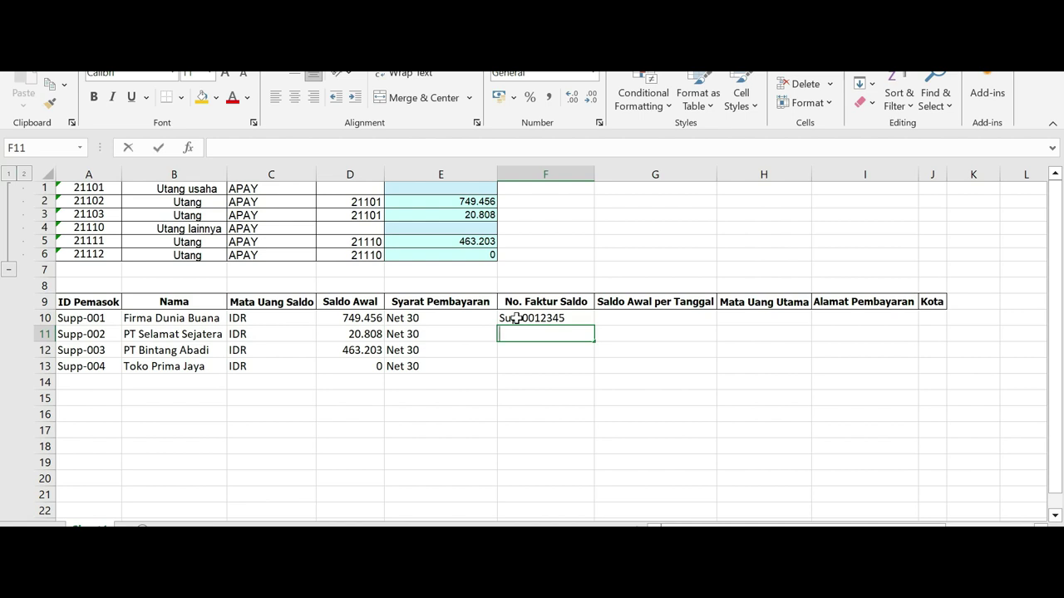
text(FA)
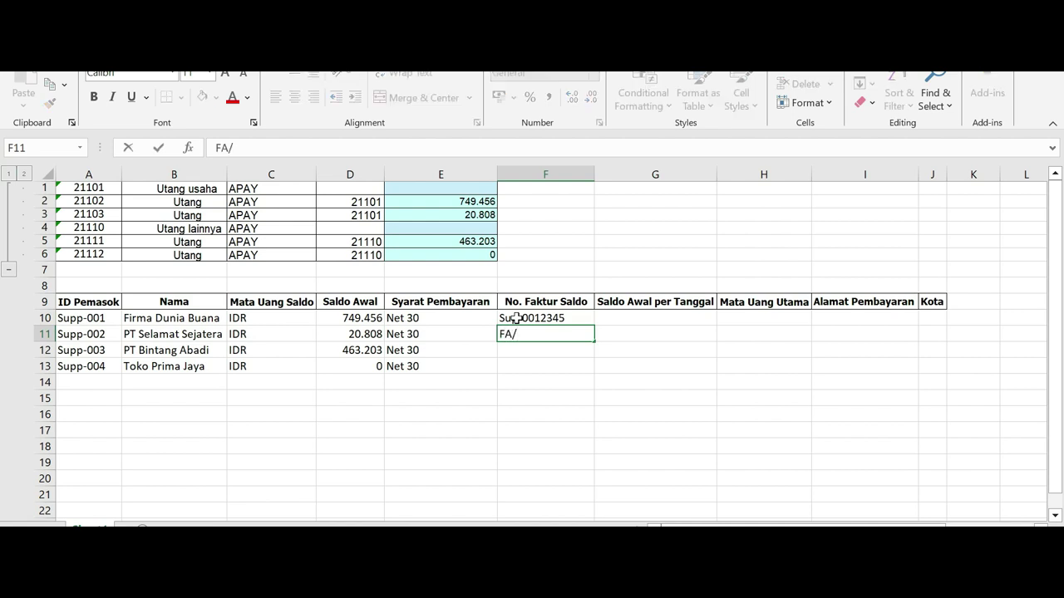
text(/20/12/0)
text(9123489)
key(Return)
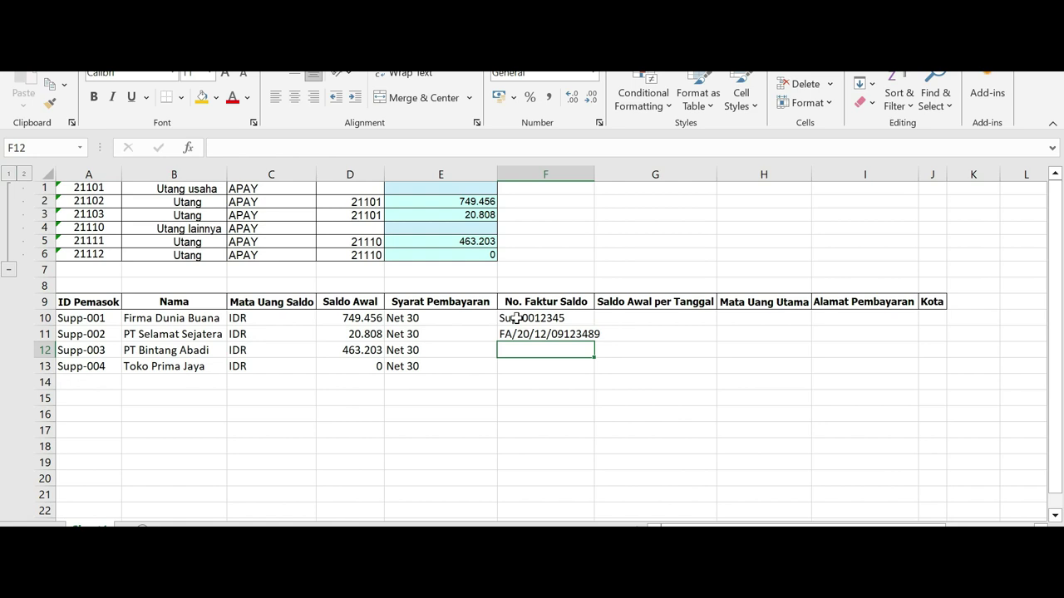
text(BTNA-)
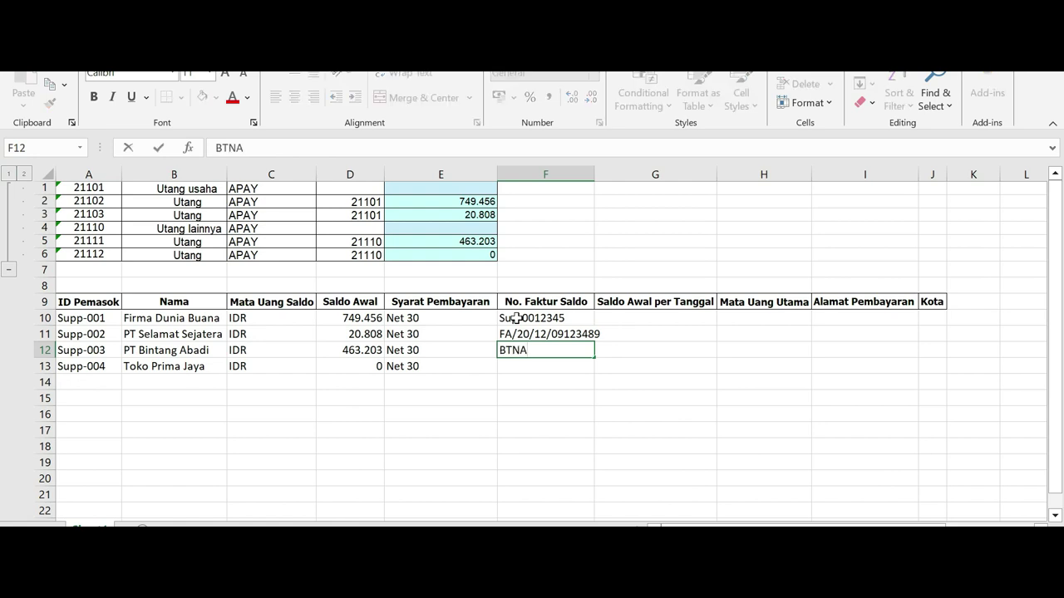
text(012124)
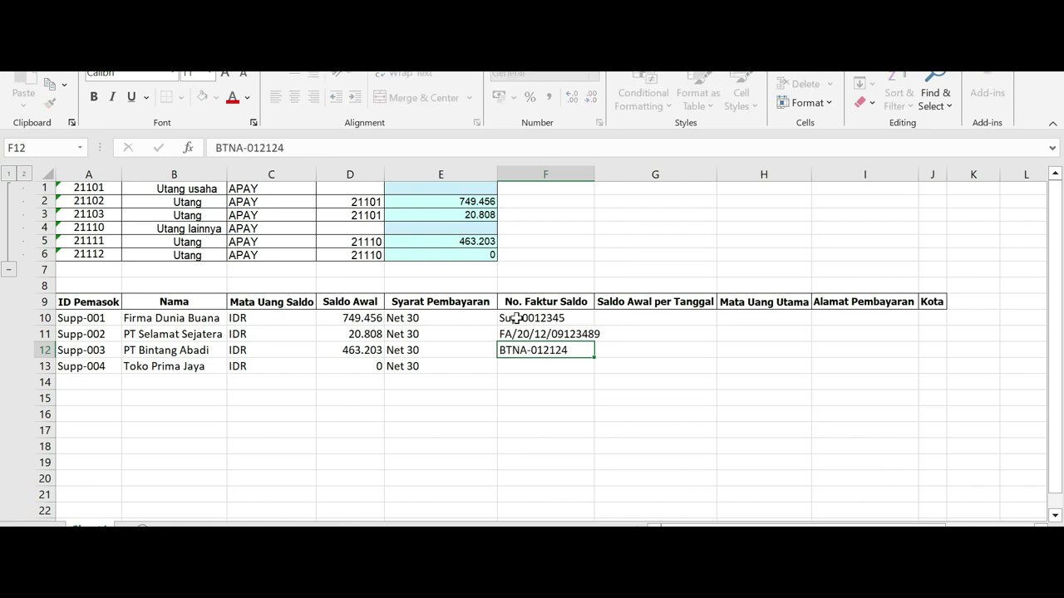
key(Return)
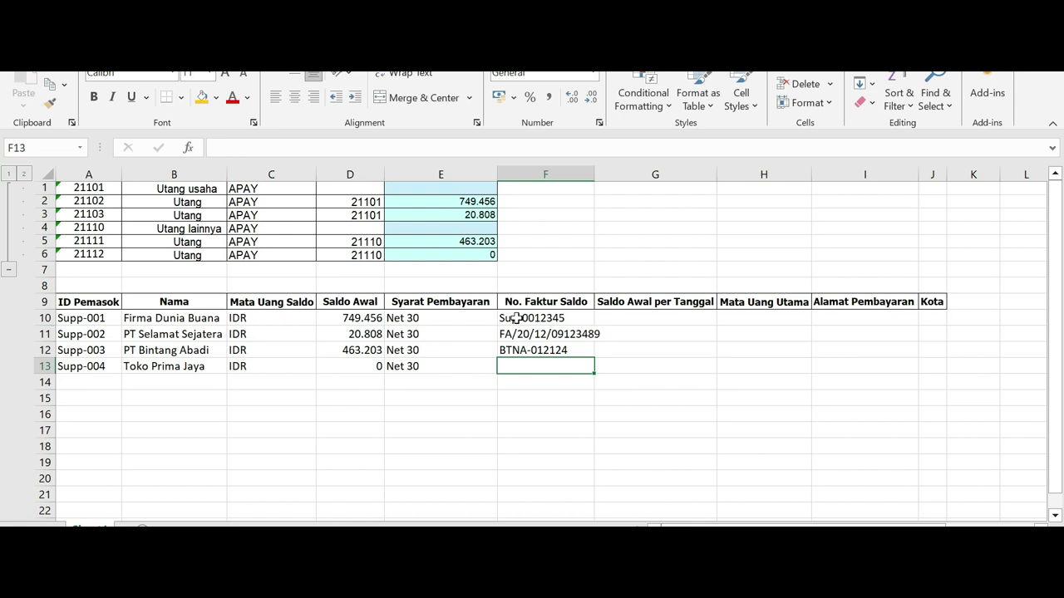
text(SI-PRm-00124)
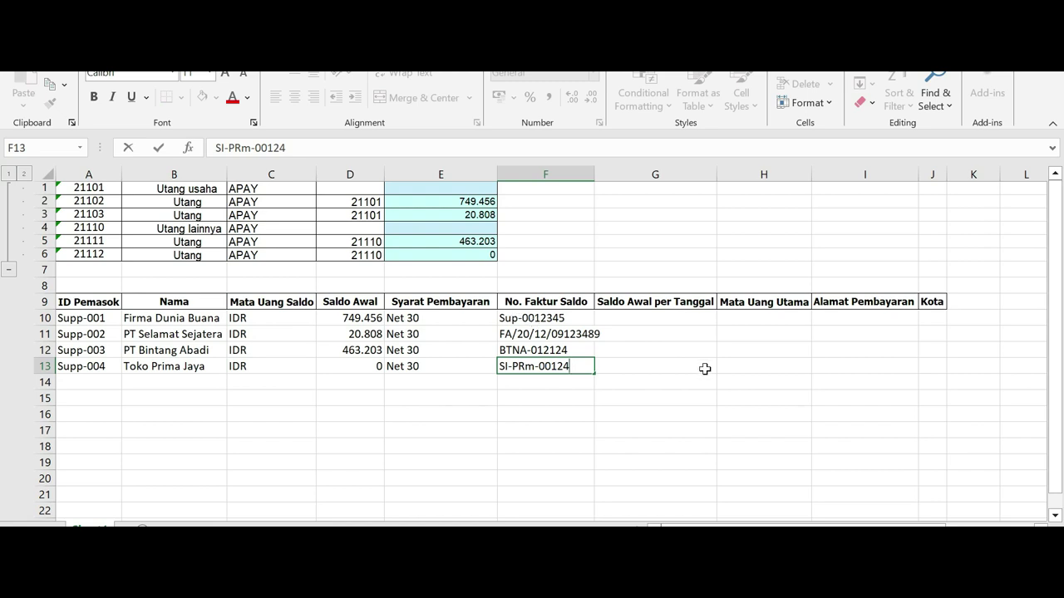
click(705, 368)
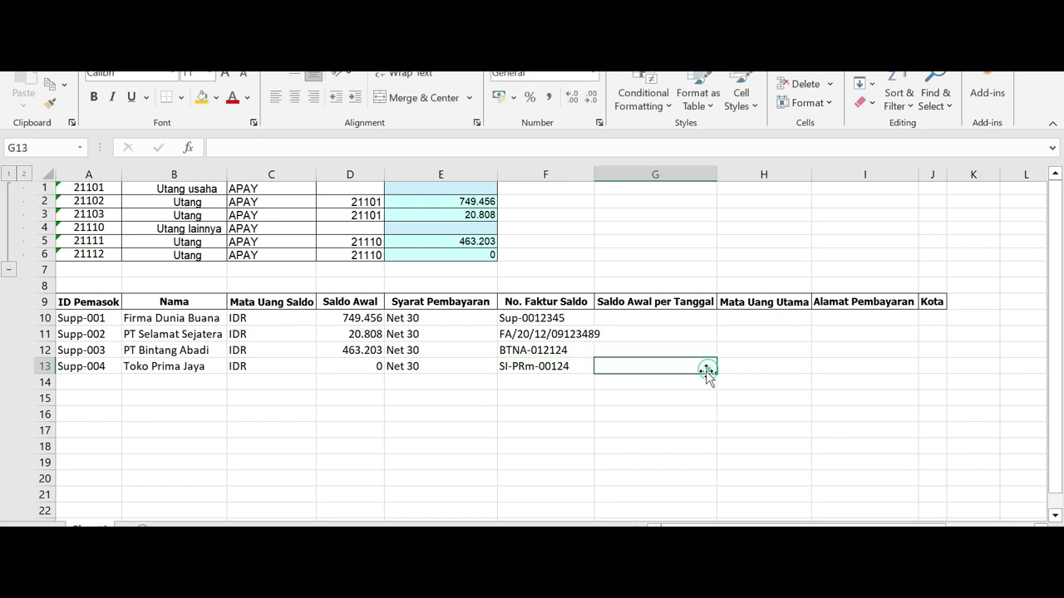
Widen column F and enter dates 12/12/2020, 15/12/2020, 30/11/2020 and 28/12/2020 in G10:G13.
drag(594, 175, 621, 179)
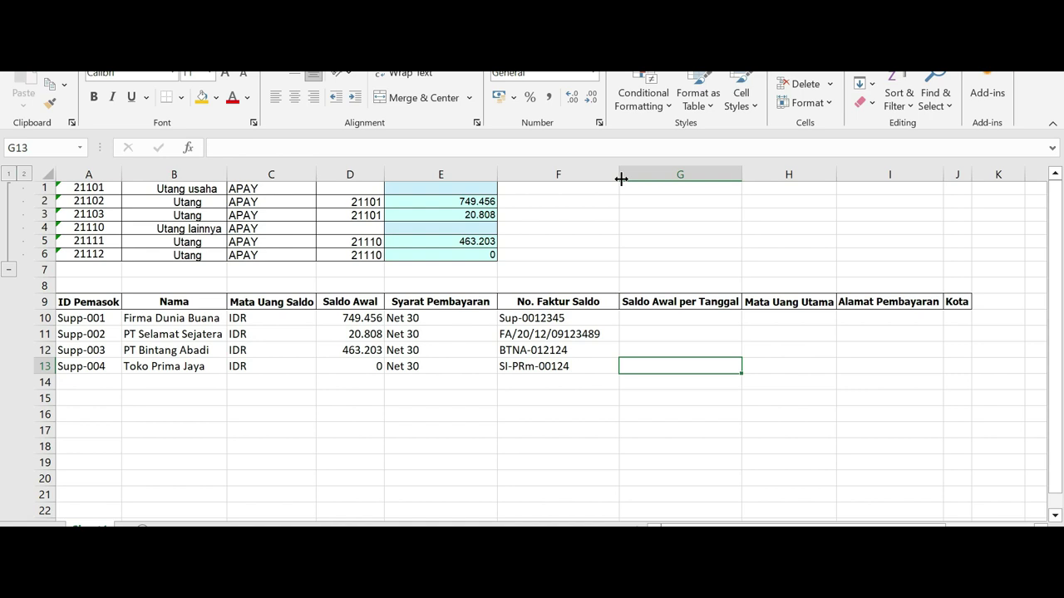
click(643, 316)
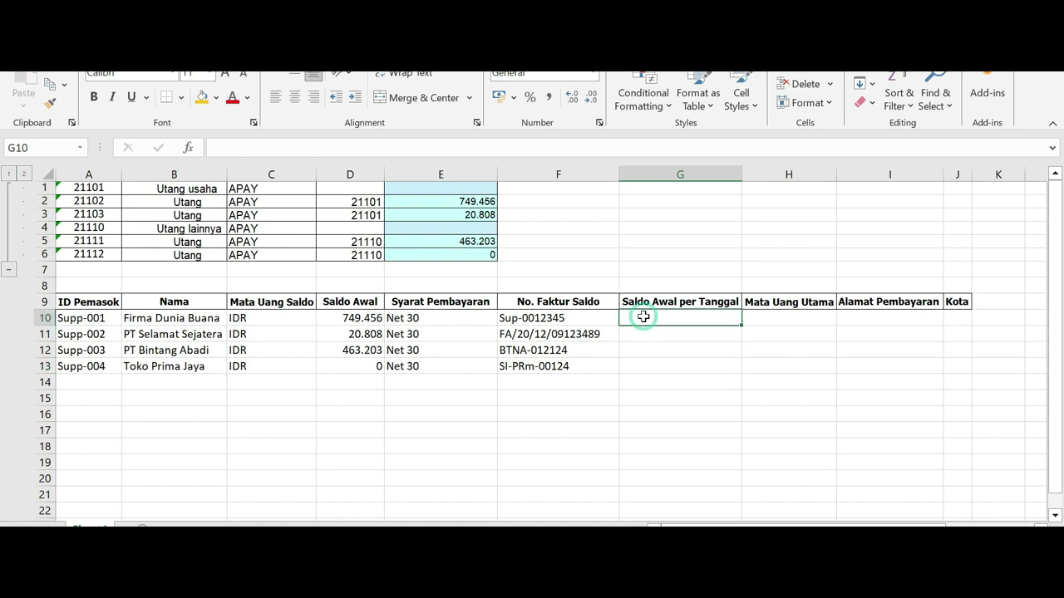
text(12/12/2020)
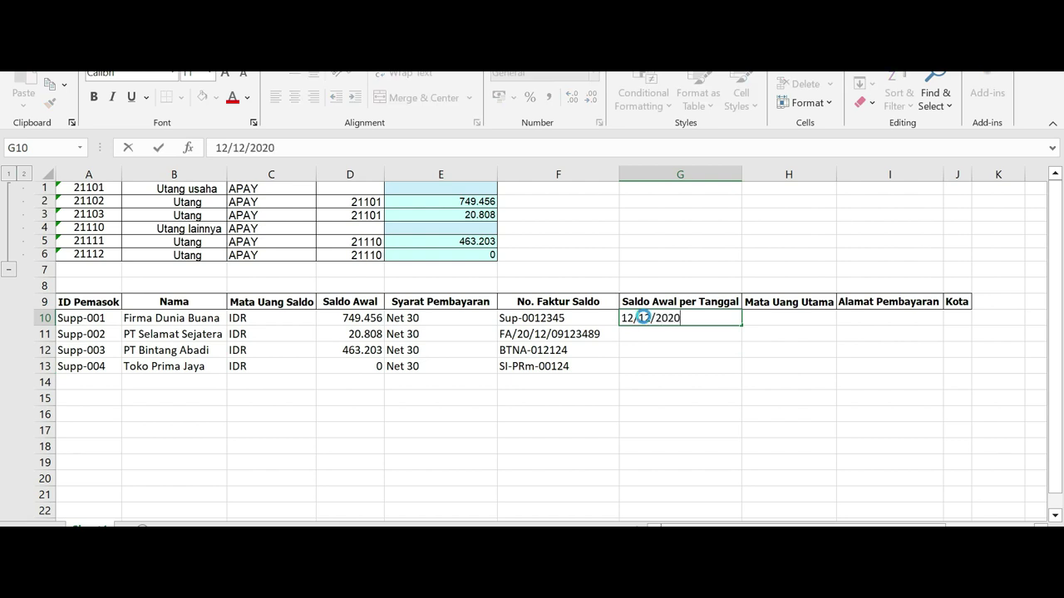
key(Return)
text(5/12/2020)
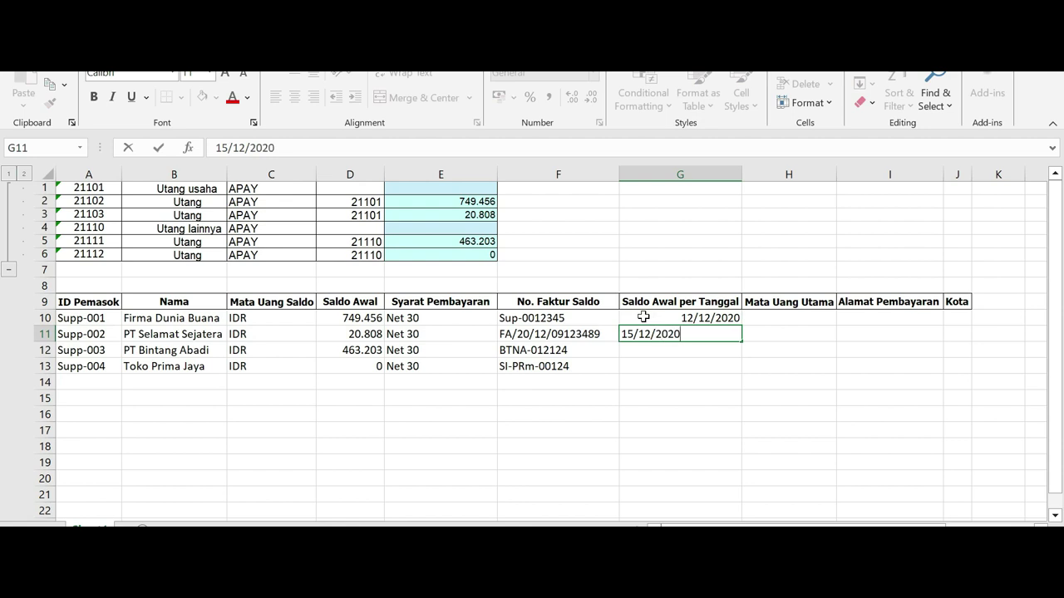
key(Return)
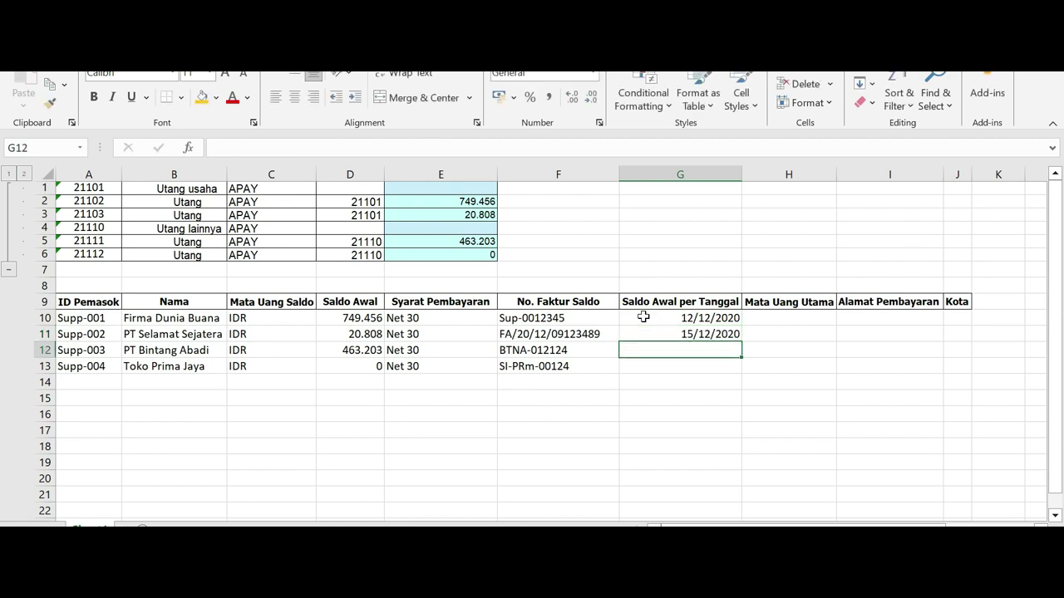
text(30/11/2020)
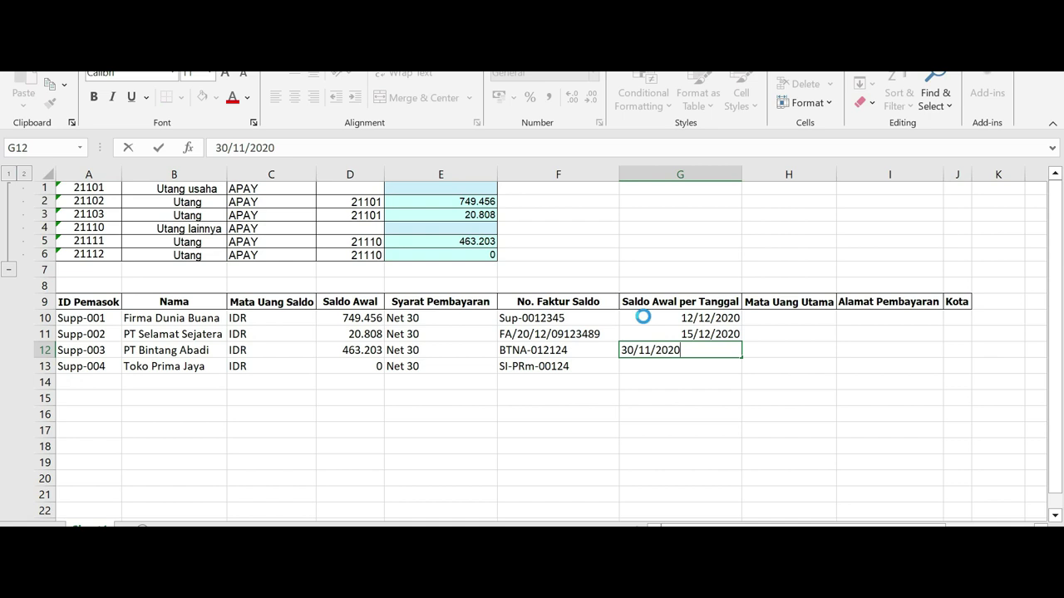
key(Return)
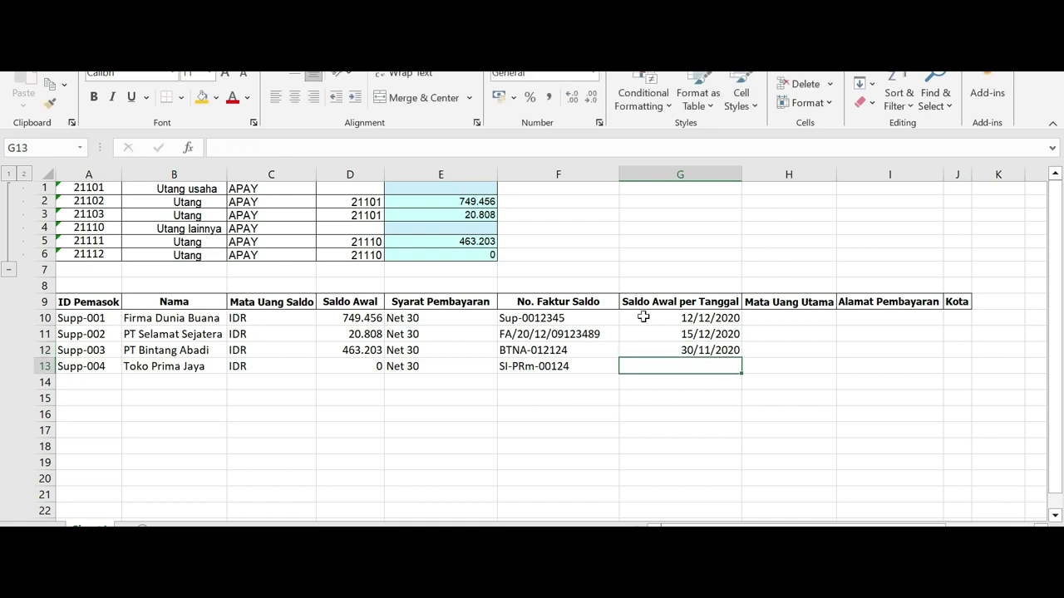
text(28/12/2020)
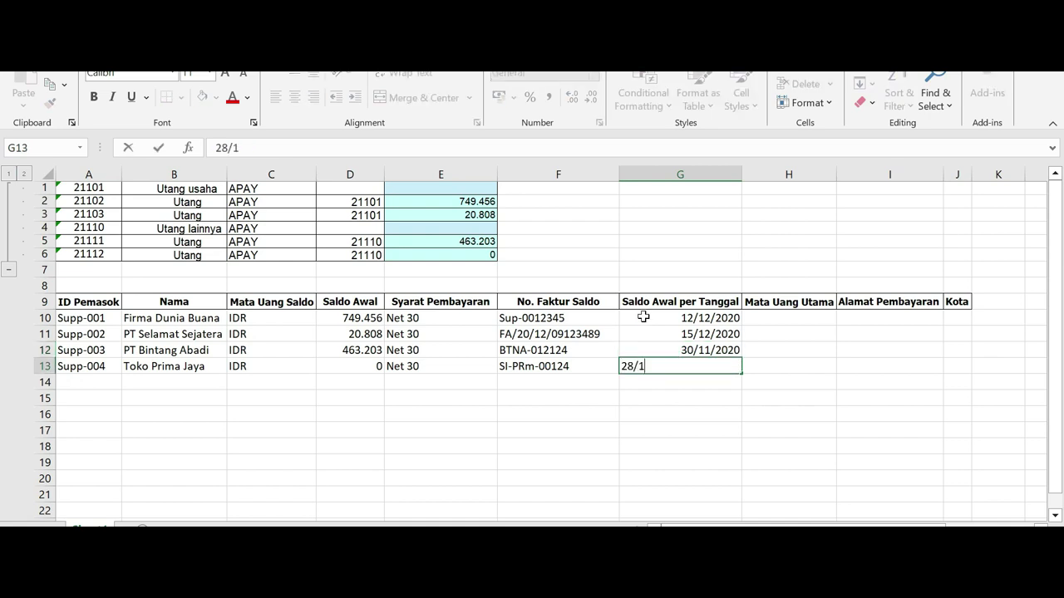
click(825, 336)
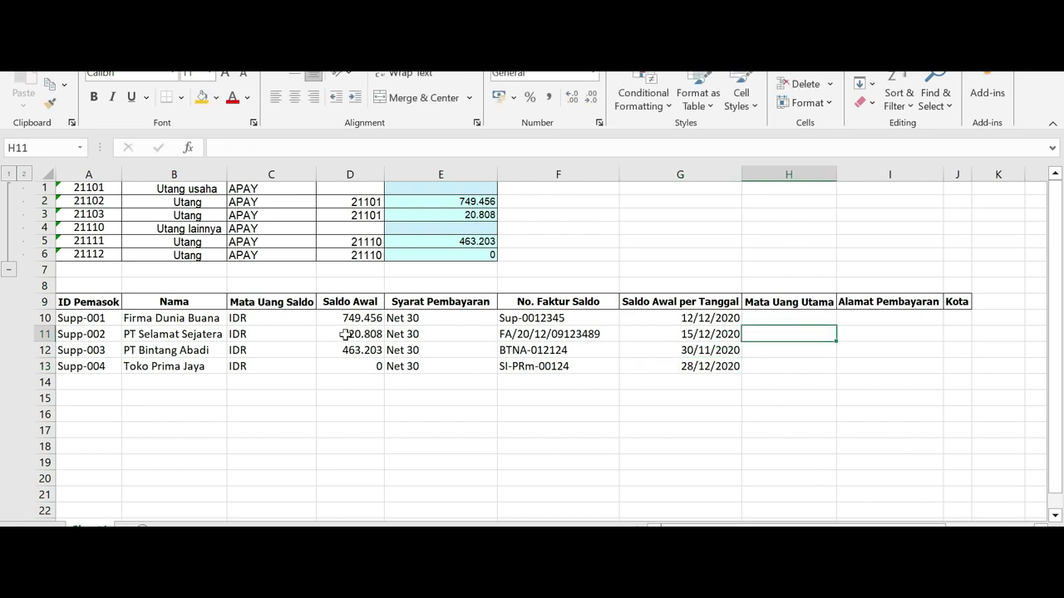
Copy the IDR values from C10:C13 into H10:H13 under Mata Uang Utama.
drag(264, 317, 264, 369)
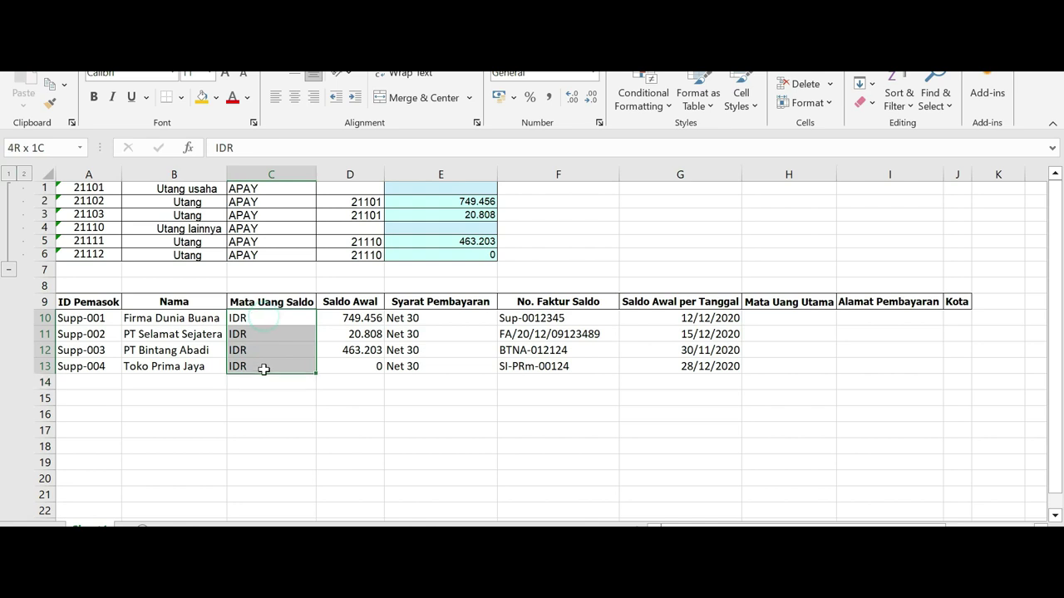
key(ctrl+c)
click(756, 320)
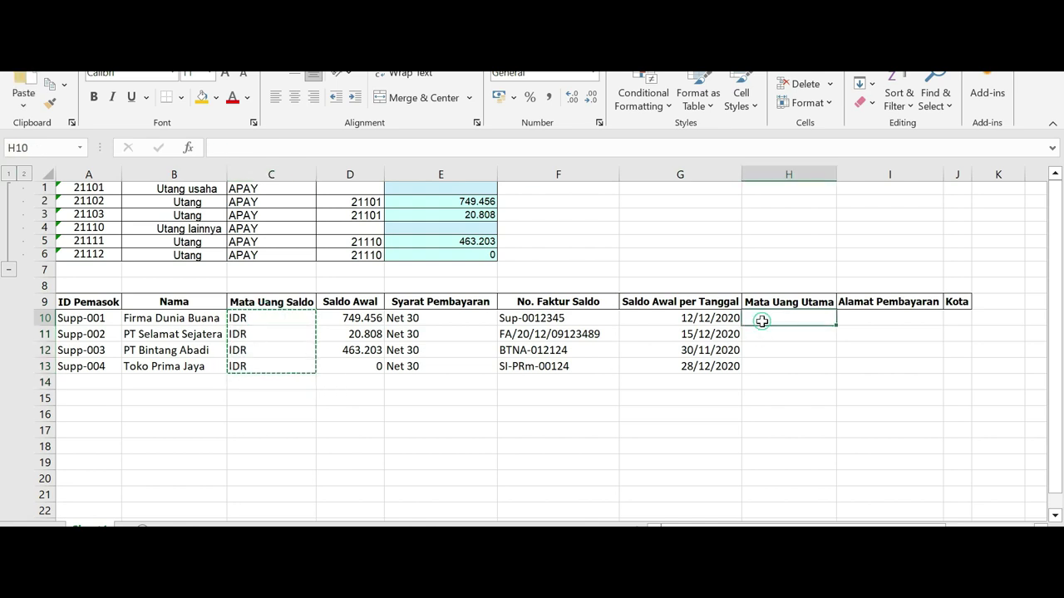
key(ctrl+v)
Fill I10:I13 under Alamat Pembayaran with Jakarta.
click(906, 316)
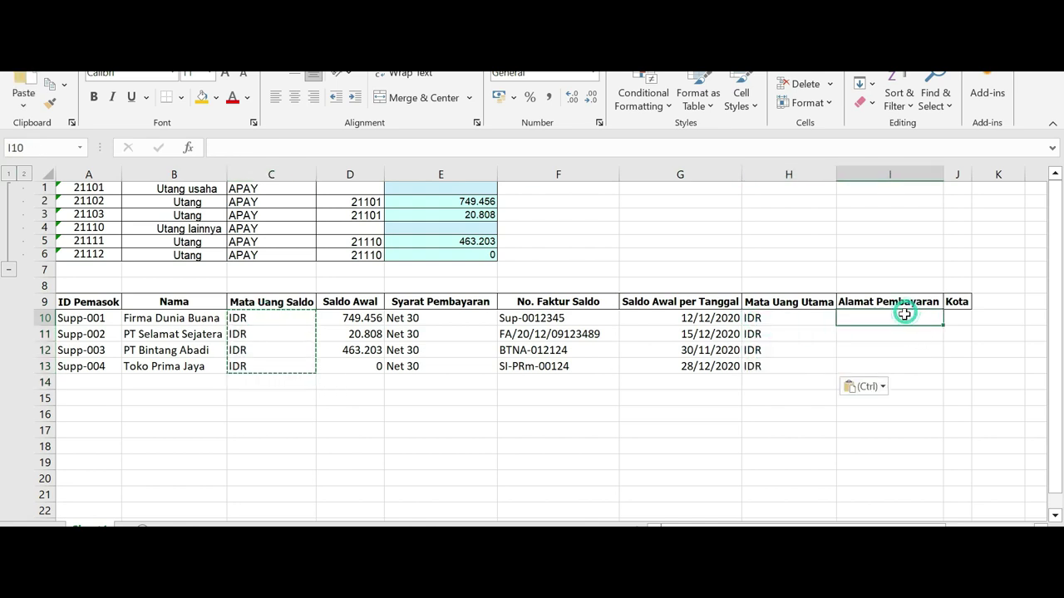
drag(904, 315, 893, 357)
key(Escape)
text(Jakart)
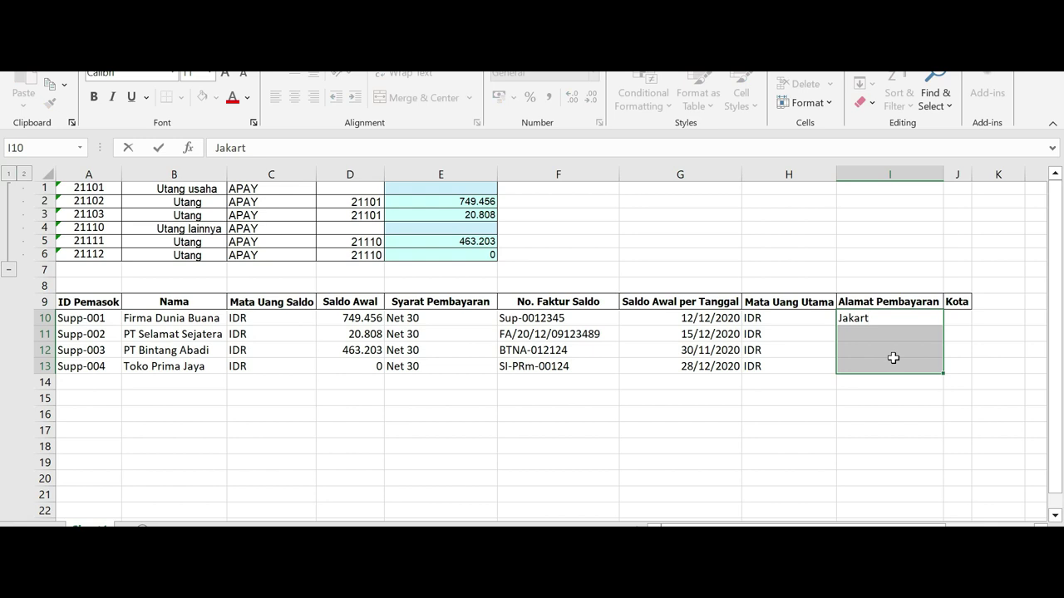
key(ctrl+Return)
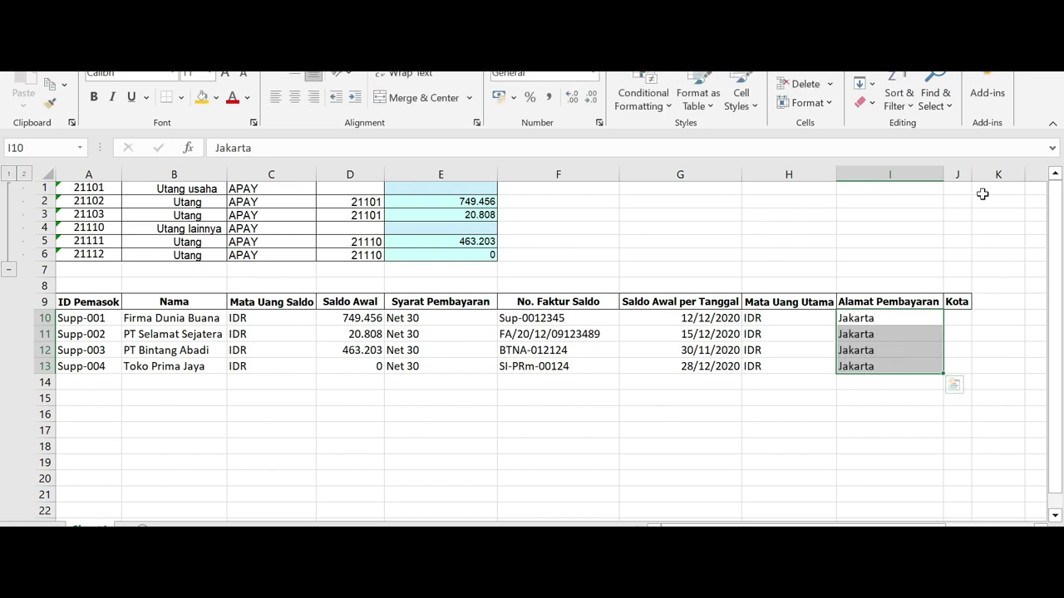
Widen the Kota column and copy Jakarta into J10:J13.
drag(972, 176, 1013, 182)
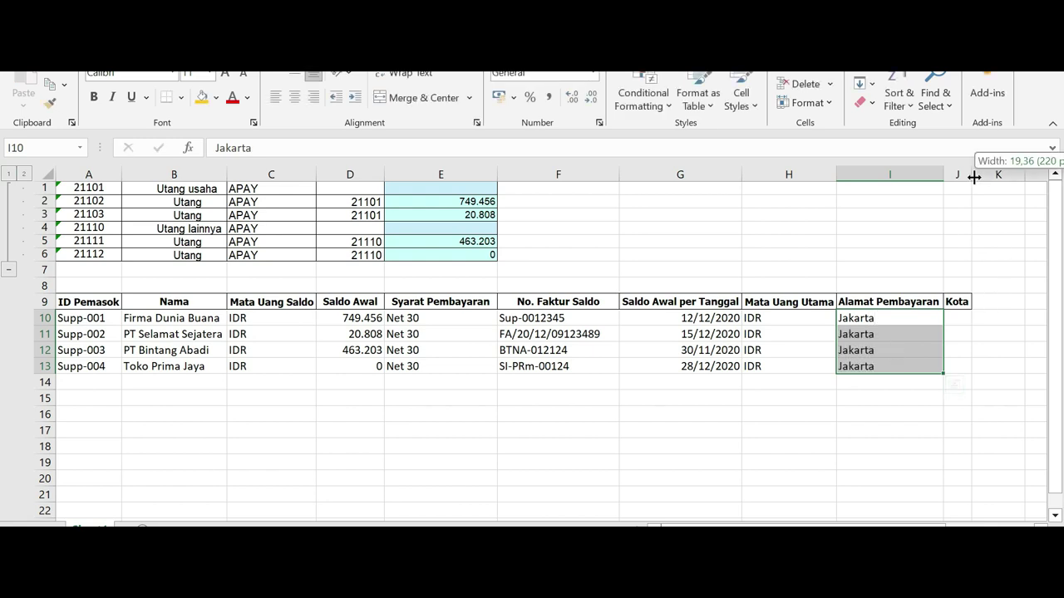
click(961, 321)
drag(915, 322, 914, 366)
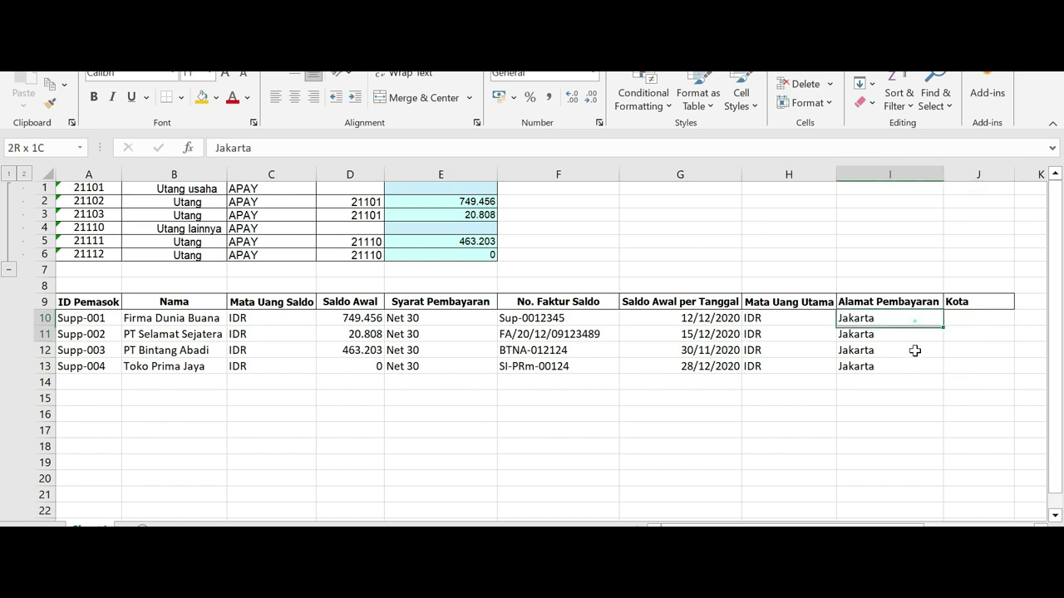
key(ctrl+c)
click(976, 315)
drag(975, 315, 977, 365)
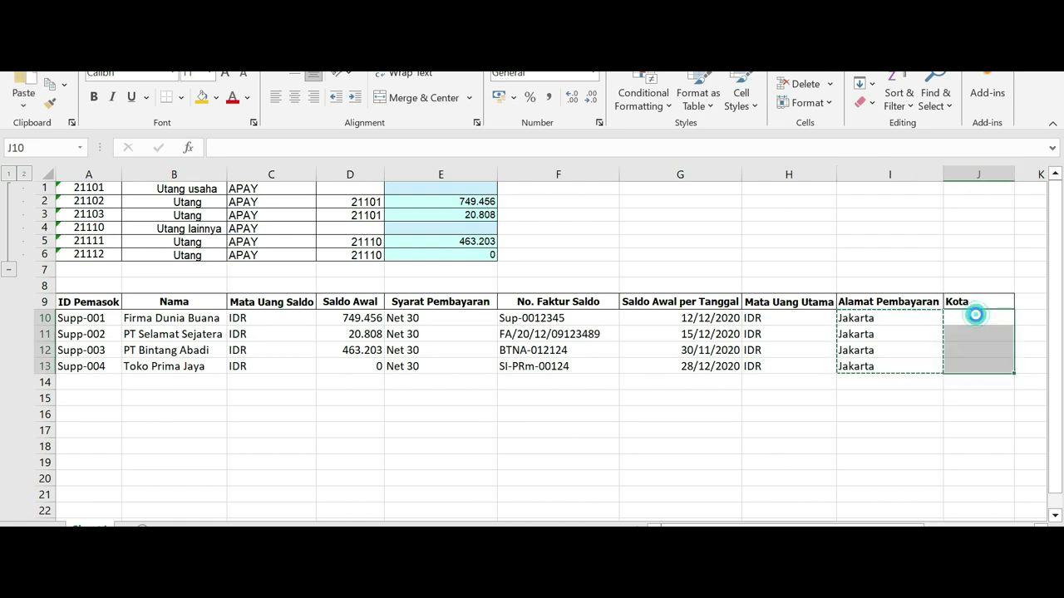
key(ctrl+v)
click(532, 349)
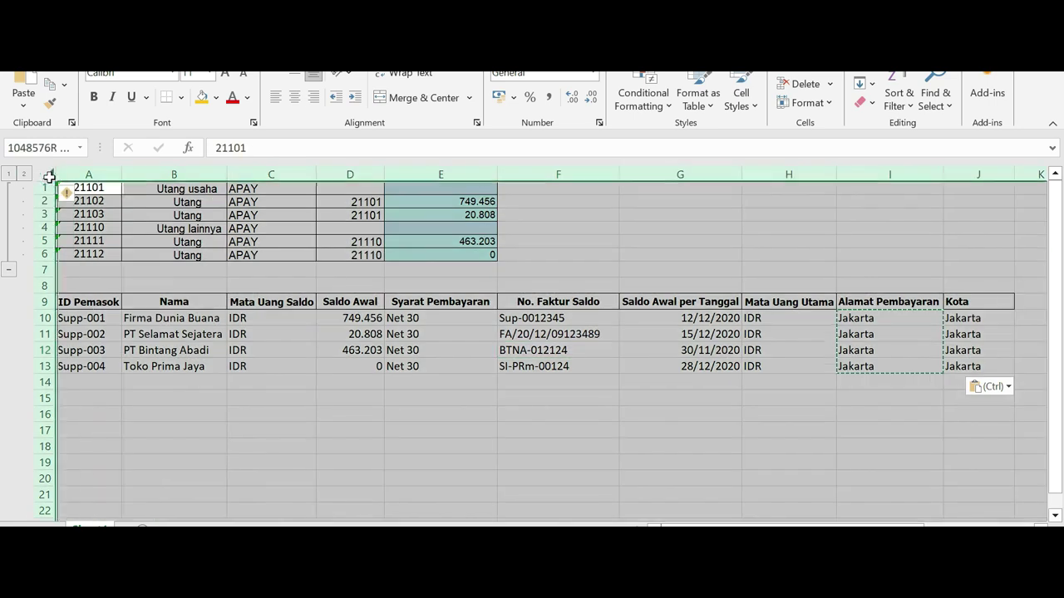
Copy the whole sheet and paste it back over itself as values.
click(48, 174)
key(ctrl+c)
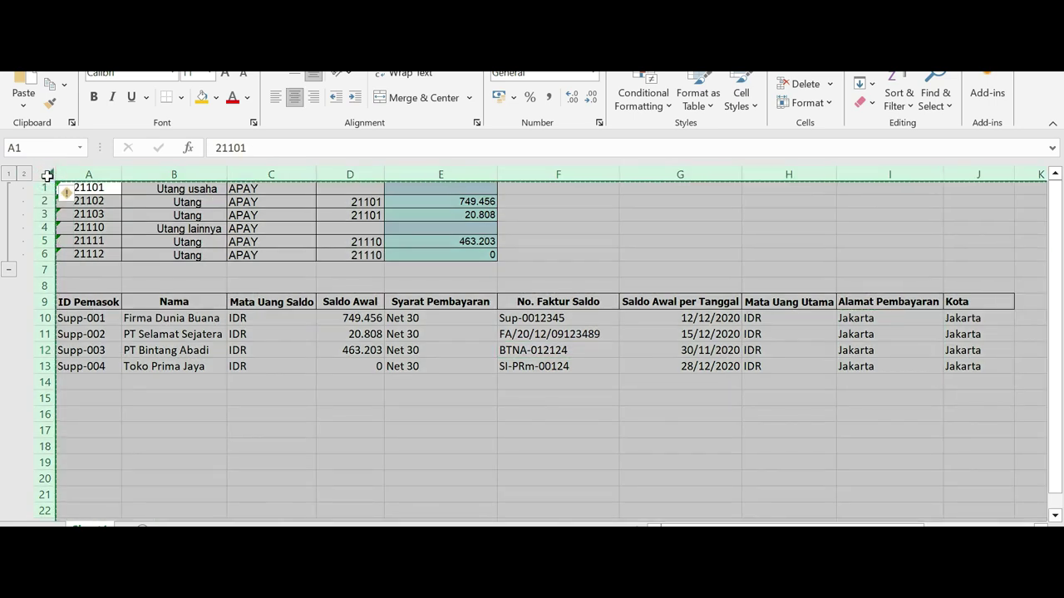
right_click(49, 177)
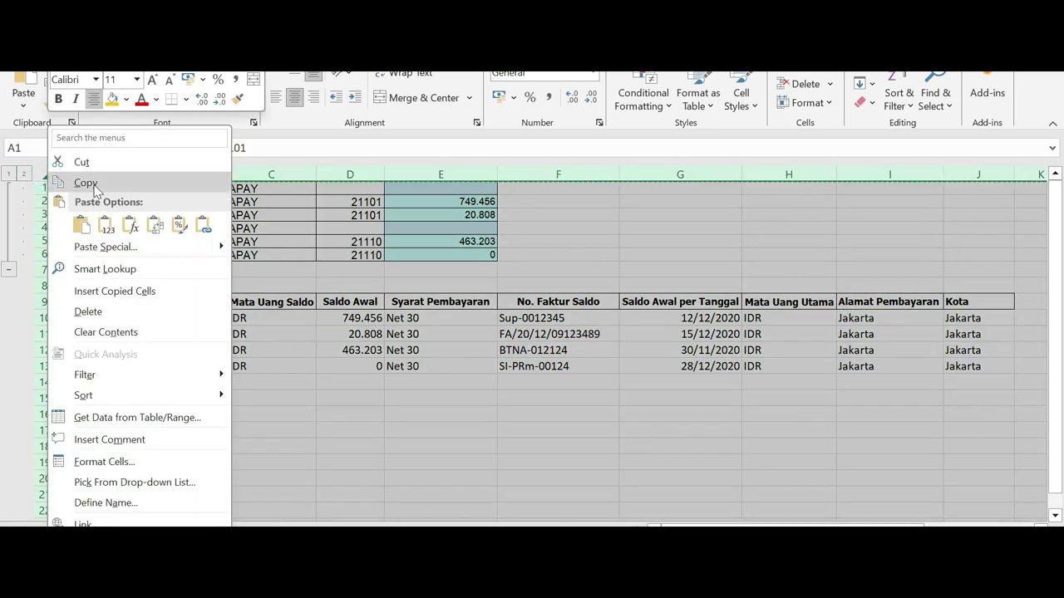
click(83, 183)
right_click(208, 137)
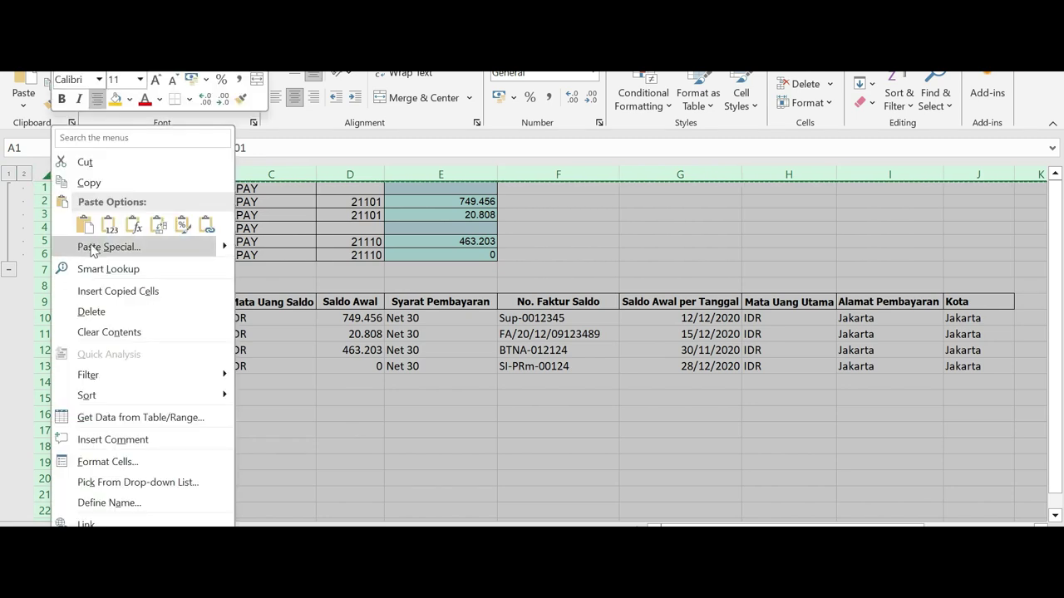
click(241, 220)
Delete rows 1–8 so the supplier table starts at row 1.
mouse_move(44, 188)
mouse_down()
mouse_move(55, 293)
mouse_move(50, 285)
mouse_up()
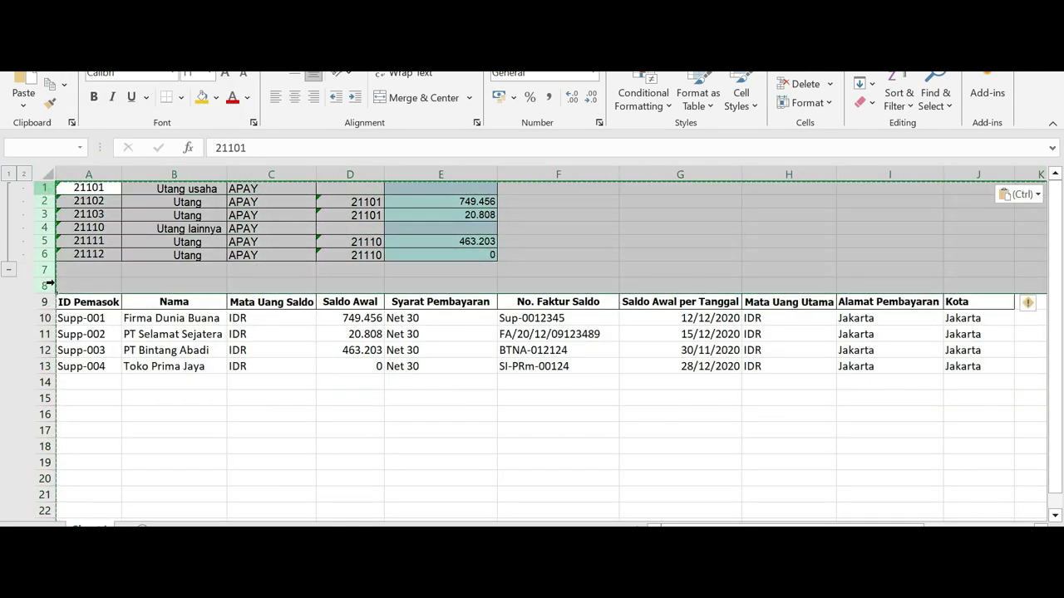
right_click(53, 269)
click(93, 431)
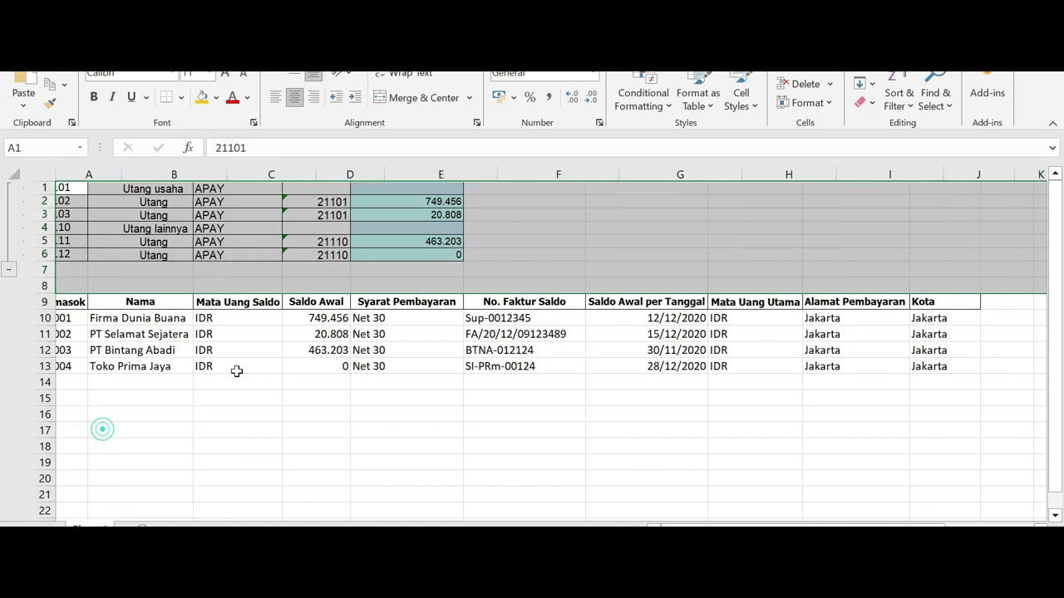
click(238, 380)
Apply All Borders to the supplier table A1:J5.
mouse_move(41, 190)
mouse_down()
mouse_move(822, 270)
mouse_move(948, 254)
mouse_up()
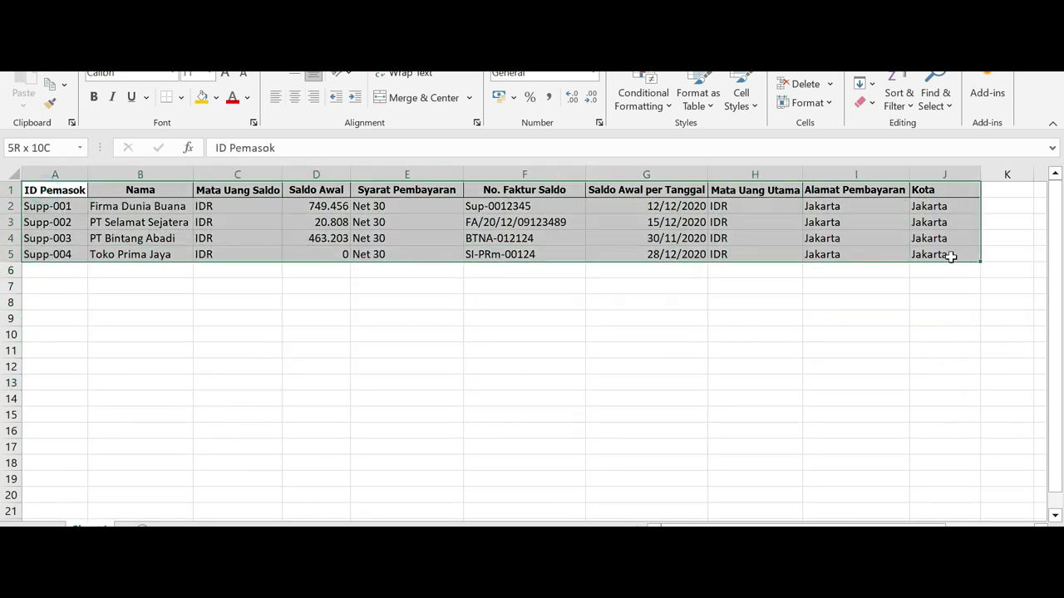
click(181, 97)
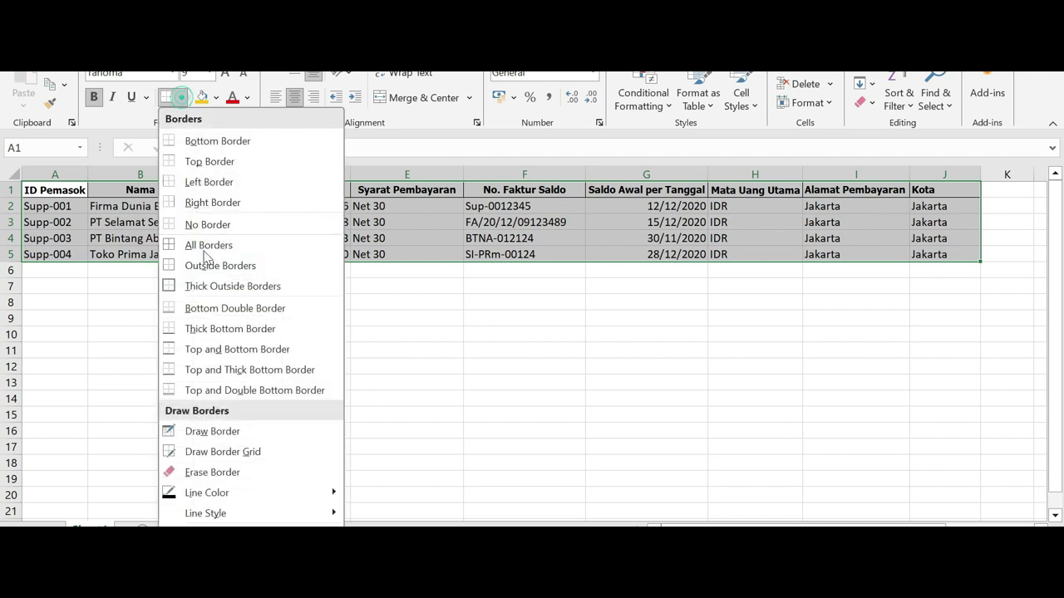
click(217, 243)
click(433, 345)
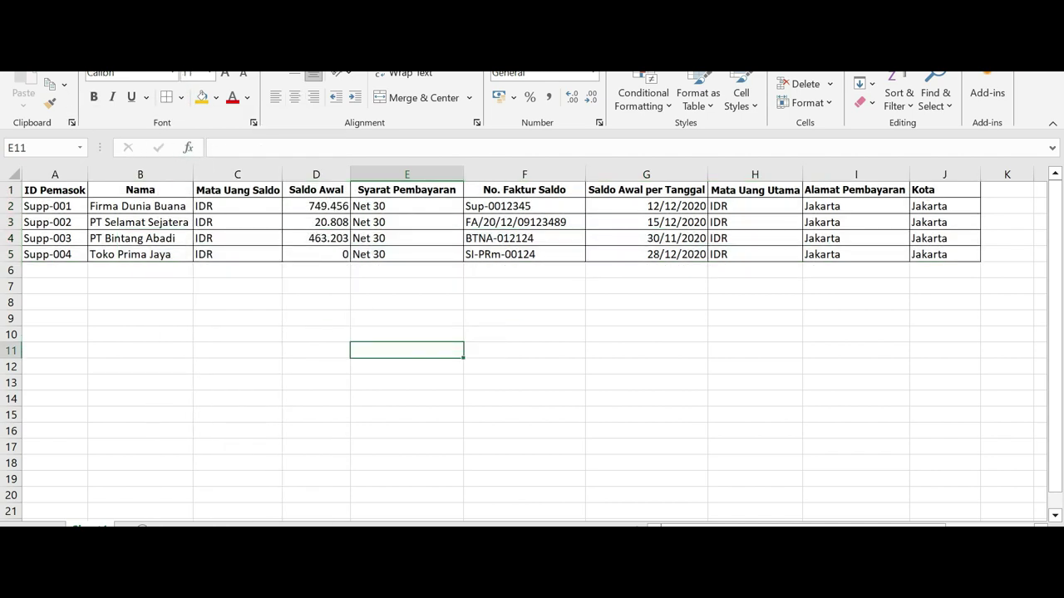
Save Book4 to Downloads under the name 'Hutang - Pemasok - AALI'.
click(29, 58)
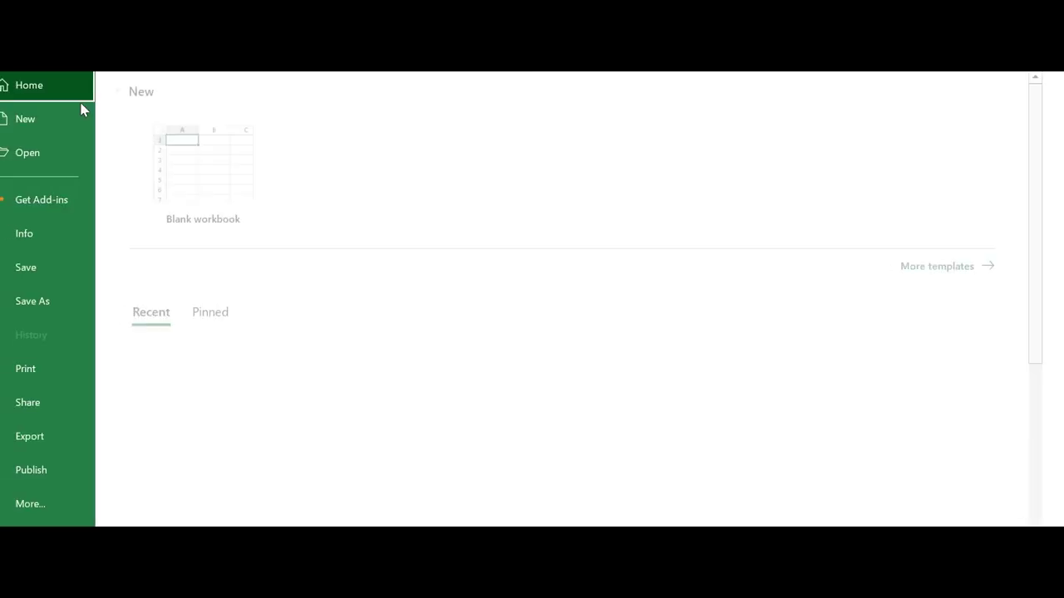
click(56, 299)
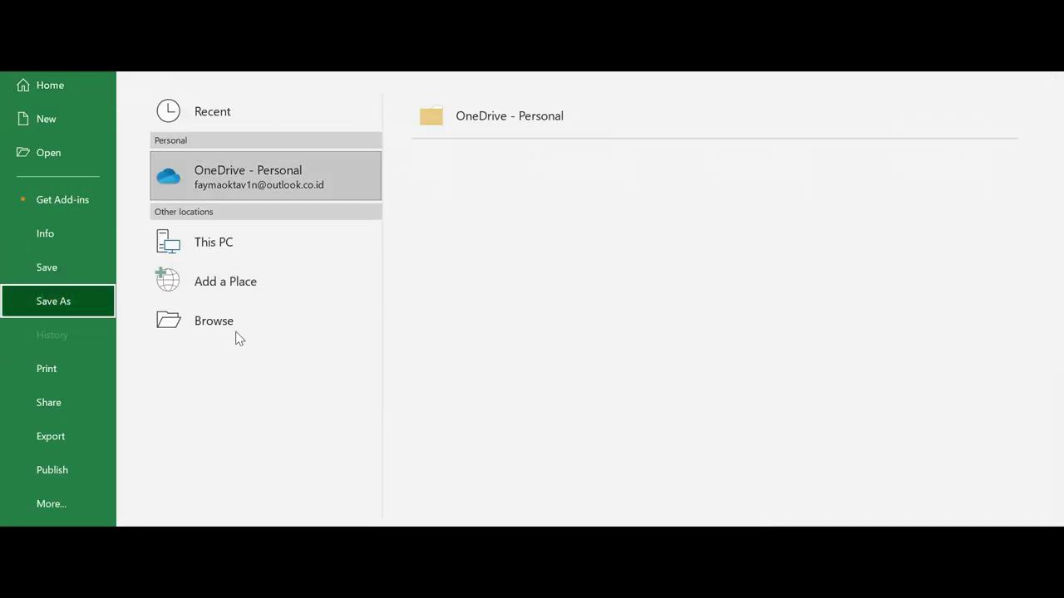
click(223, 317)
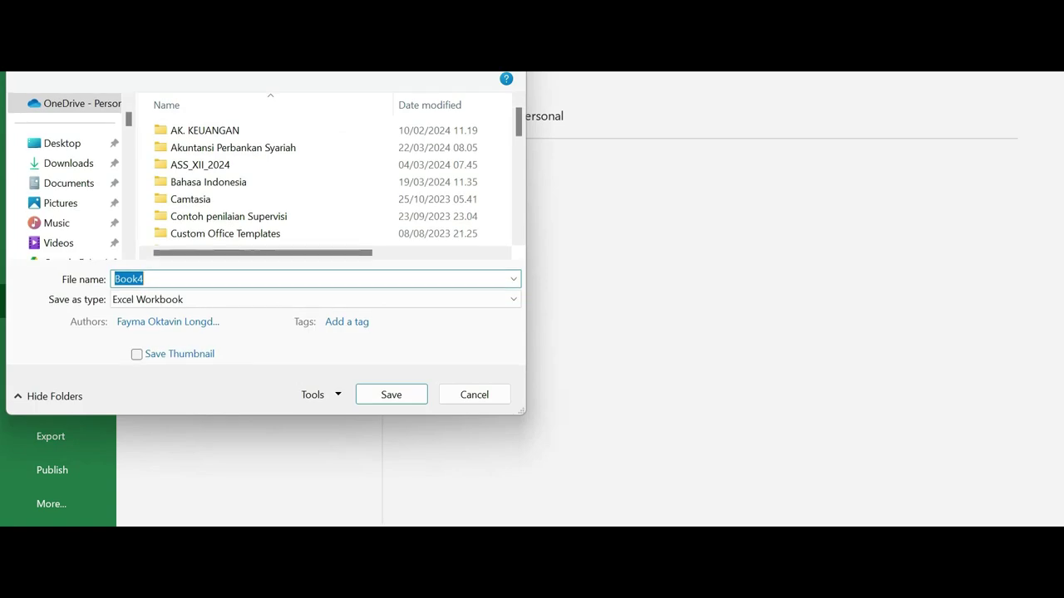
click(83, 165)
double_click(154, 279)
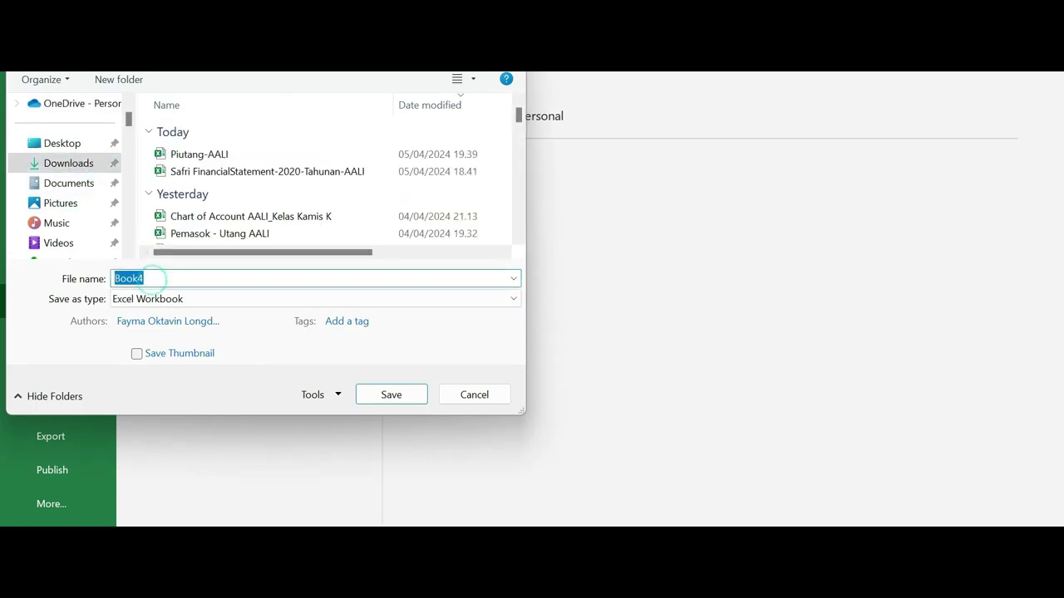
text(Hutang - Pemasok - AA)
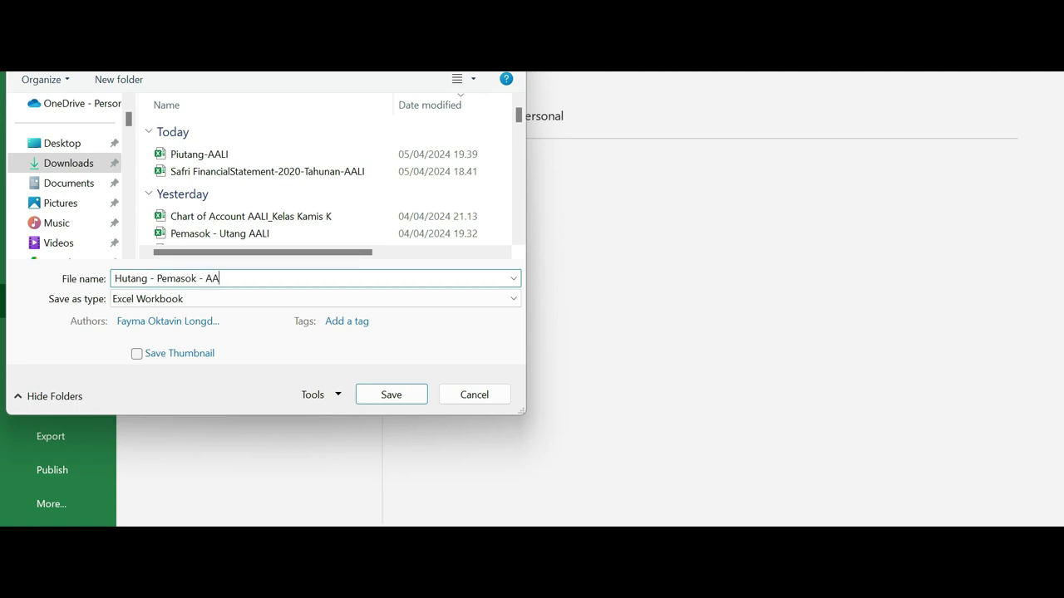
text(LI)
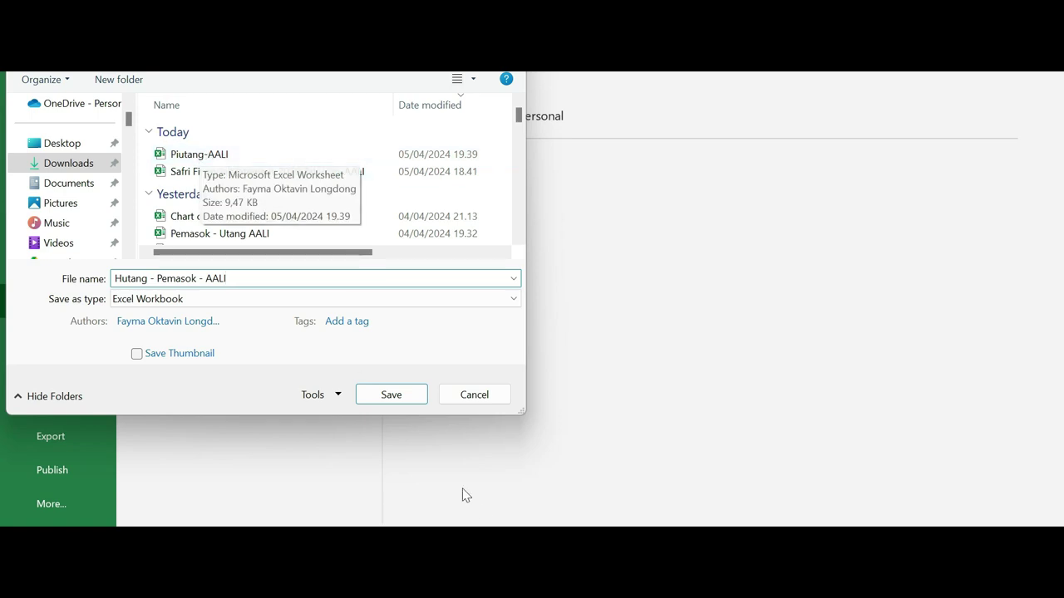
click(387, 400)
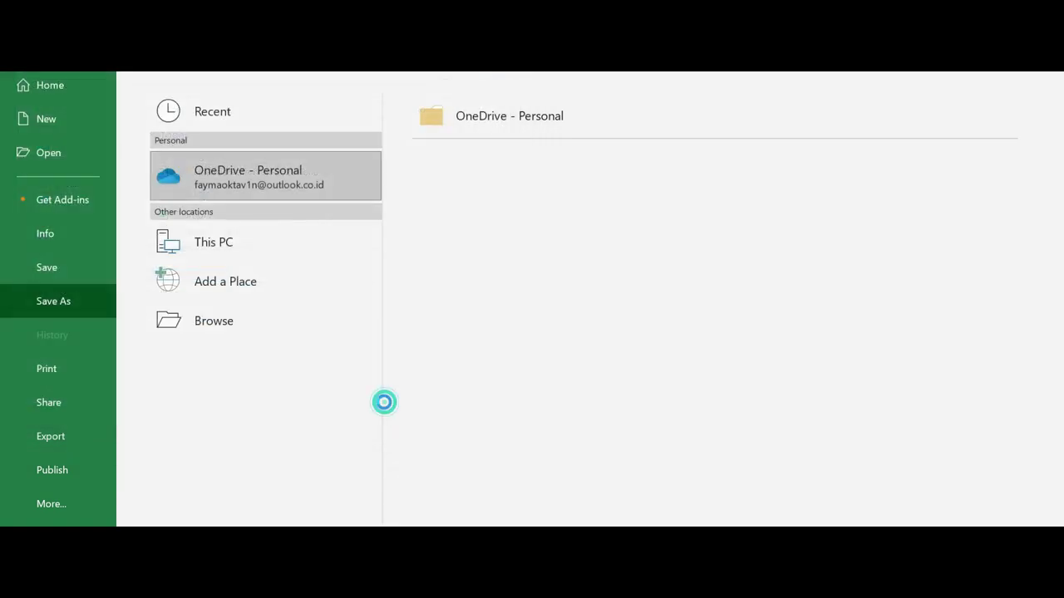
mouse_move(404, 540)
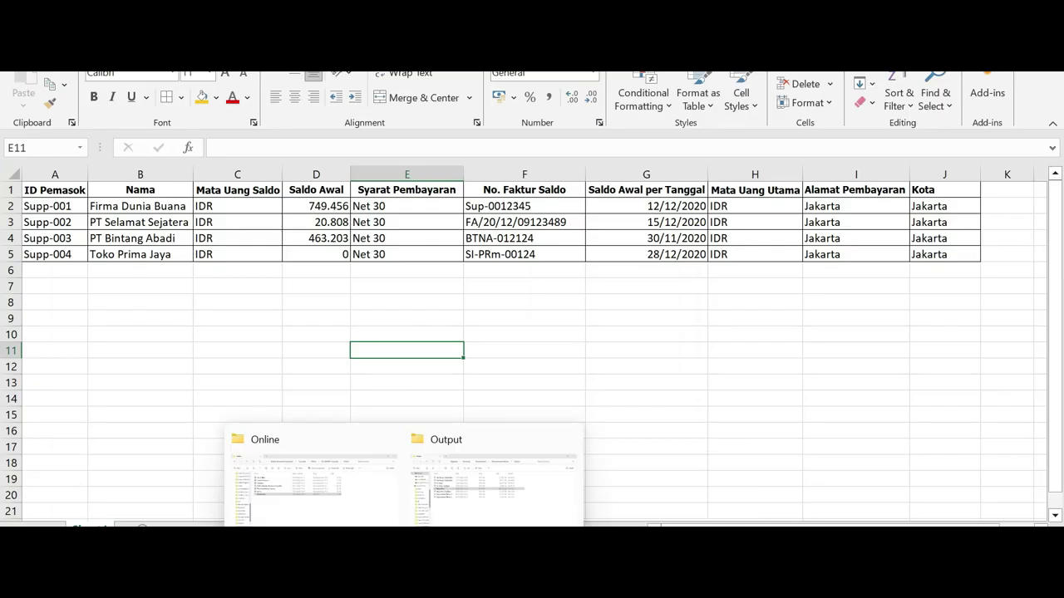
In the Downloads folder, rename Piutang-AALI to Piutang-Pemasok-AALI.
click(368, 459)
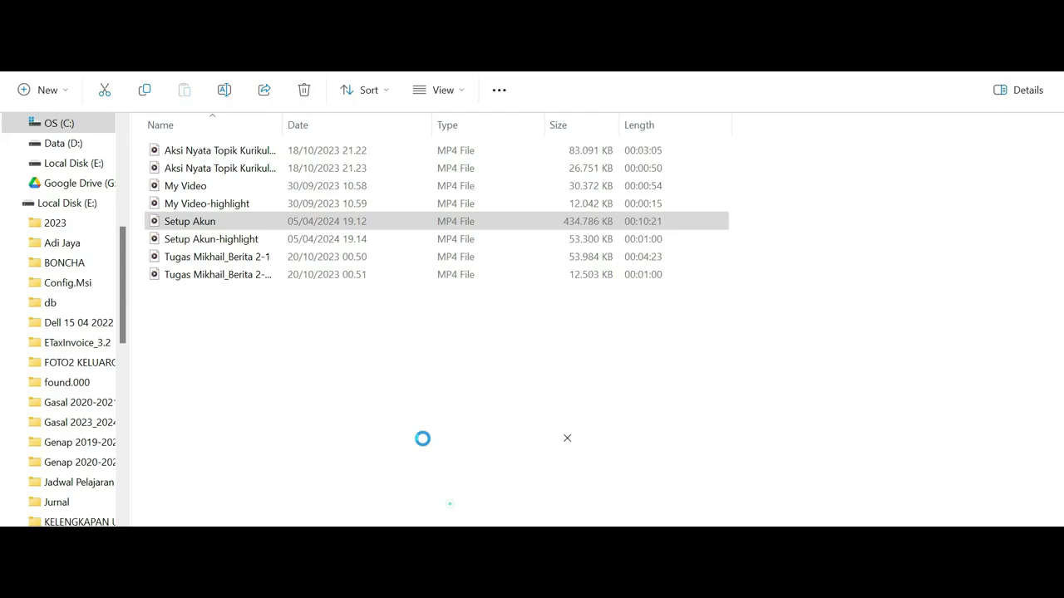
scroll(66, 229, up, 6)
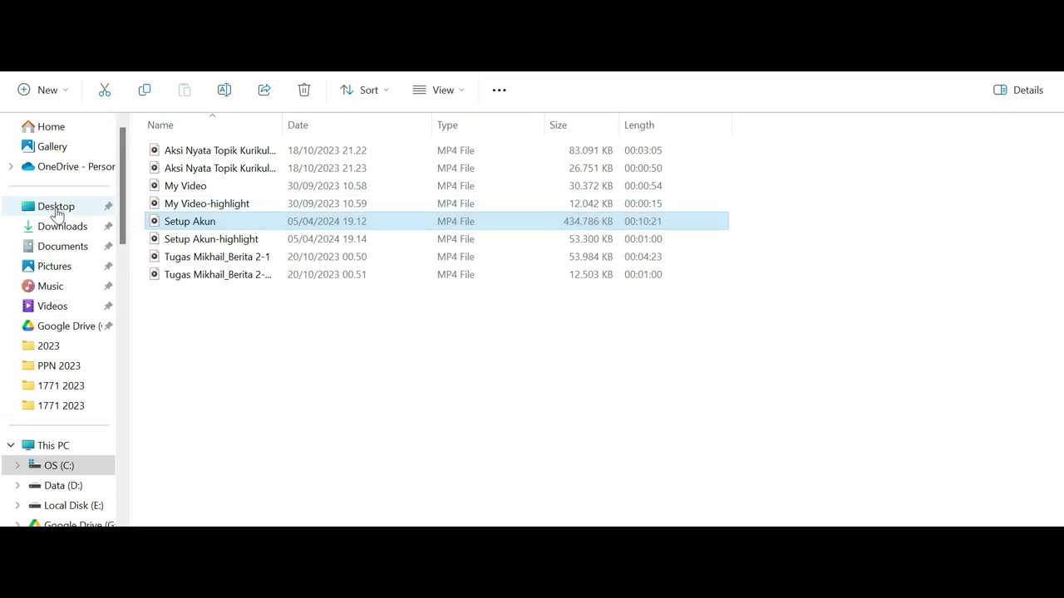
click(63, 226)
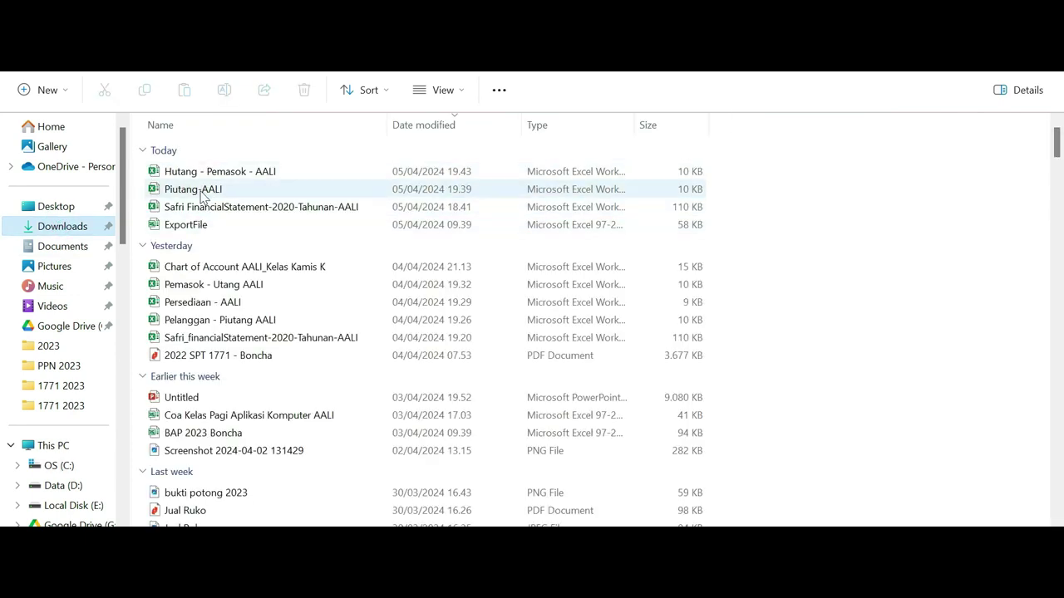
click(199, 190)
click(202, 191)
click(203, 191)
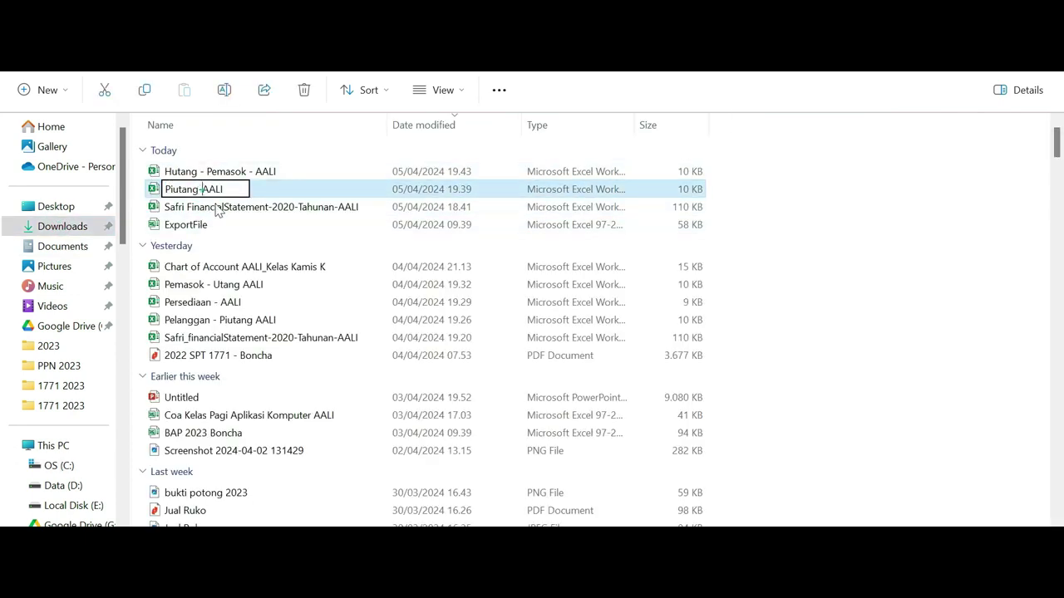
text(Pemasok)
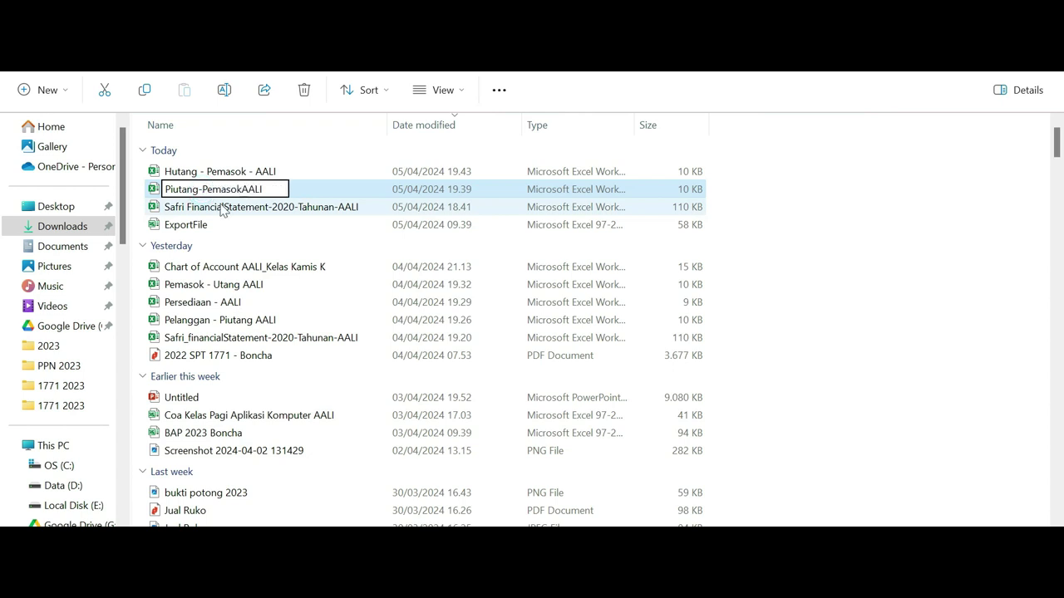
text(-)
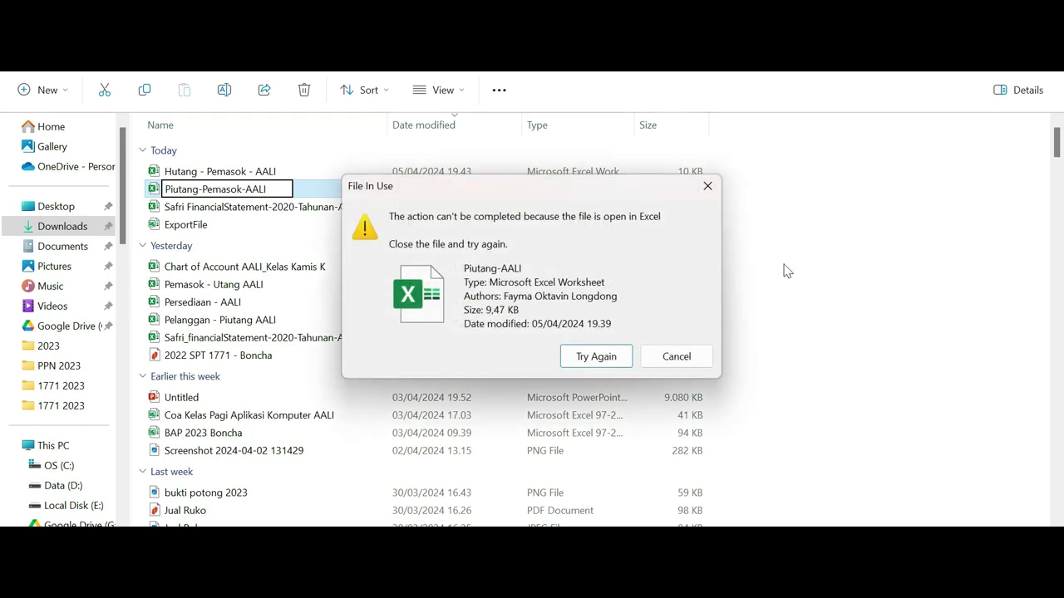
Close the Piutang-AALI workbook in Excel and retry the rename.
click(532, 532)
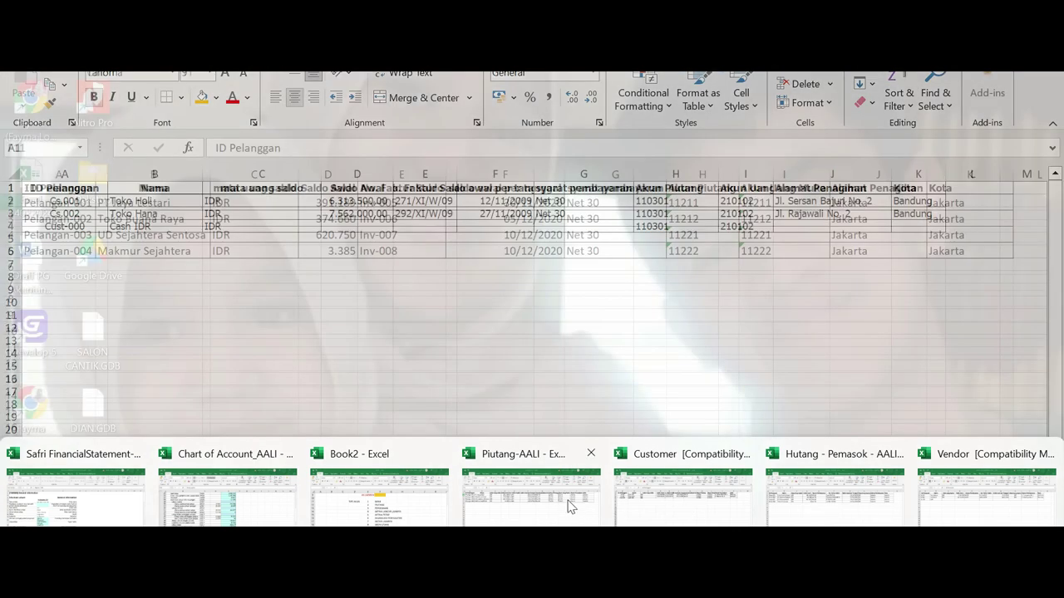
click(567, 498)
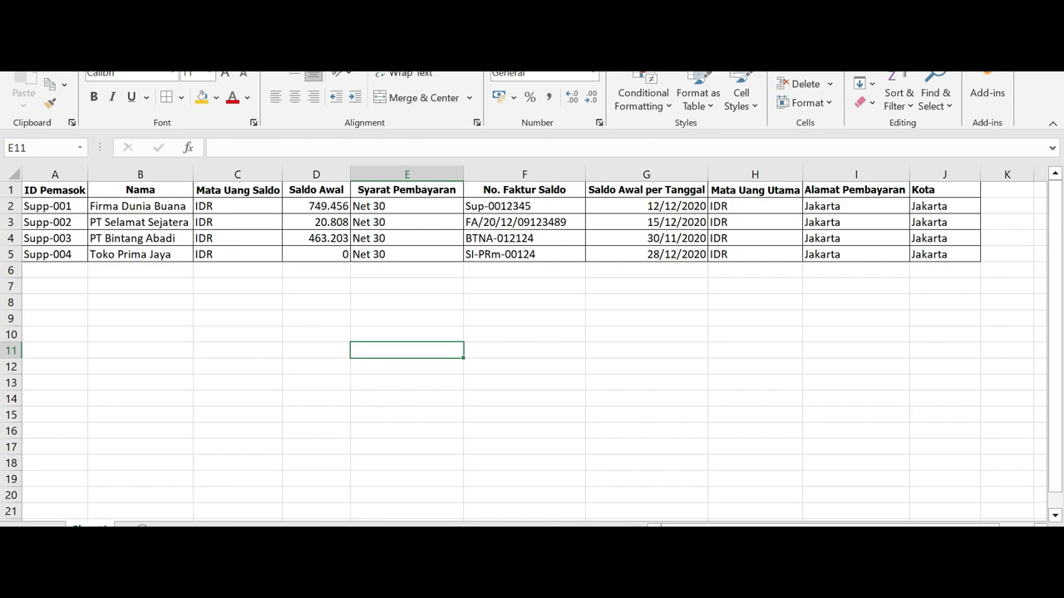
click(441, 515)
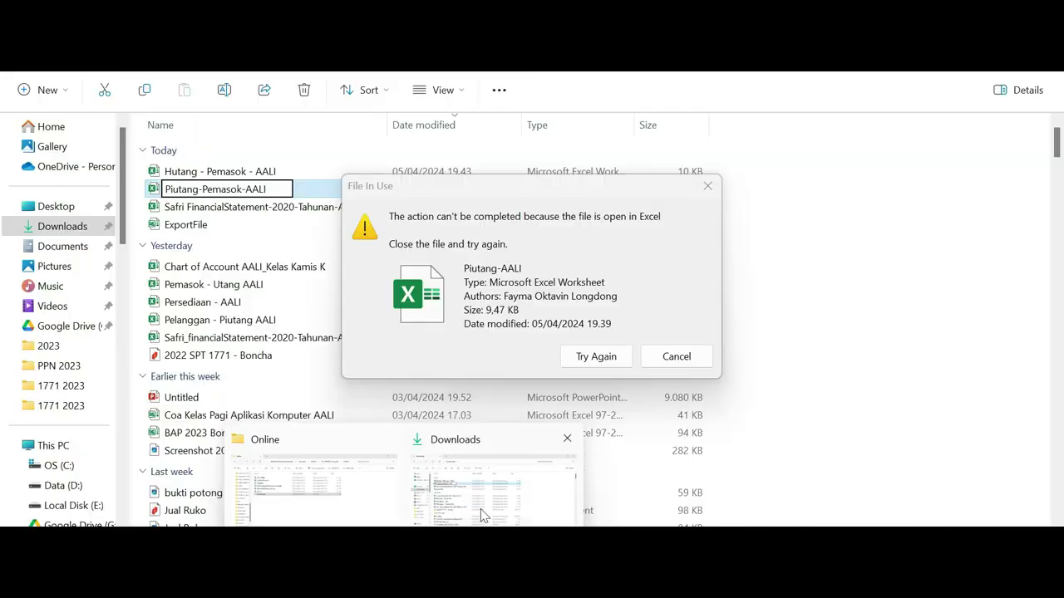
click(589, 362)
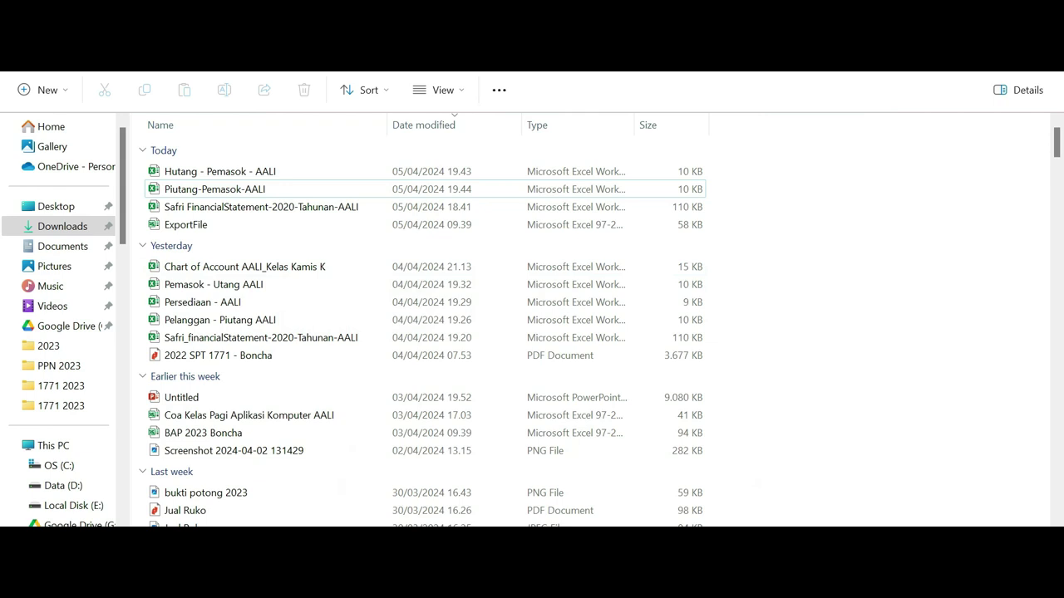
Save the Chart of Account_AALI workbook into the Downloads folder, keeping its name.
mouse_move(532, 540)
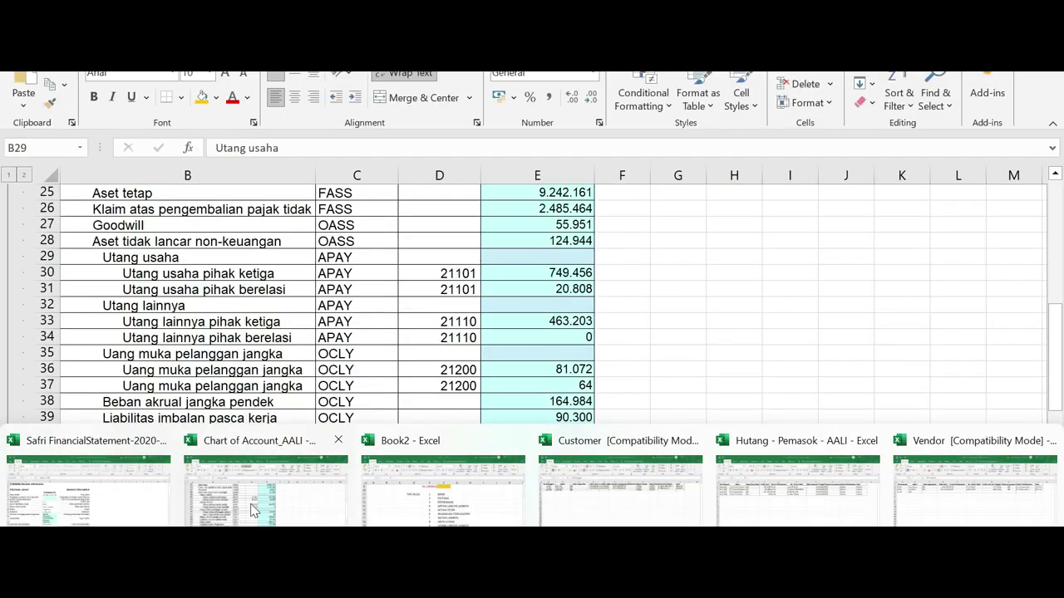
click(264, 503)
key(alt+f)
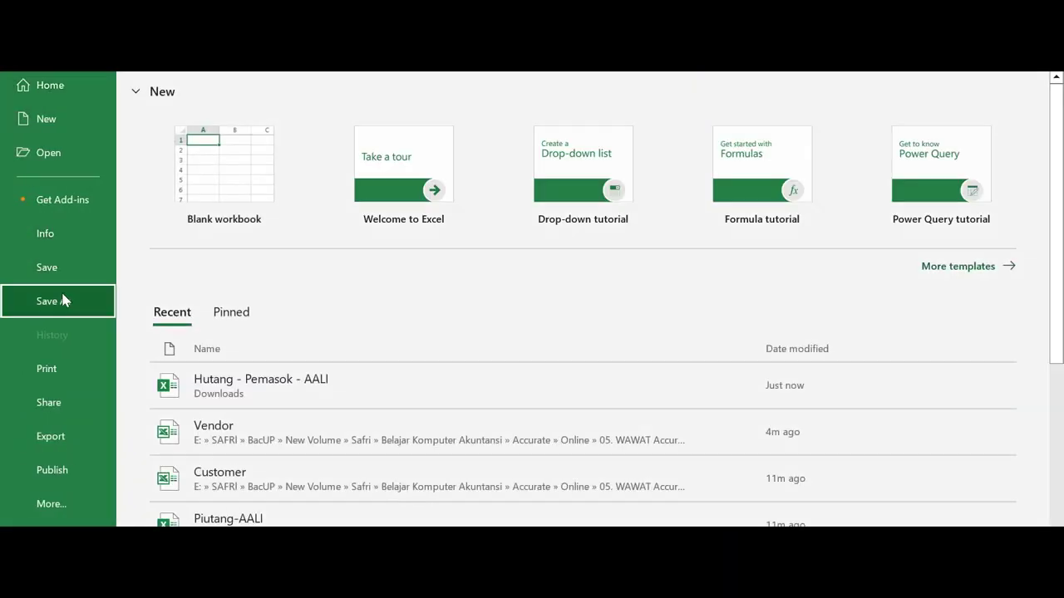
click(62, 295)
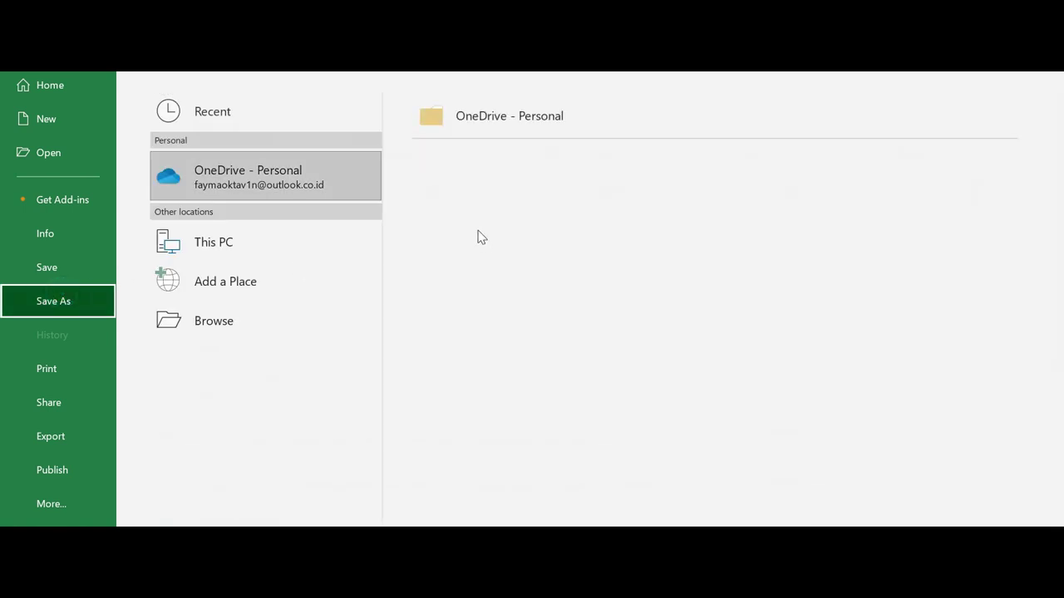
click(219, 323)
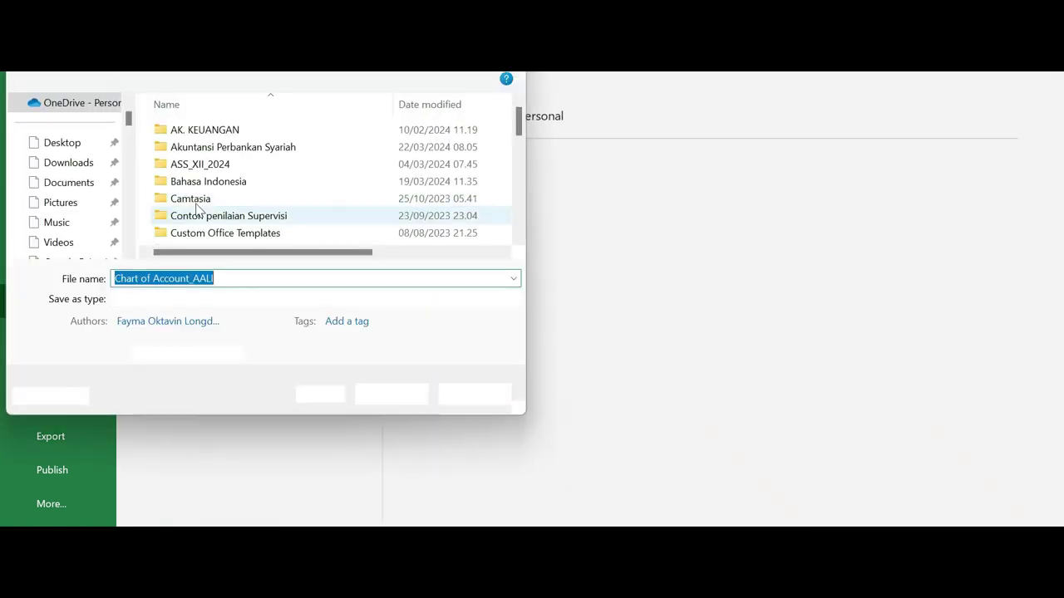
click(72, 163)
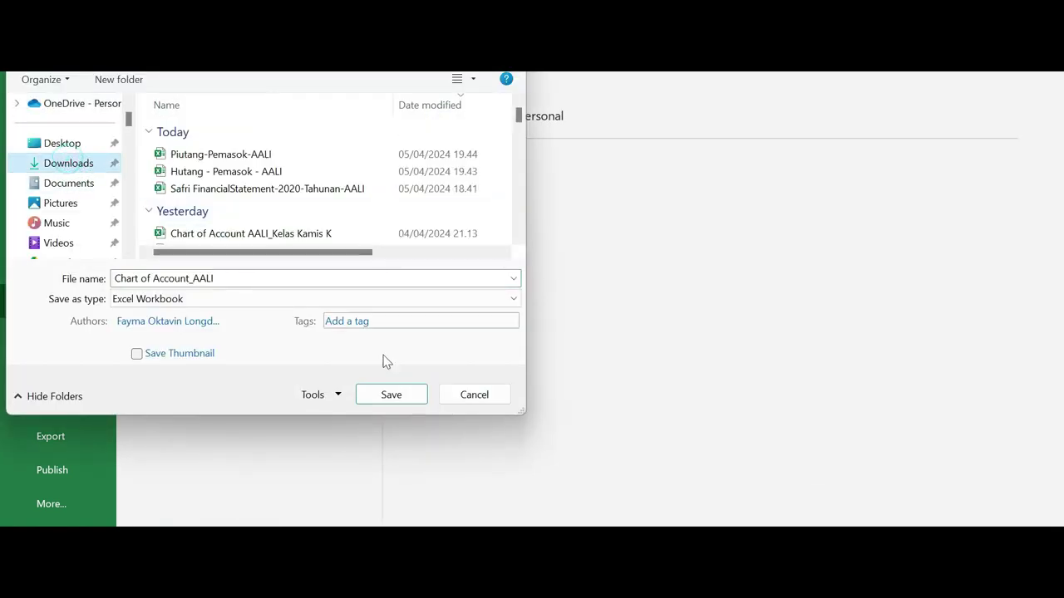
click(381, 391)
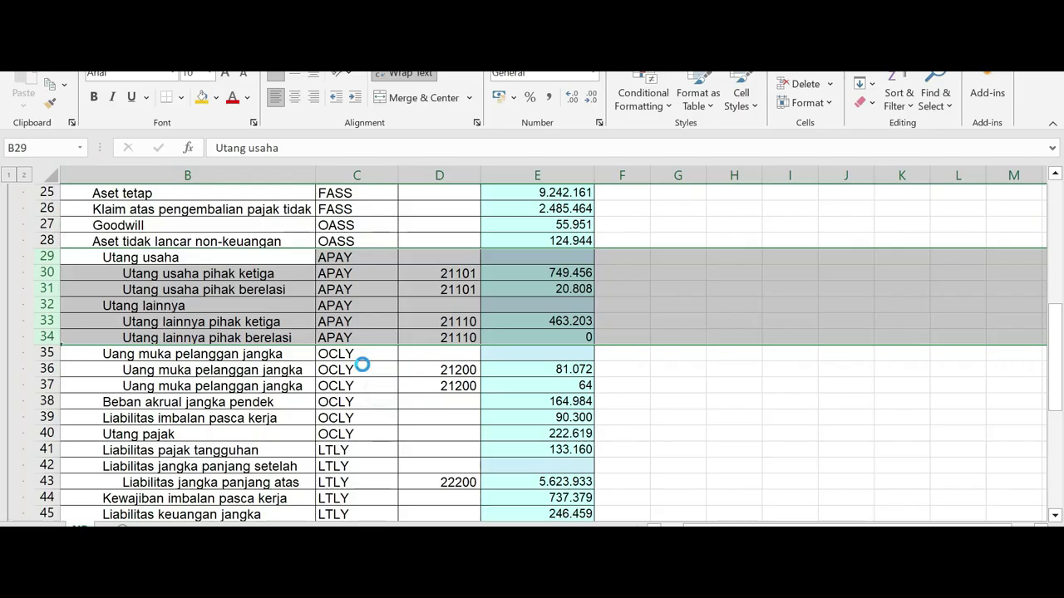
Show the Downloads folder in File Explorer to confirm the saved files.
mouse_move(401, 536)
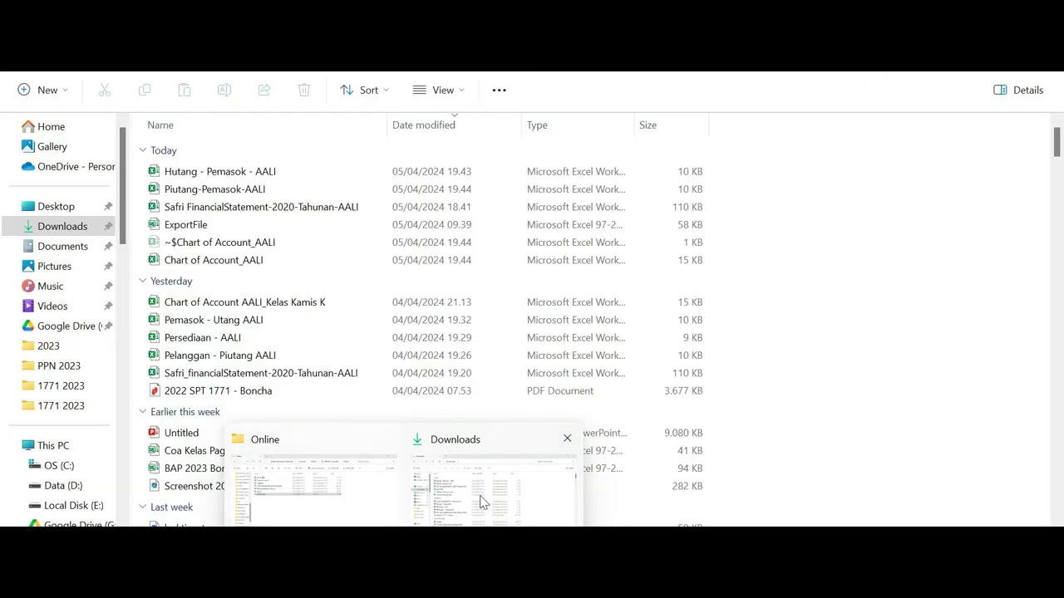
click(482, 502)
click(81, 226)
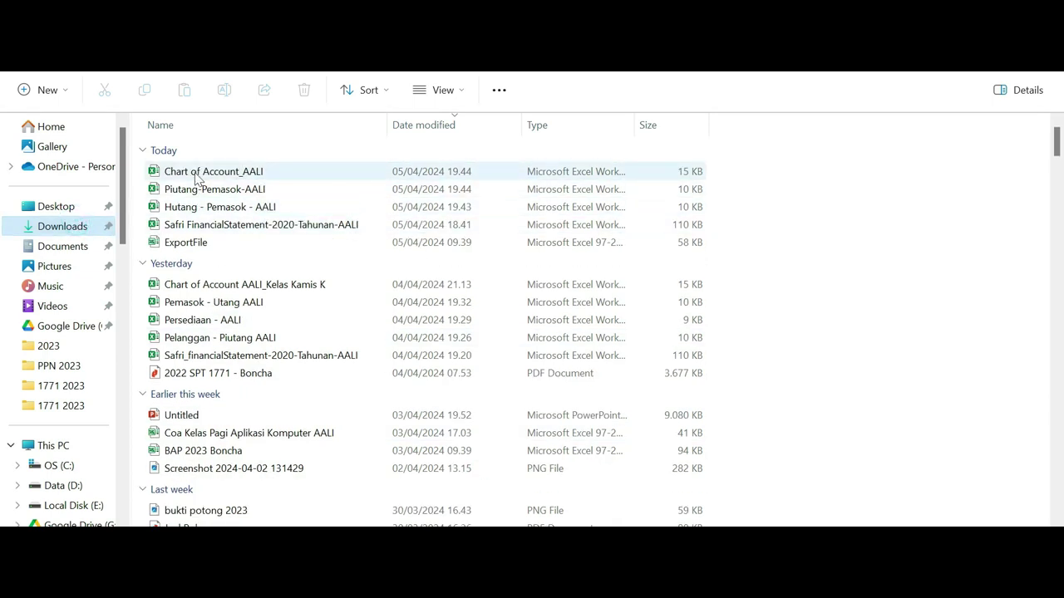
Rename Chart of Account_AALI in Downloads by prefixing it with '01.'.
click(169, 177)
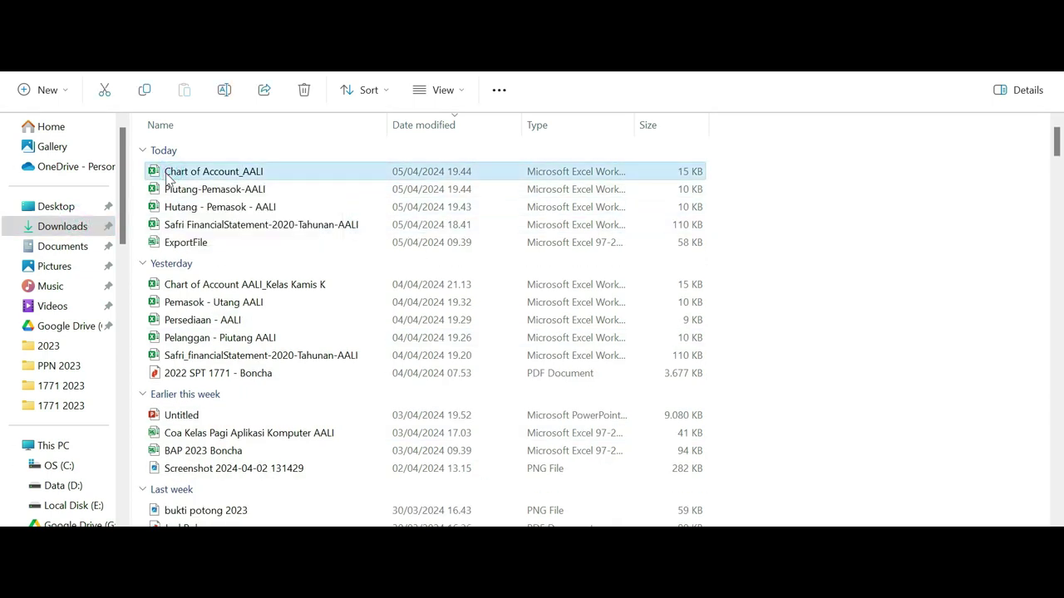
click(166, 177)
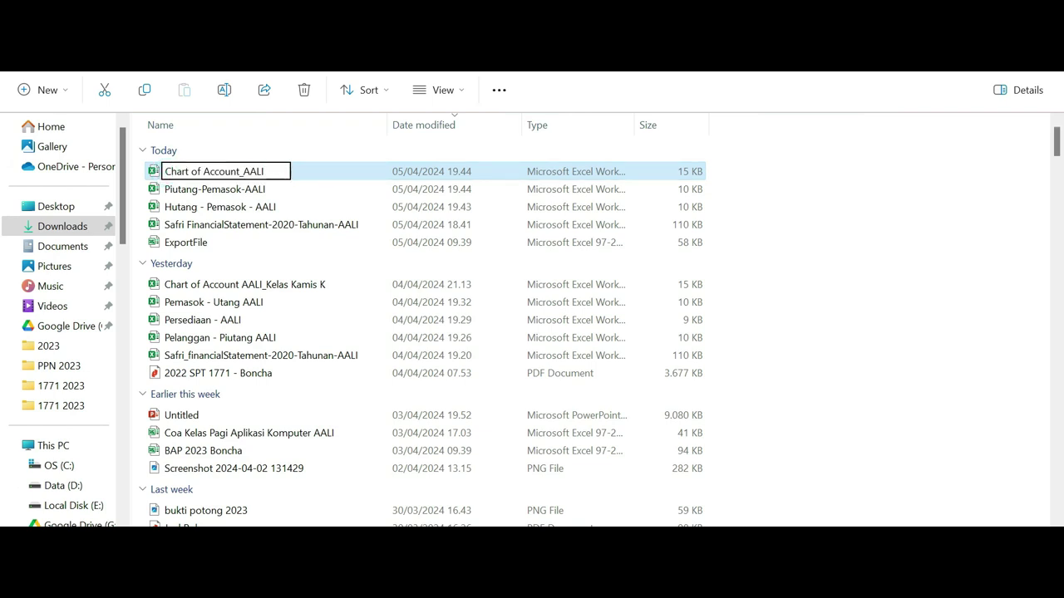
text(01.)
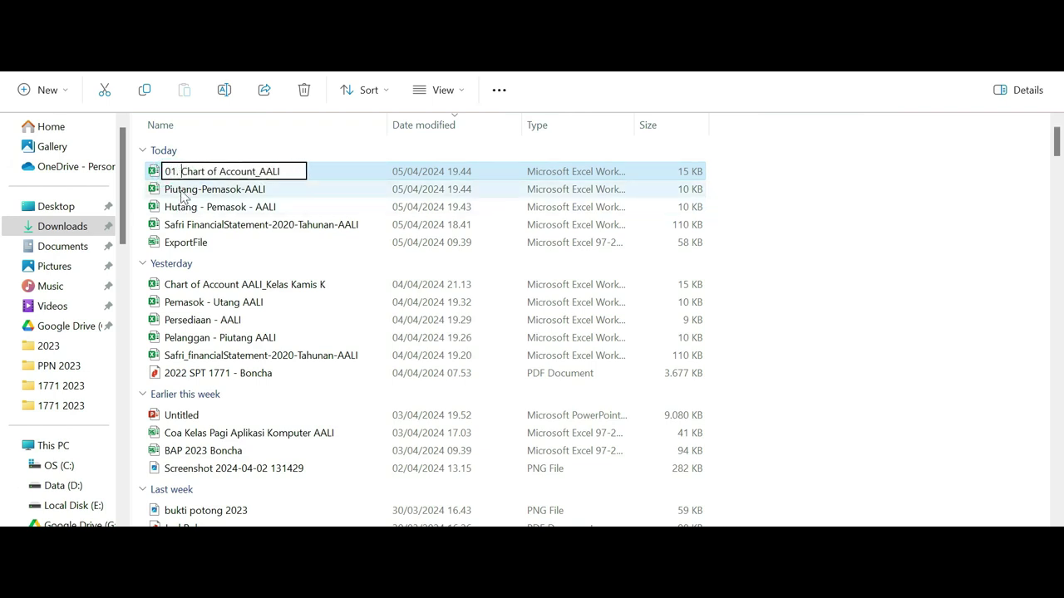
click(179, 193)
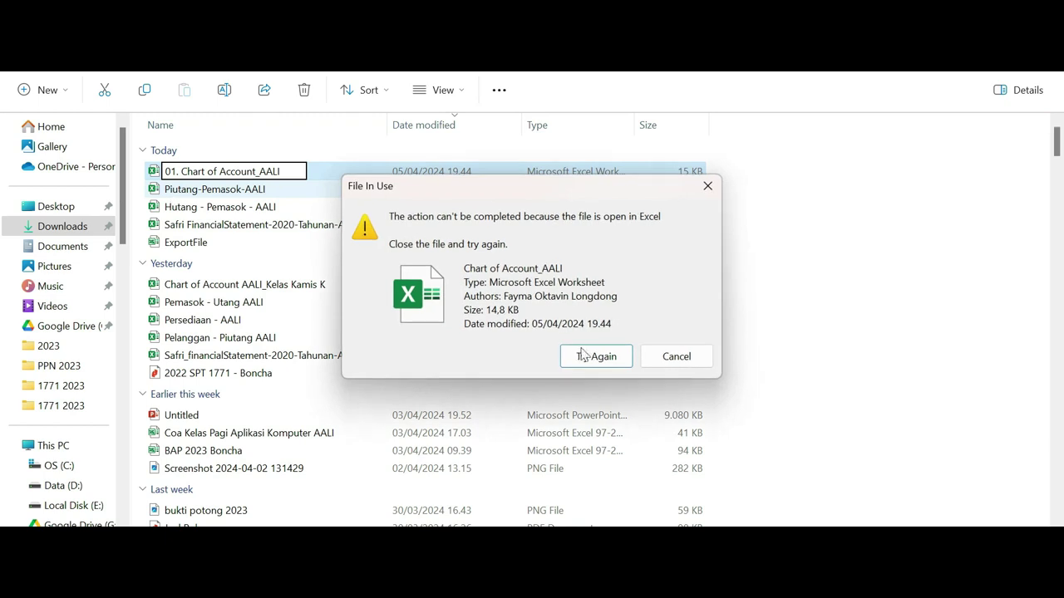
Check the open Chart of Account workbook, then retry the blocked '01.' rename in Downloads.
mouse_move(623, 525)
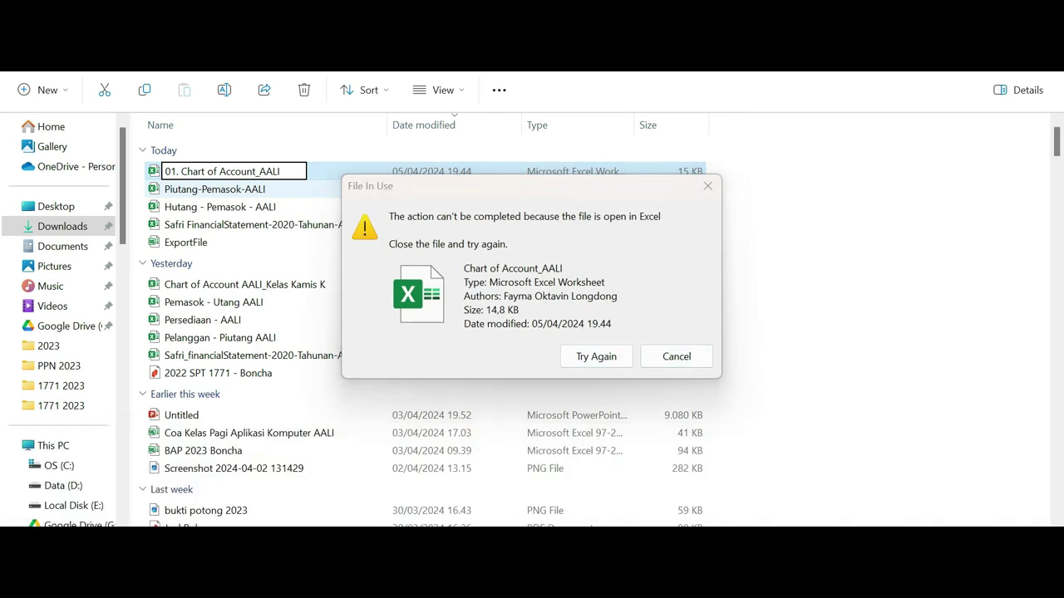
click(581, 545)
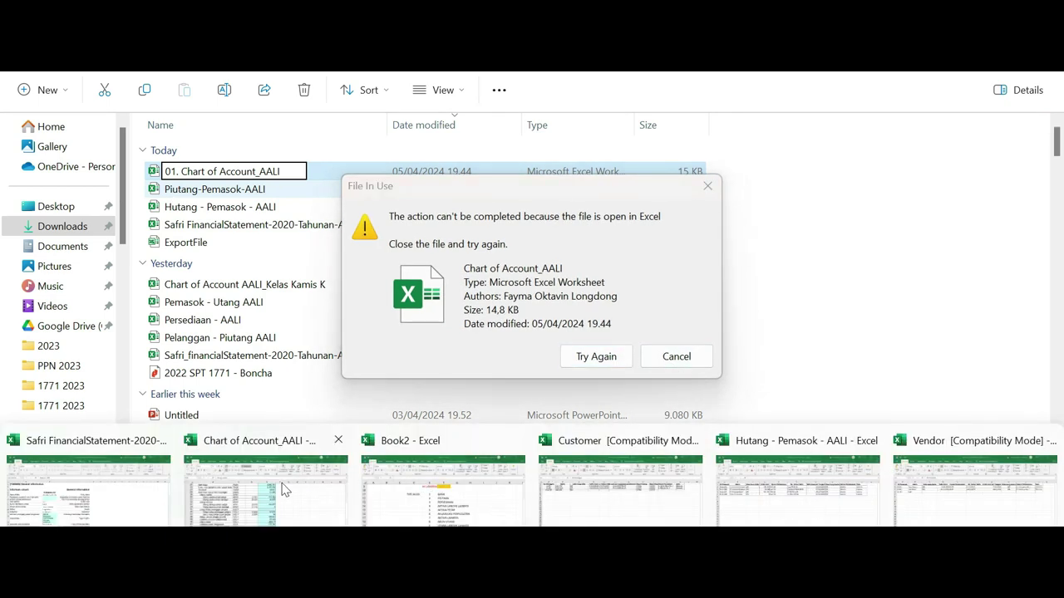
click(287, 491)
click(422, 496)
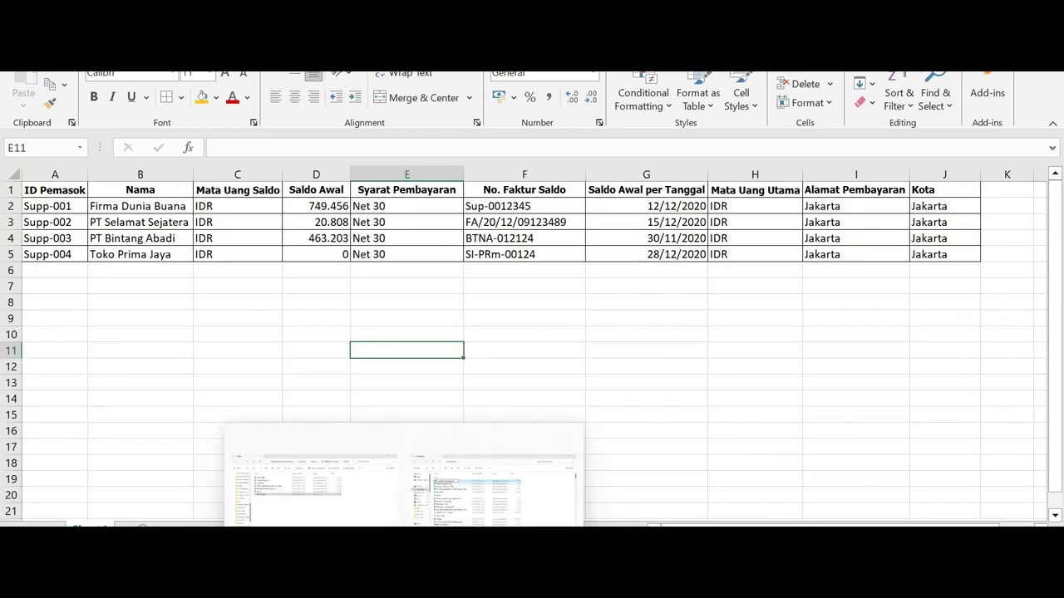
click(405, 544)
click(360, 513)
mouse_move(404, 544)
click(468, 516)
click(598, 359)
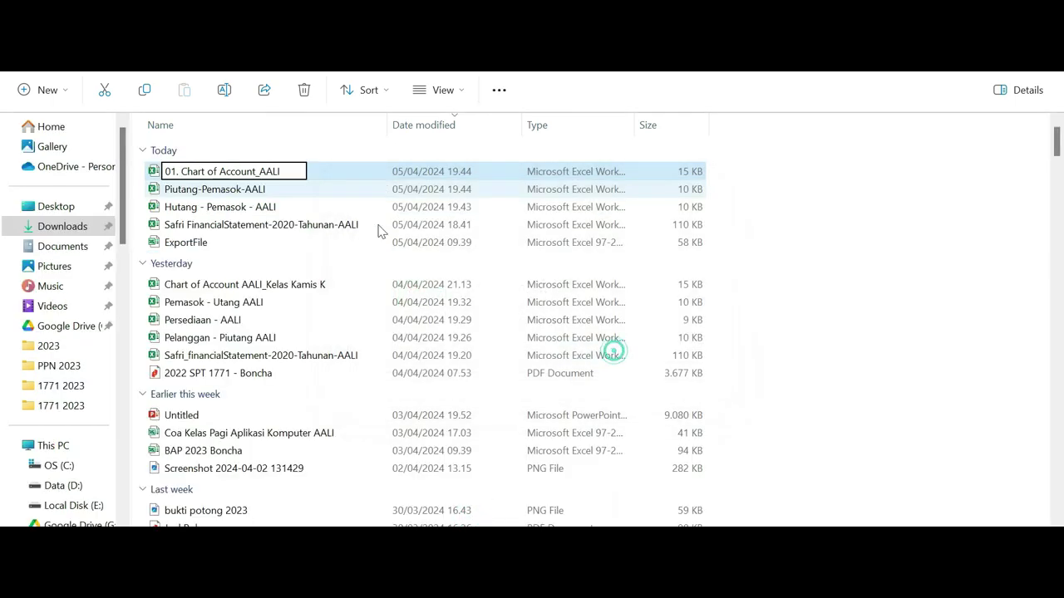
Prefix the Piutang-Pemasok-AALI file name with '02.'.
click(176, 190)
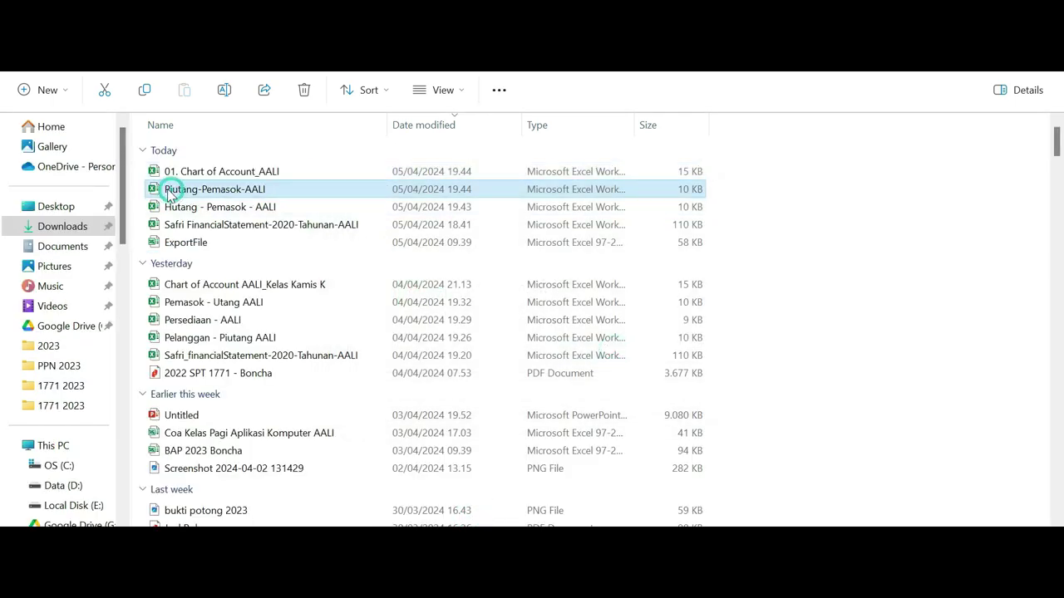
click(169, 190)
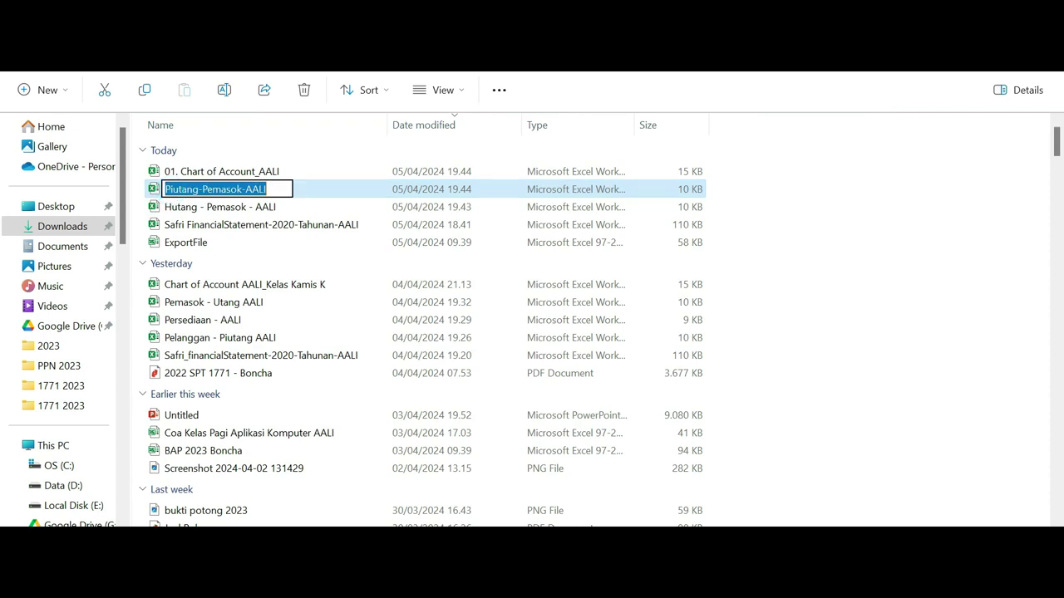
click(164, 190)
text(02)
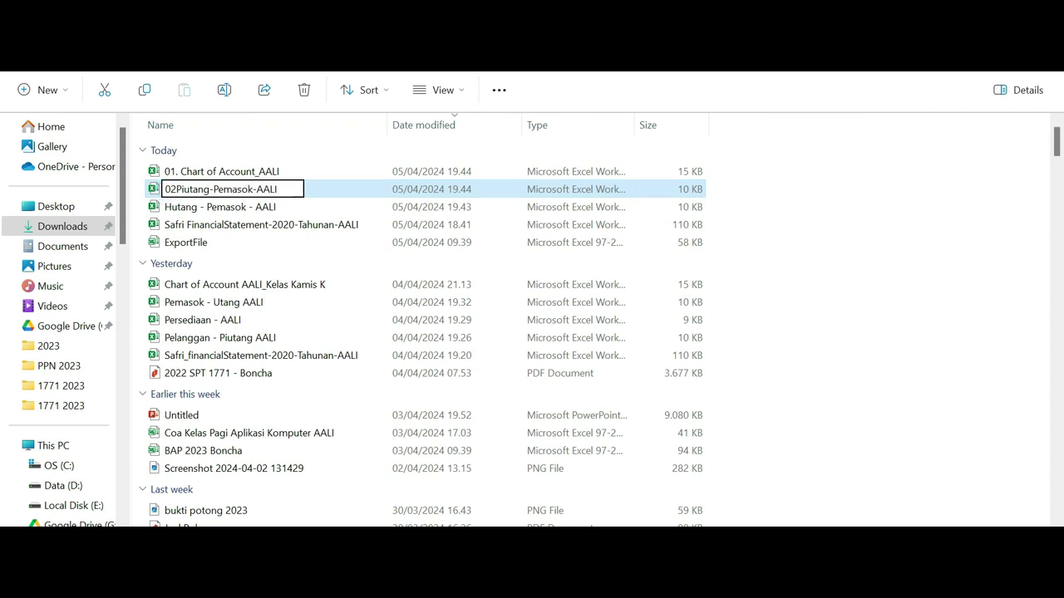
text(.)
click(193, 208)
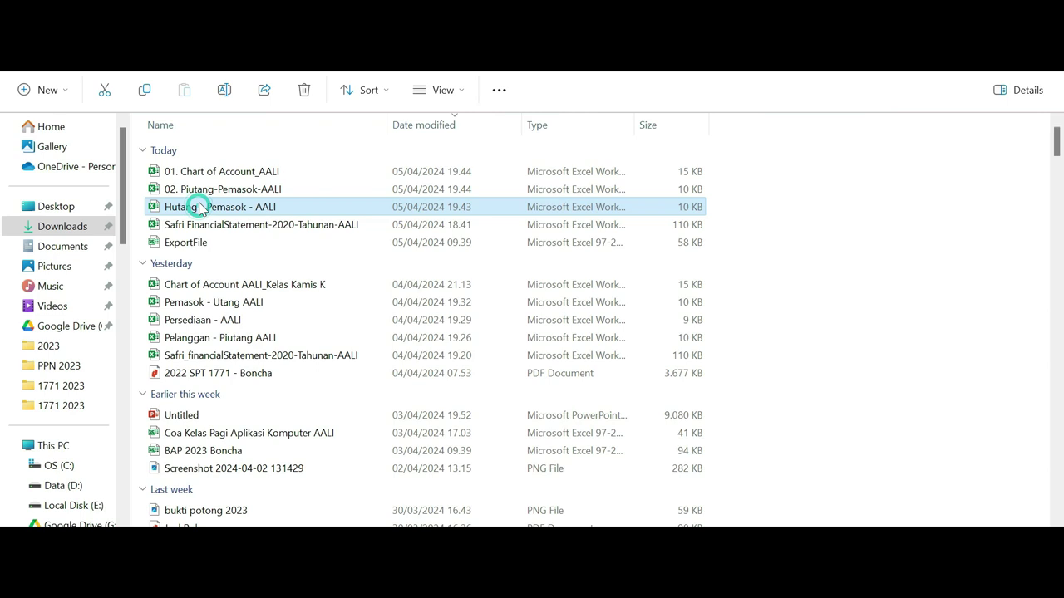
Prefix the Hutang - Pemasok - AALI file name with '03.'.
click(191, 210)
click(164, 207)
text(03.)
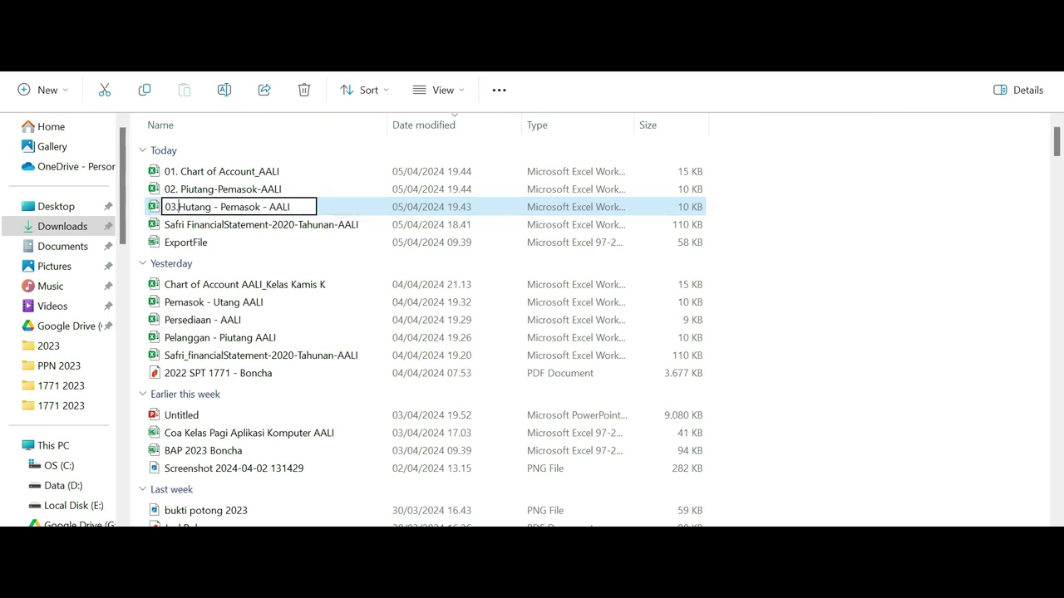
key(Return)
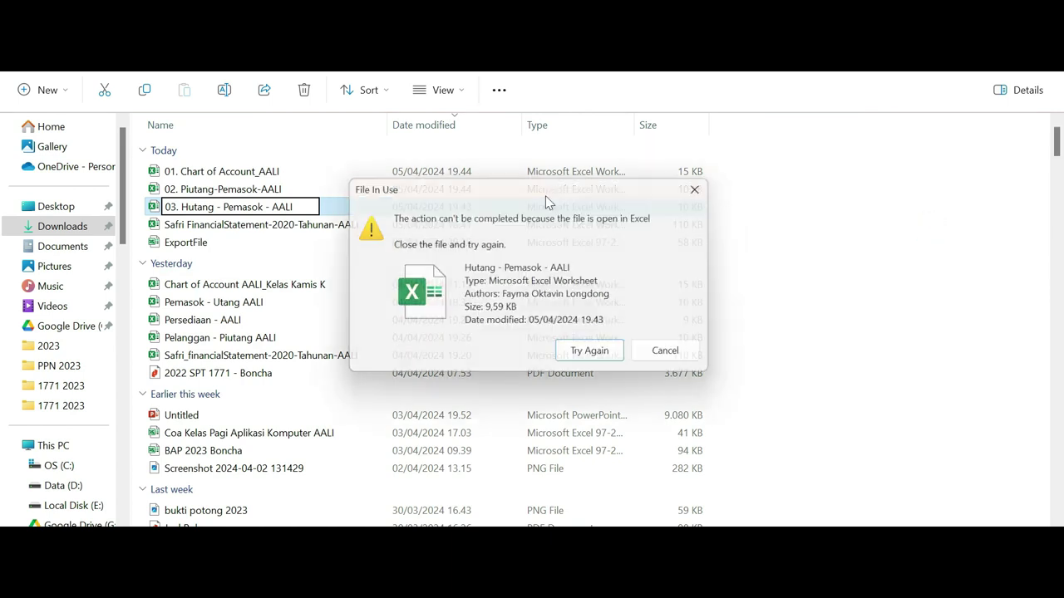
Check the open Hutang workbook, then retry the blocked '03.' rename in Downloads.
mouse_move(585, 540)
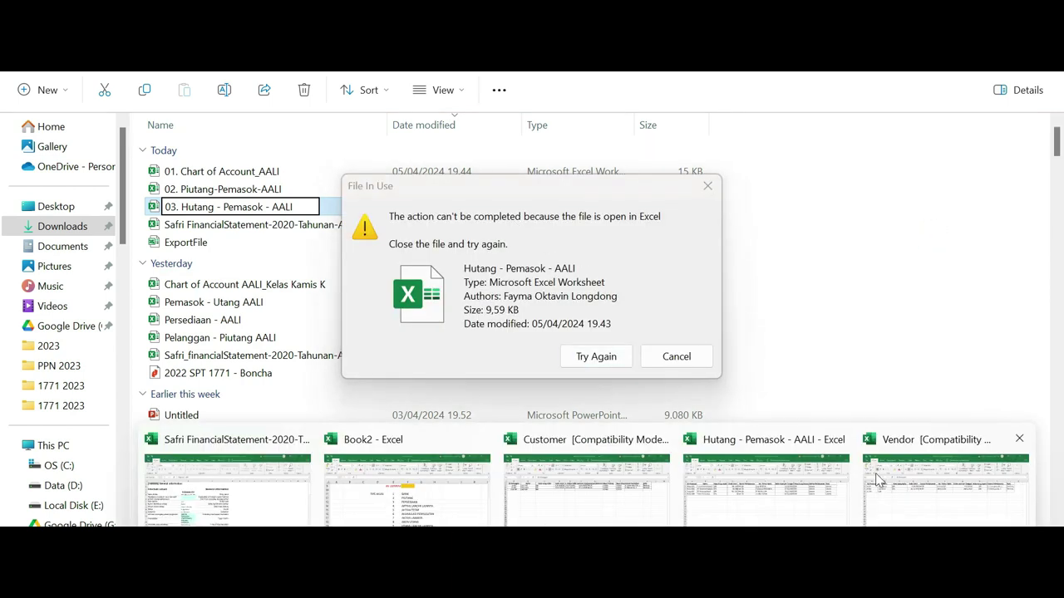
click(800, 495)
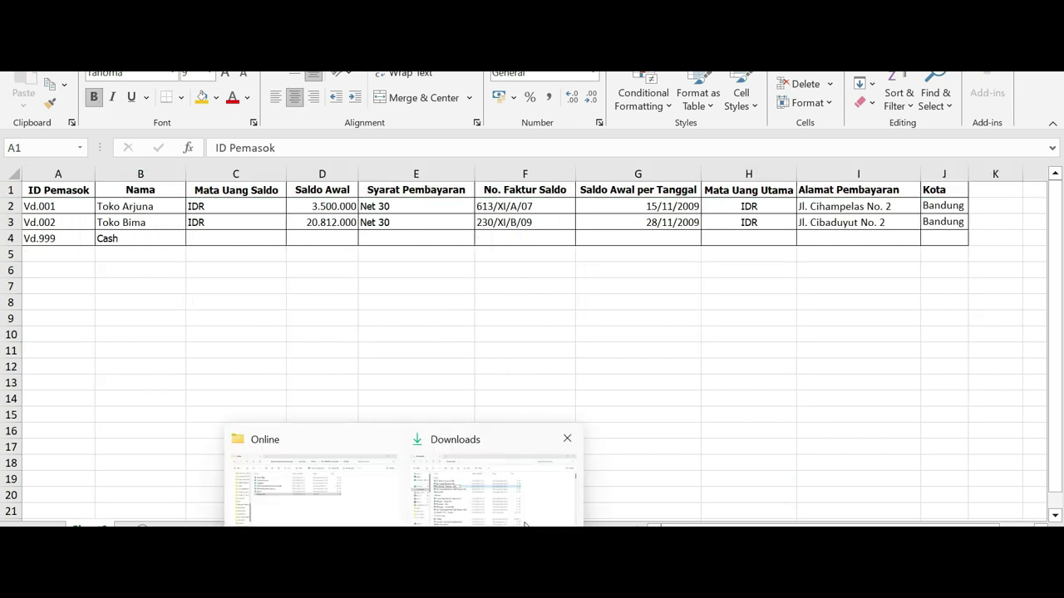
click(498, 481)
click(599, 357)
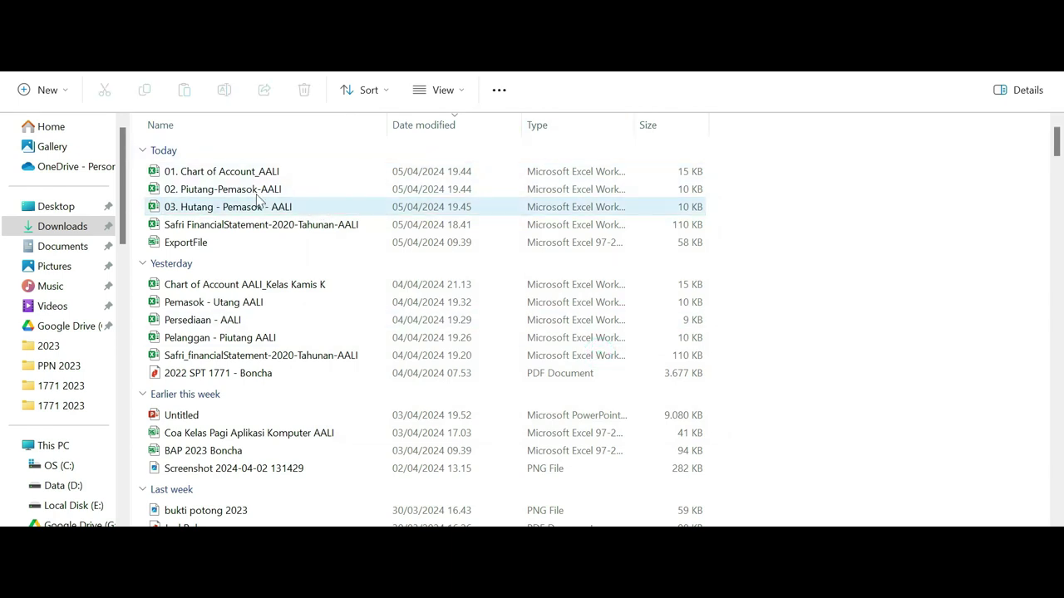
click(237, 172)
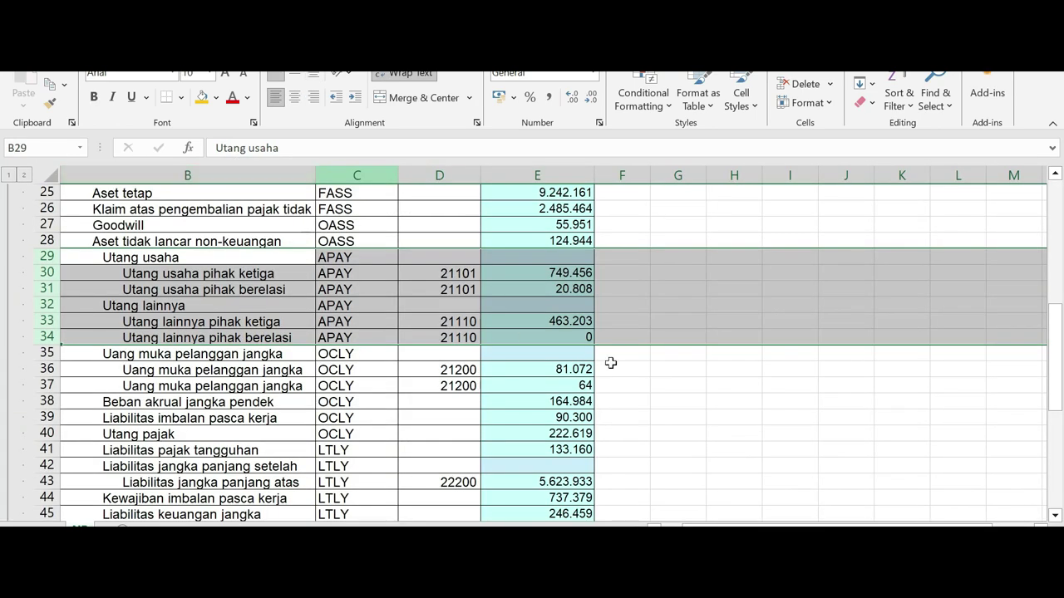
Copy inventory rows 9–10 into a new workbook and widen column B to show account names.
click(646, 384)
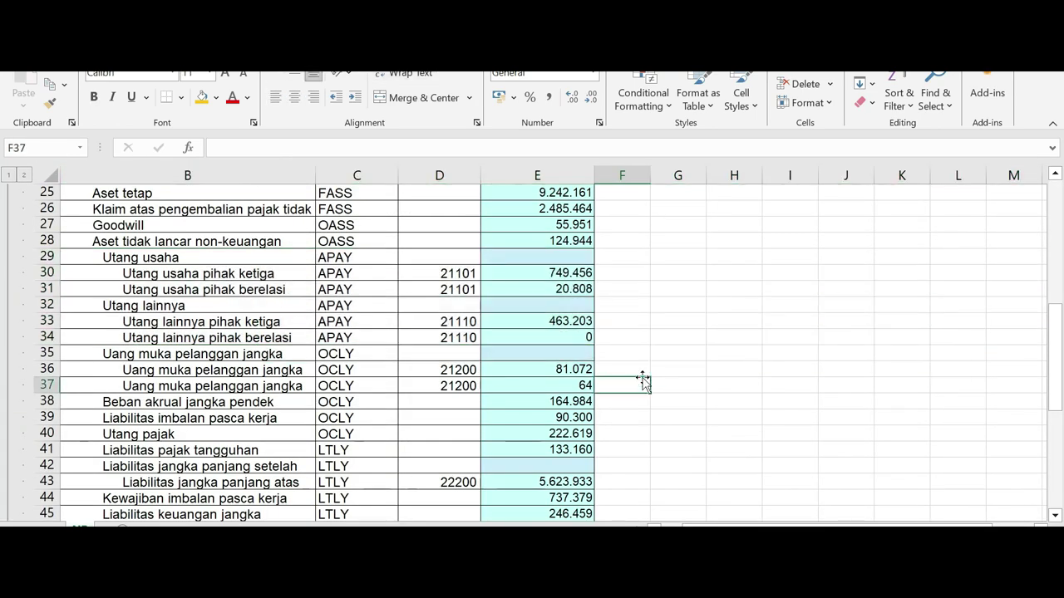
scroll(286, 304, up, 3)
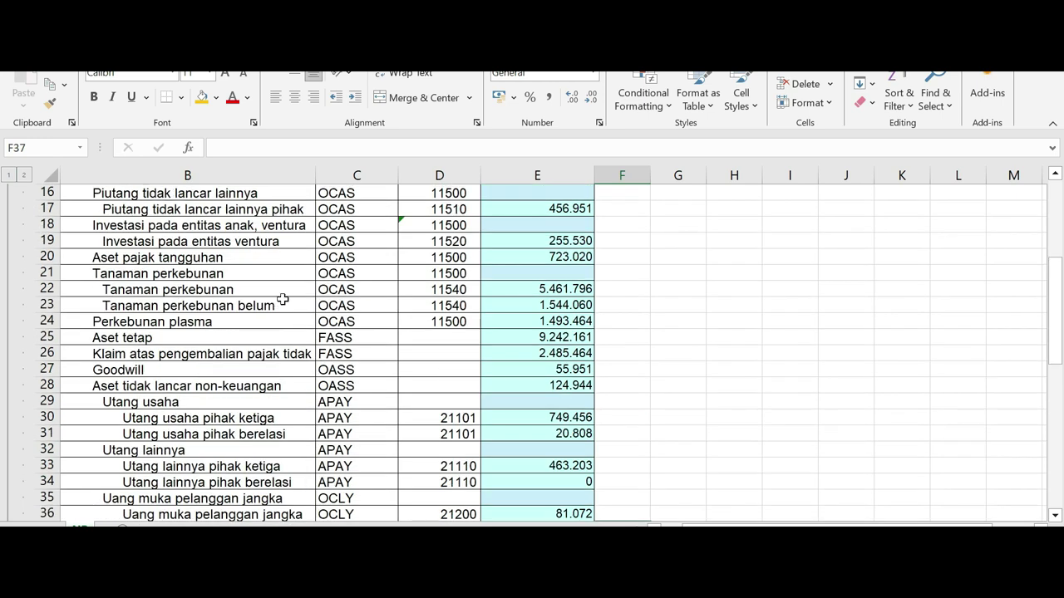
scroll(286, 303, up, 5)
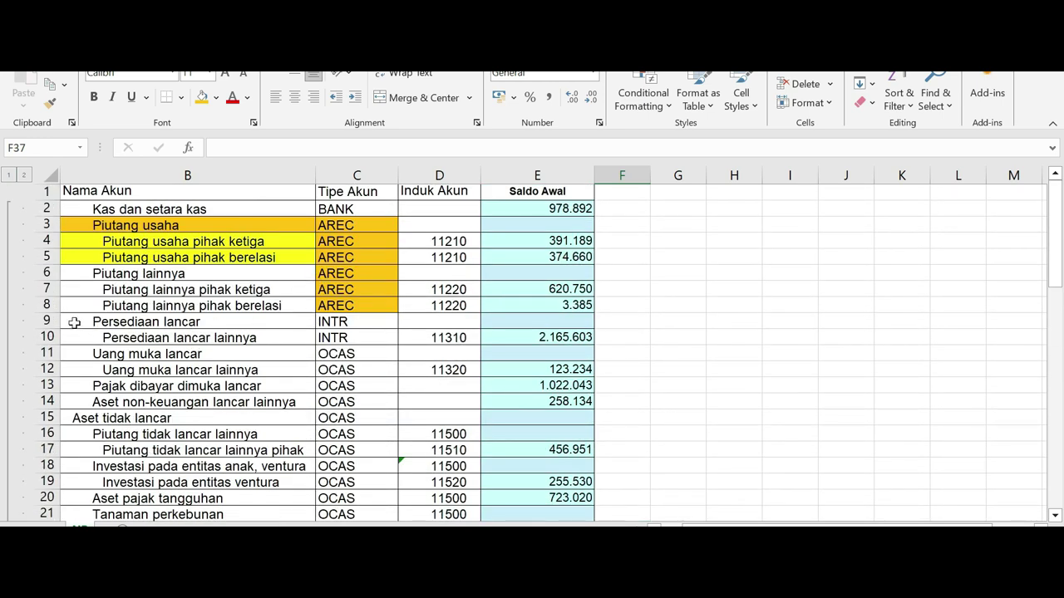
drag(48, 322, 49, 335)
key(ctrl+c)
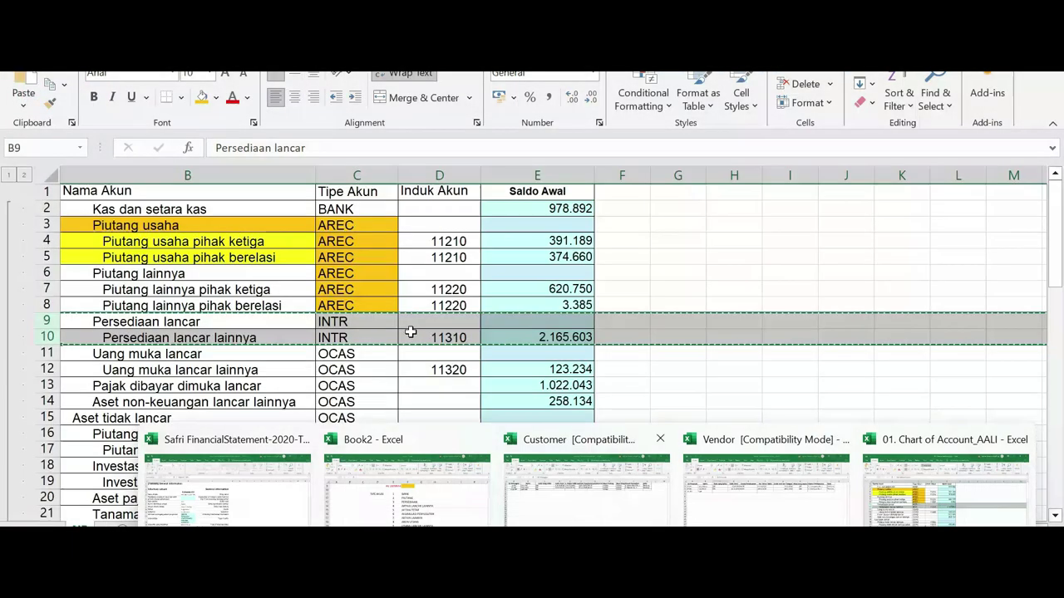
mouse_move(632, 508)
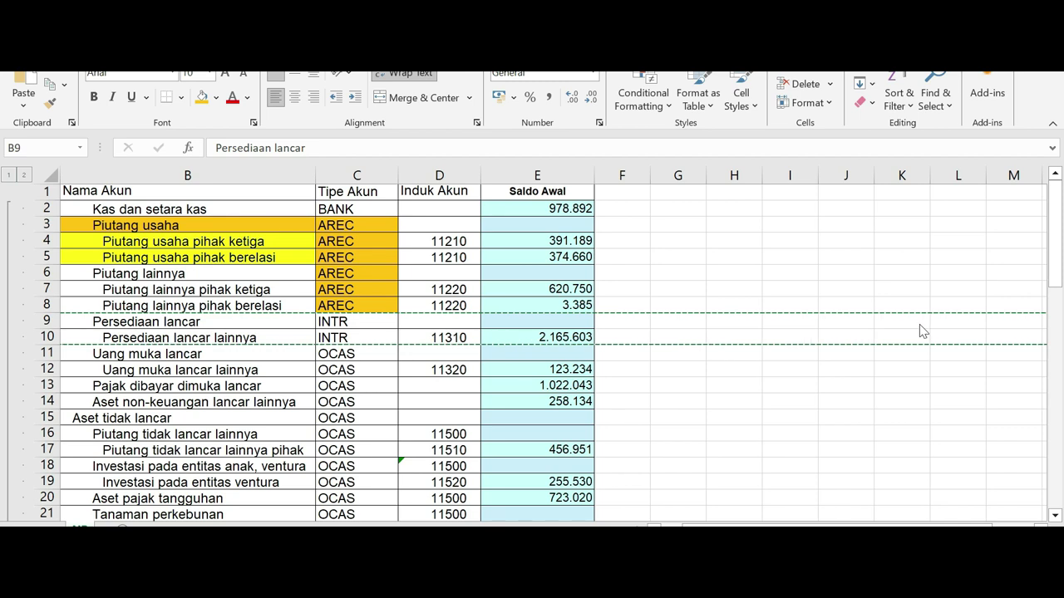
key(ctrl+v)
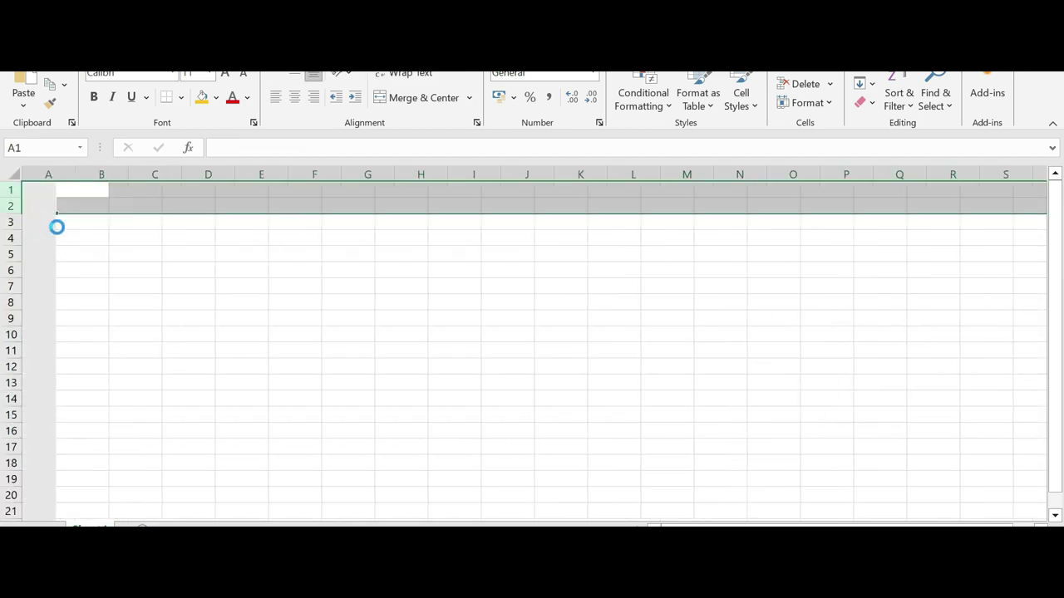
click(274, 326)
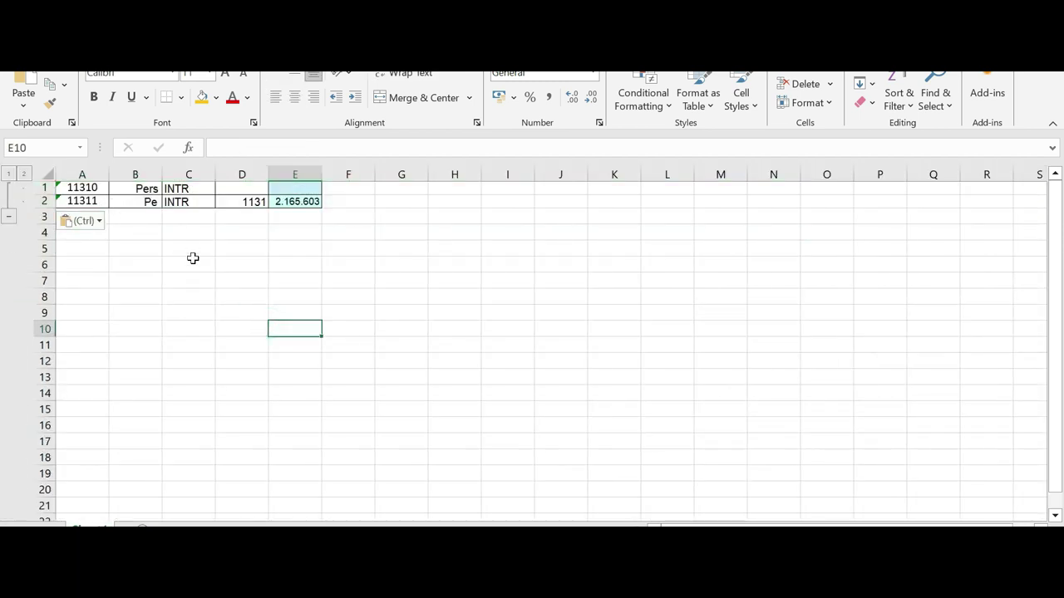
drag(161, 175, 364, 191)
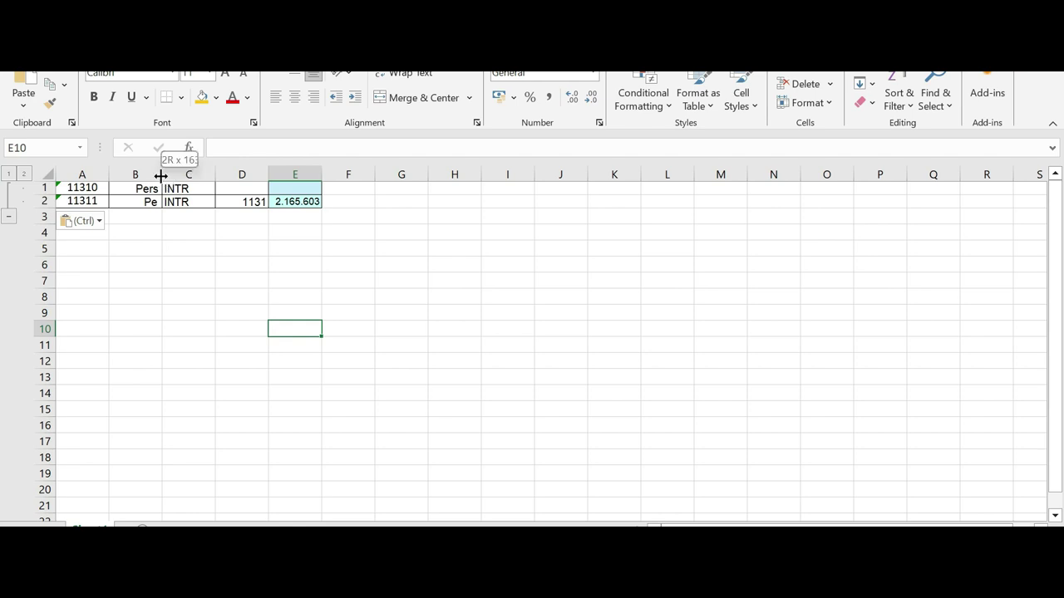
click(432, 278)
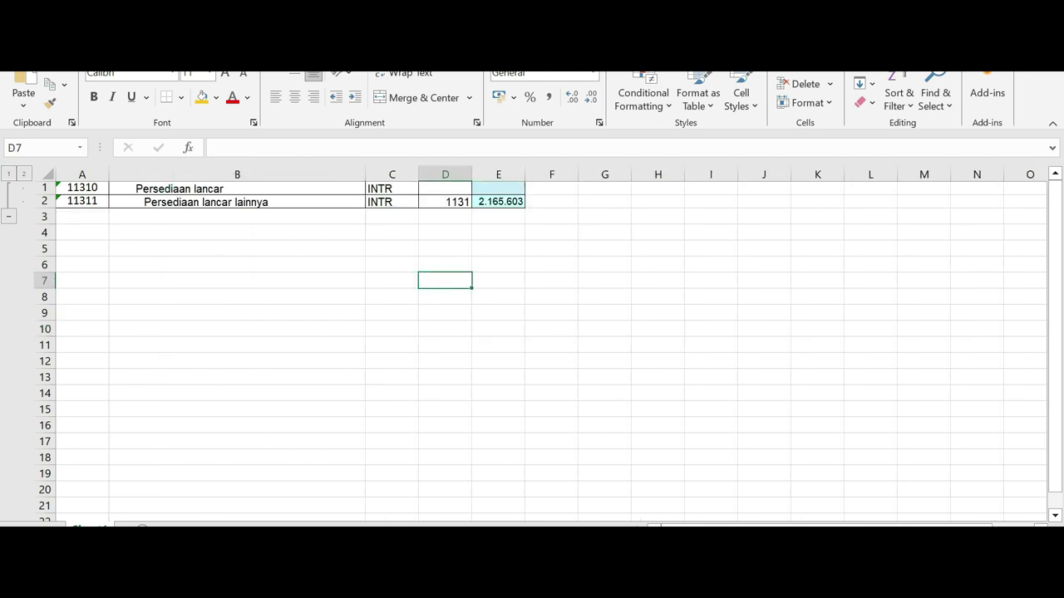
Open the Persediaan Barang Dagang workbook from File Explorer.
mouse_move(404, 540)
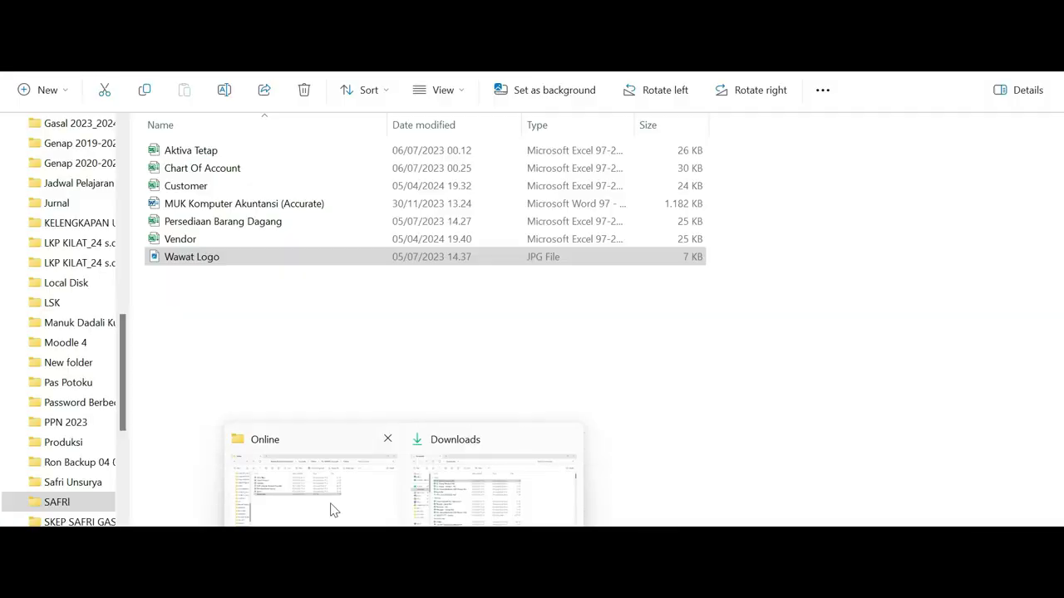
click(332, 509)
double_click(233, 222)
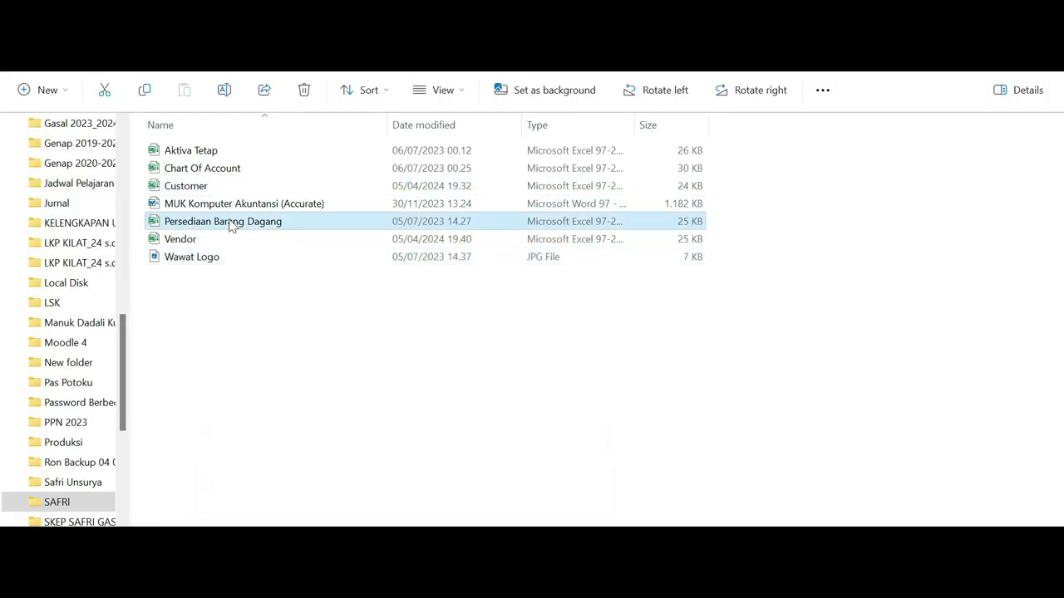
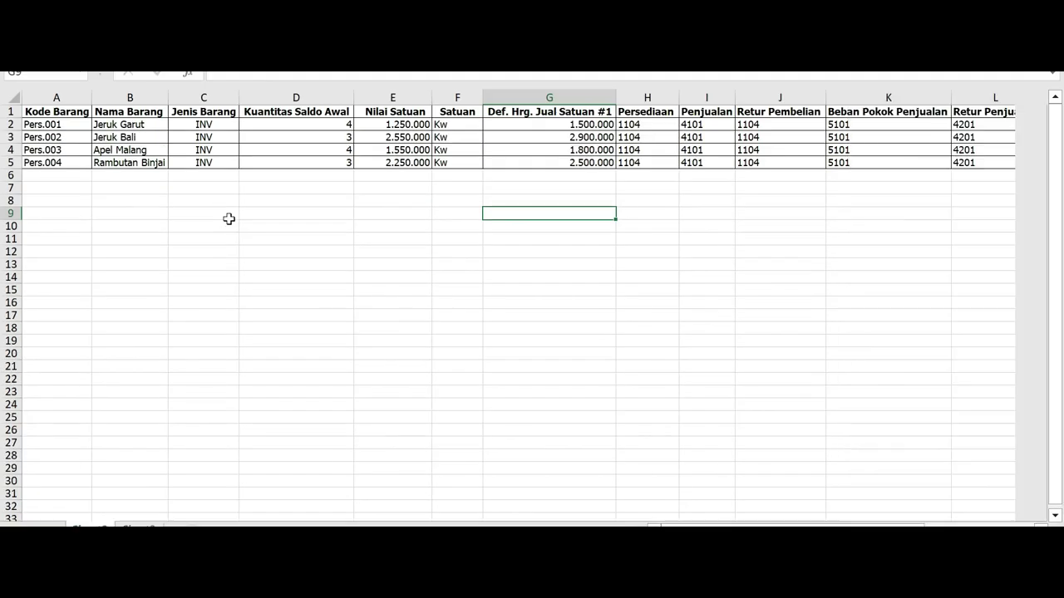
Copy the template's header row 1 and paste it into row 5 of Book5.
click(274, 259)
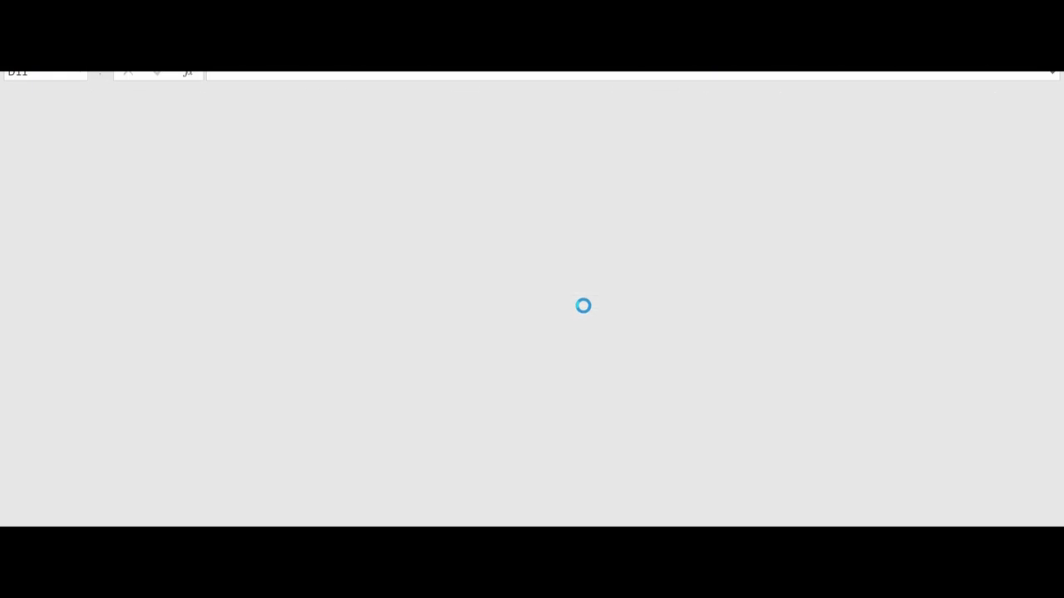
click(12, 187)
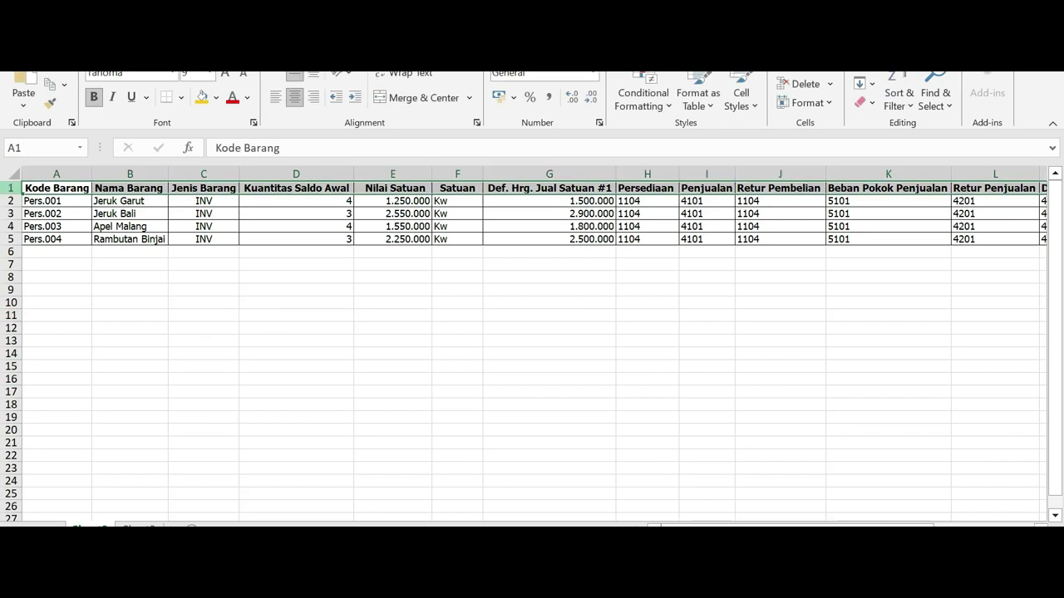
key(ctrl+c)
mouse_move(532, 536)
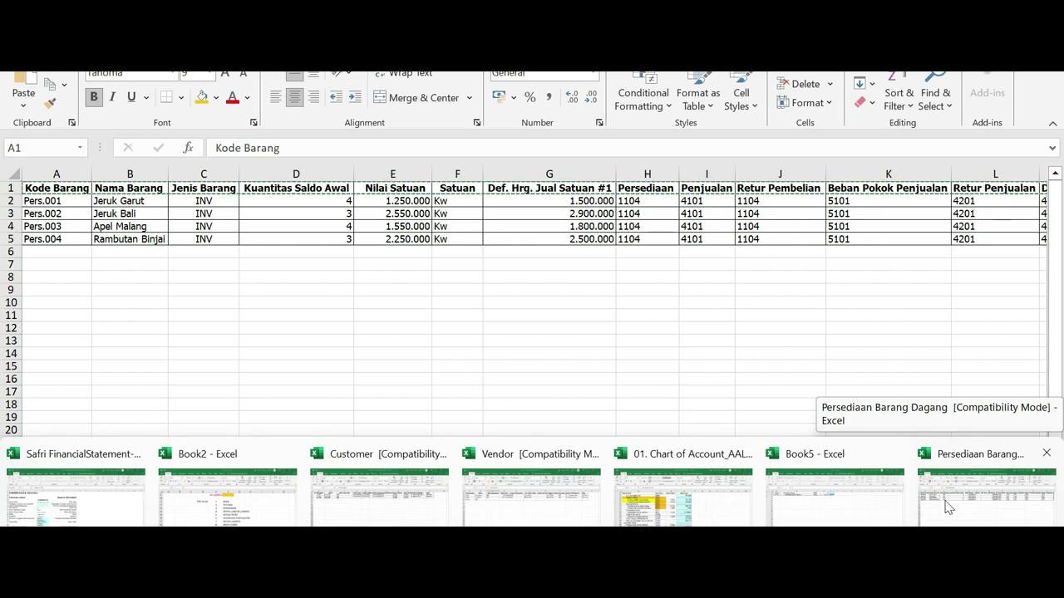
click(848, 507)
click(44, 250)
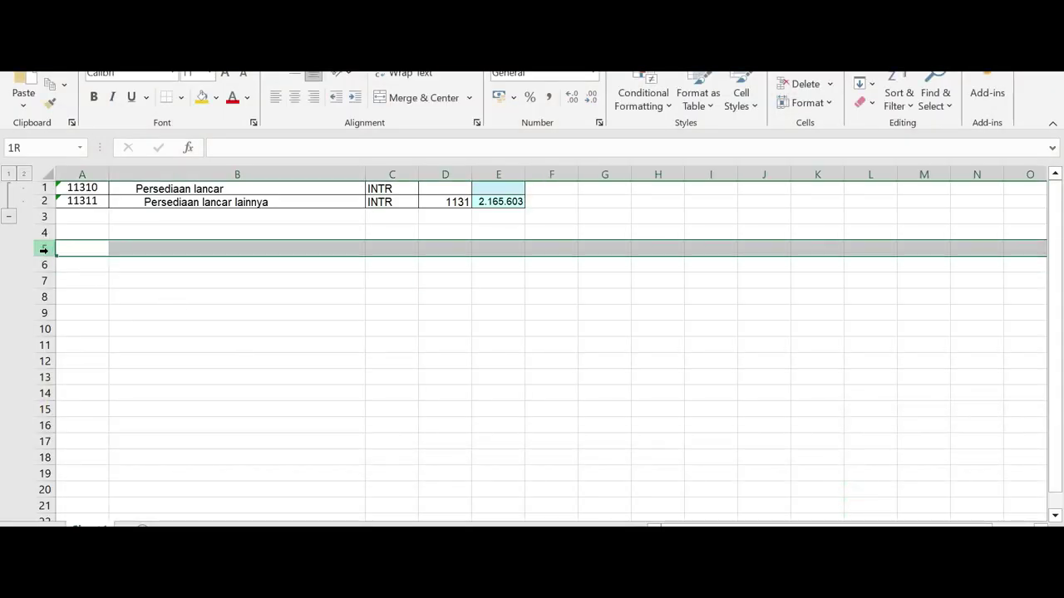
key(ctrl+v)
AutoFit all Book5 columns to the pasted inventory headers.
drag(344, 357, 344, 373)
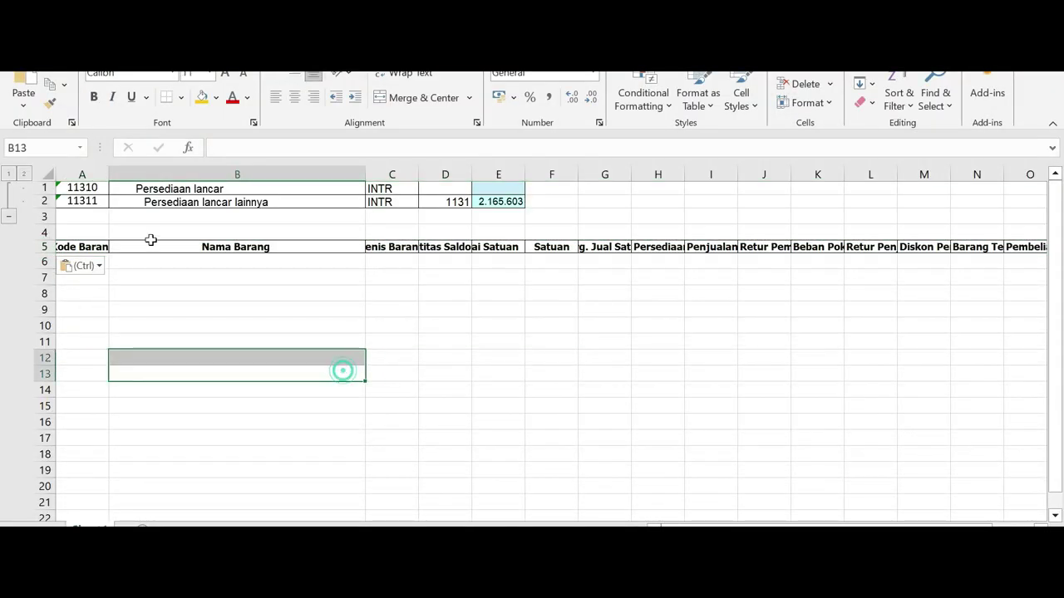
click(50, 173)
double_click(109, 174)
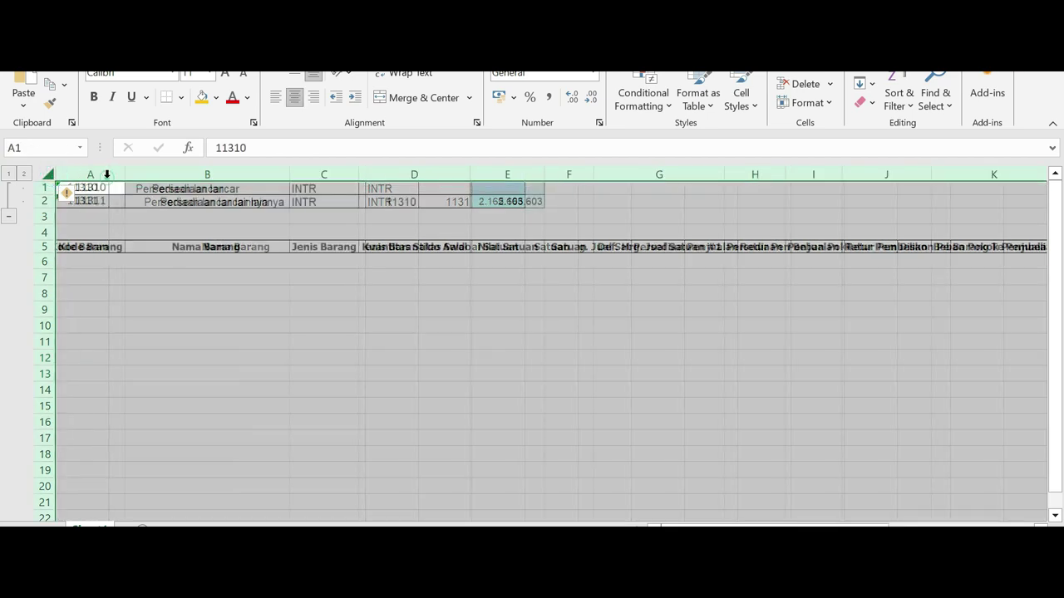
click(183, 307)
click(98, 263)
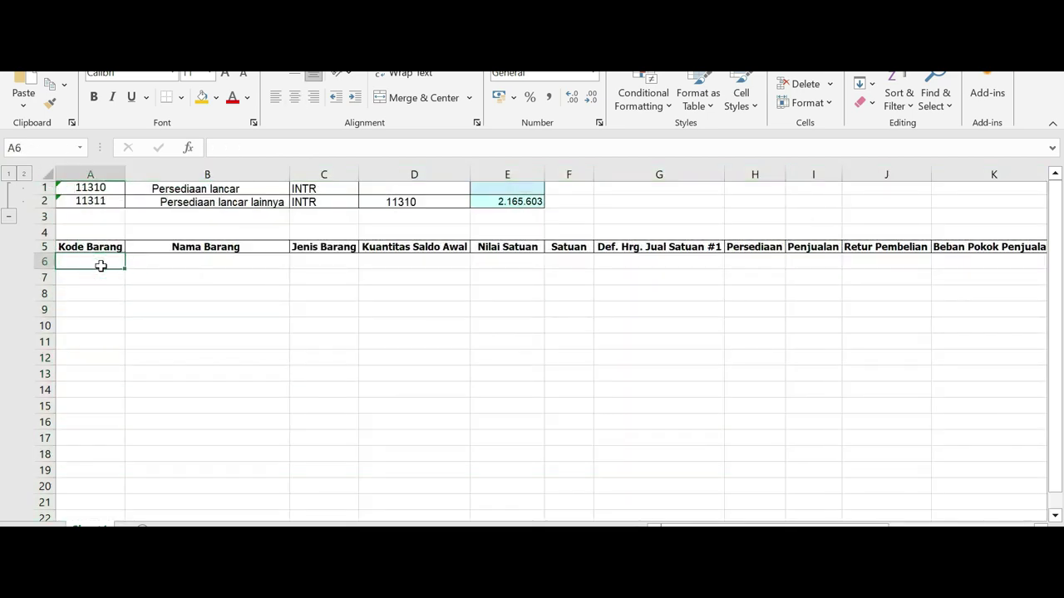
Enter Stok-001 in A6, start the item name in B6, and enter INV in C6.
text(Stok)
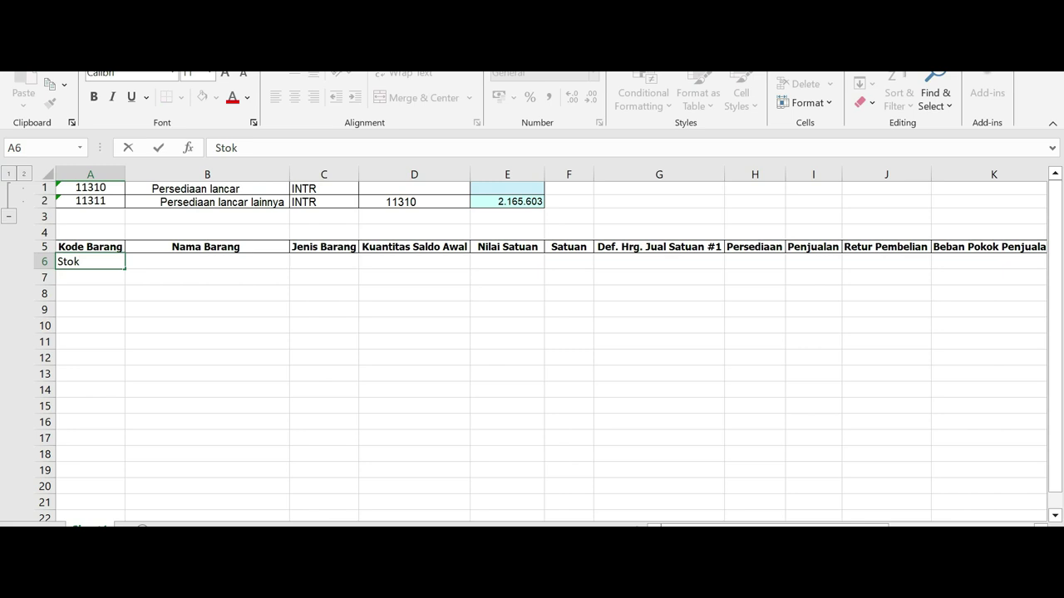
text(-001)
click(177, 265)
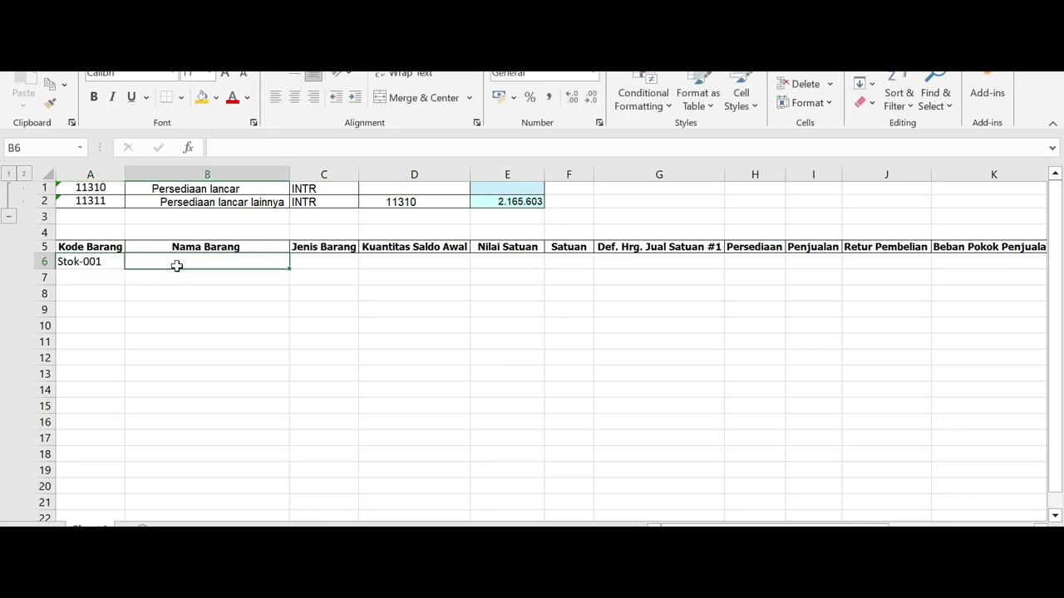
text(Stok oo)
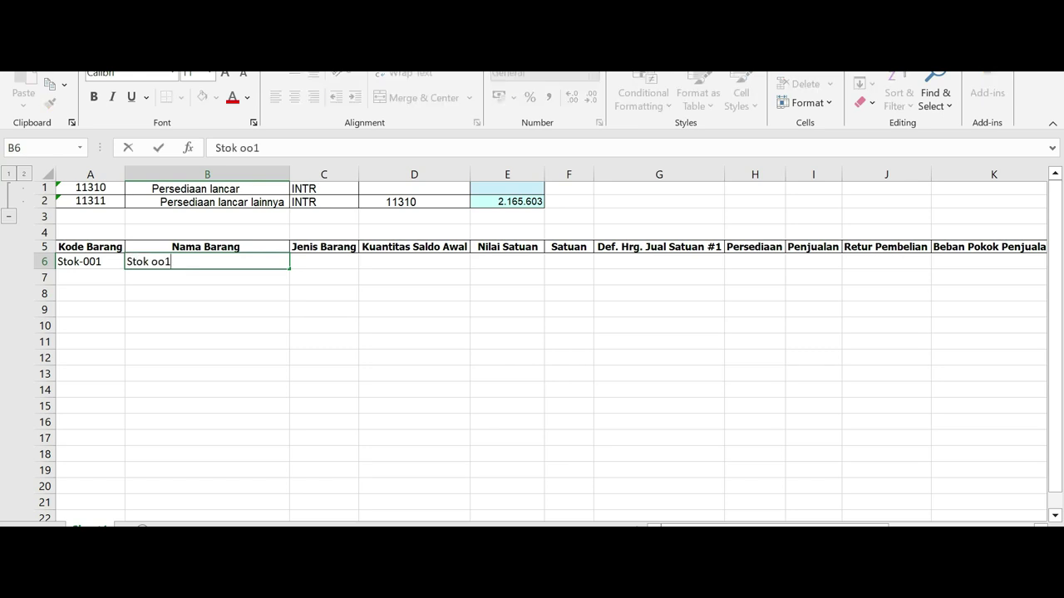
key(BackSpace)
key(BackSpace)
text(00)
click(330, 306)
click(316, 263)
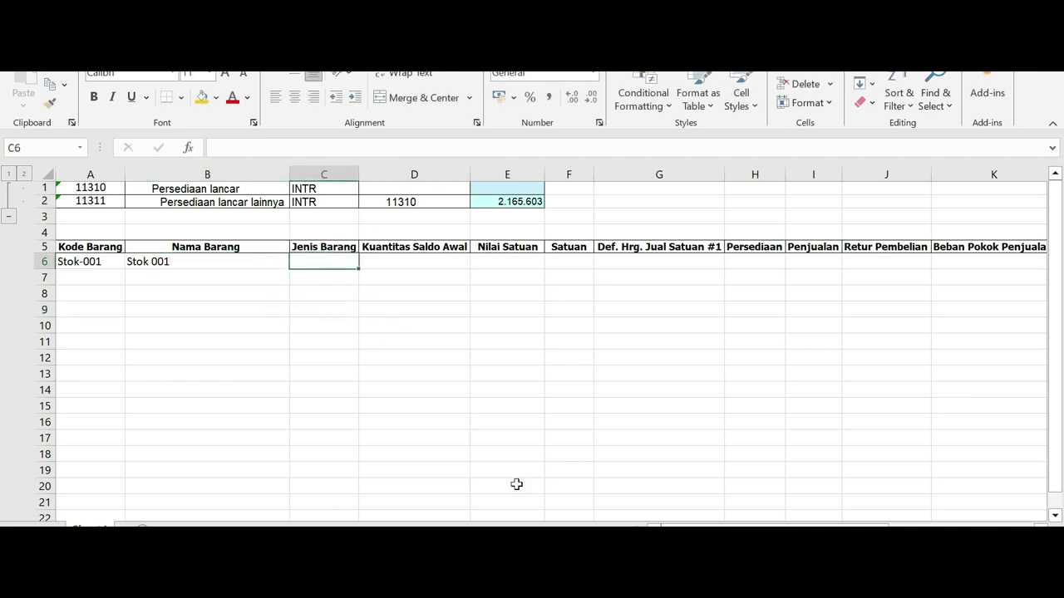
mouse_move(568, 532)
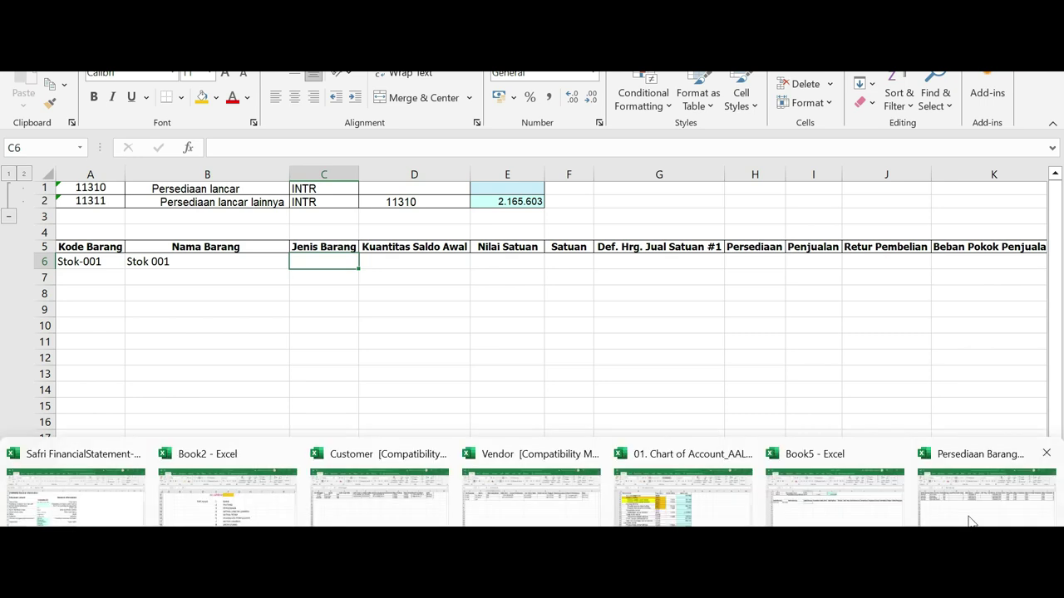
mouse_move(966, 521)
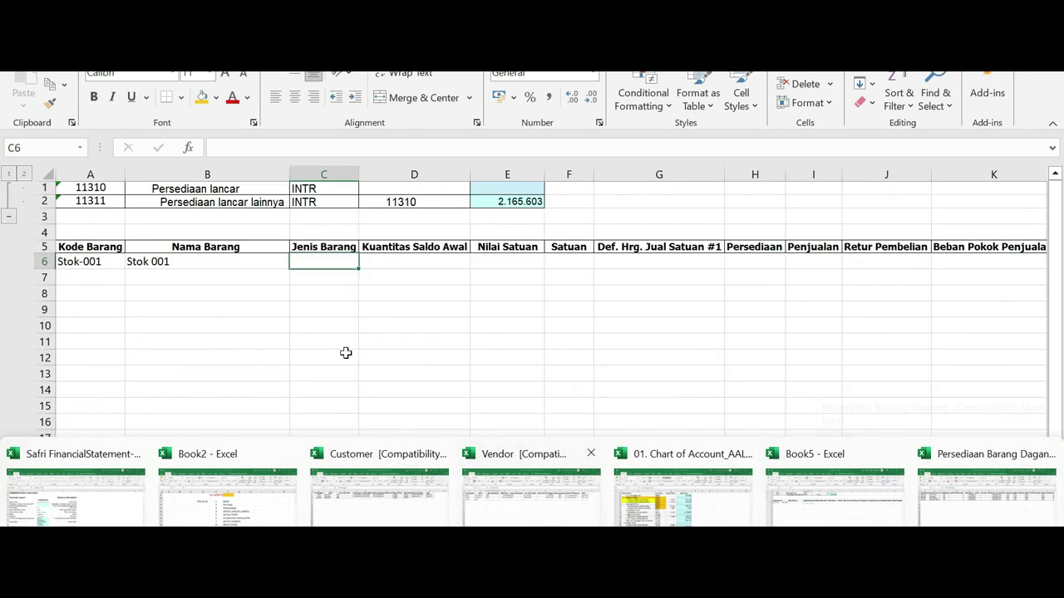
text(inv)
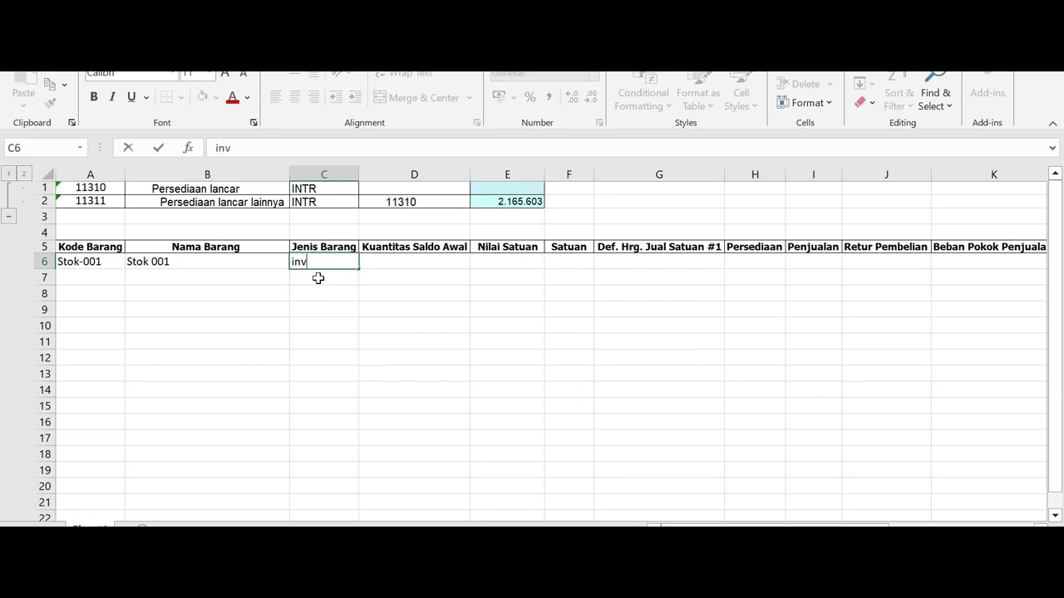
key(BackSpace)
key(BackSpace)
key(BackSpace)
text(V)
click(301, 333)
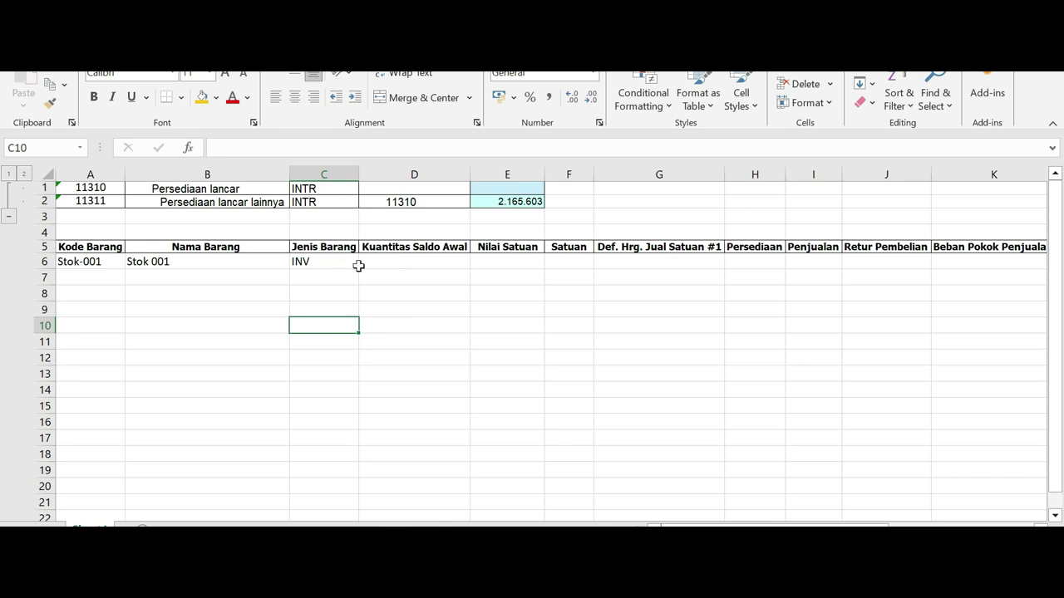
Set B6 to Mouse LG 1234, D6 to quantity 1, E6 to =E2, and F6 to Pcs.
click(193, 262)
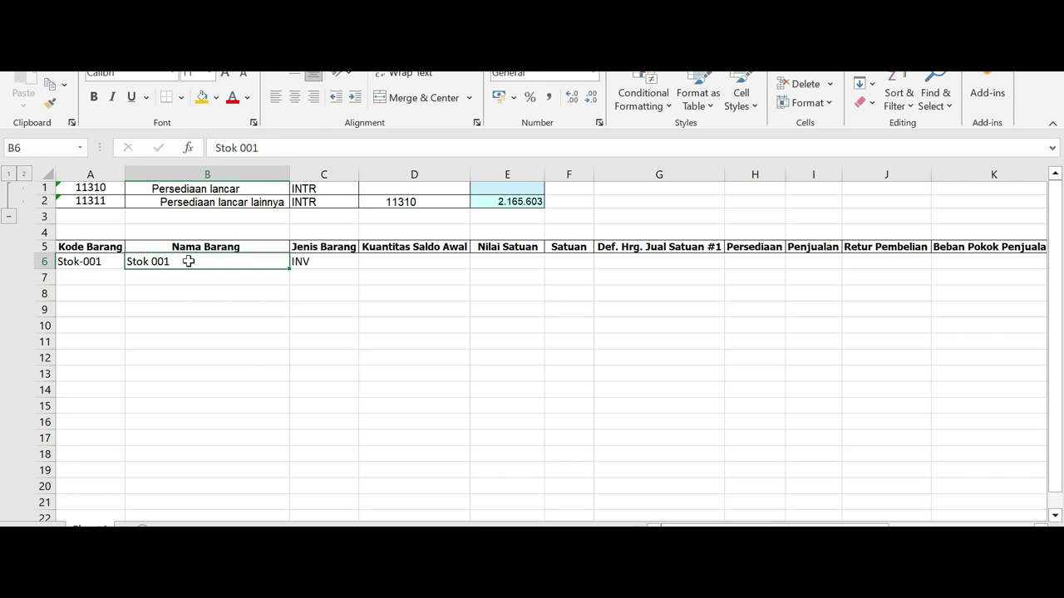
text(mOUSE G1234)
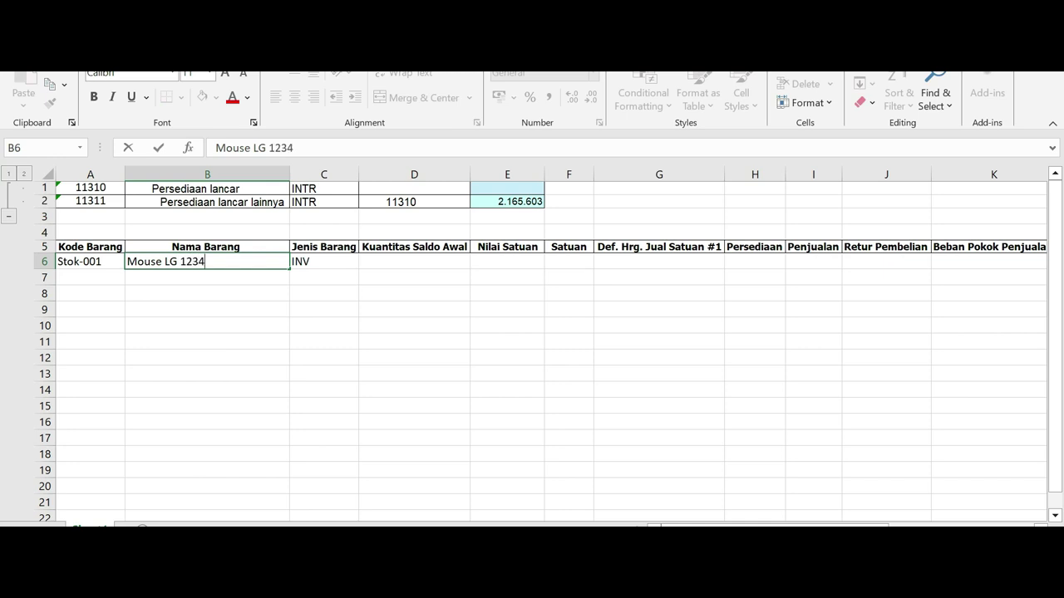
click(420, 260)
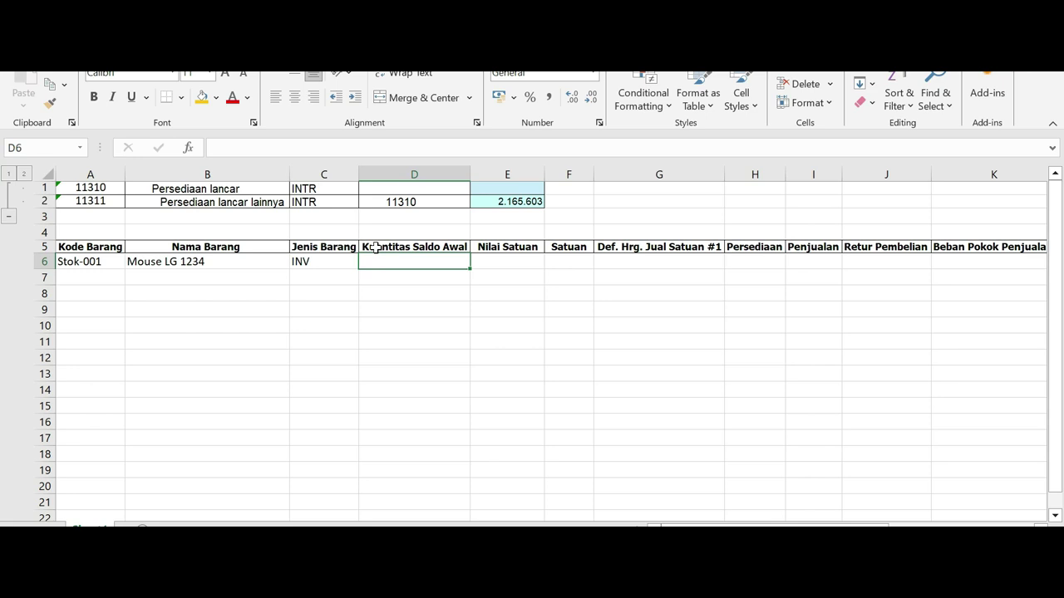
text(1)
click(497, 292)
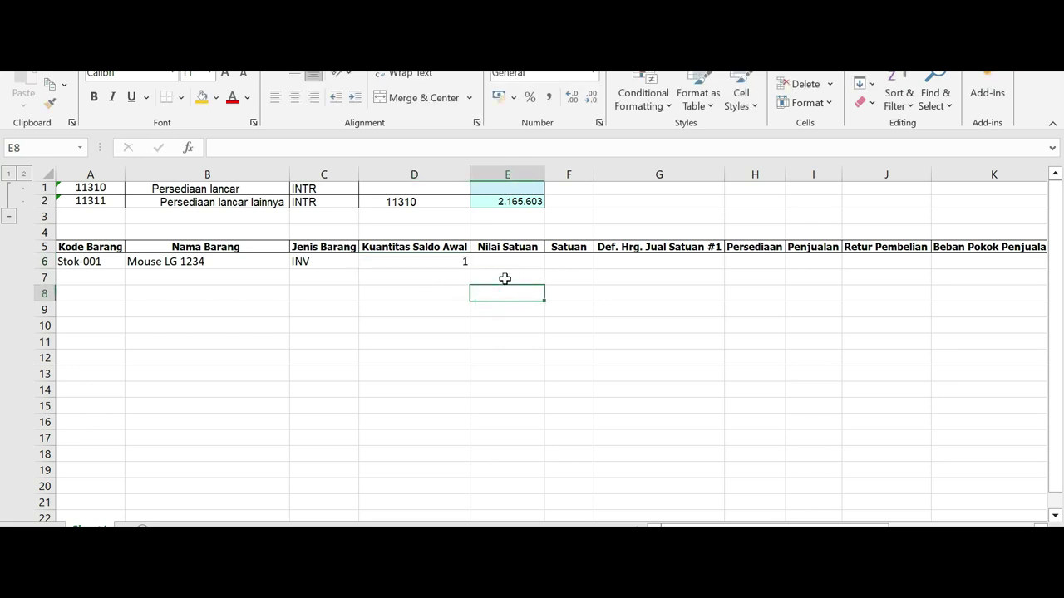
click(507, 261)
text(=)
click(485, 201)
key(Return)
click(561, 260)
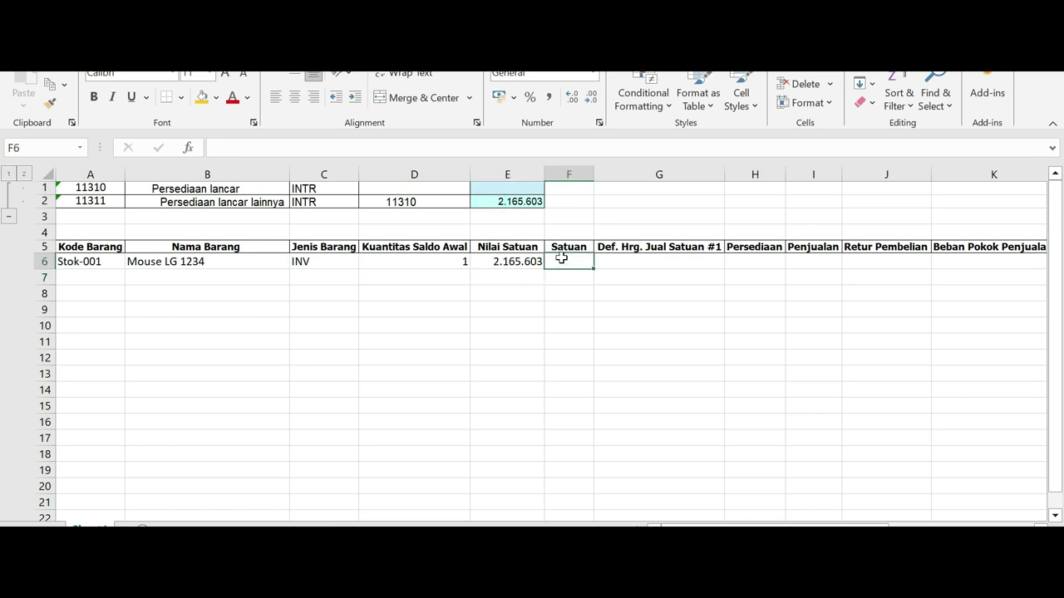
text(Pcs)
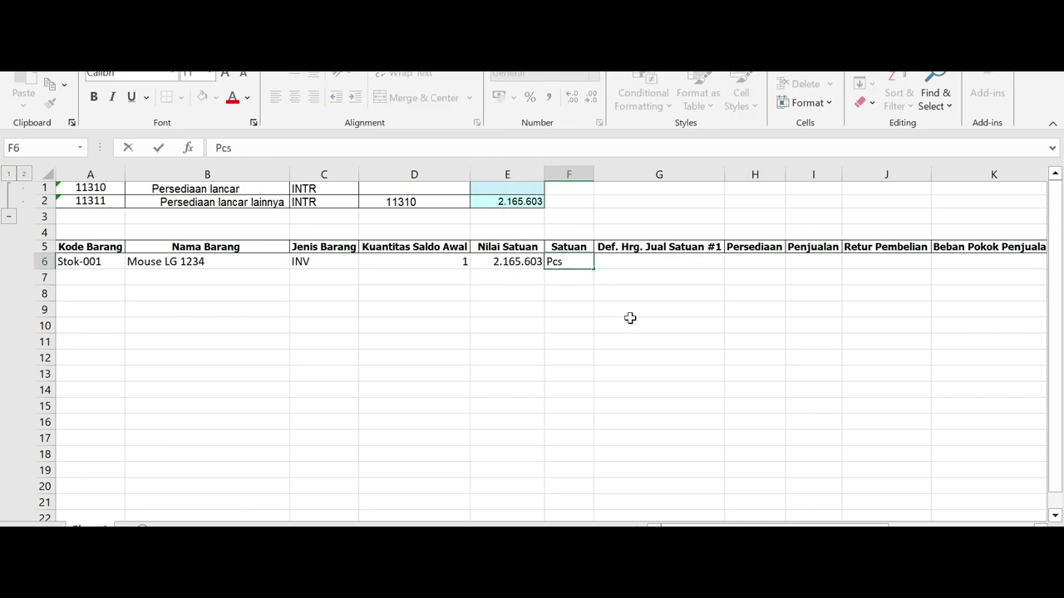
click(649, 349)
click(632, 263)
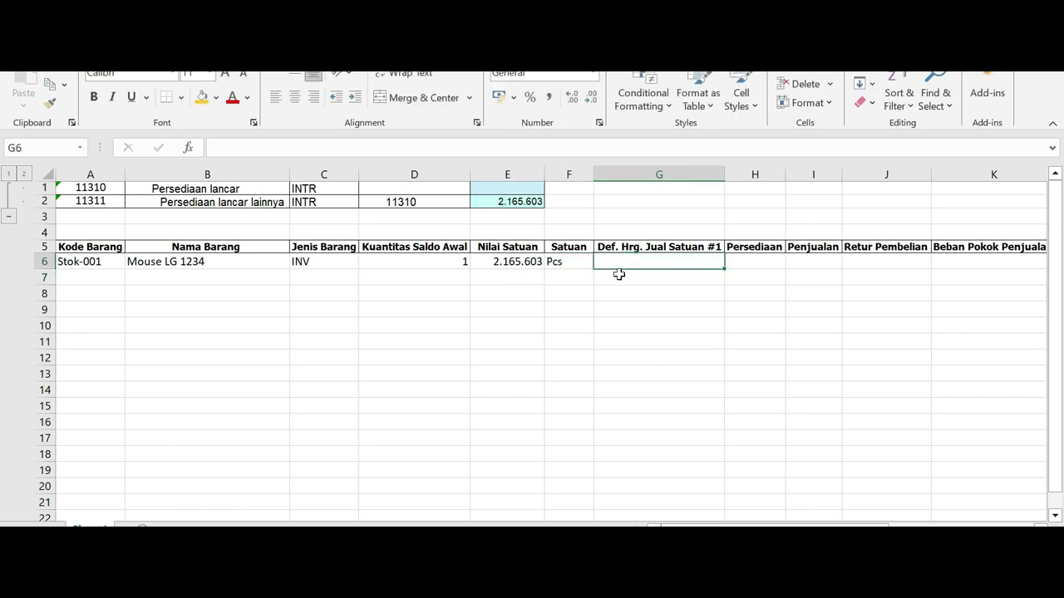
Enter =E6+(E6*30%) in G6 so the selling price shows 2815283,9.
text(=)
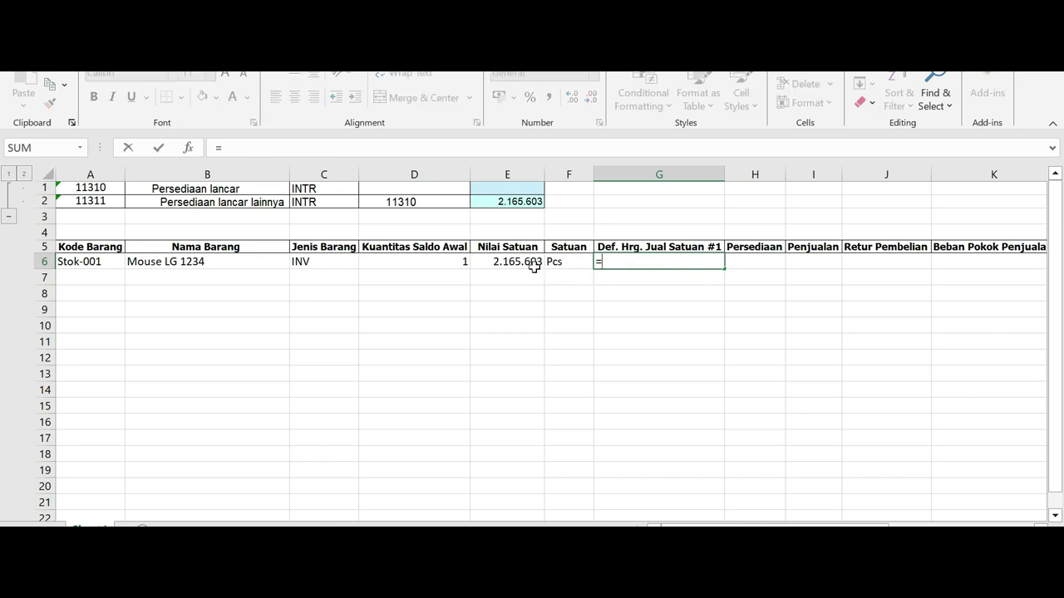
click(524, 263)
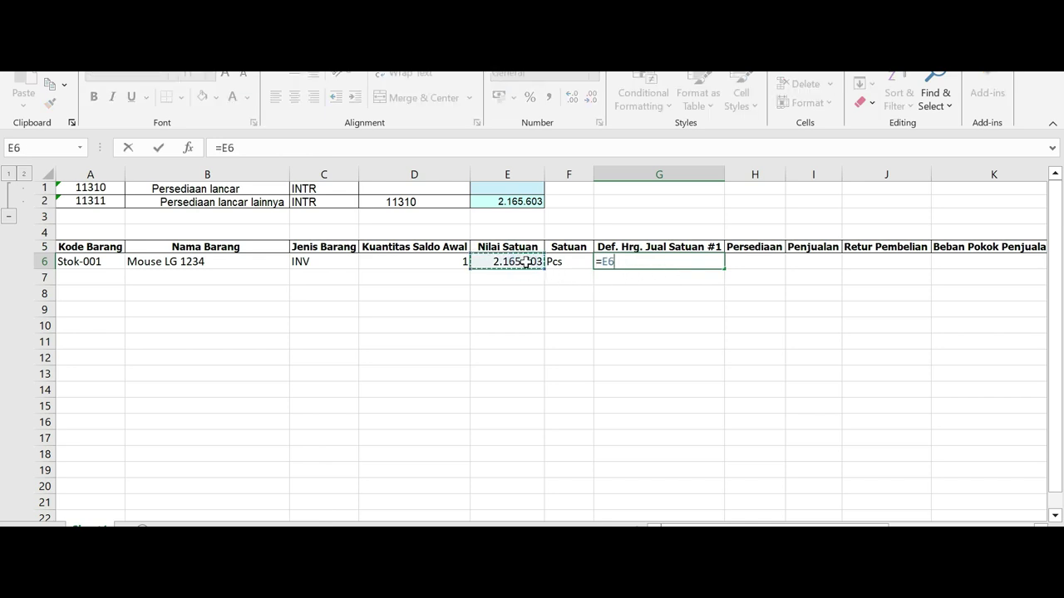
text(+)
click(512, 261)
text(*)
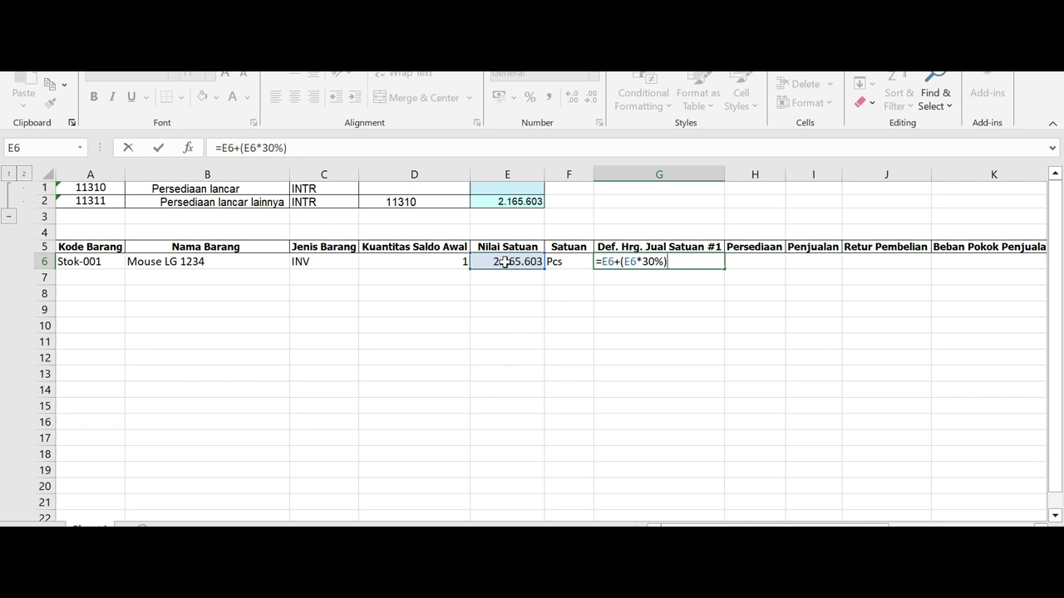
key(Return)
click(486, 263)
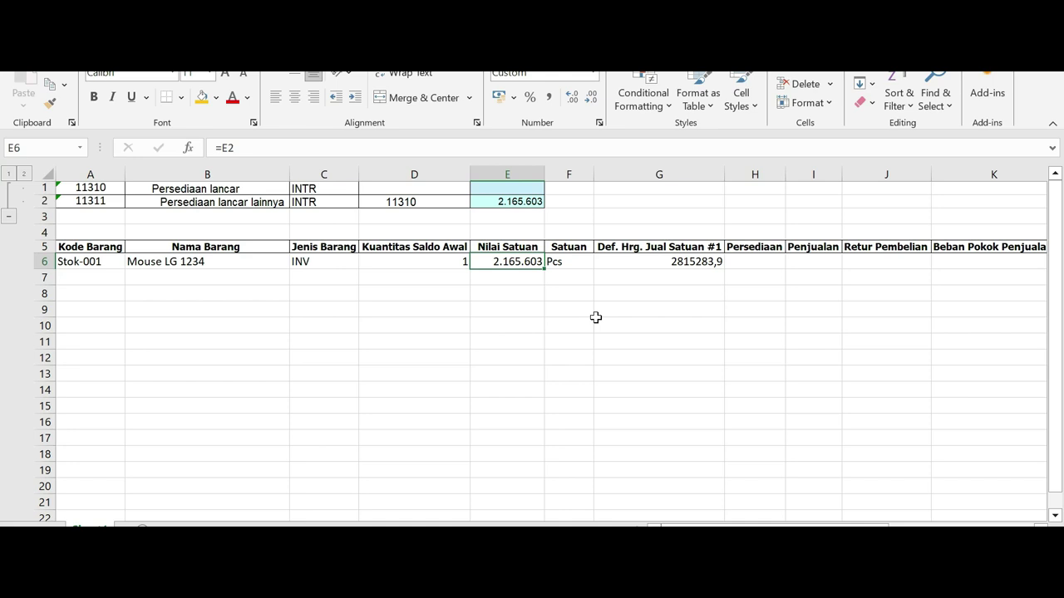
click(513, 311)
click(502, 262)
click(665, 266)
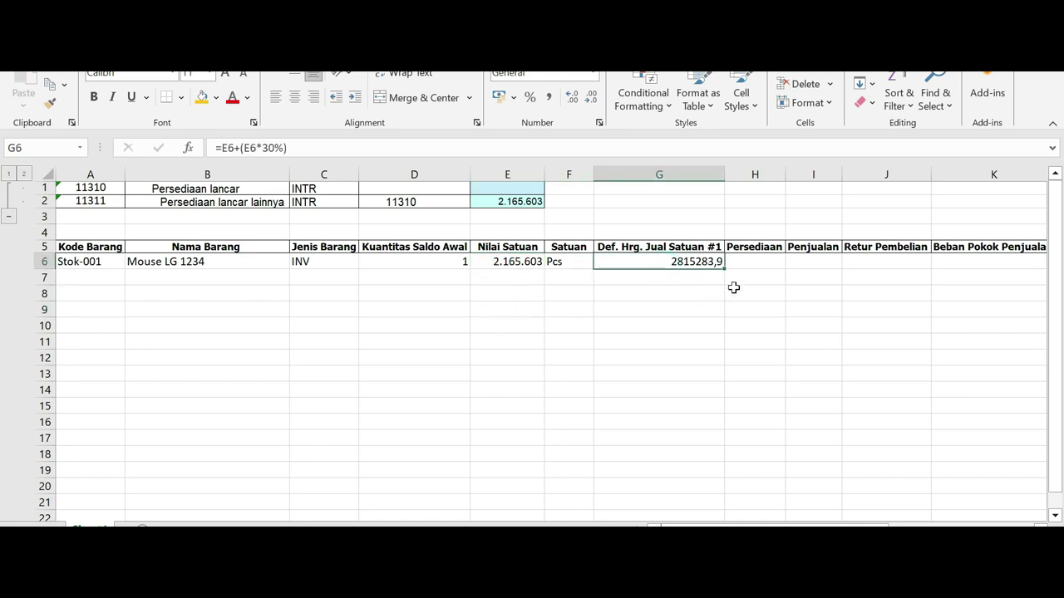
click(785, 177)
Widen column H and link H6 (Persediaan) to account code 11311 in Chart of Account A10.
drag(769, 525, 876, 525)
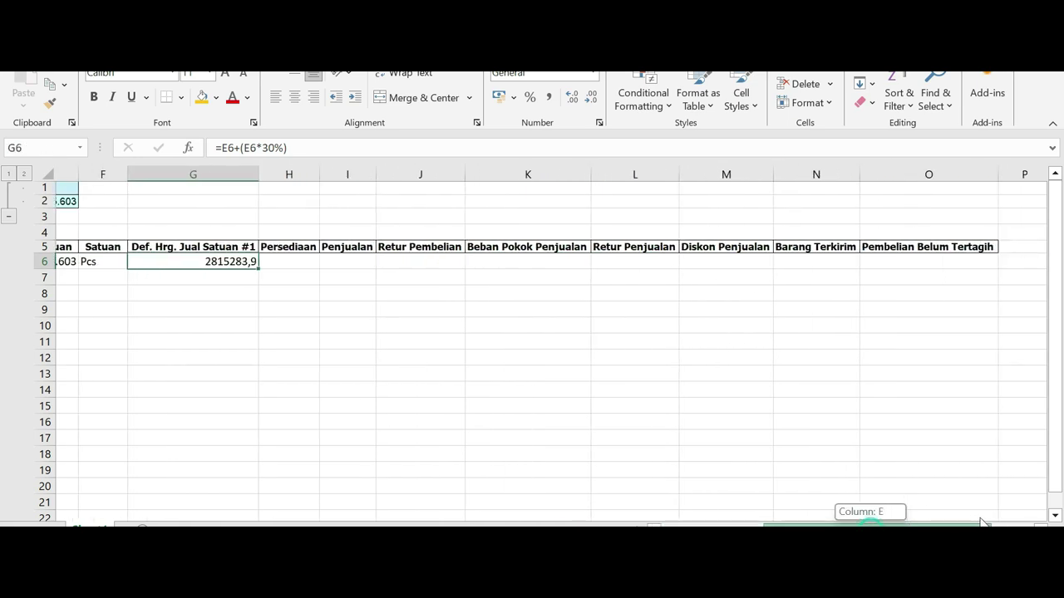
drag(297, 174, 320, 174)
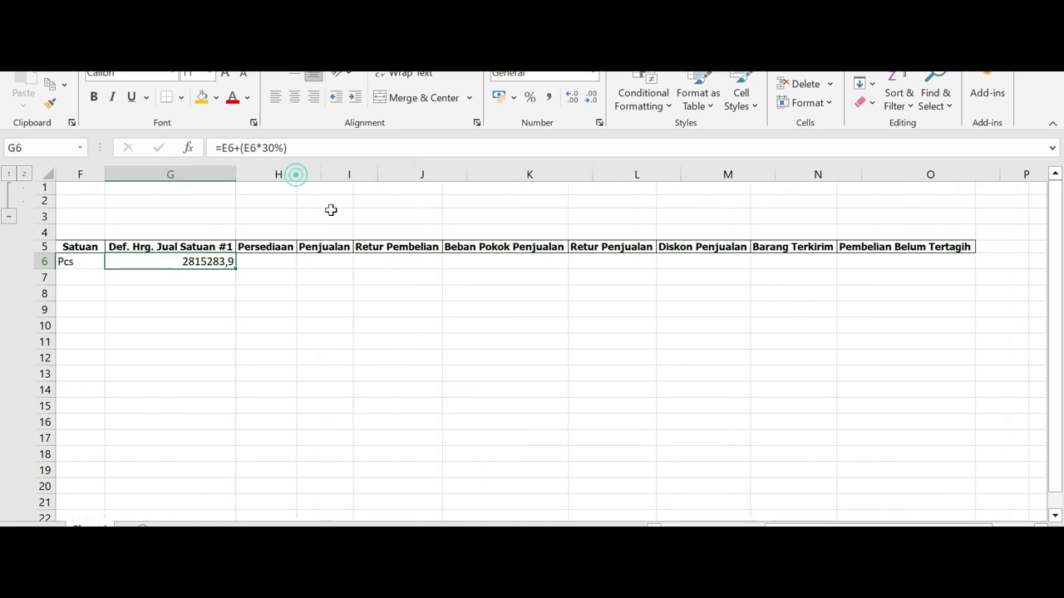
click(286, 262)
text(=)
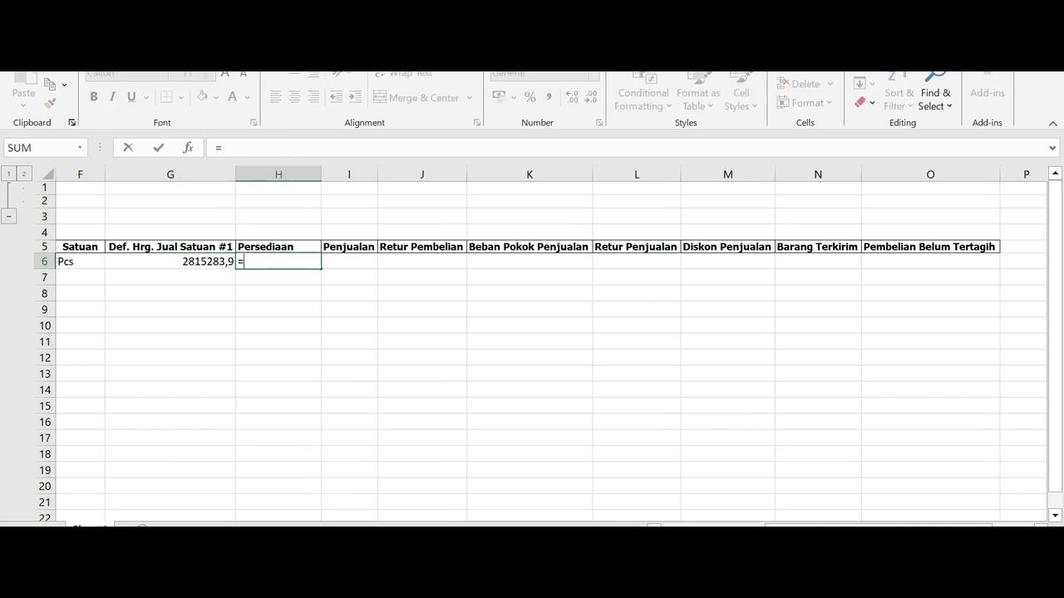
mouse_move(532, 582)
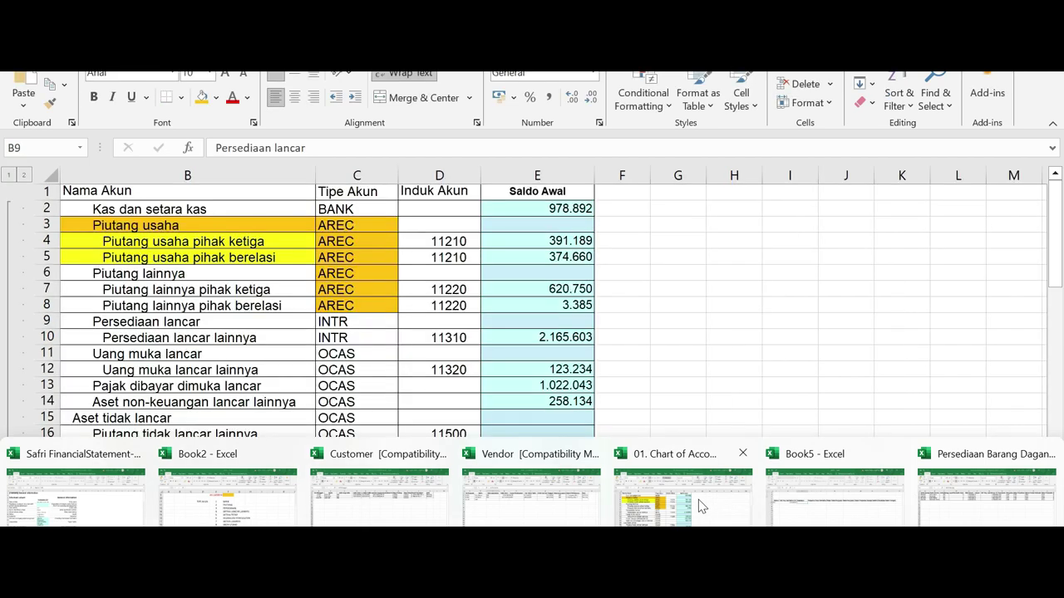
click(698, 499)
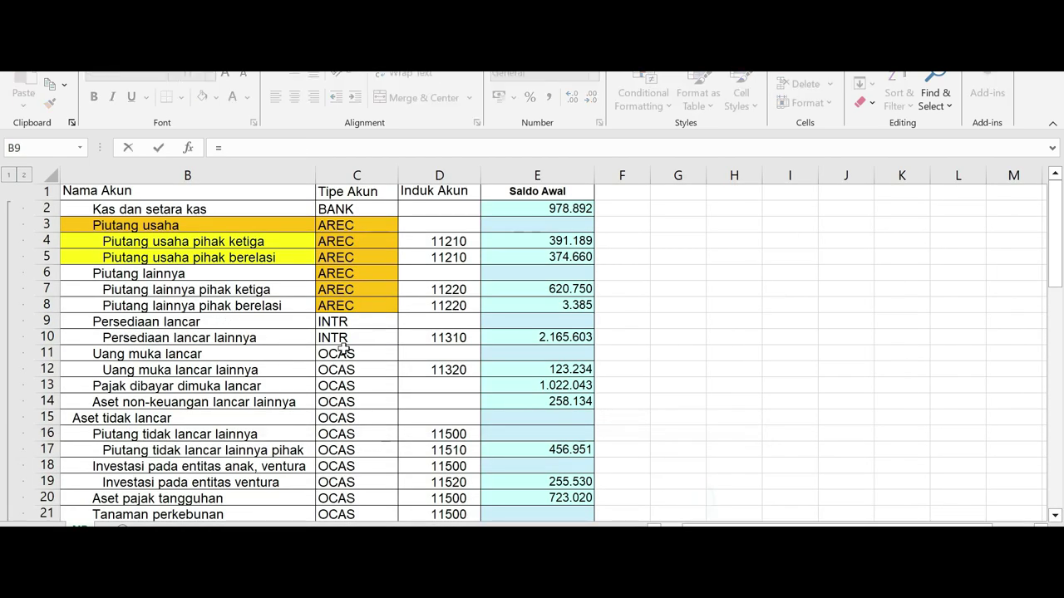
scroll(367, 350, left, 1)
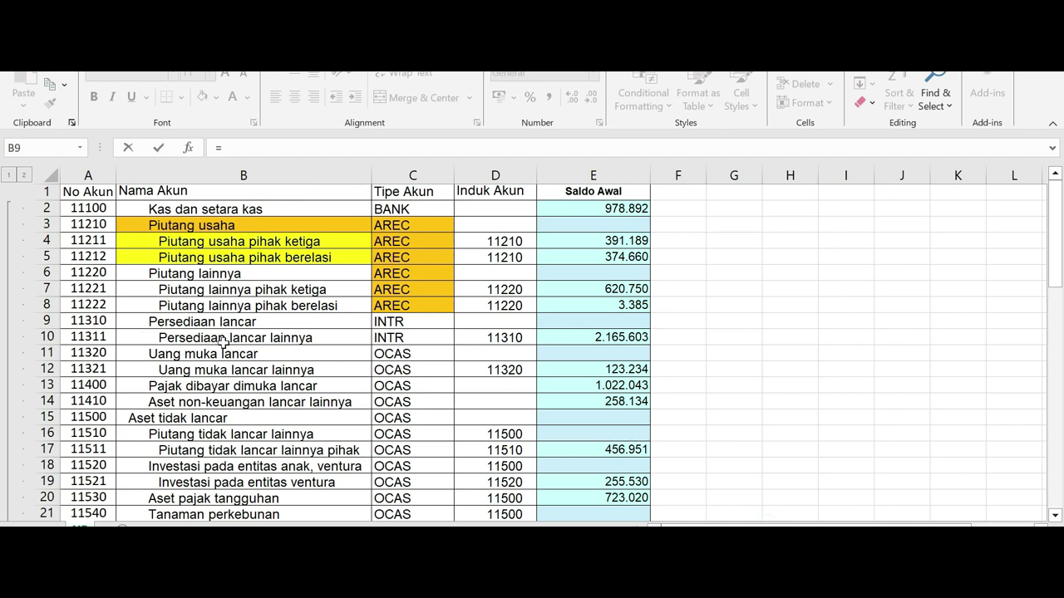
click(83, 339)
key(Return)
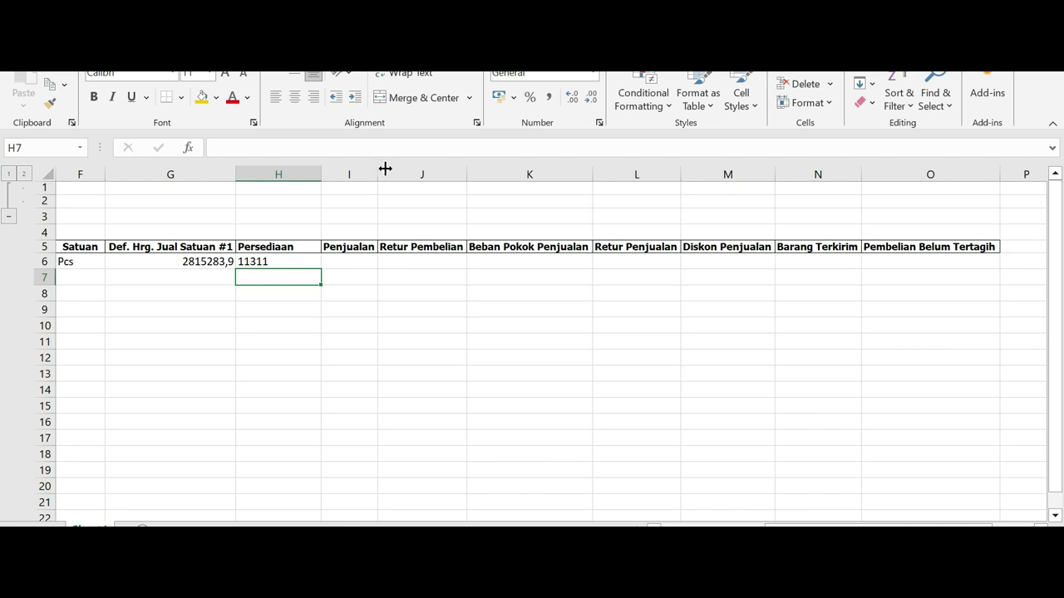
Widen column I and link I6 (Penjualan) to sales code 40000 in A54.
drag(377, 177, 453, 177)
click(388, 262)
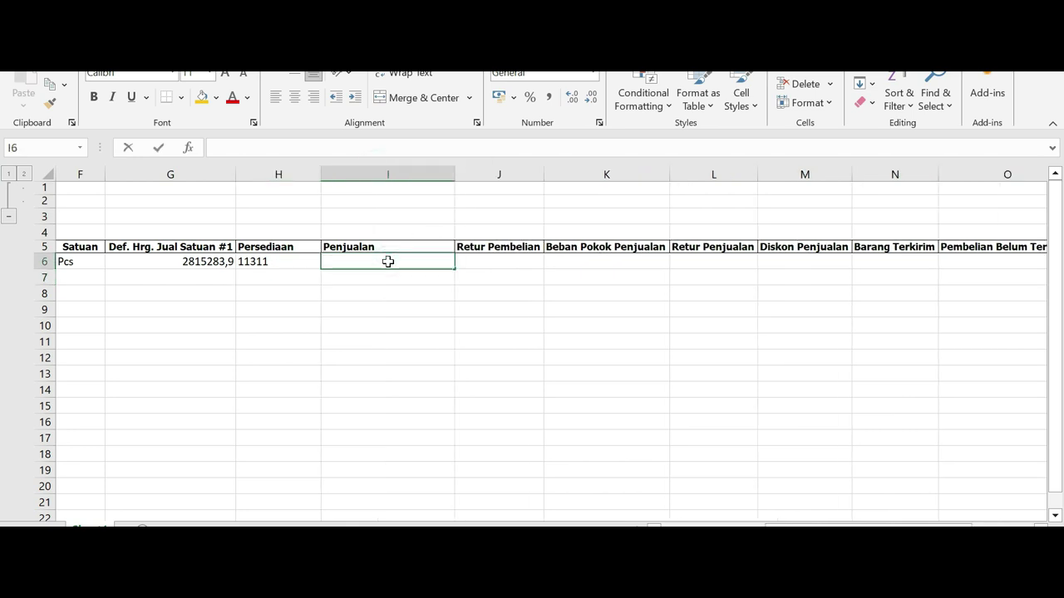
text(=)
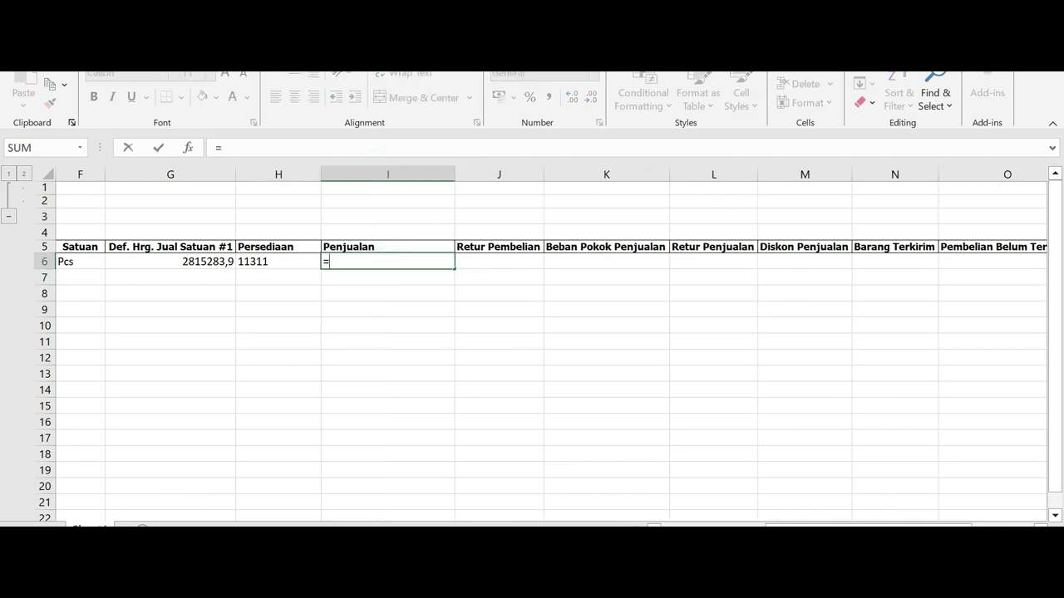
mouse_move(594, 524)
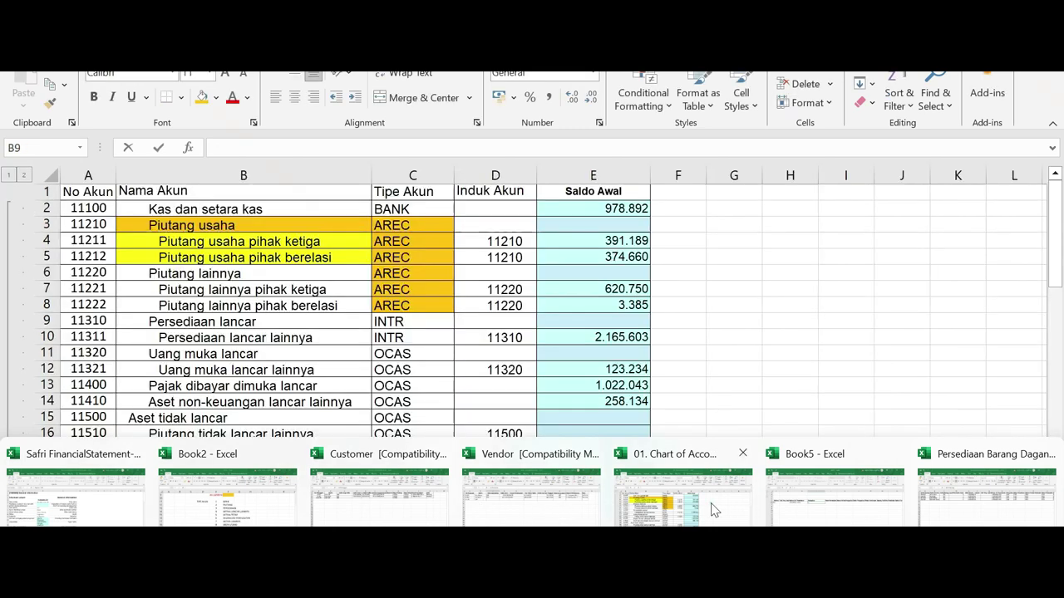
click(707, 502)
scroll(198, 372, down, 4)
scroll(198, 371, down, 4)
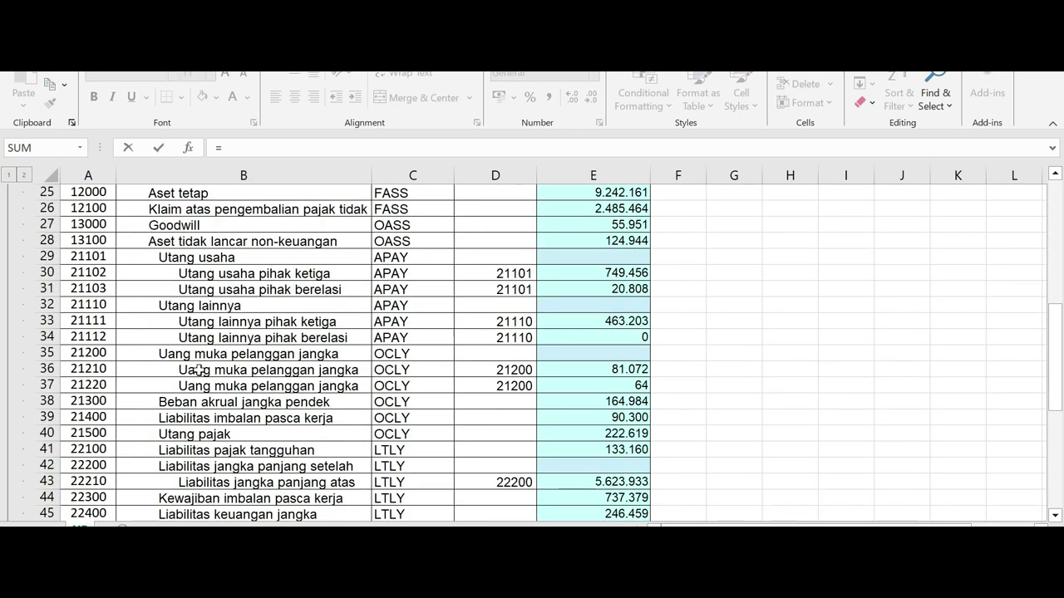
scroll(198, 371, down, 2)
scroll(200, 369, down, 3)
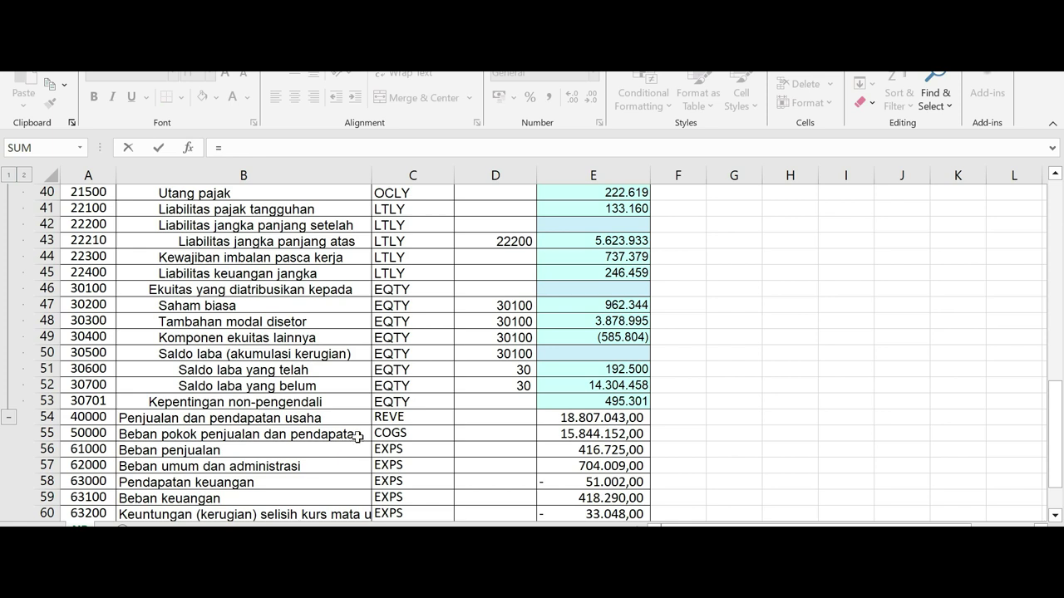
click(97, 417)
key(Return)
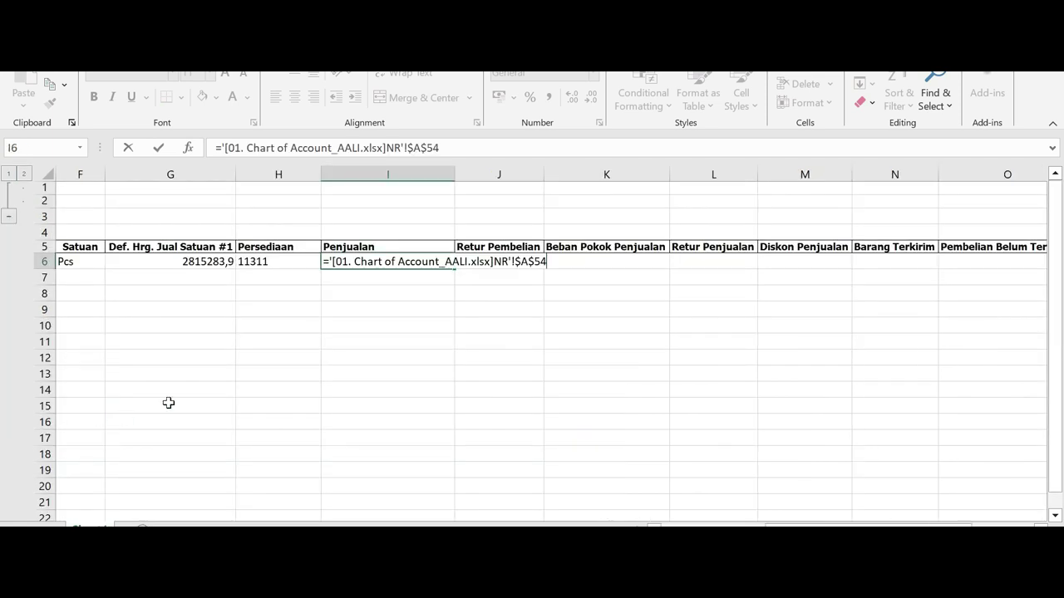
Set J6 (Retur Pembelian) to =H6 and link K6 to cost code 50000 in A55.
click(509, 247)
click(506, 264)
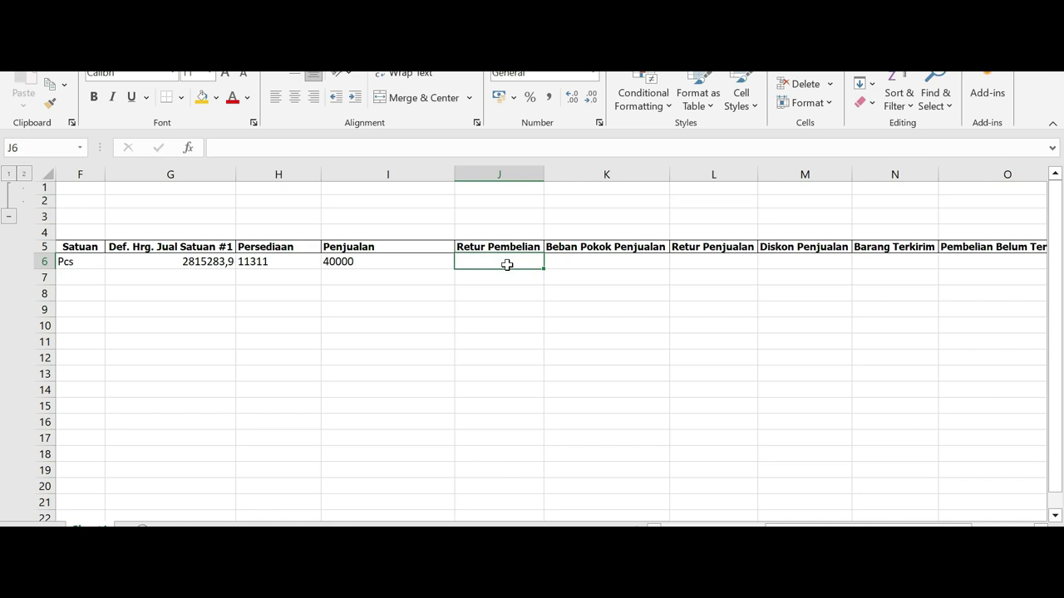
text(=)
click(264, 261)
key(Return)
click(611, 263)
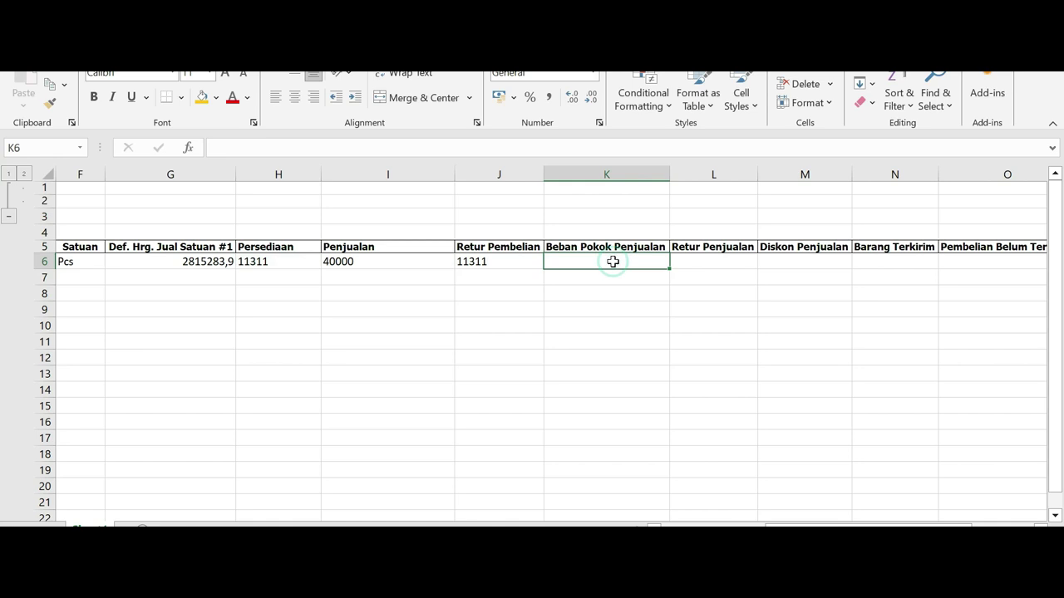
text(=)
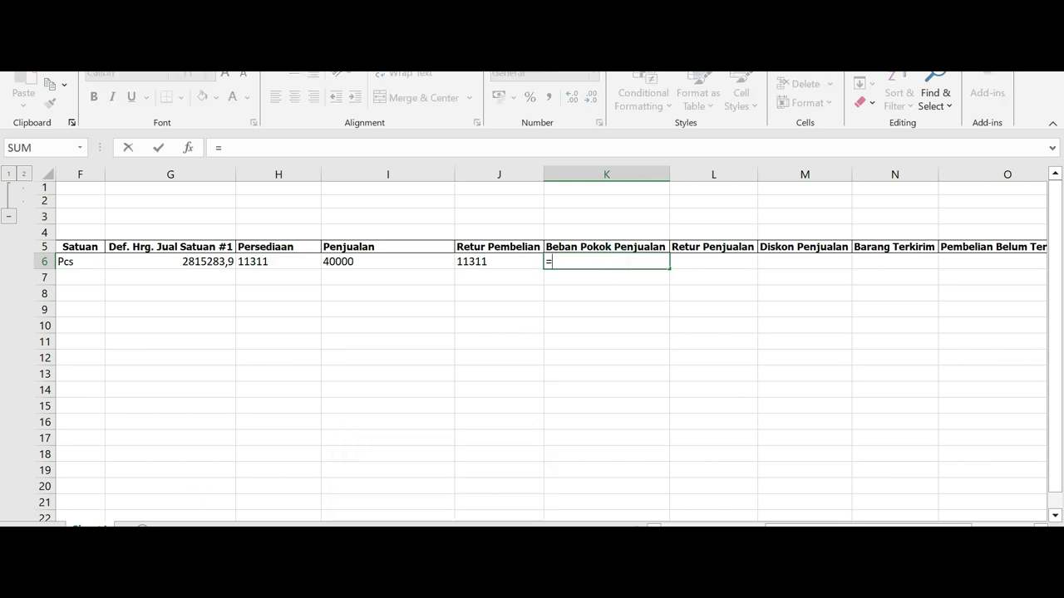
mouse_move(532, 536)
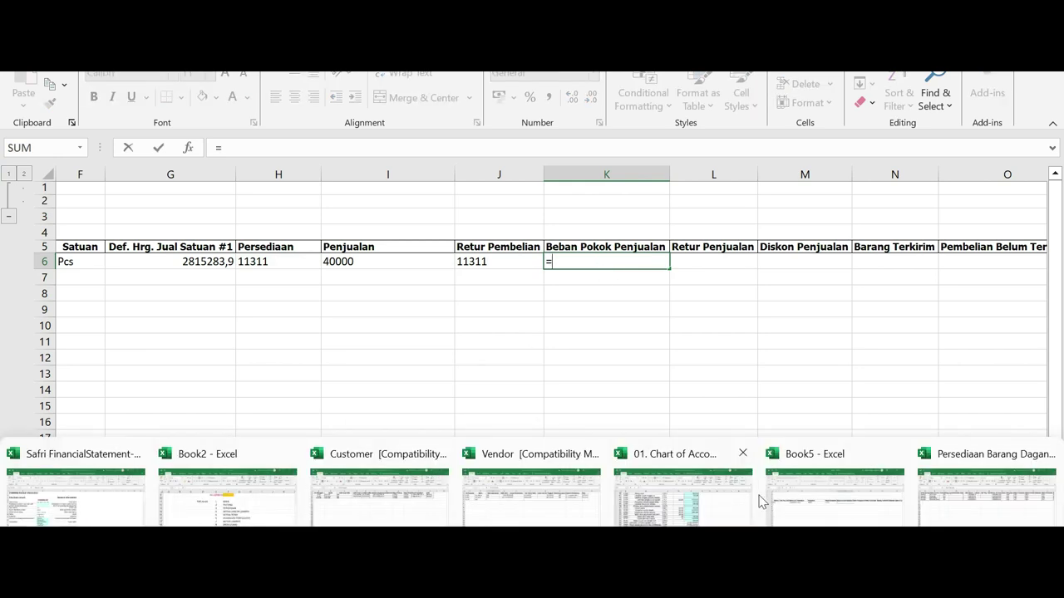
click(707, 509)
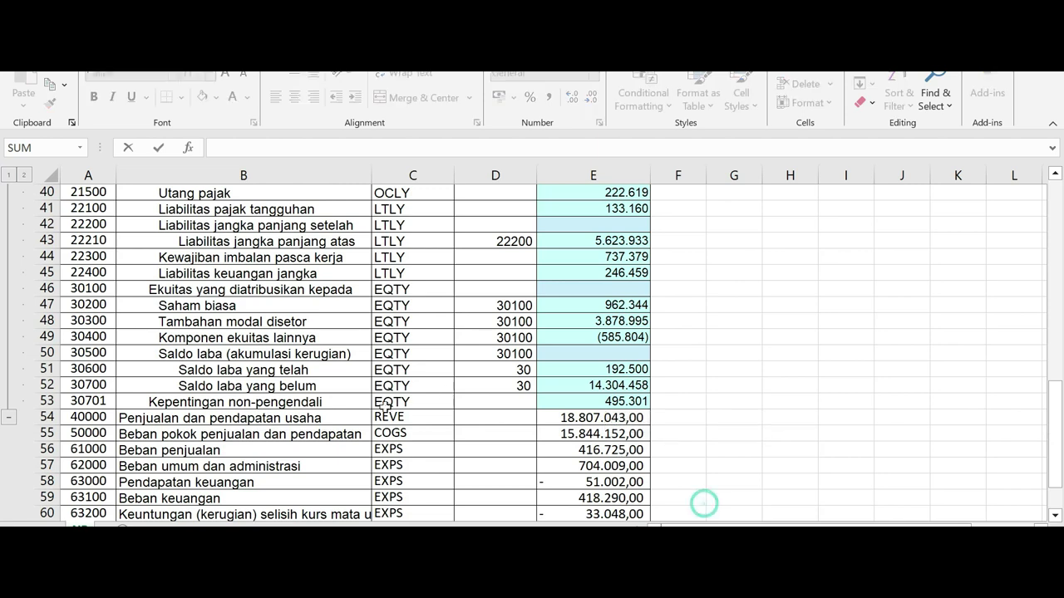
click(73, 434)
key(Return)
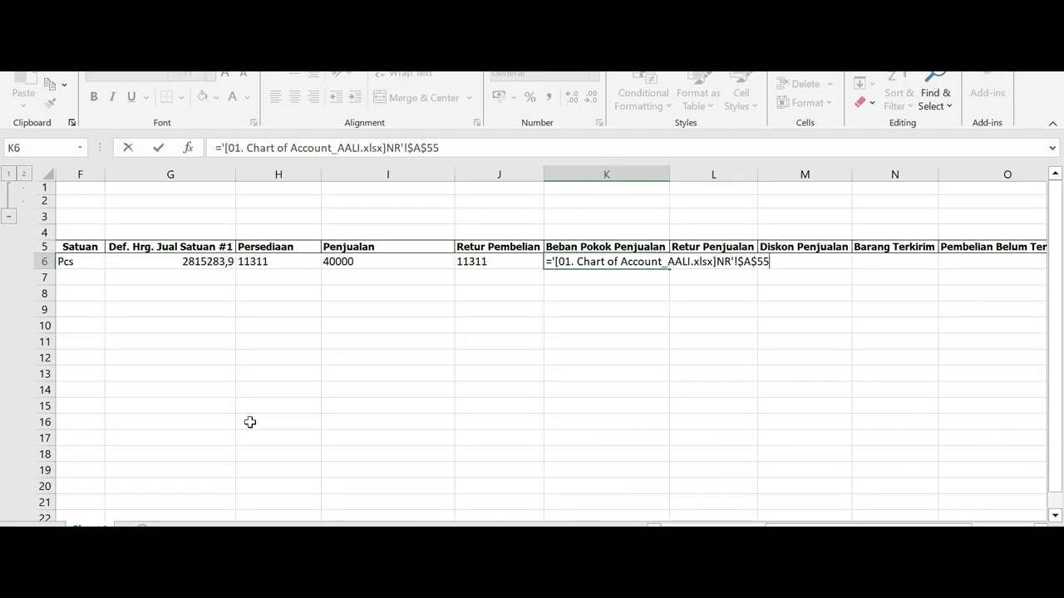
Link L6 (Retur Penjualan) to code 40000 and set M6 (Diskon Penjualan) to =L6.
click(704, 260)
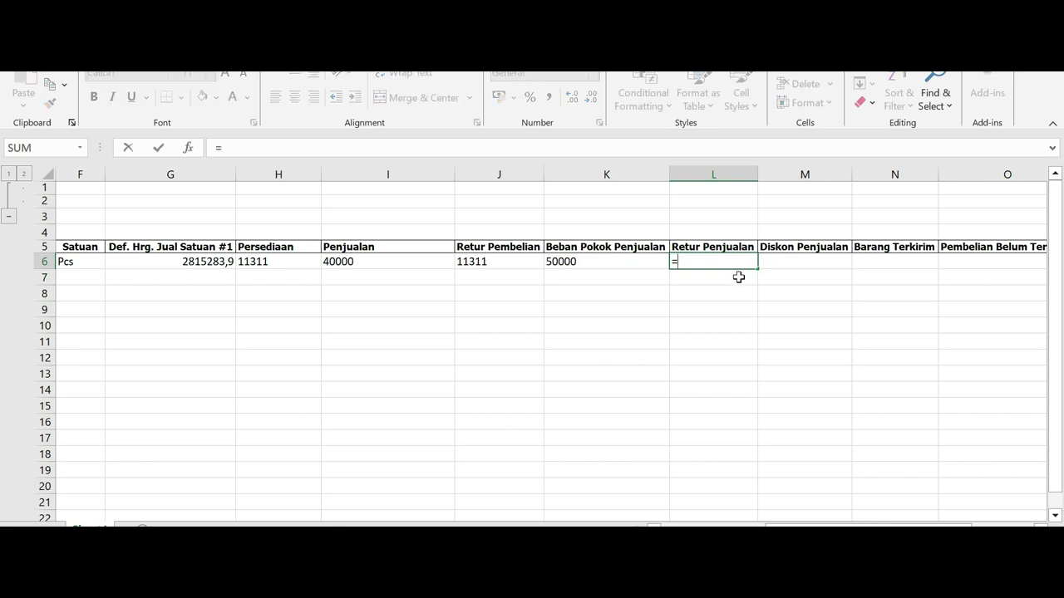
mouse_move(659, 540)
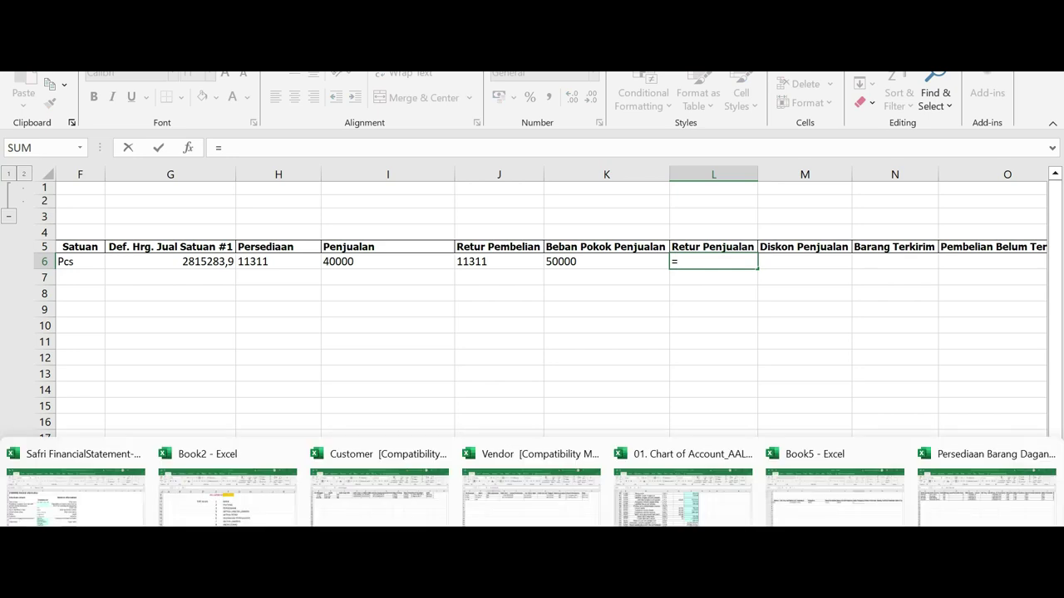
click(698, 504)
scroll(208, 409, down, 2)
scroll(208, 409, up, 2)
scroll(216, 415, down, 1)
scroll(215, 416, down, 1)
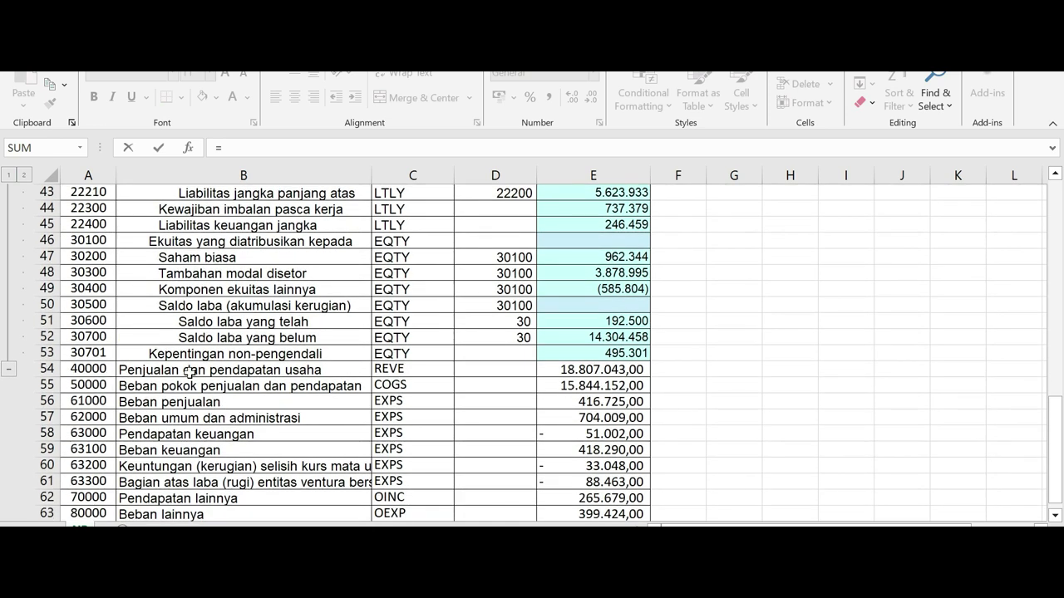
click(87, 370)
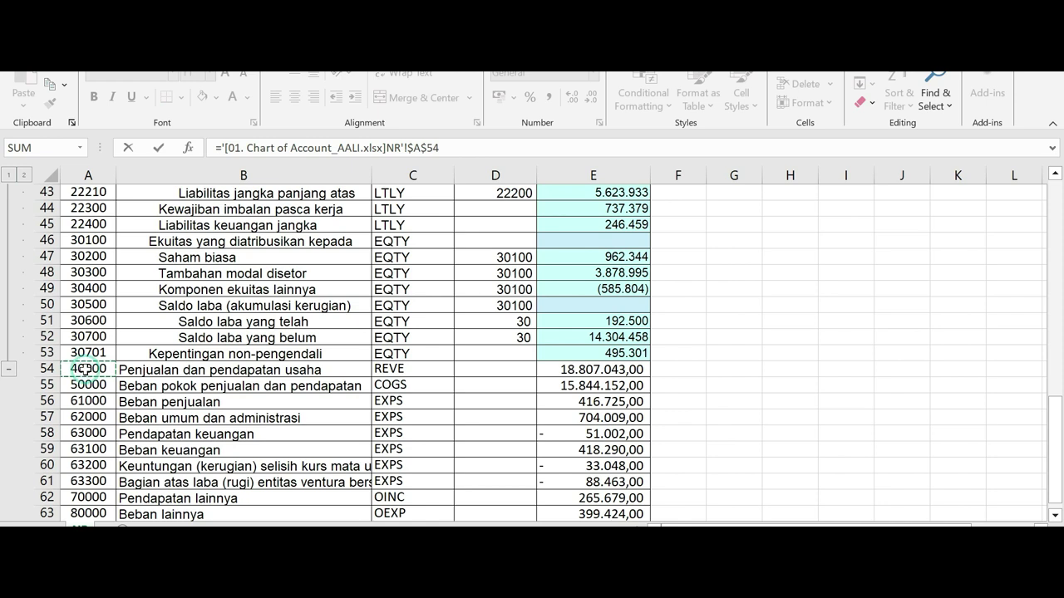
key(Return)
click(806, 265)
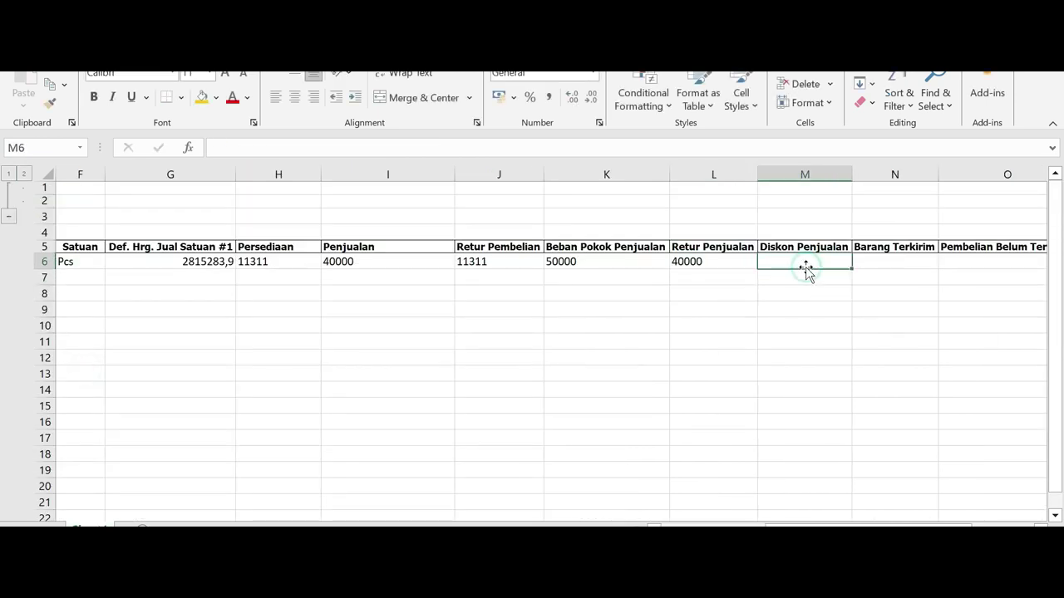
text(=)
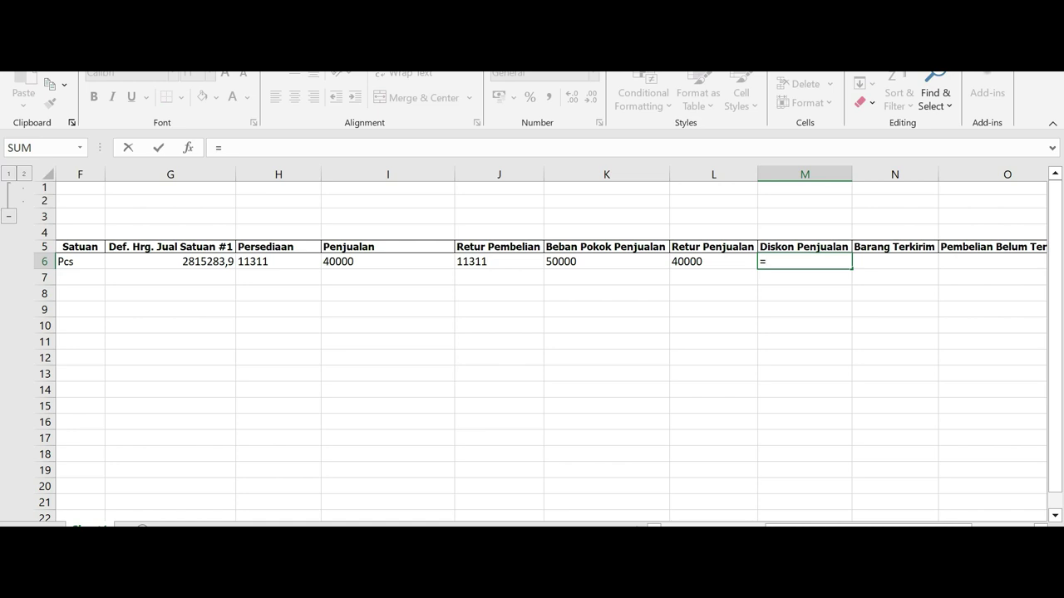
click(725, 264)
key(Return)
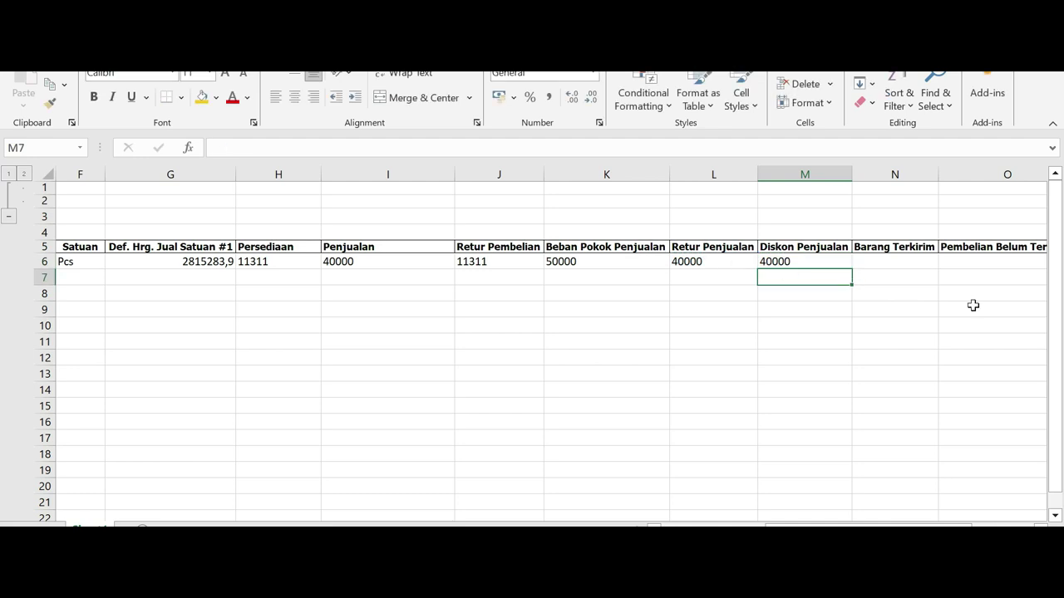
click(884, 261)
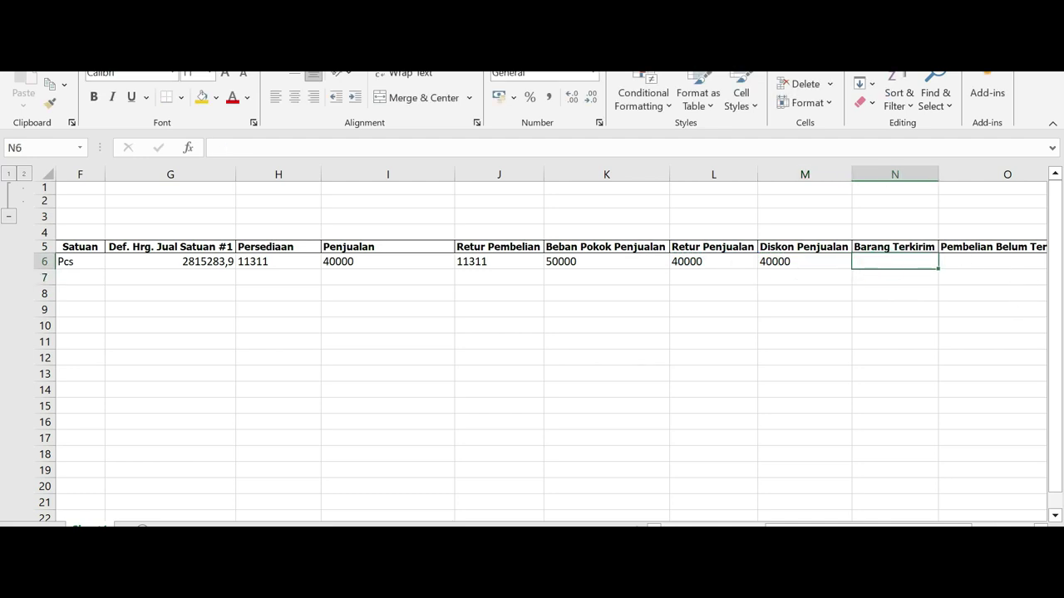
Set N6 (Barang Terkirim) to =H6, giving 11311.
text(=)
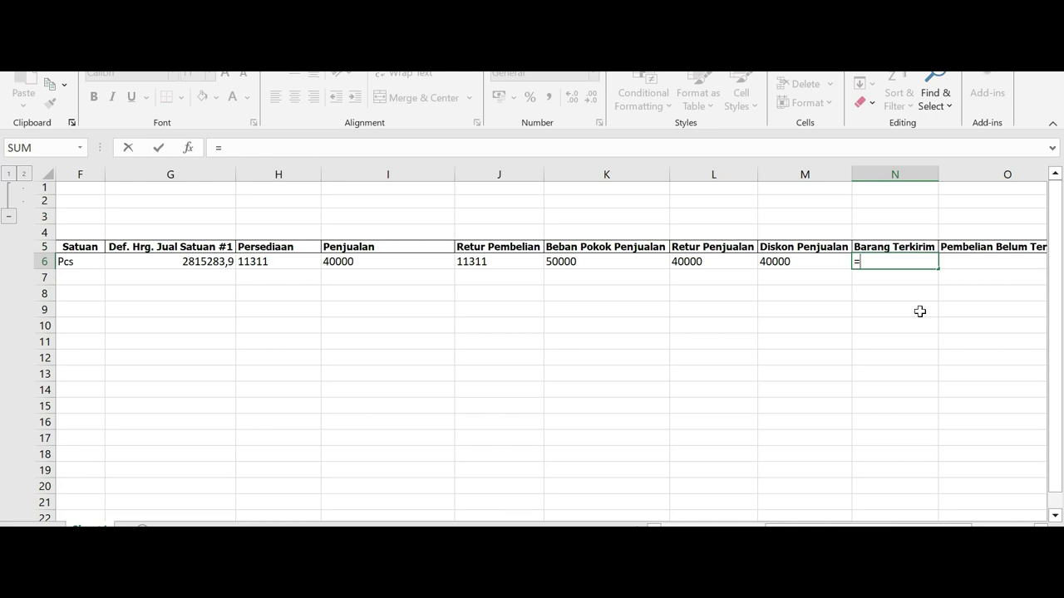
scroll(1033, 518, right, 1)
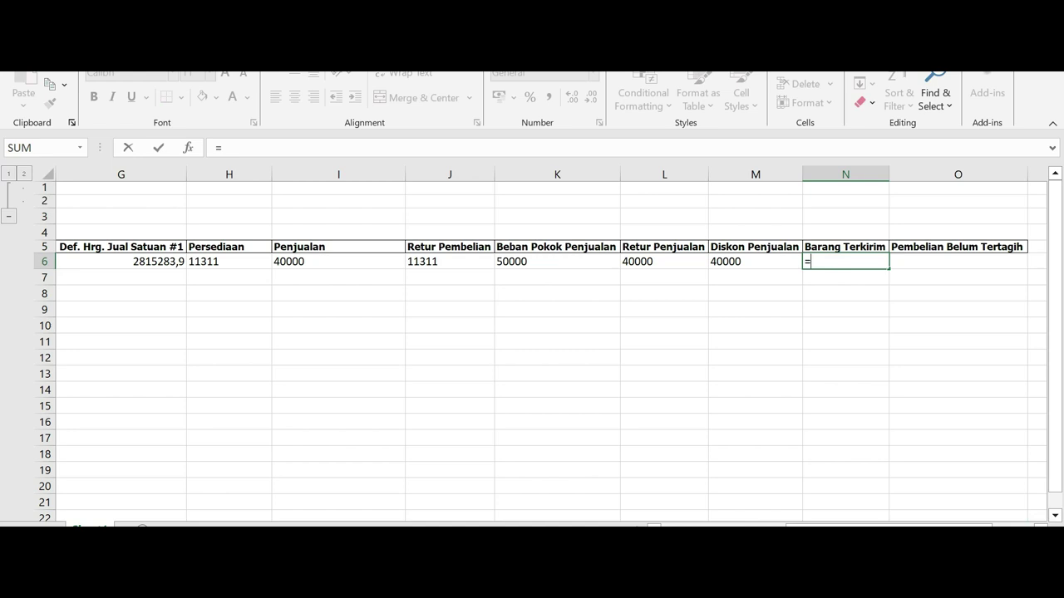
click(232, 261)
key(Return)
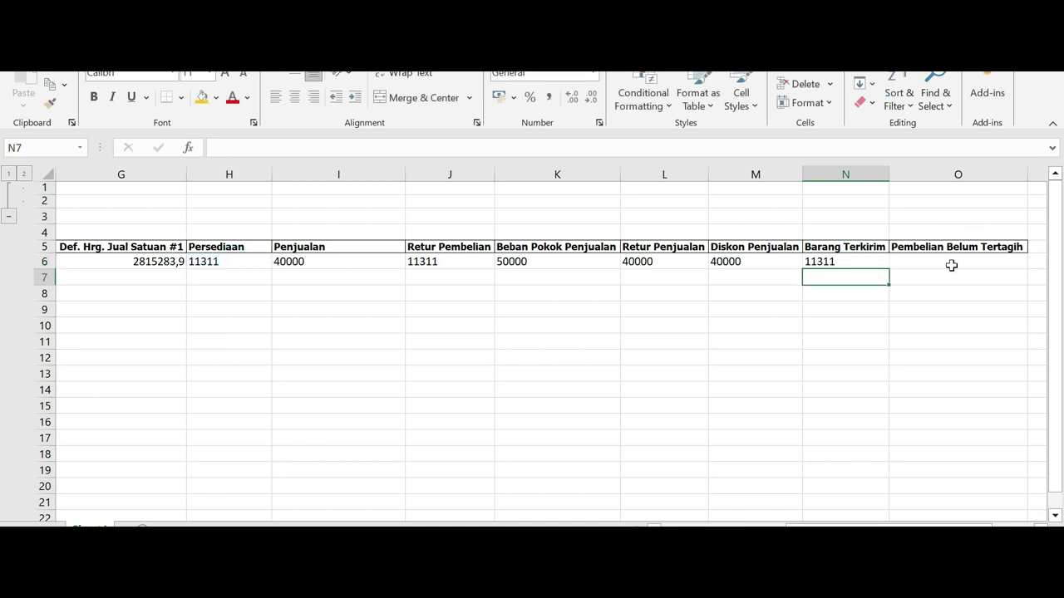
Link O6 to the account name in B38 of the Chart of Account workbook.
click(952, 265)
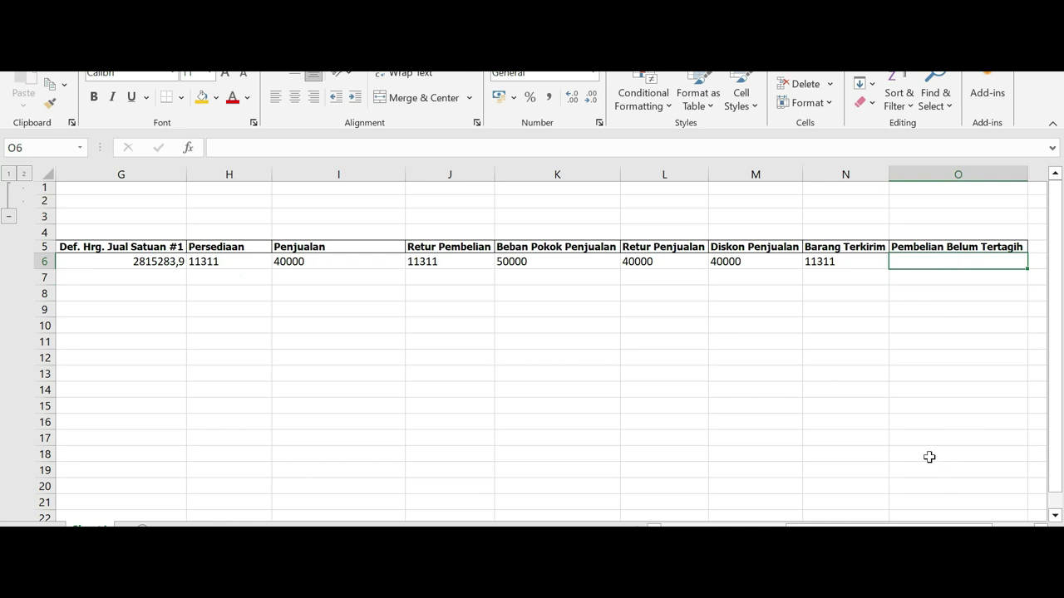
text(=)
mouse_move(665, 519)
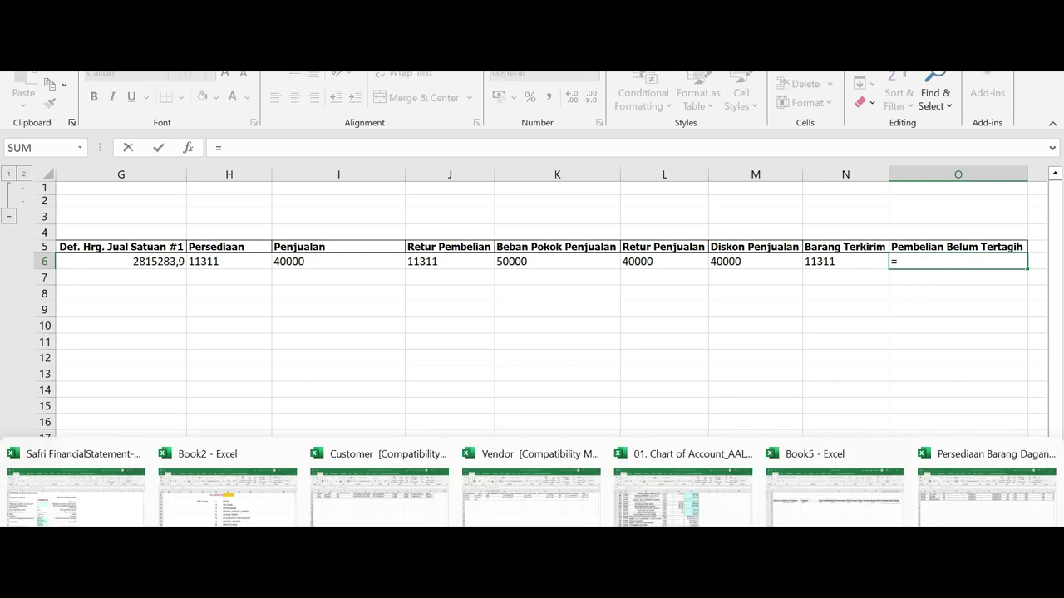
click(665, 519)
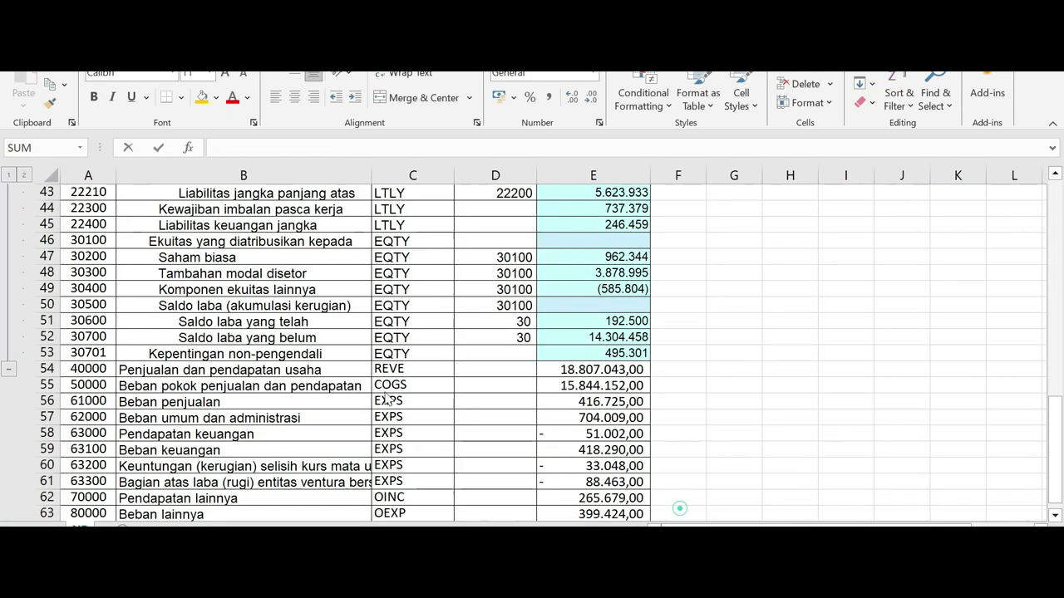
scroll(387, 418, up, 1)
scroll(386, 418, up, 3)
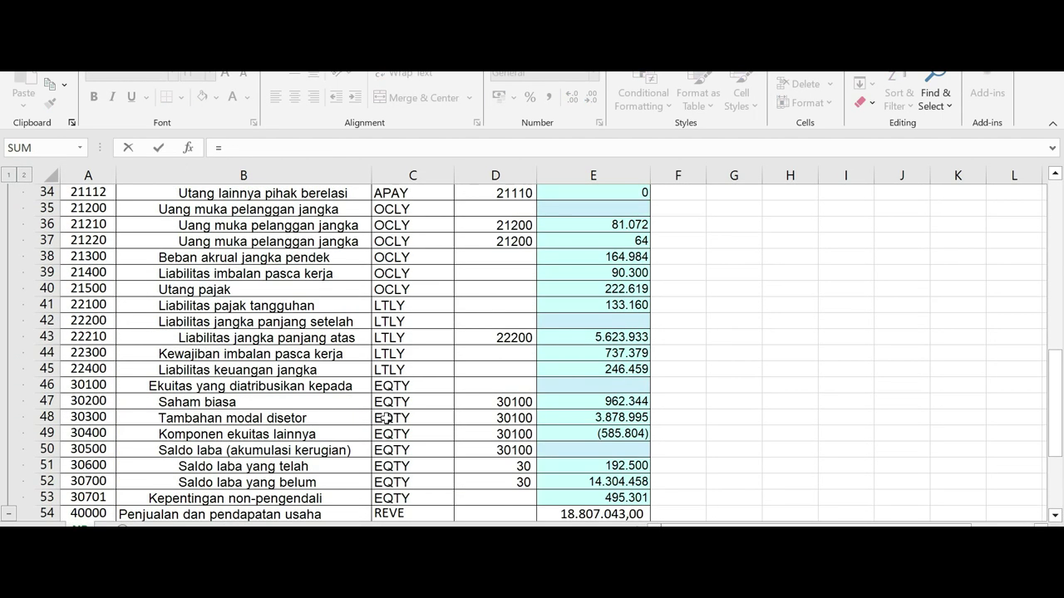
scroll(386, 418, up, 1)
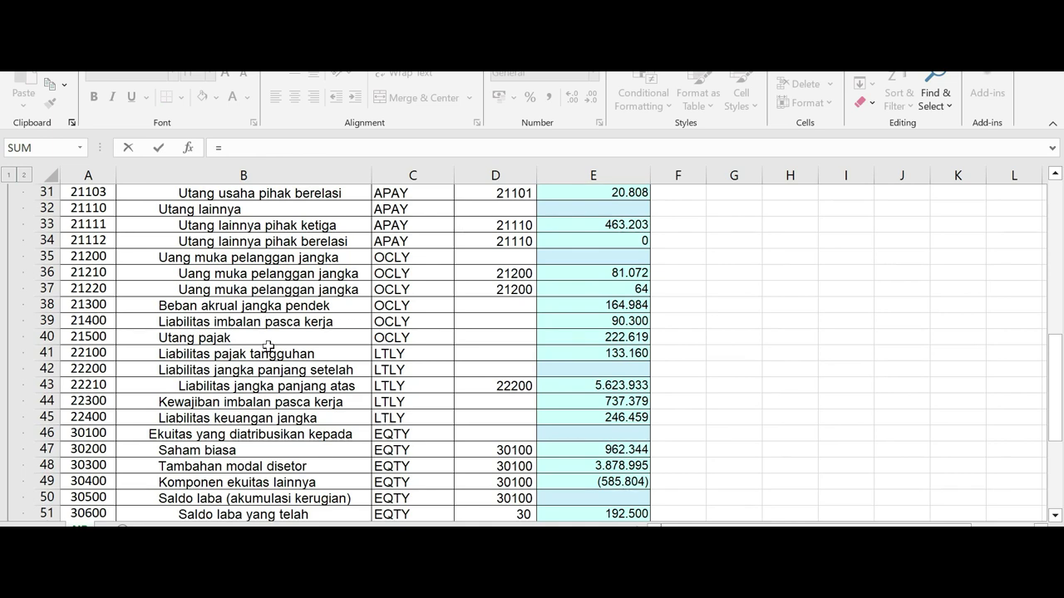
click(209, 305)
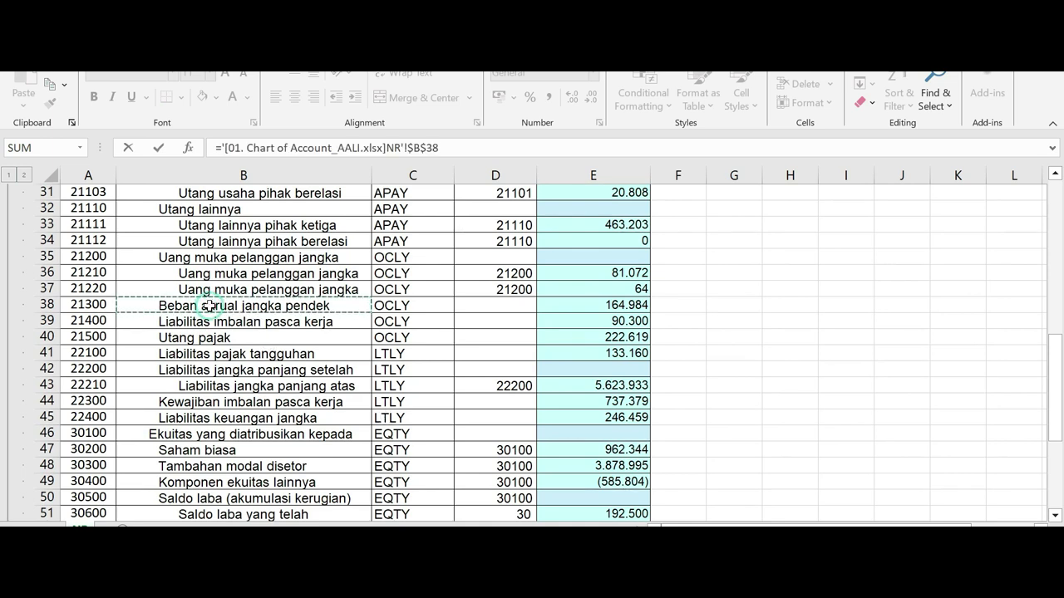
key(Return)
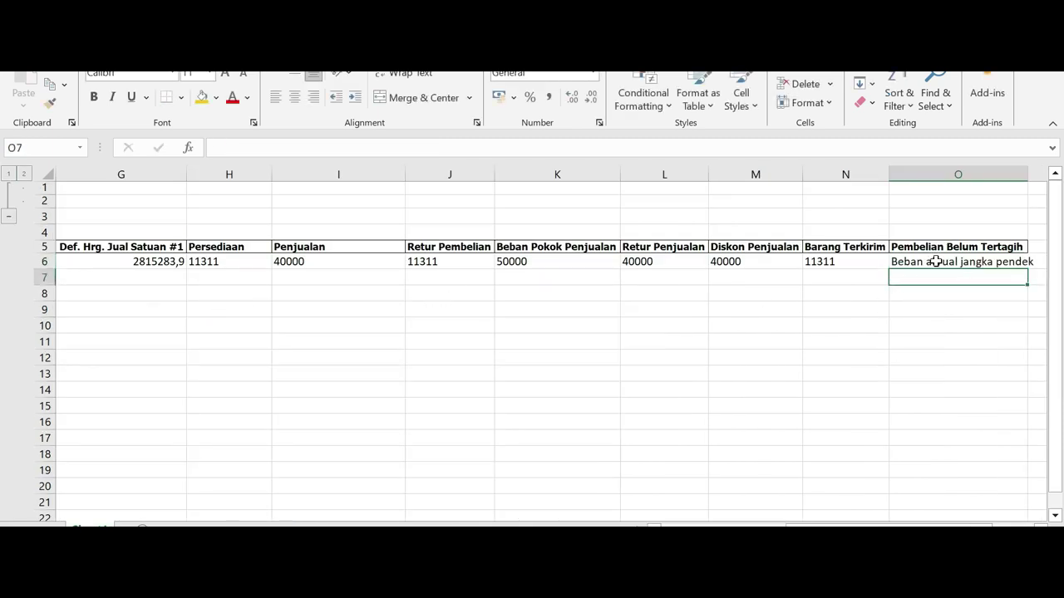
Redo O6 to link account code 21300 in A38 instead.
double_click(935, 261)
key(Escape)
text(=)
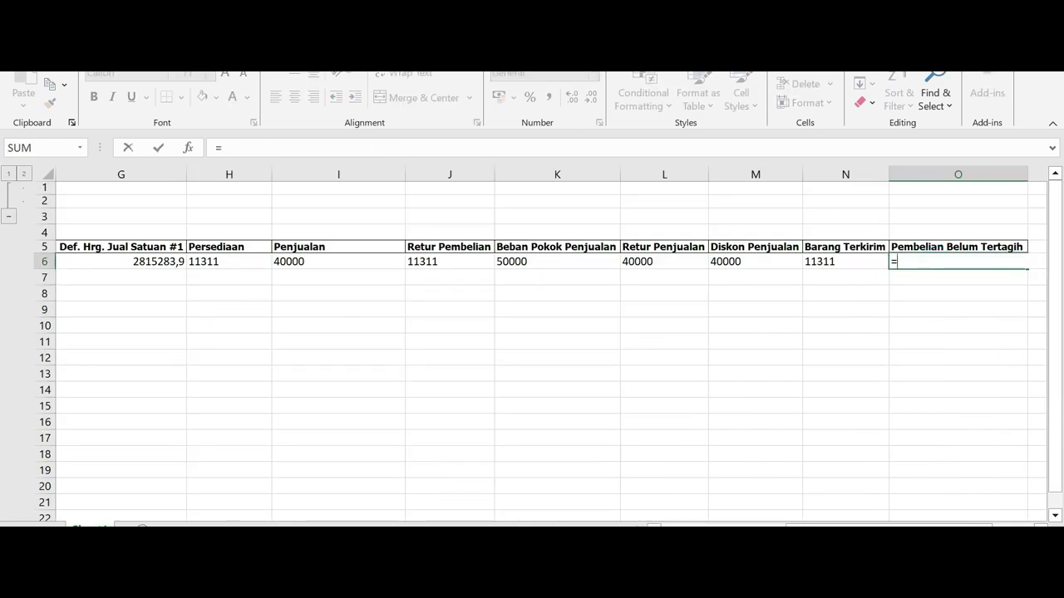
mouse_move(532, 549)
click(654, 504)
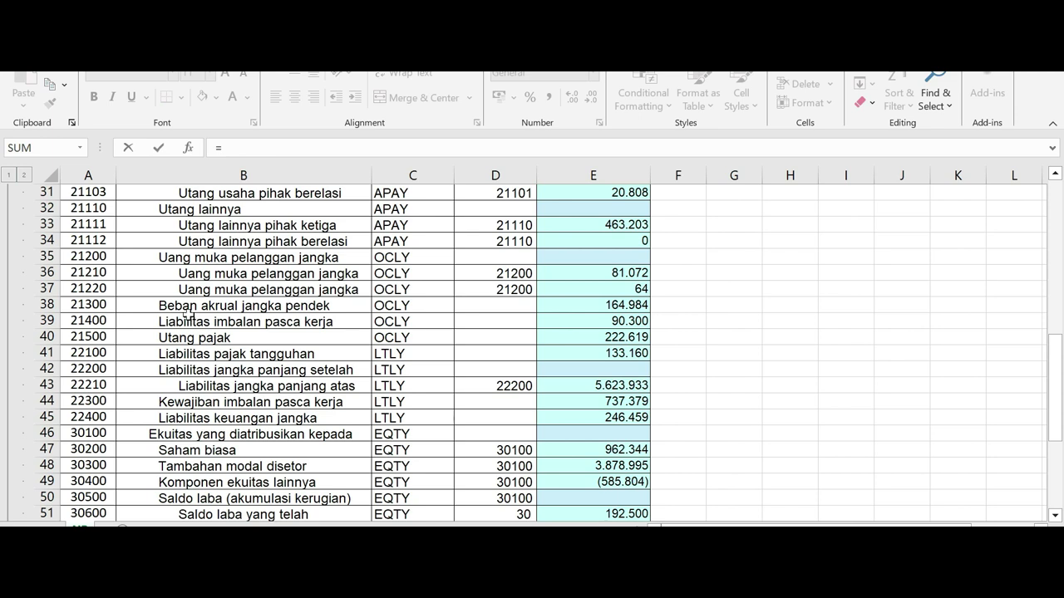
click(181, 309)
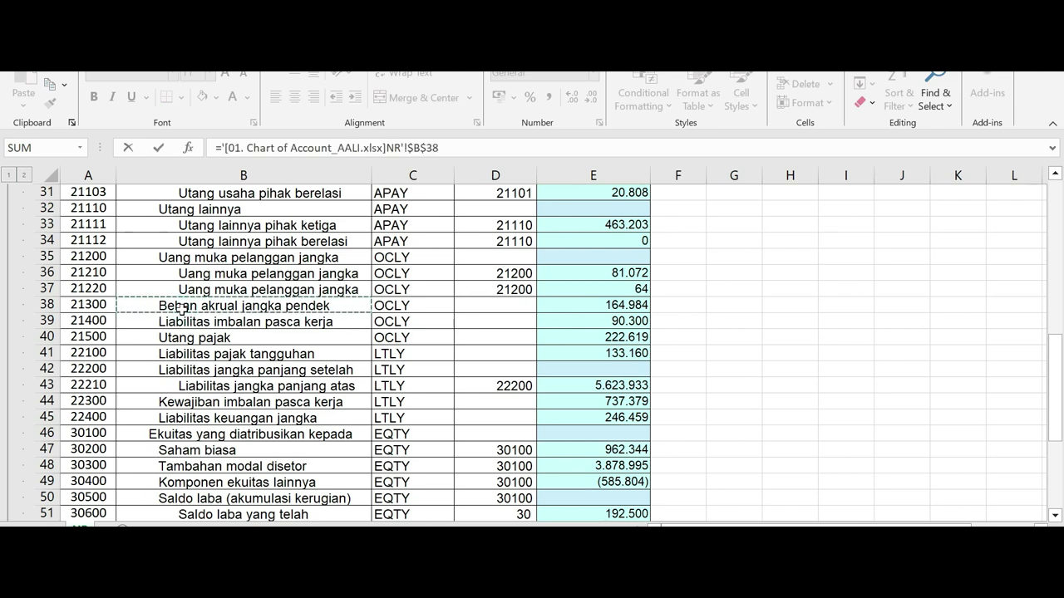
click(93, 306)
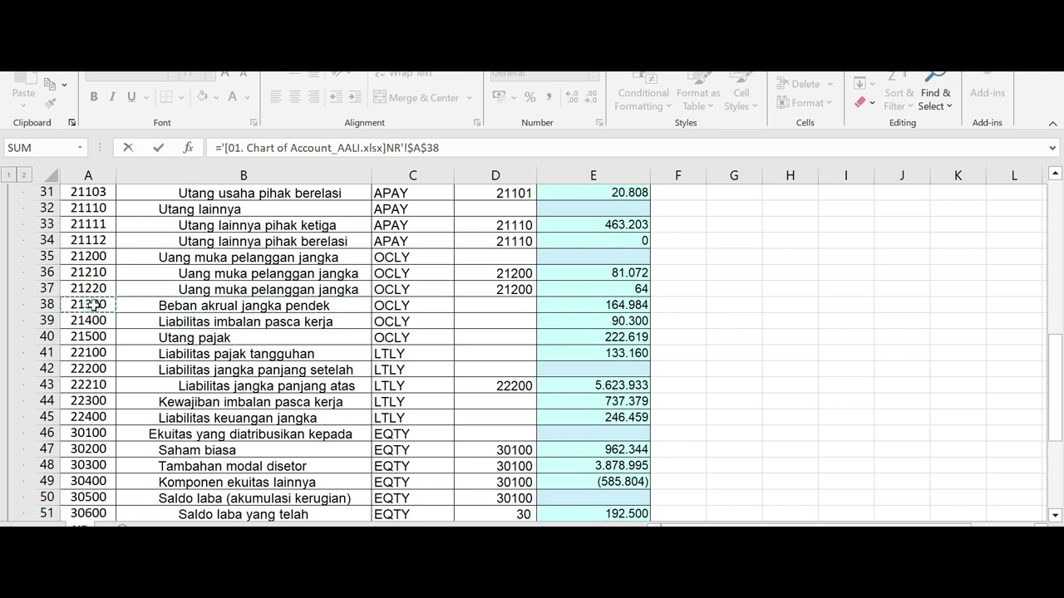
key(Return)
drag(973, 523, 696, 441)
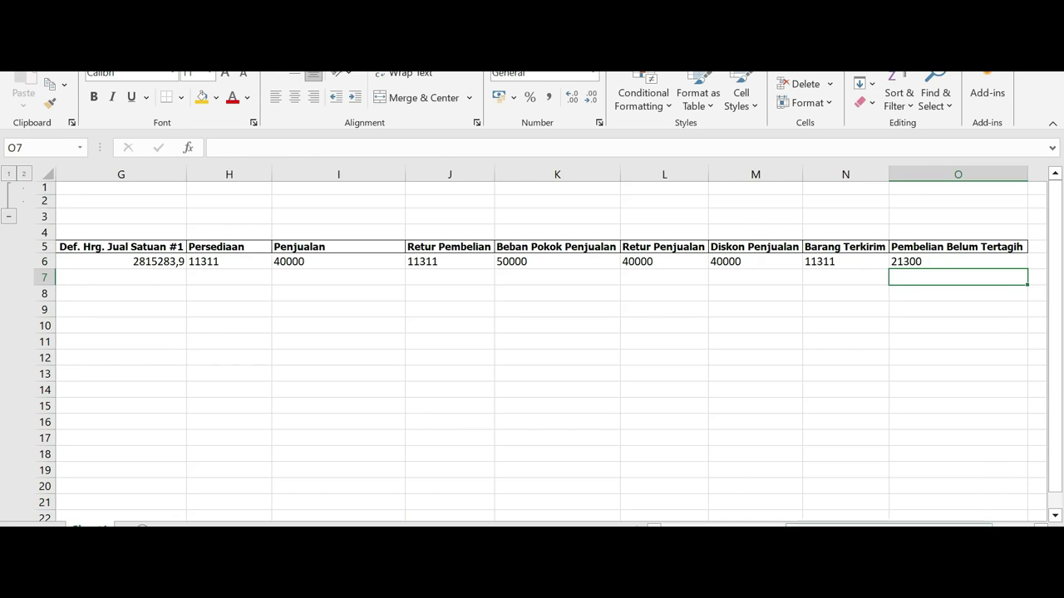
Convert the whole sheet to plain values with copy and Paste Values.
click(53, 170)
key(ctrl+c)
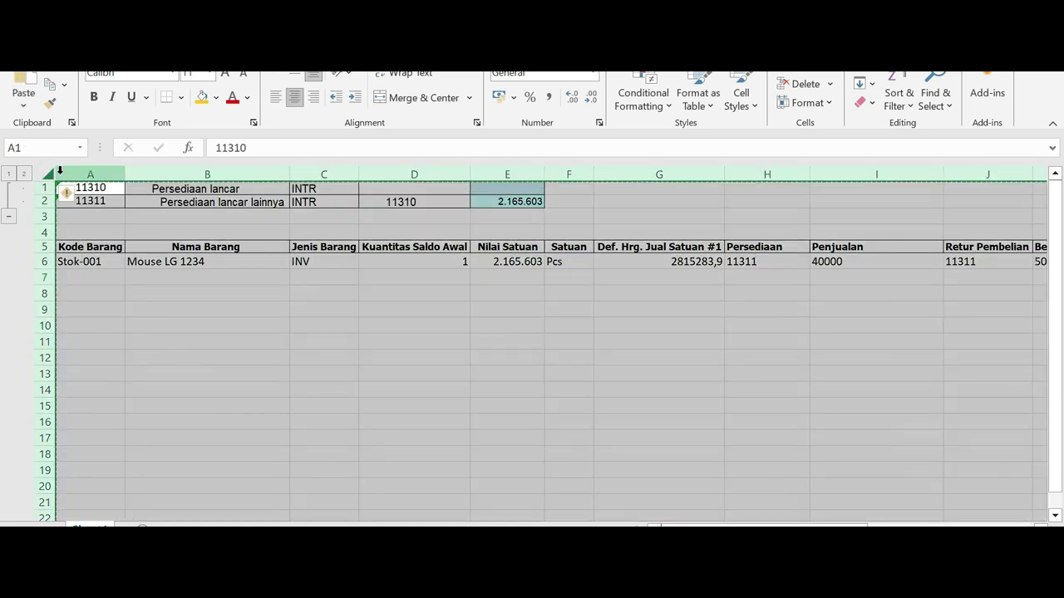
right_click(56, 171)
click(114, 236)
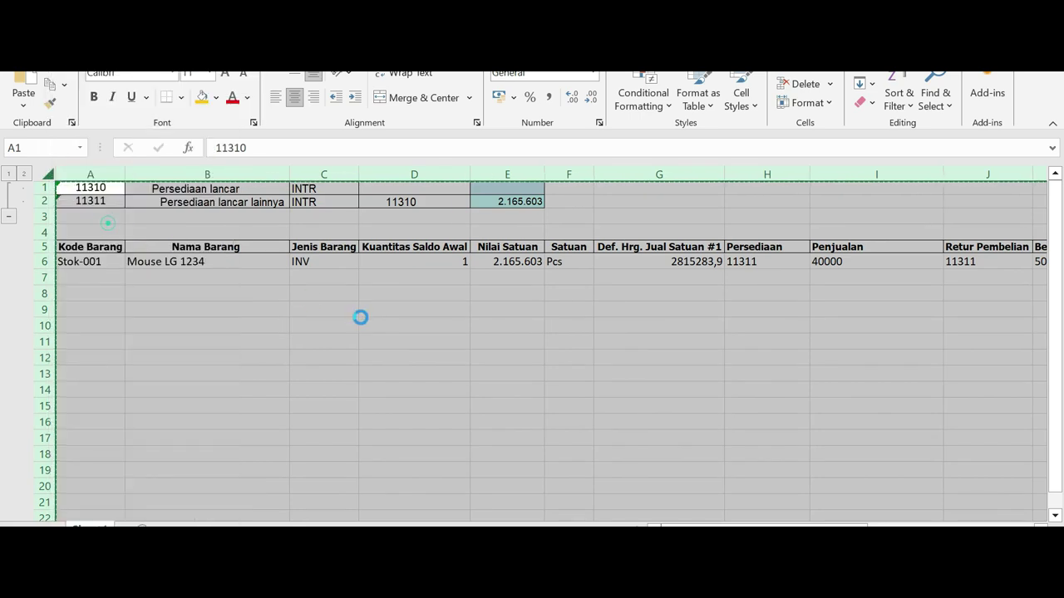
click(388, 322)
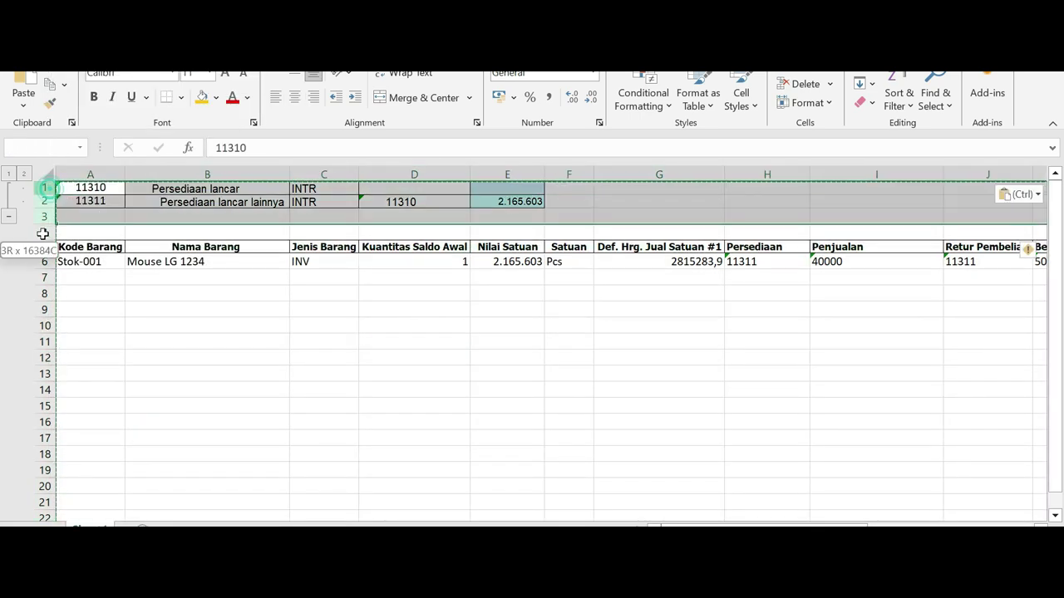
Delete rows 1–4 so the headers start in row 1.
drag(48, 189, 45, 232)
right_click(45, 229)
click(119, 394)
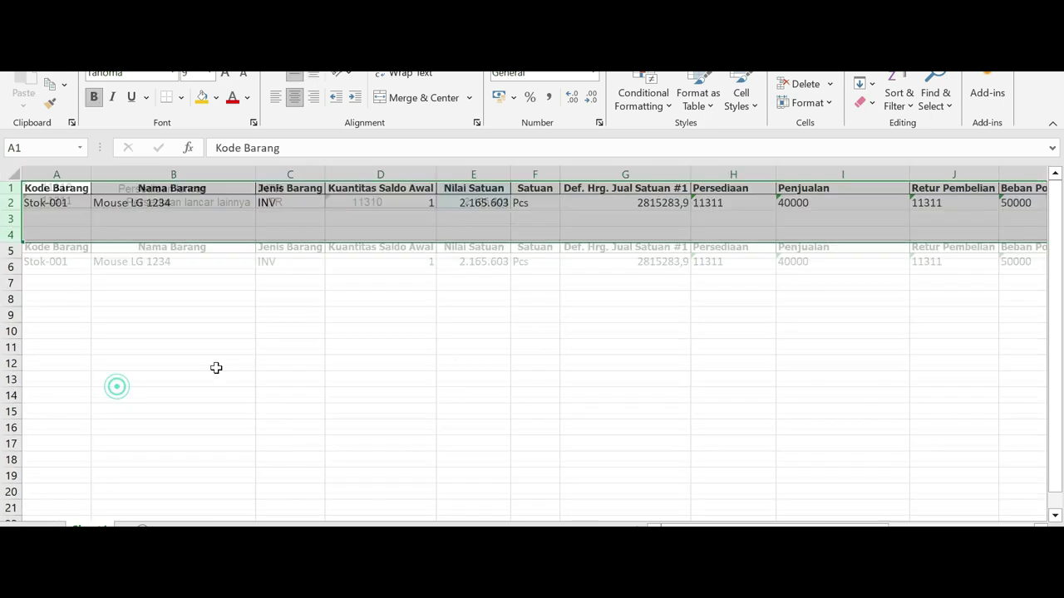
click(213, 363)
Apply All Borders to the header and item rows 1–2.
mouse_move(63, 192)
mouse_down()
mouse_move(1060, 202)
mouse_move(964, 201)
mouse_up()
click(180, 97)
click(186, 243)
scroll(464, 295, left, 3)
click(464, 295)
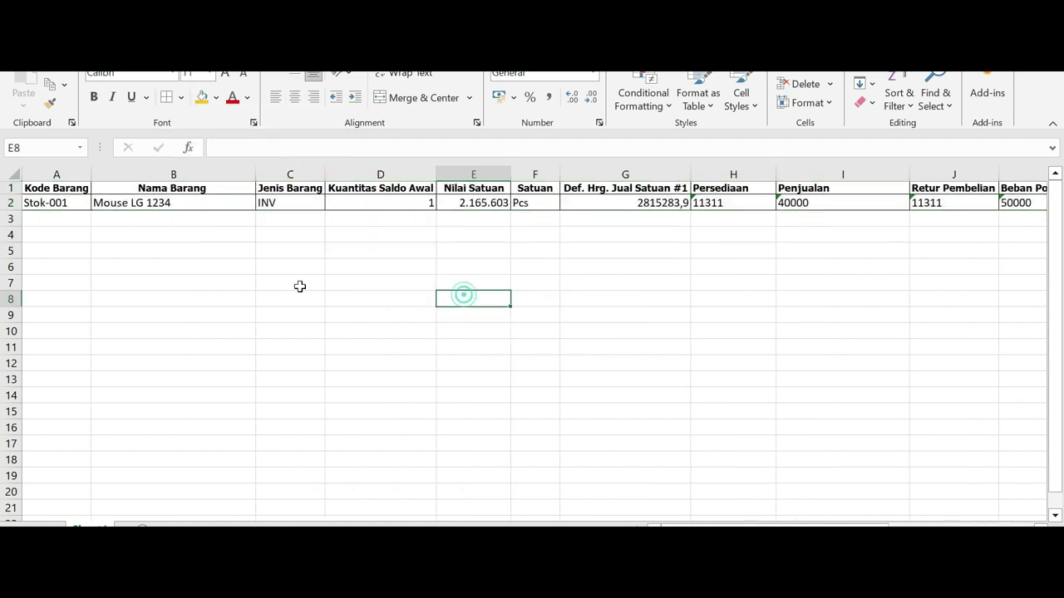
Save the workbook to Downloads as '04. Persediaan- AALI' via Save As.
key(ctrl+s)
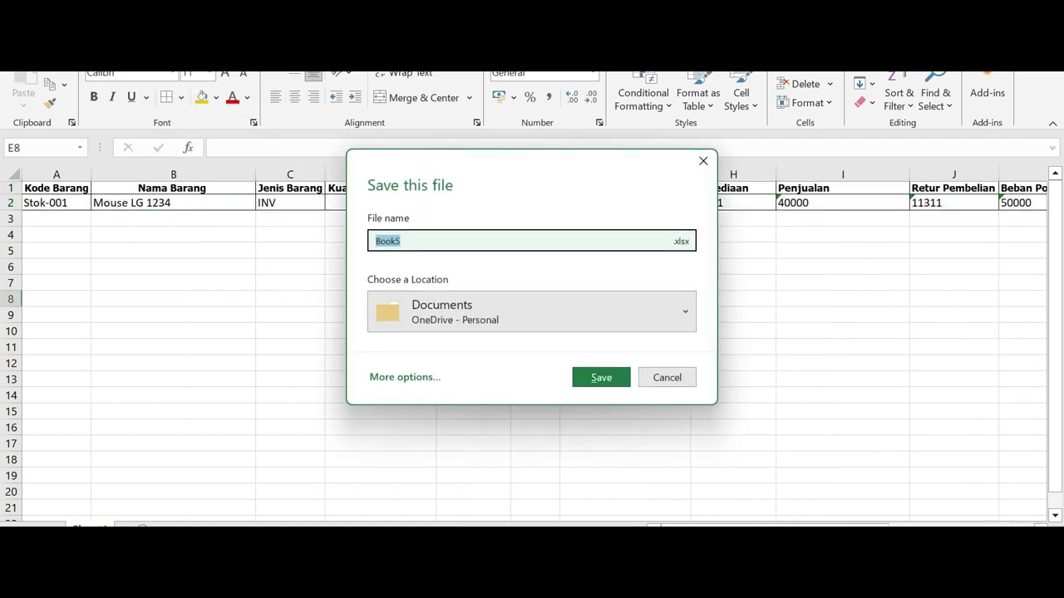
click(666, 381)
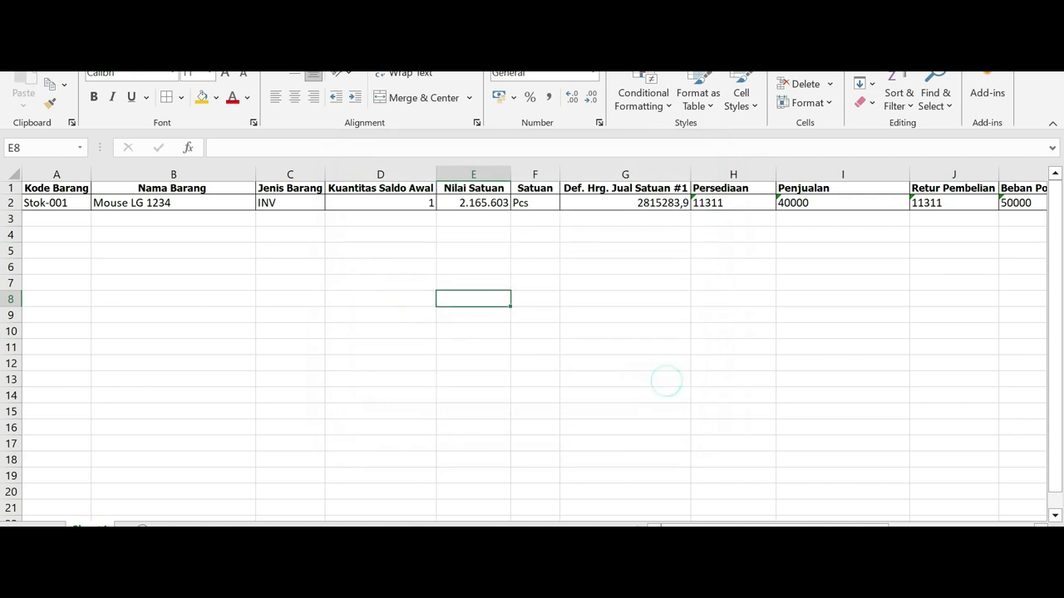
click(18, 74)
click(71, 297)
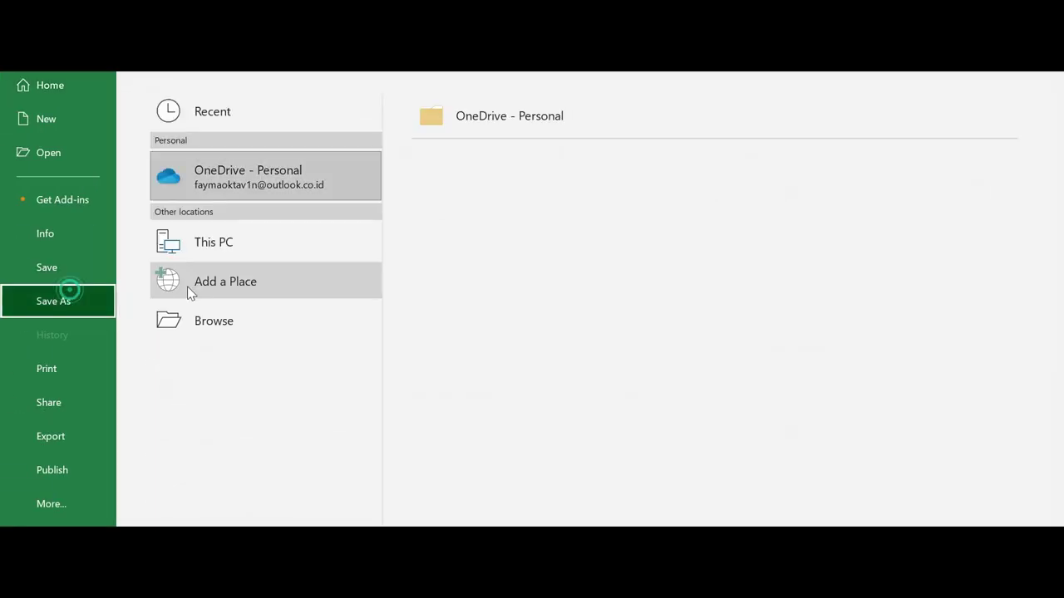
click(258, 336)
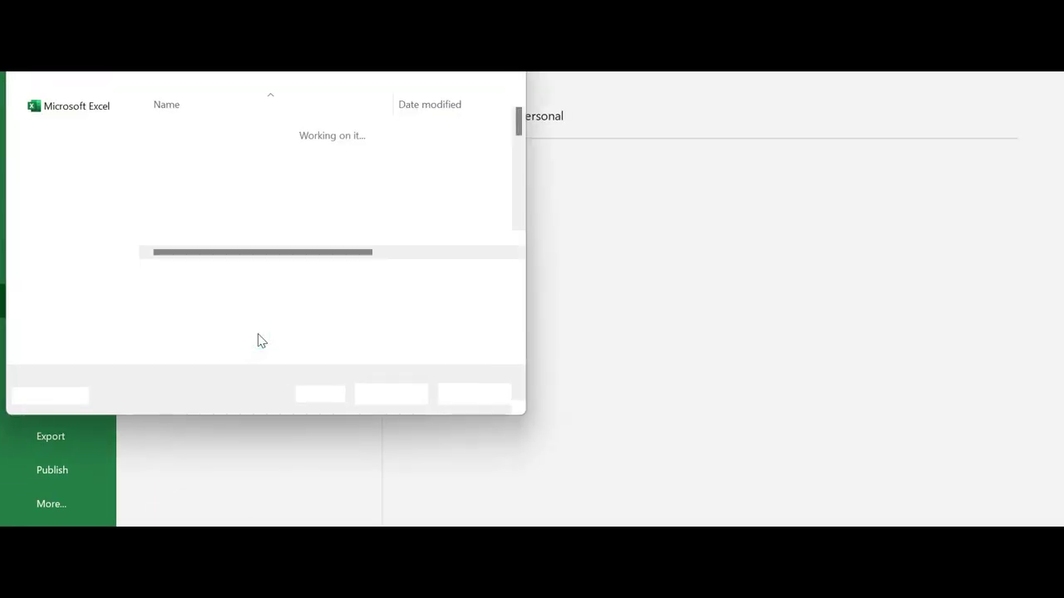
click(81, 165)
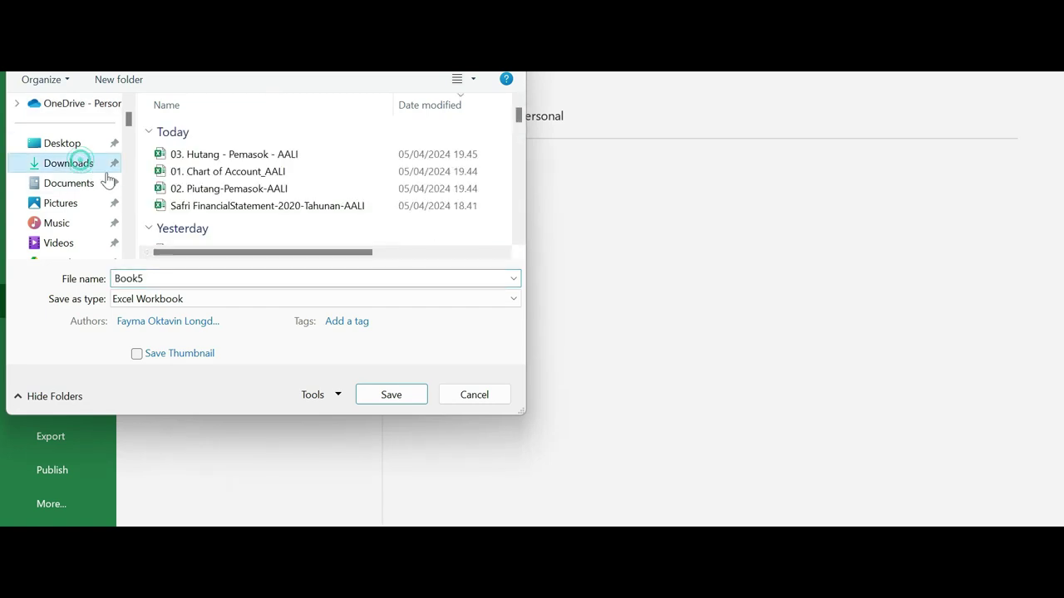
click(180, 279)
text(0)
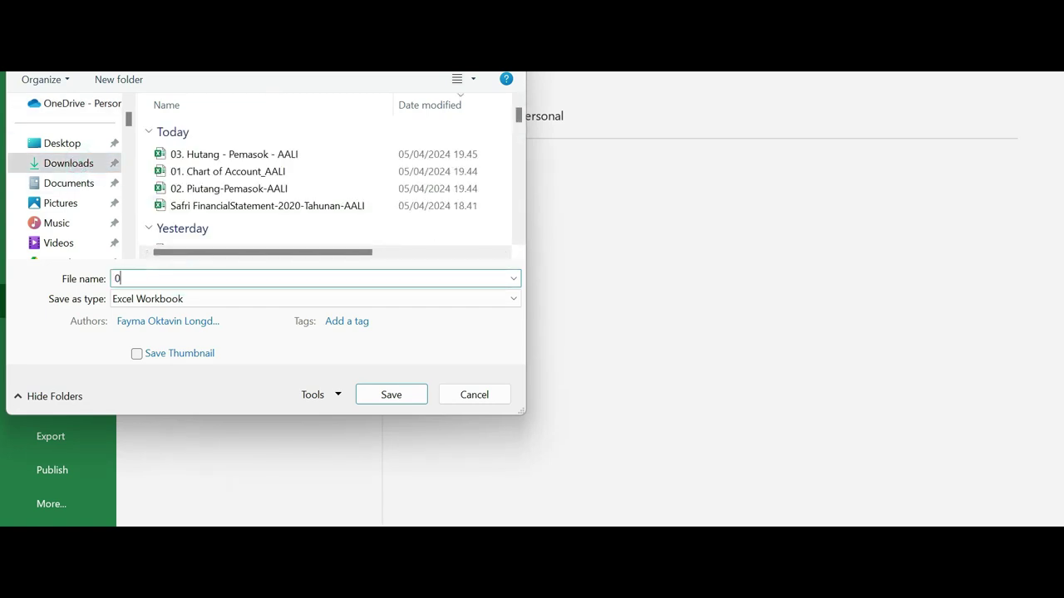
text(4.)
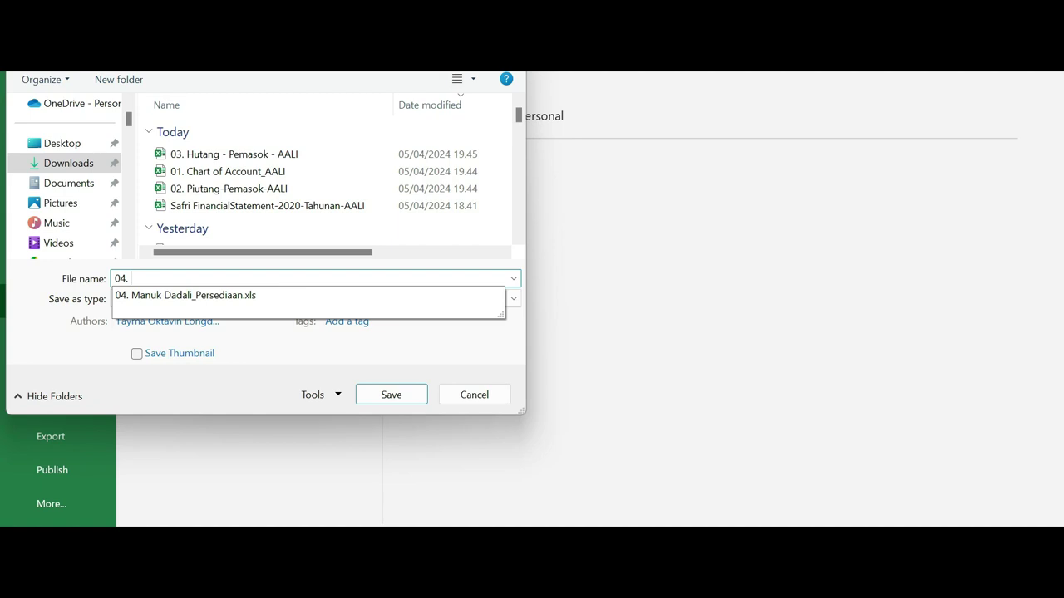
text(Persediaan)
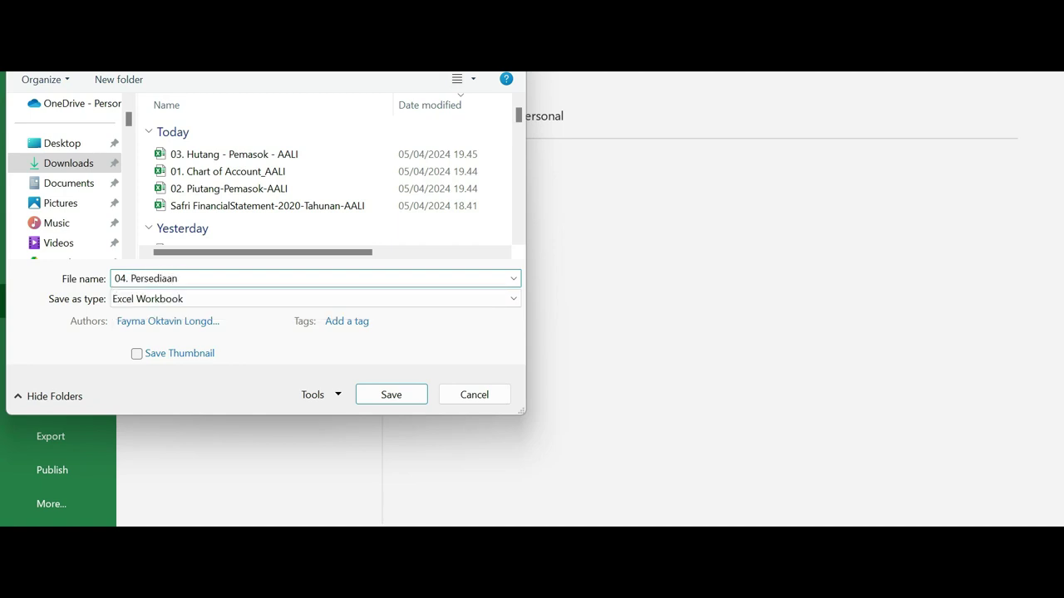
text(- AALI)
click(409, 397)
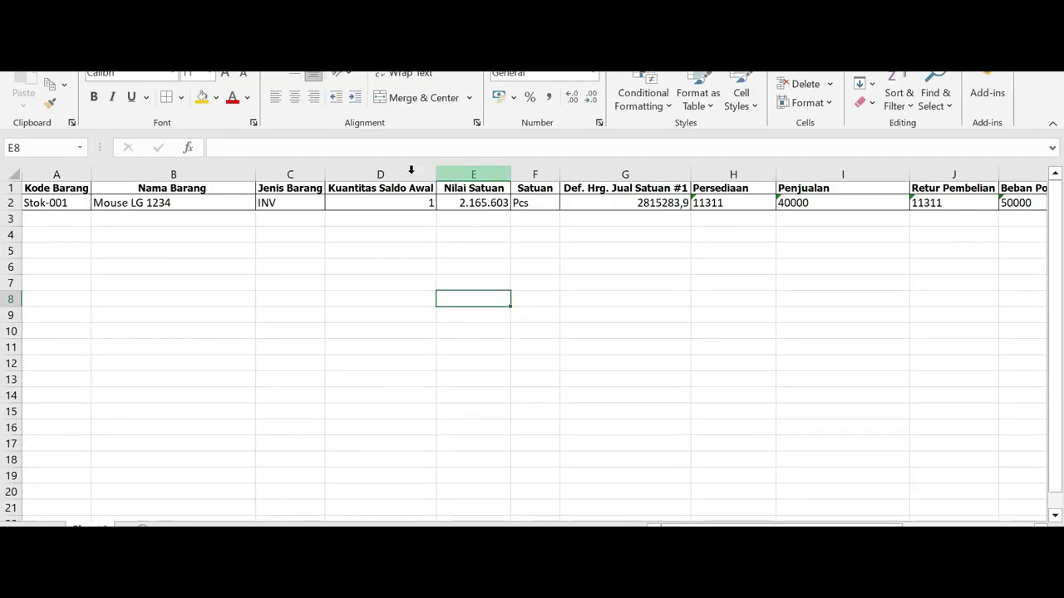